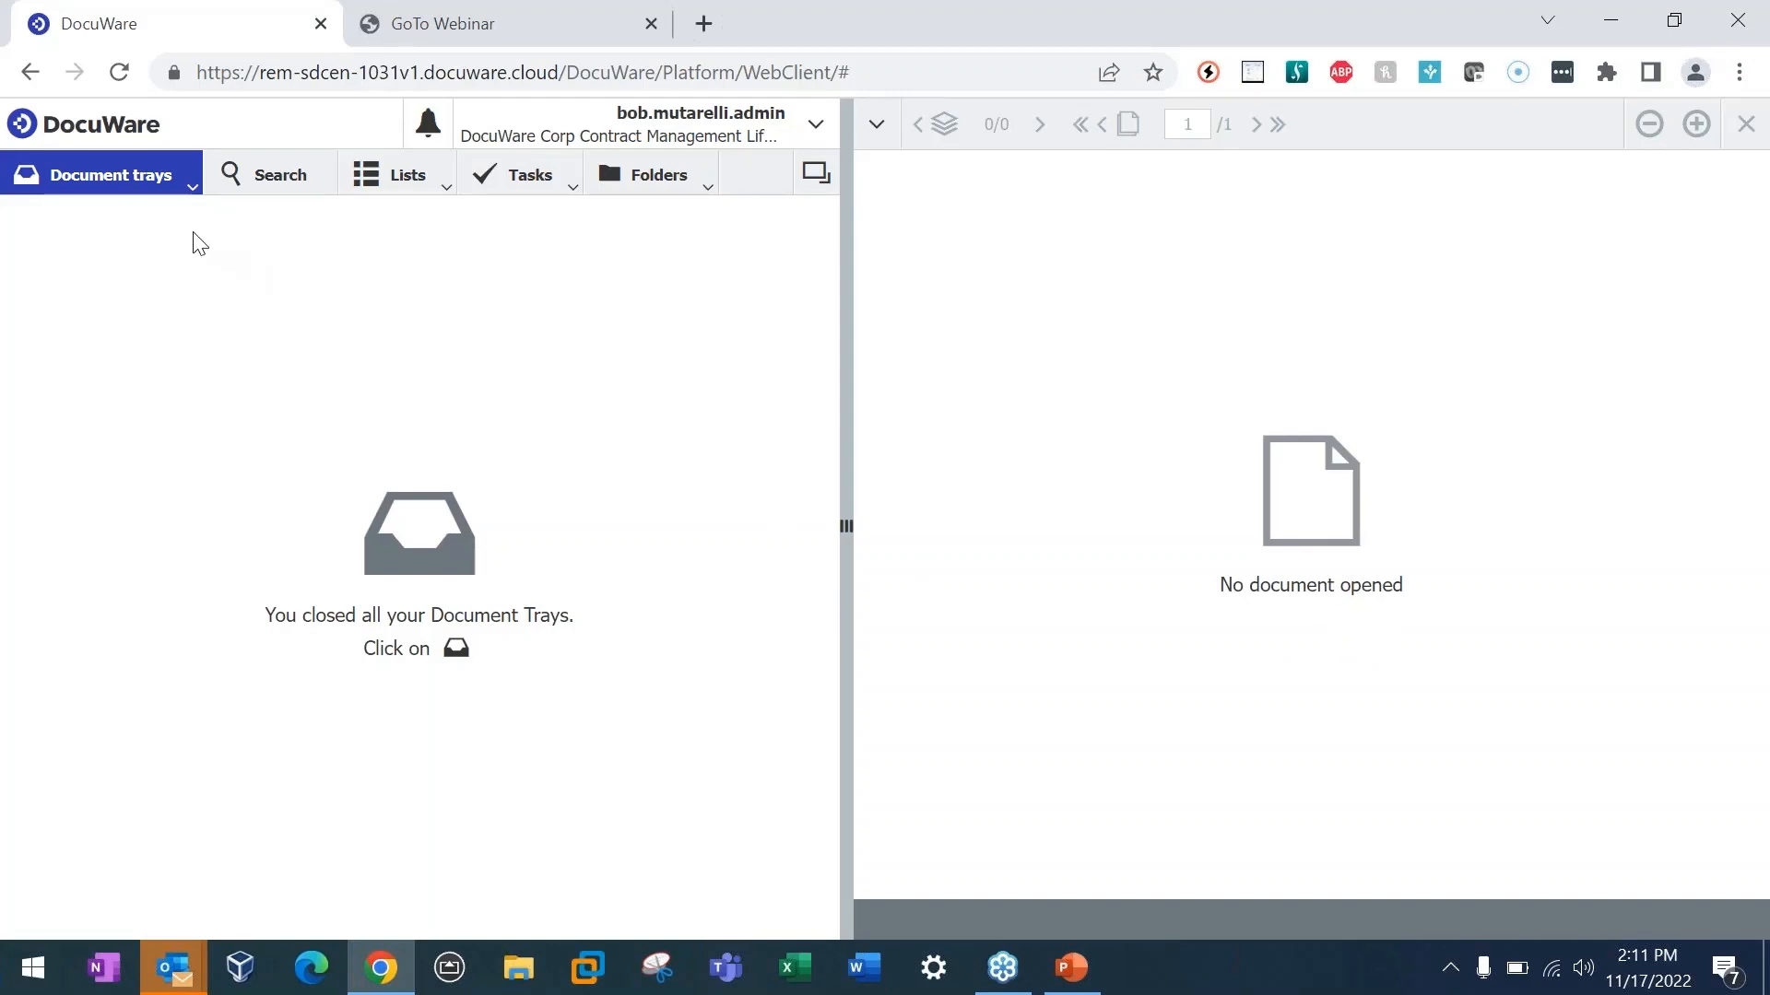
Step: Open the DW - Contracts document tray
{"action": "left_click", "coordinate": [190, 197]}
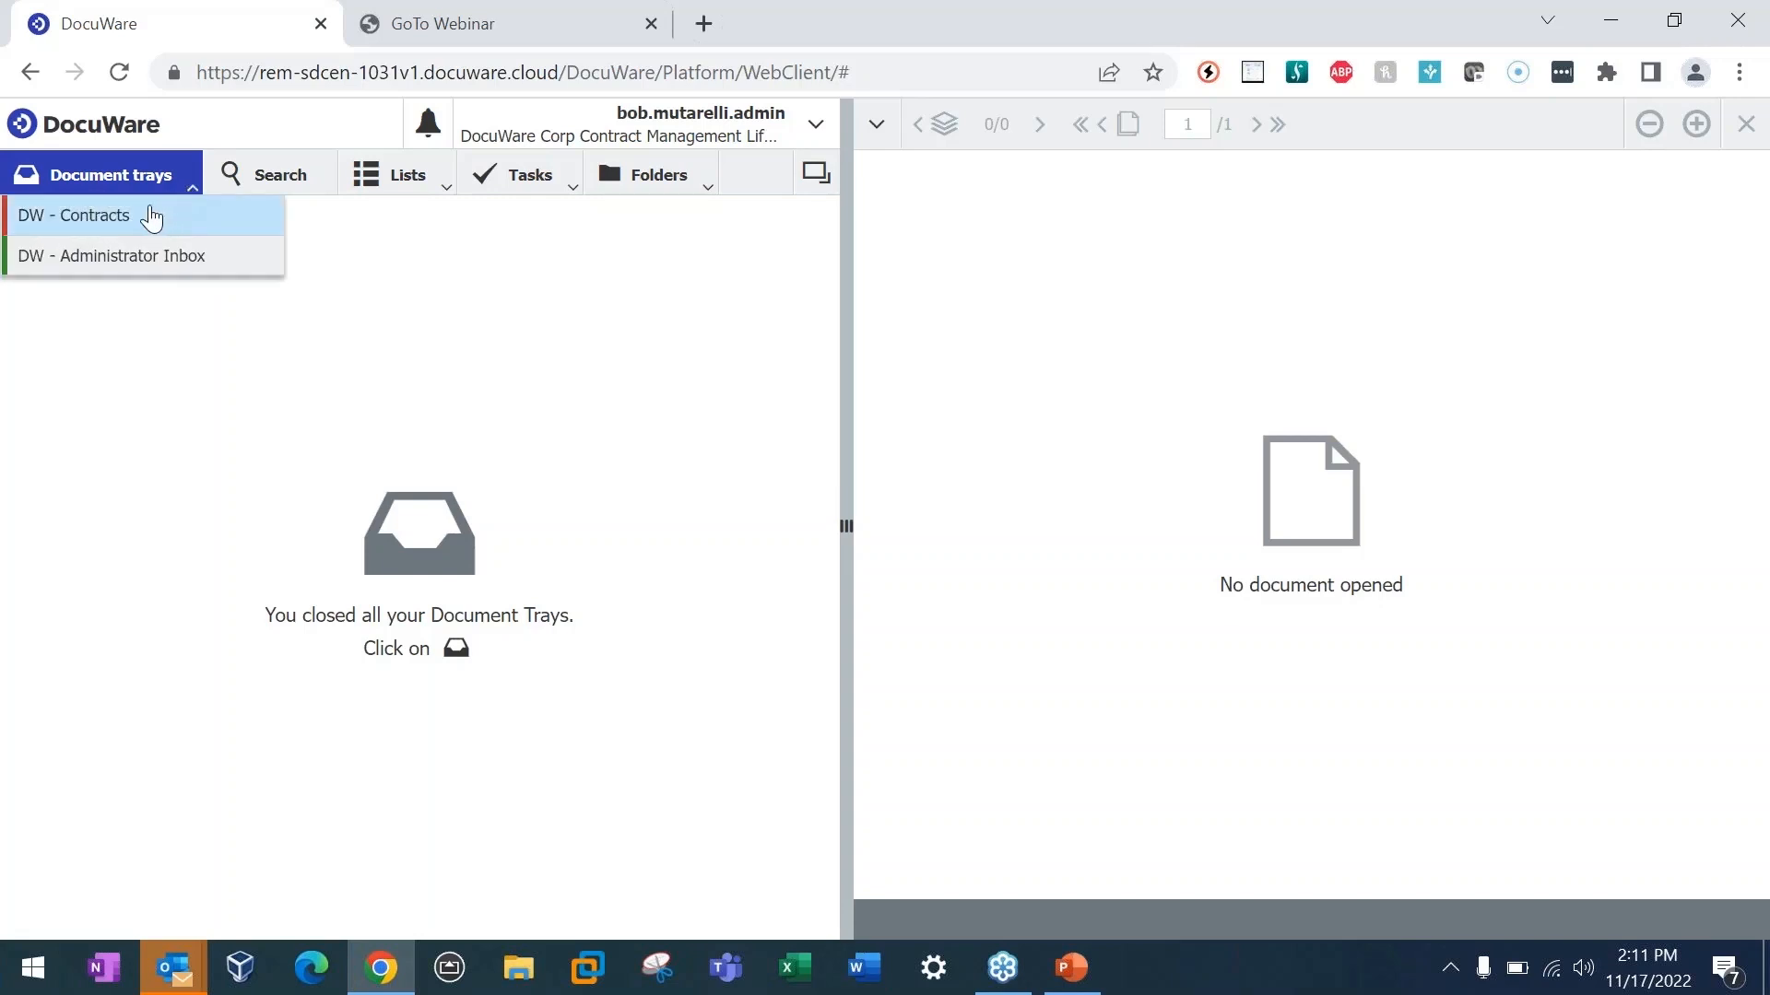
{"action": "left_click", "coordinate": [134, 220]}
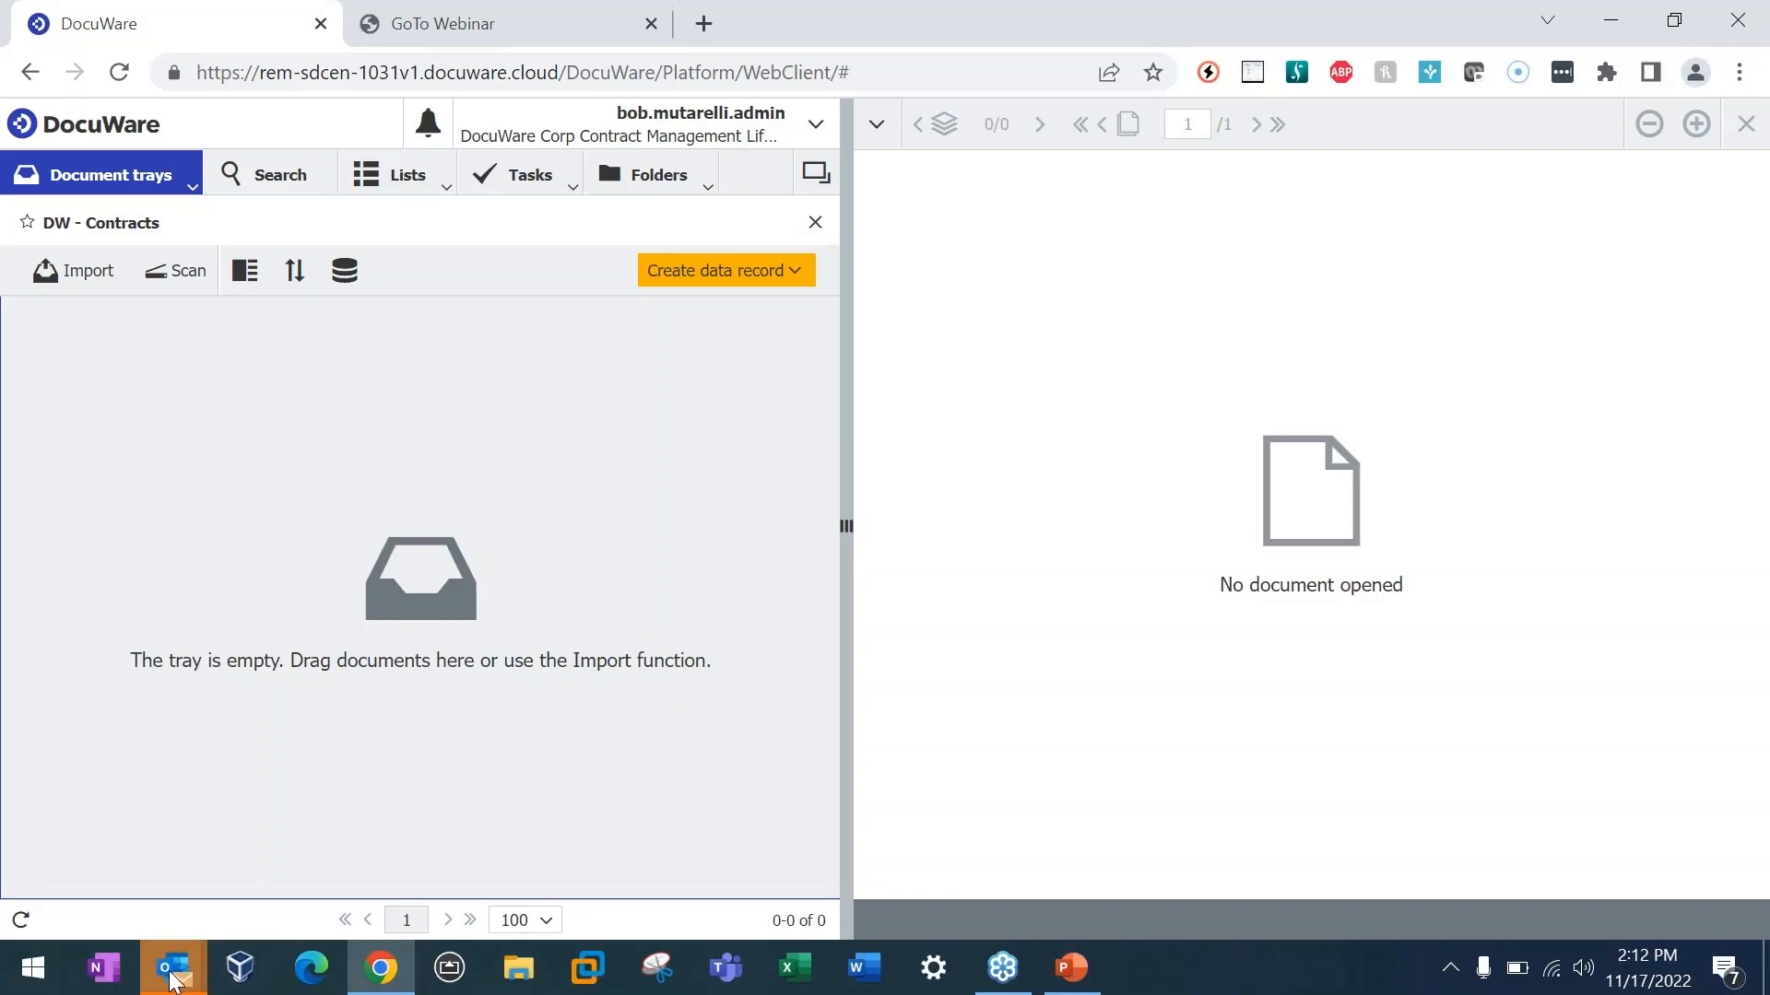
Step: Switch to Outlook and read the "Contract for Review" email in the Contracts Webinar folder, then close its message window
{"action": "mouse_move", "coordinate": [174, 968]}
{"action": "left_click", "coordinate": [152, 915]}
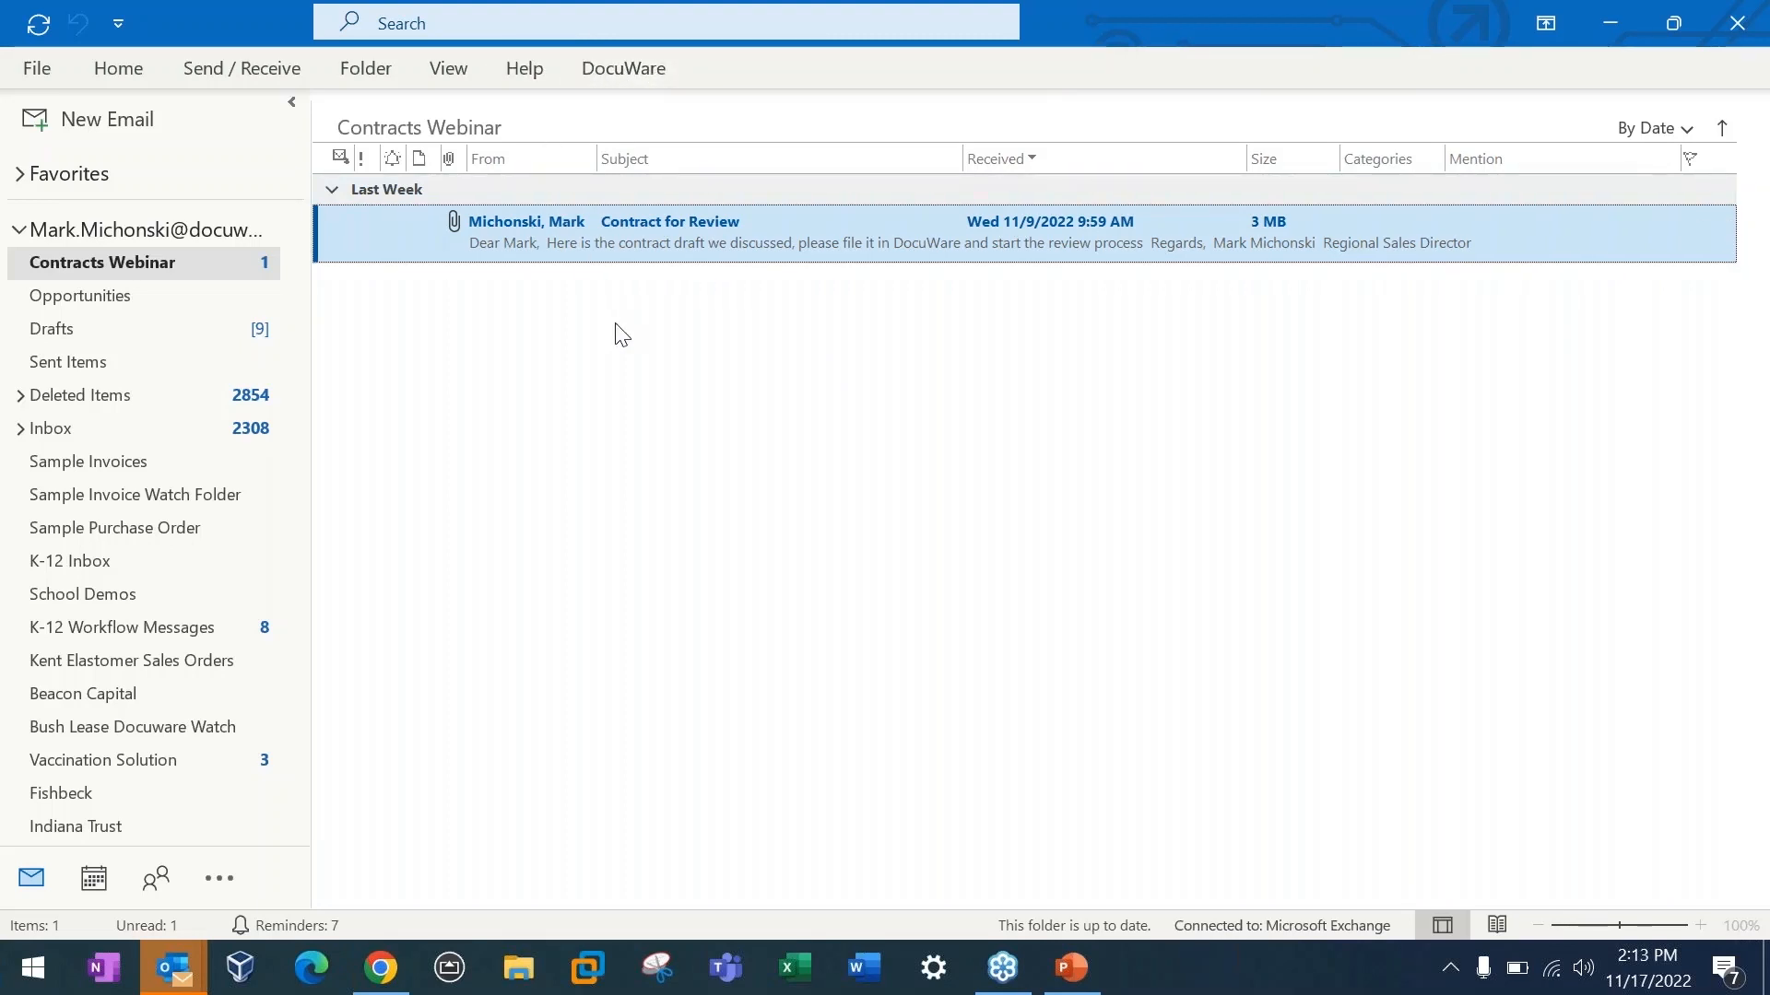
{"action": "double_click", "coordinate": [654, 265]}
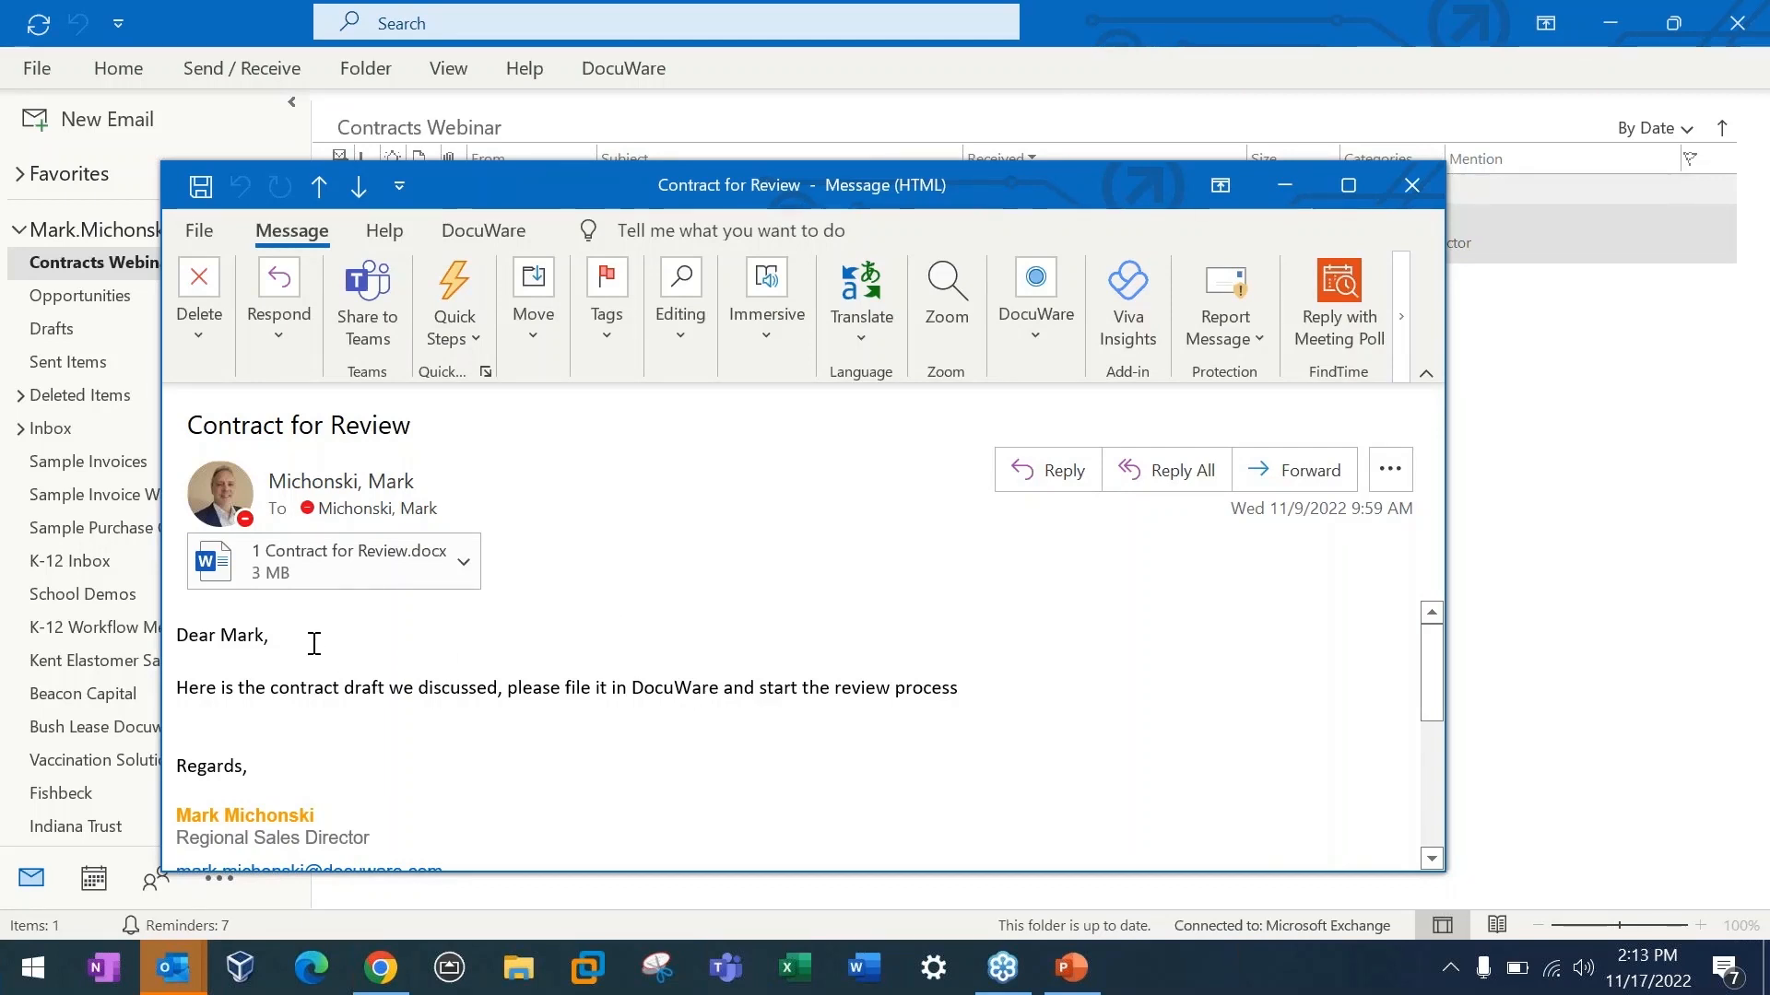
{"action": "scroll", "coordinate": [373, 641], "scroll_direction": "down", "scroll_amount": 1}
{"action": "scroll", "coordinate": [375, 645], "scroll_direction": "up", "scroll_amount": 1}
{"action": "left_click", "coordinate": [1407, 189]}
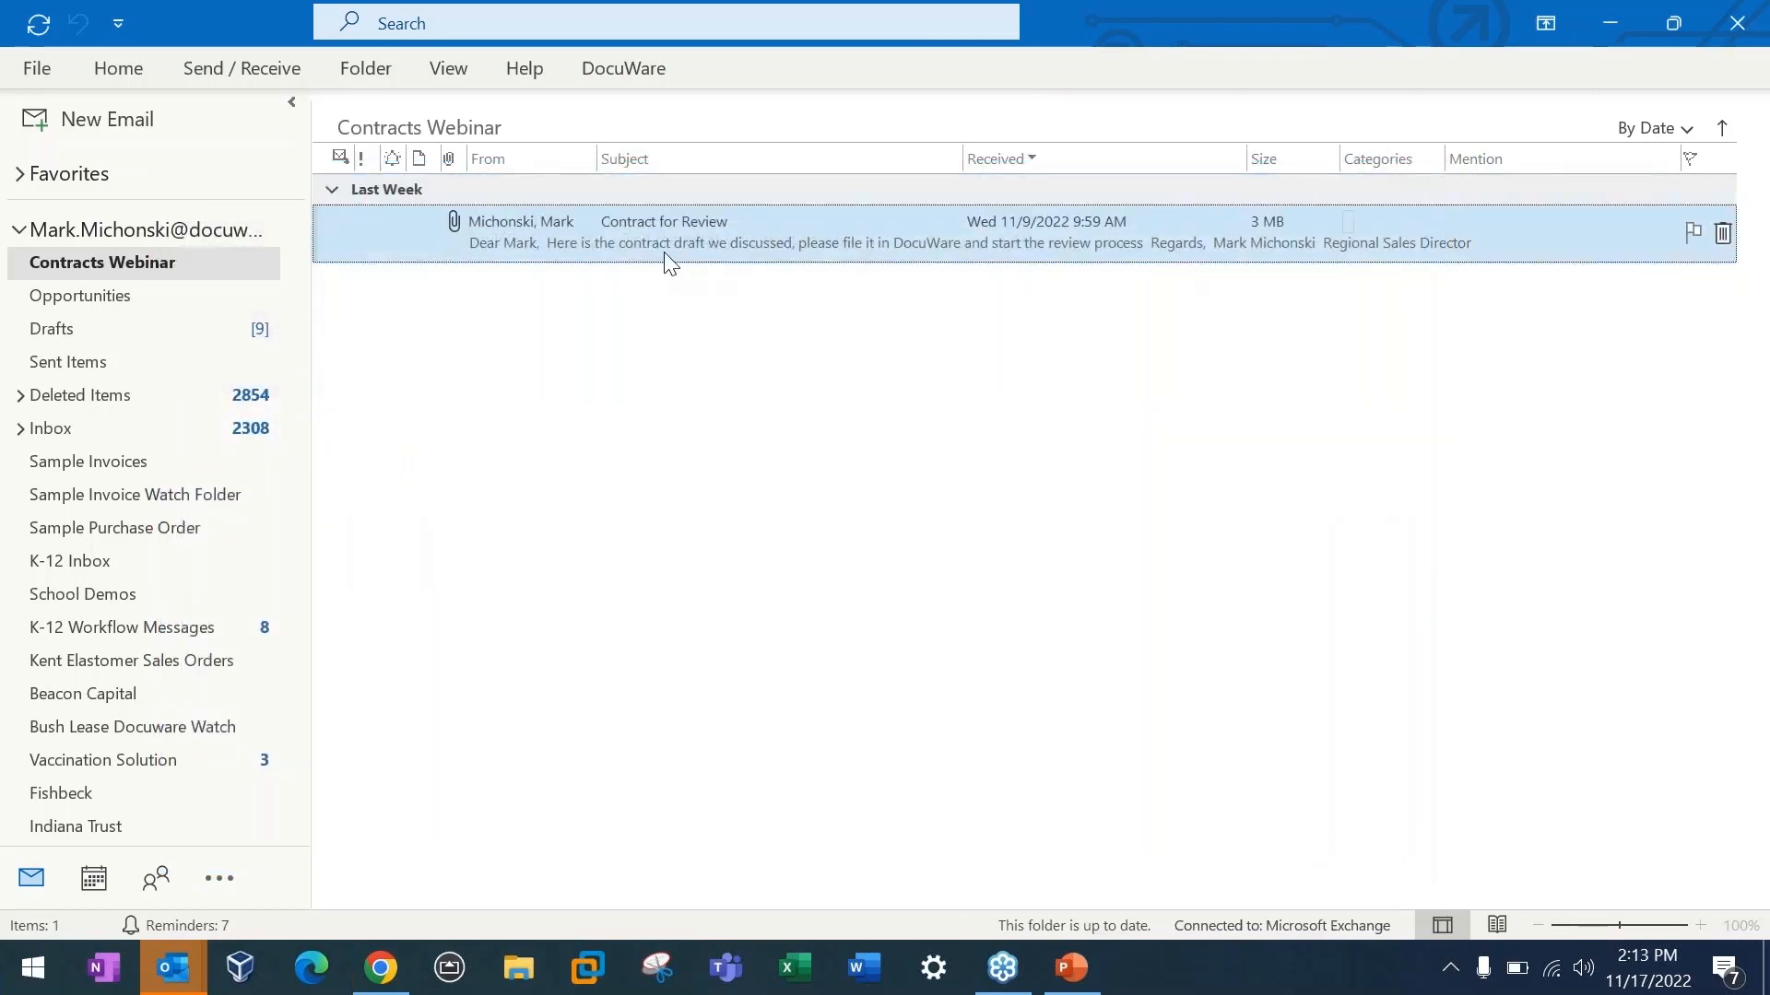
Step: Store the "Contract for Review" email in DocuWare using the New Contract to Tray configuration
{"action": "right_click", "coordinate": [655, 262]}
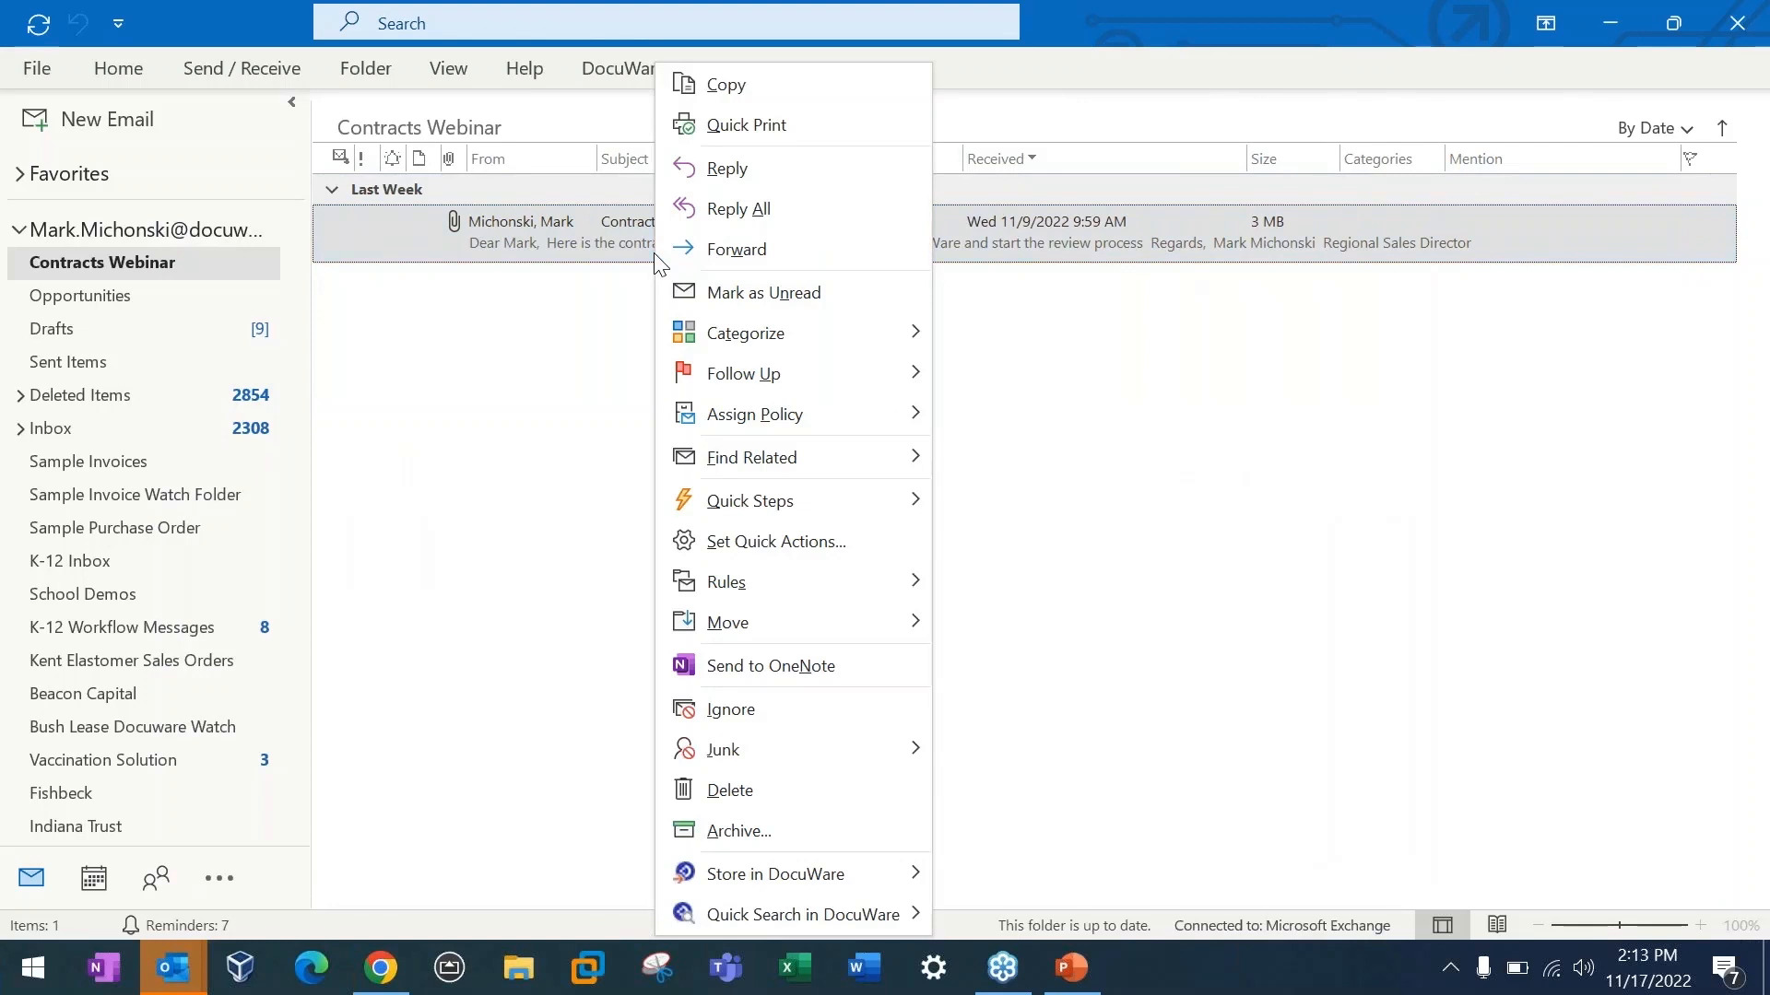
{"action": "mouse_move", "coordinate": [829, 874]}
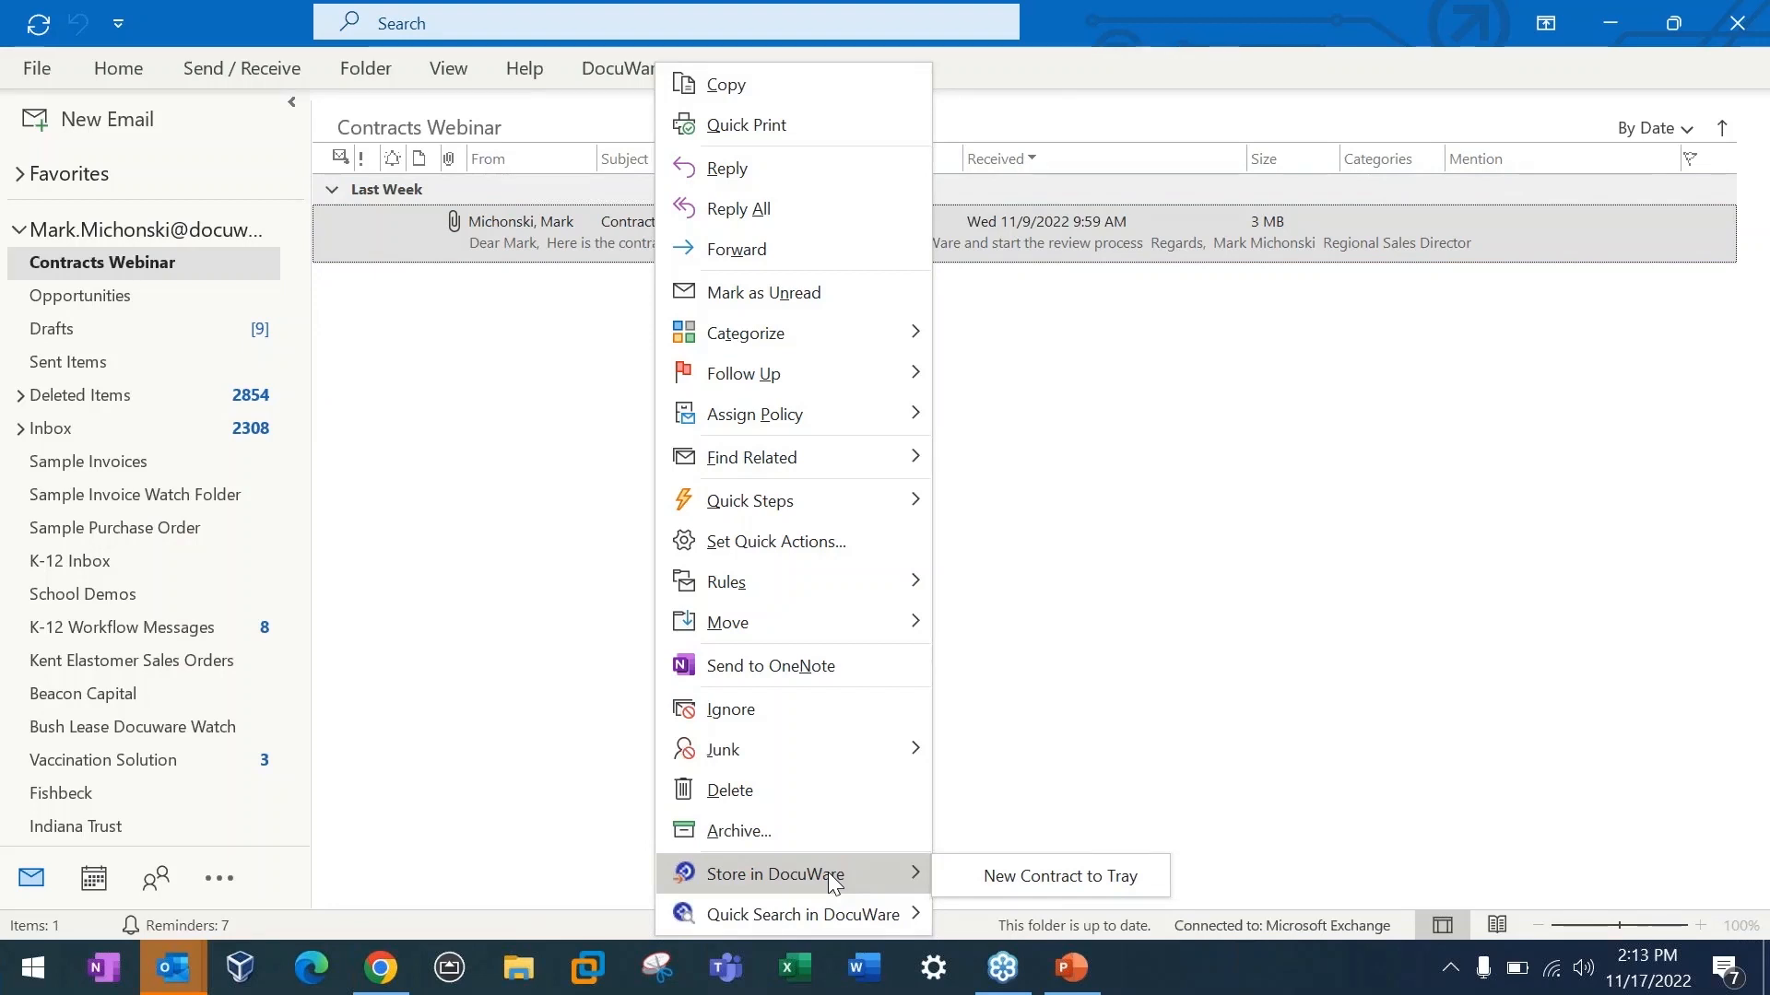
{"action": "left_click", "coordinate": [1025, 881]}
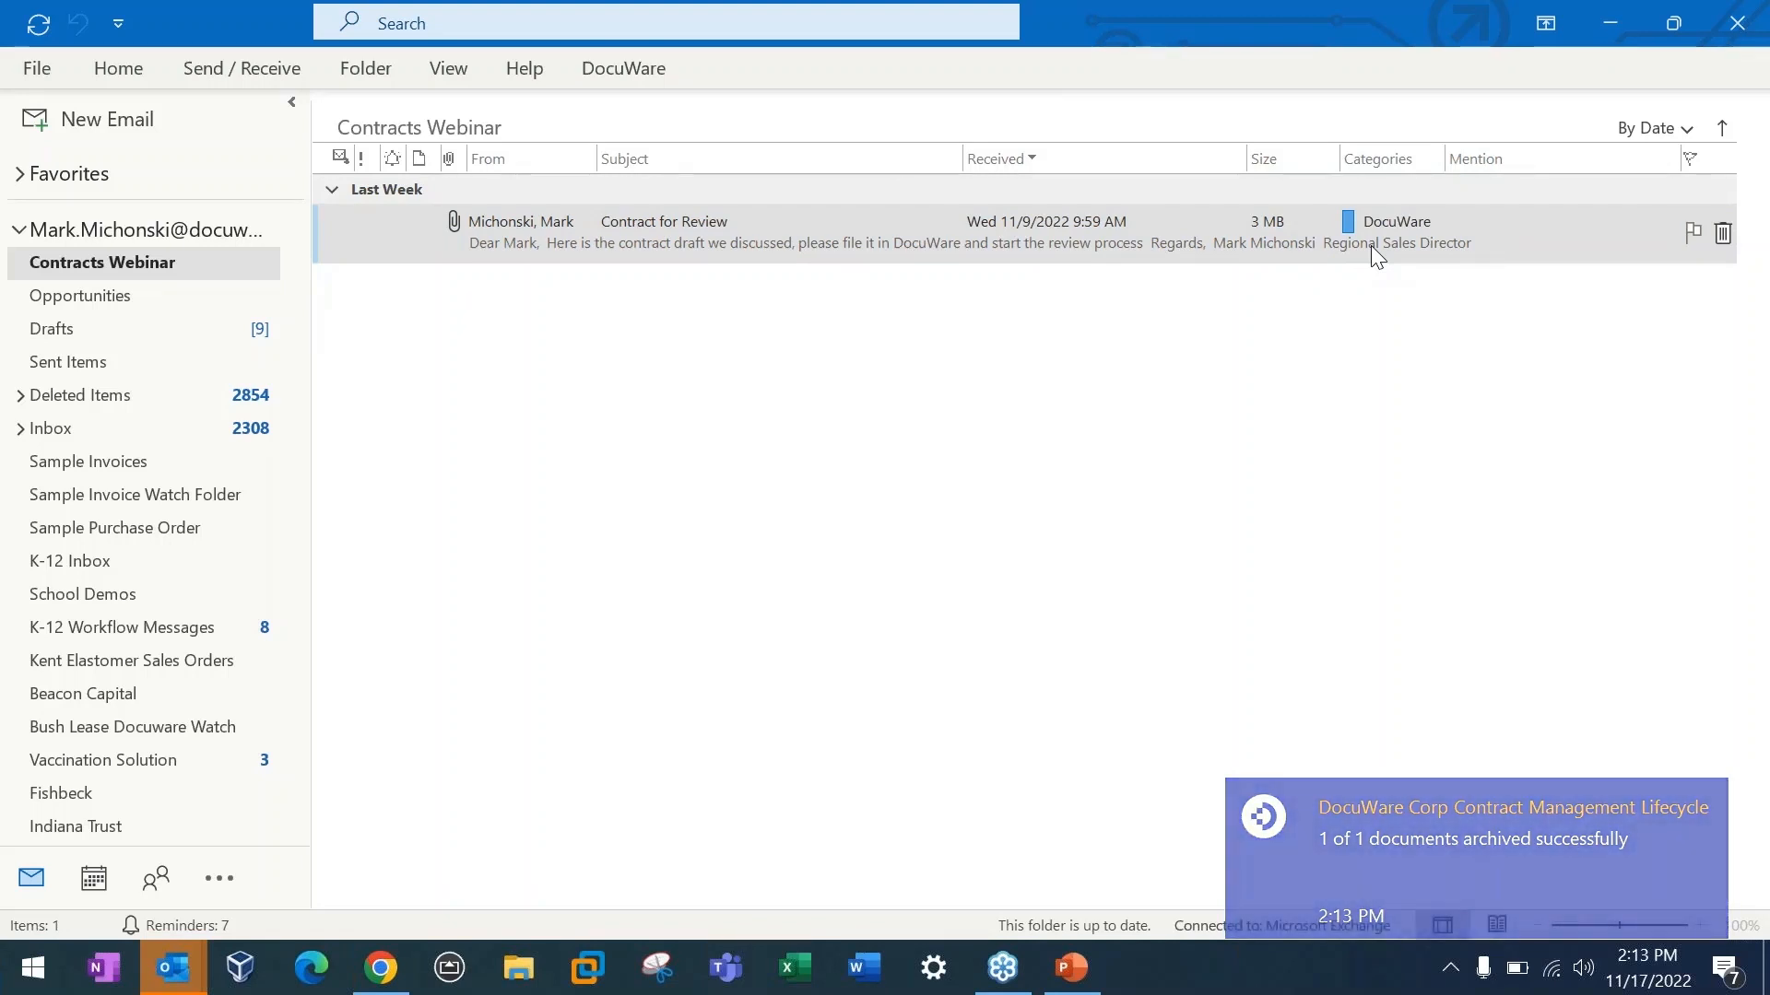
{"action": "left_click", "coordinate": [1368, 245]}
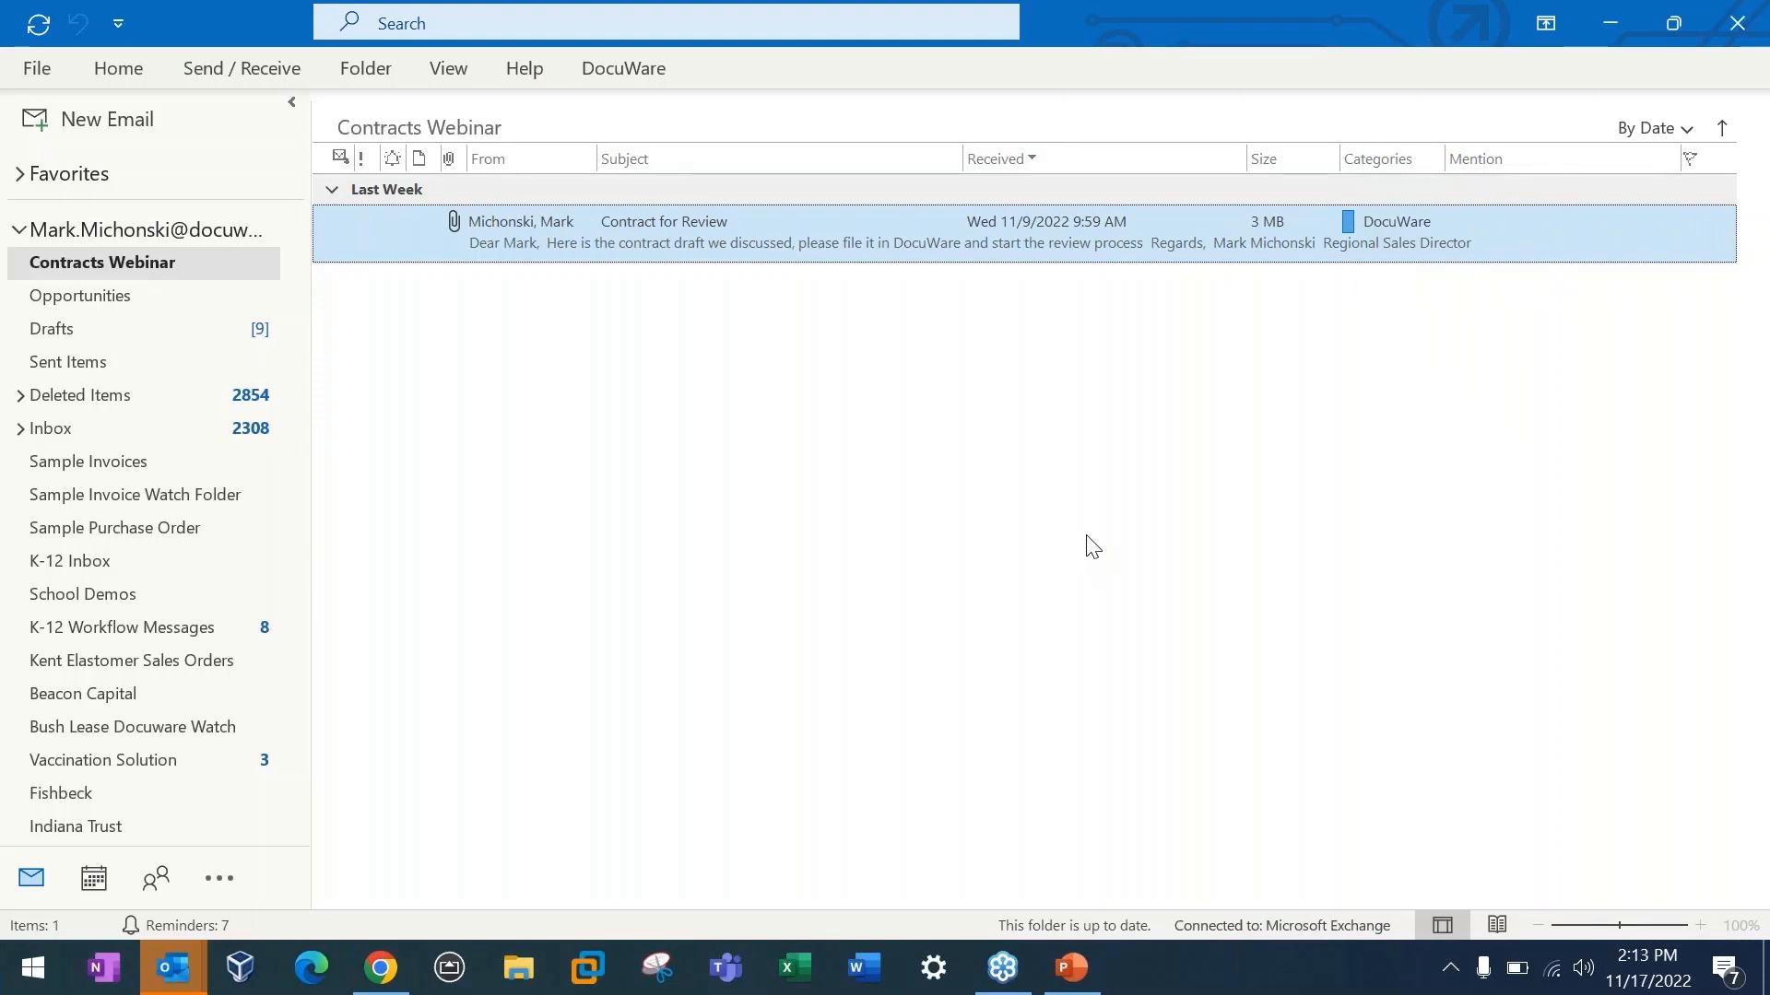
Step: Switch back to DocuWare and start storing the contract from the tray with the "DW - Documents - Contracts" dialog
{"action": "key", "text": "alt+Tab"}
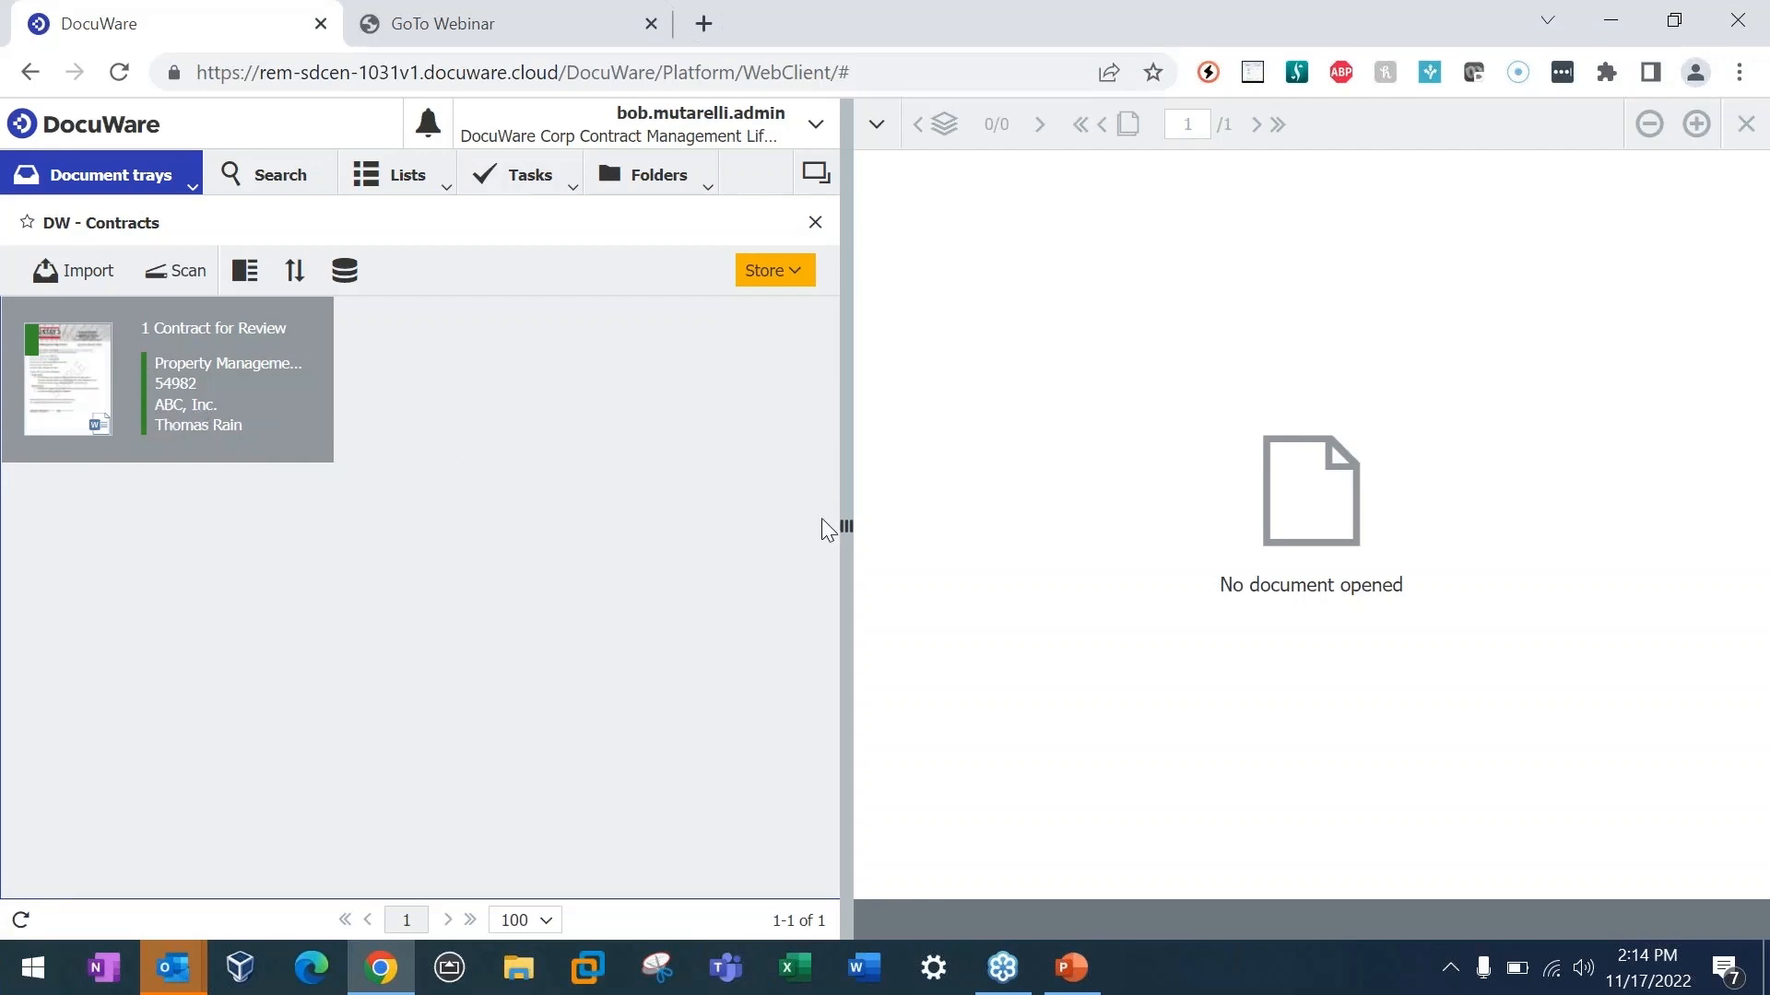
{"action": "left_click_drag", "start_coordinate": [826, 528], "coordinate": [822, 527]}
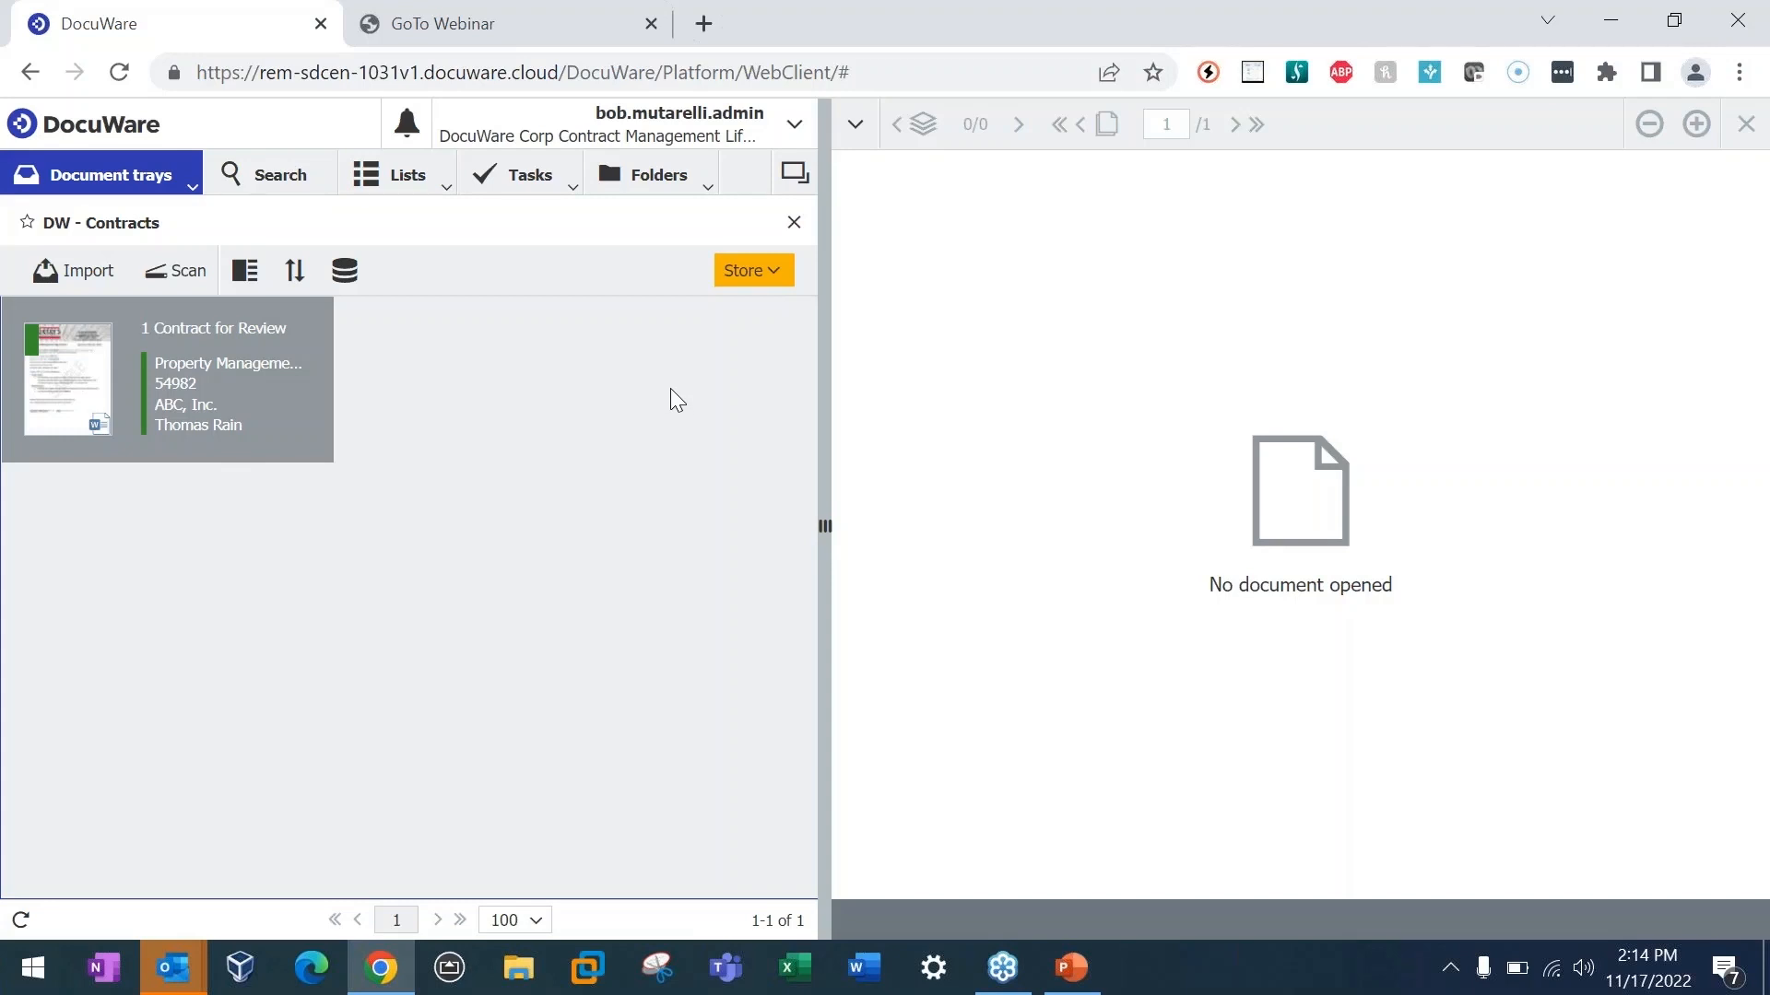
{"action": "left_click", "coordinate": [784, 276]}
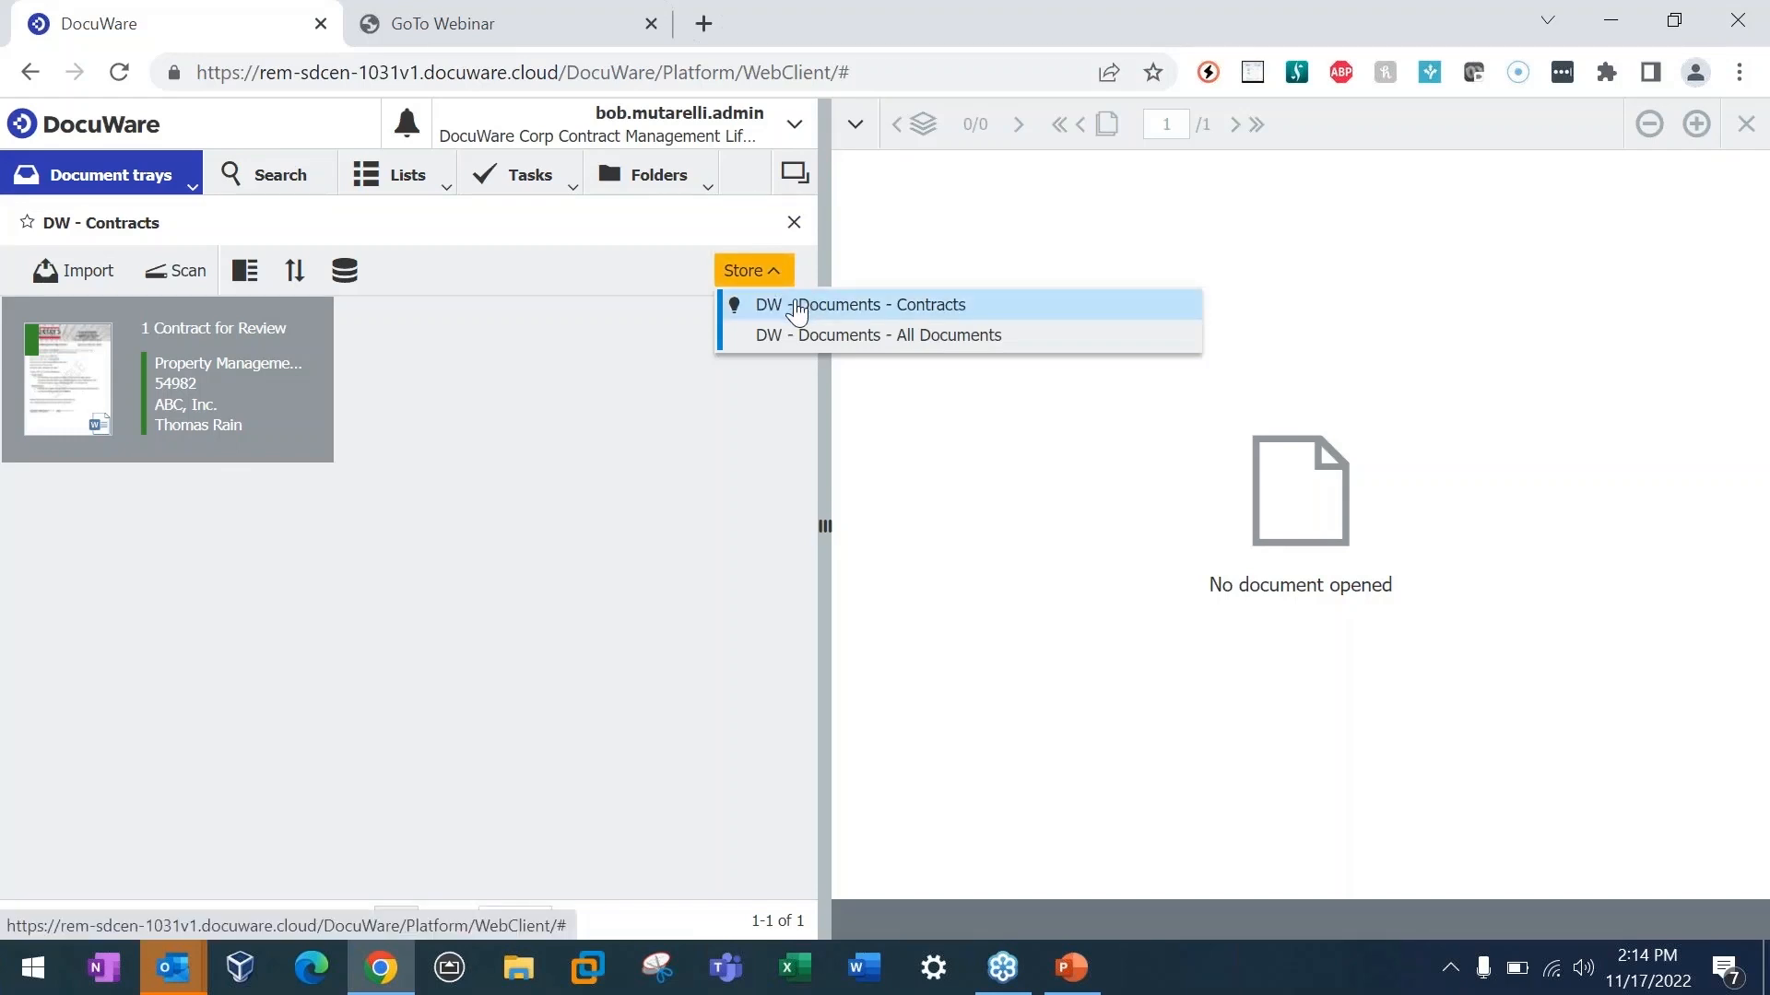
{"action": "left_click", "coordinate": [797, 314]}
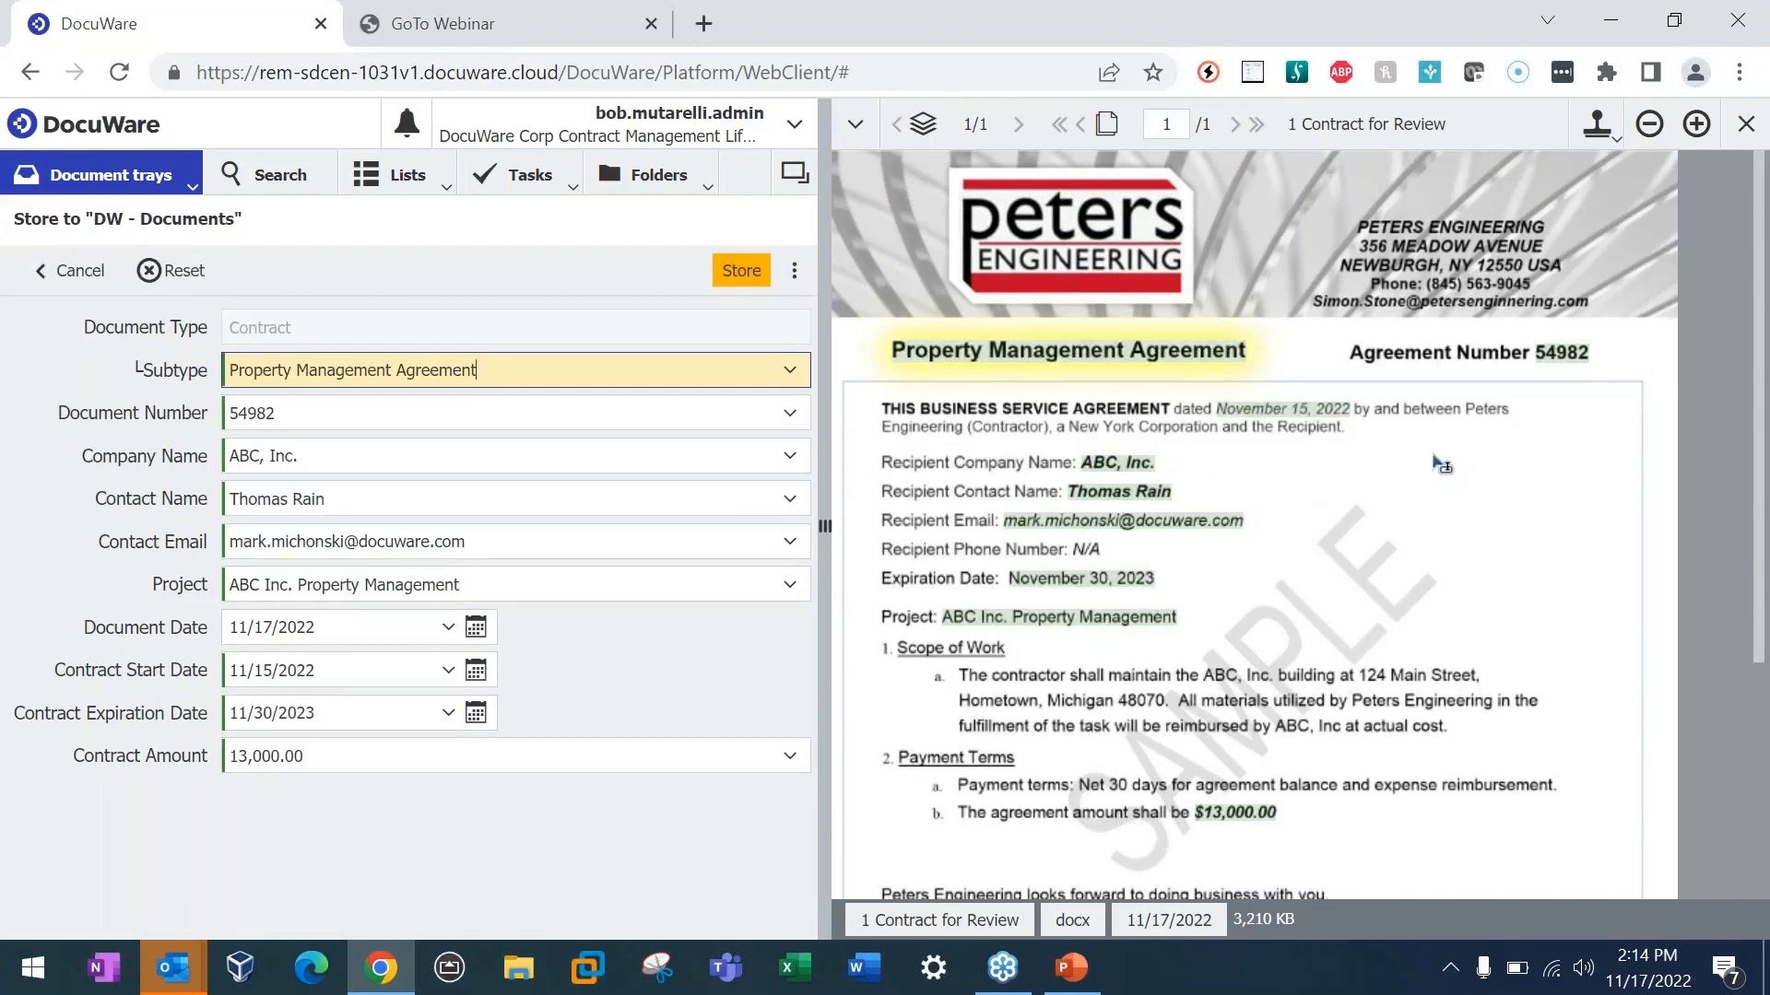
Step: Compare the company name, contract expiration date and contract amount index fields with the highlighted text in the contract preview
{"action": "scroll", "coordinate": [1433, 472], "scroll_direction": "down", "scroll_amount": 1}
{"action": "scroll", "coordinate": [1429, 472], "scroll_direction": "down", "scroll_amount": 2}
{"action": "scroll", "coordinate": [1410, 502], "scroll_direction": "down", "scroll_amount": 2}
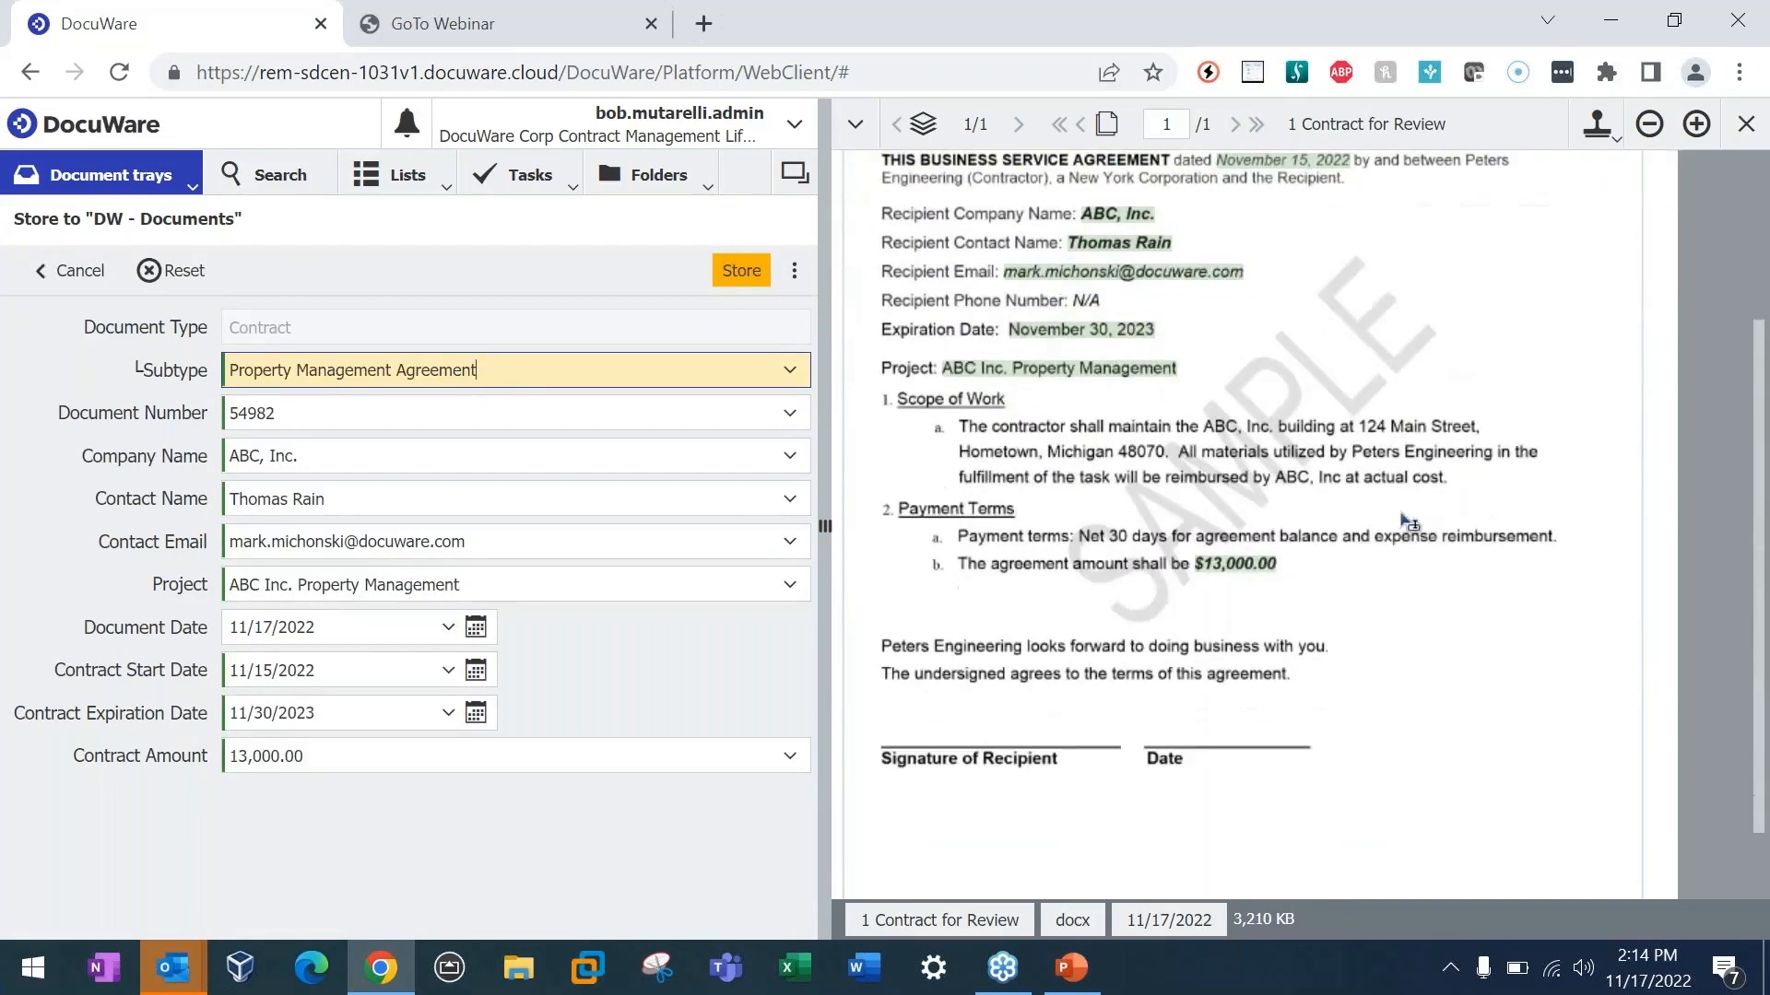
{"action": "scroll", "coordinate": [1401, 533], "scroll_direction": "up", "scroll_amount": 3}
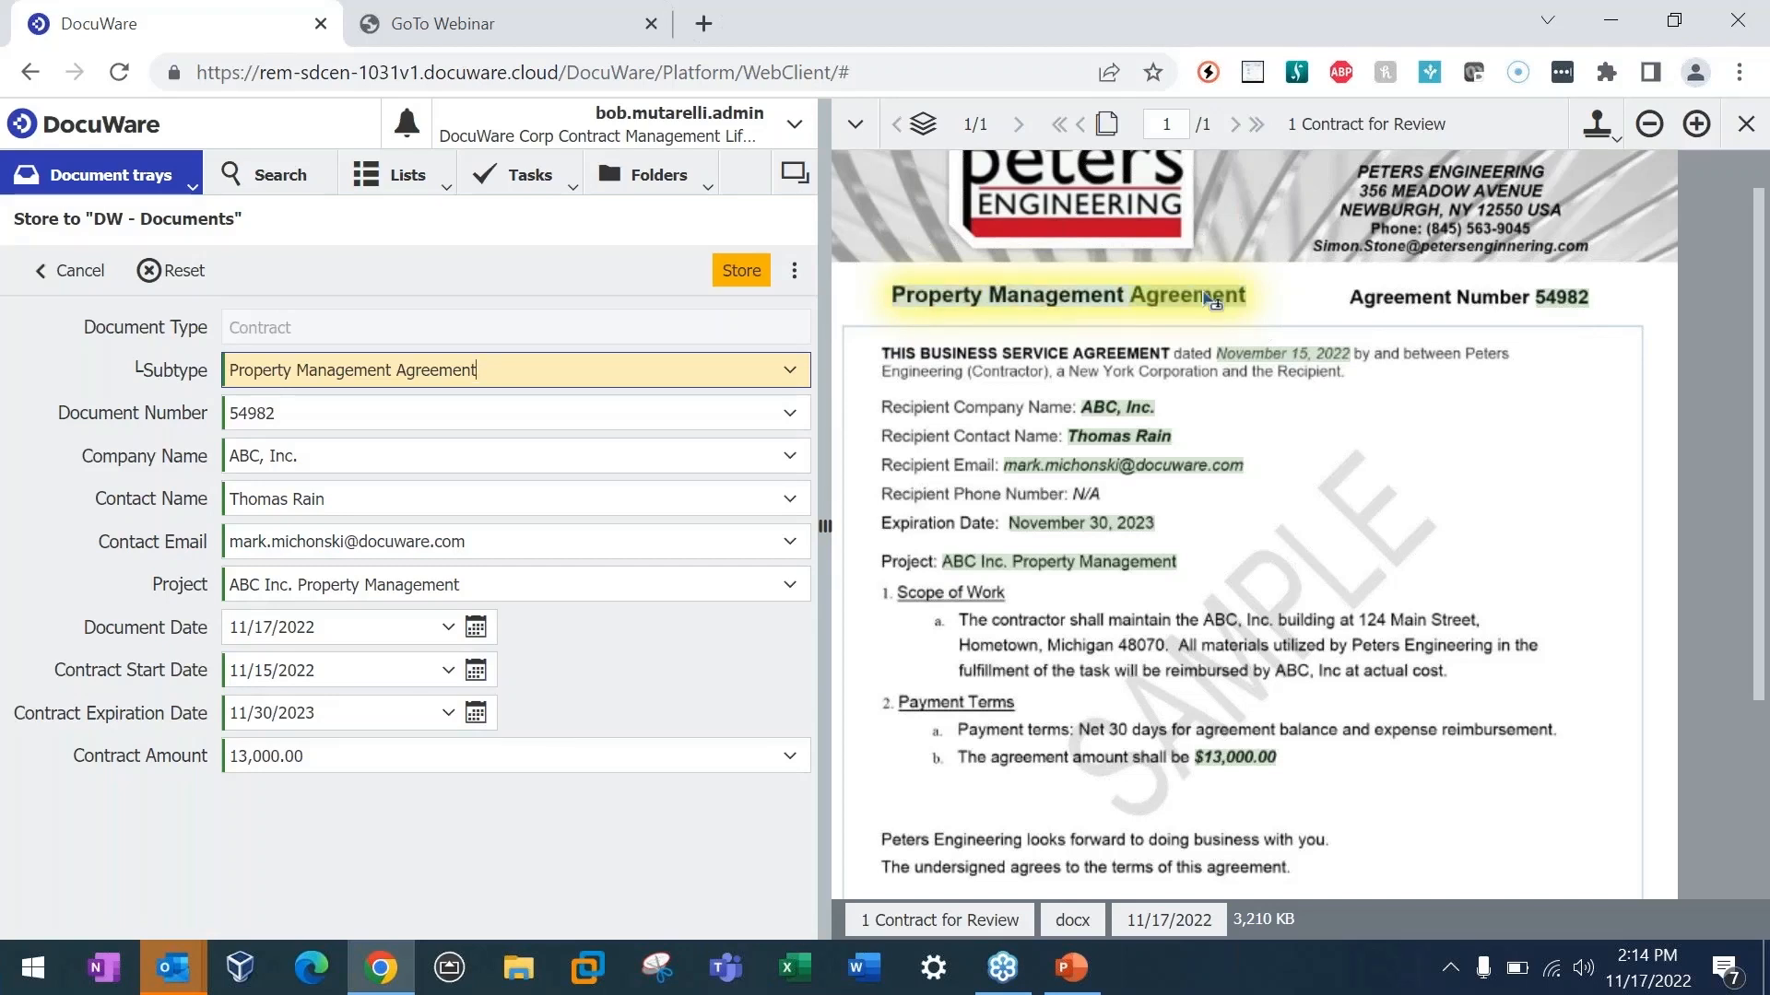
{"action": "left_click", "coordinate": [385, 458]}
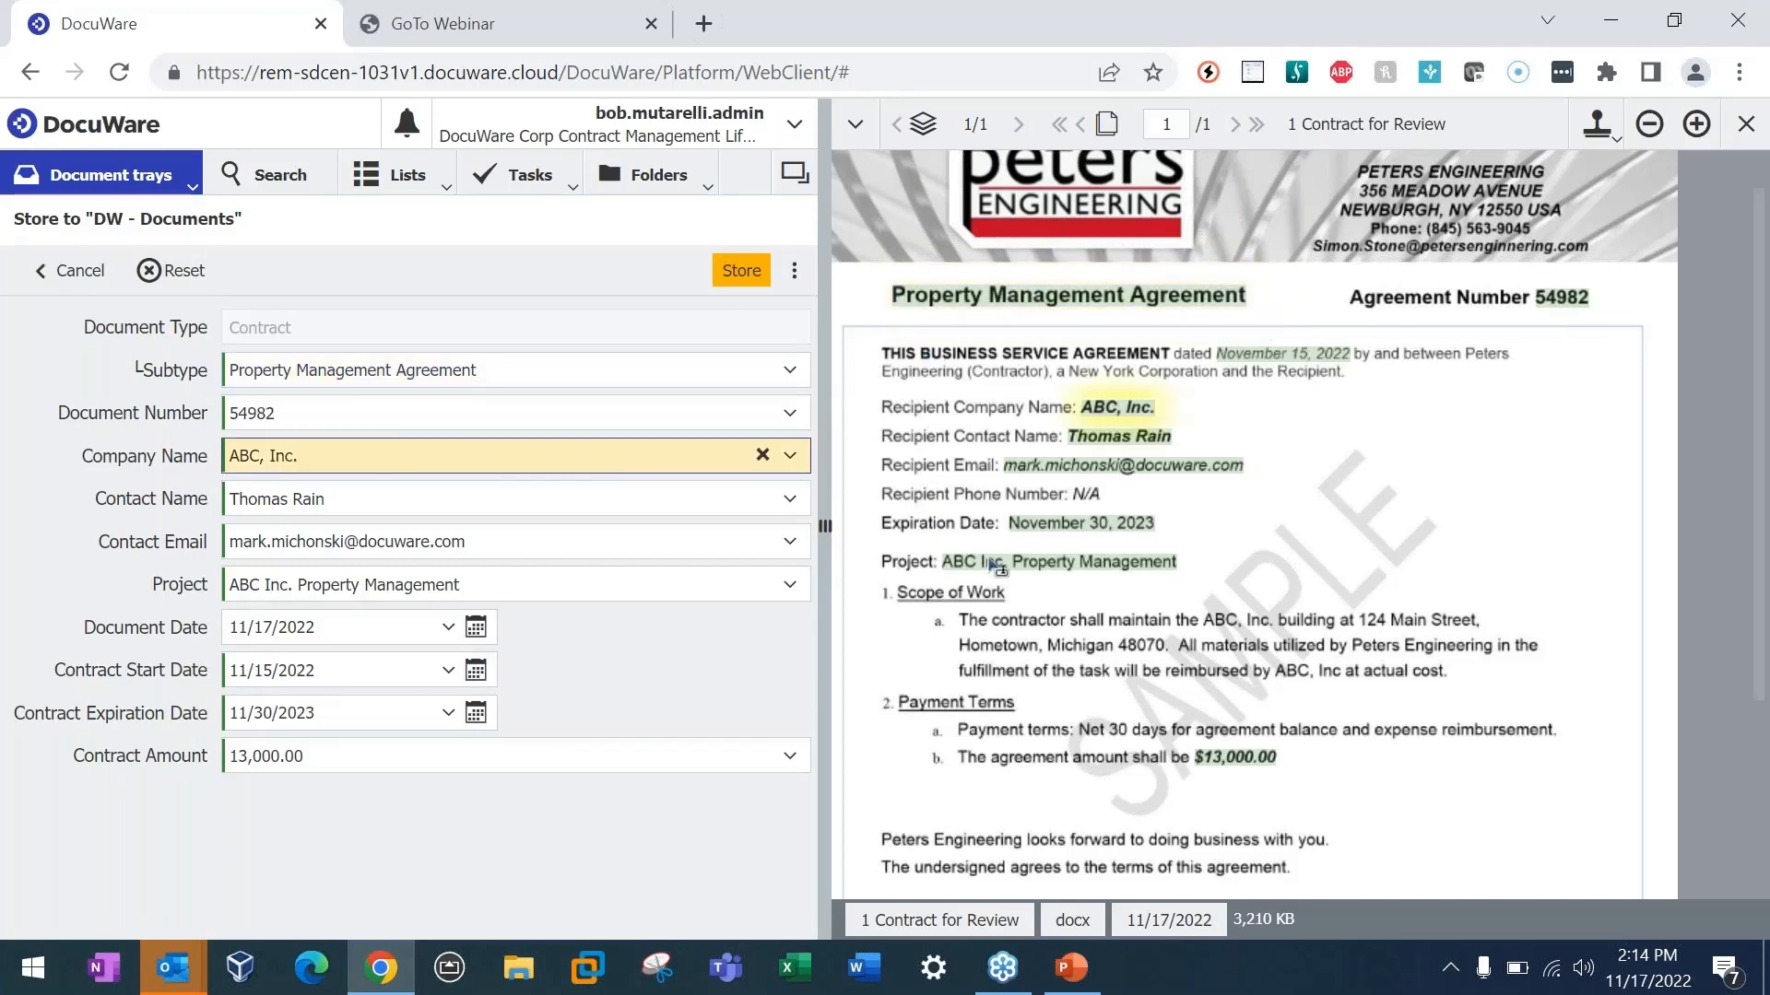
{"action": "scroll", "coordinate": [1005, 562], "scroll_direction": "up", "scroll_amount": 1}
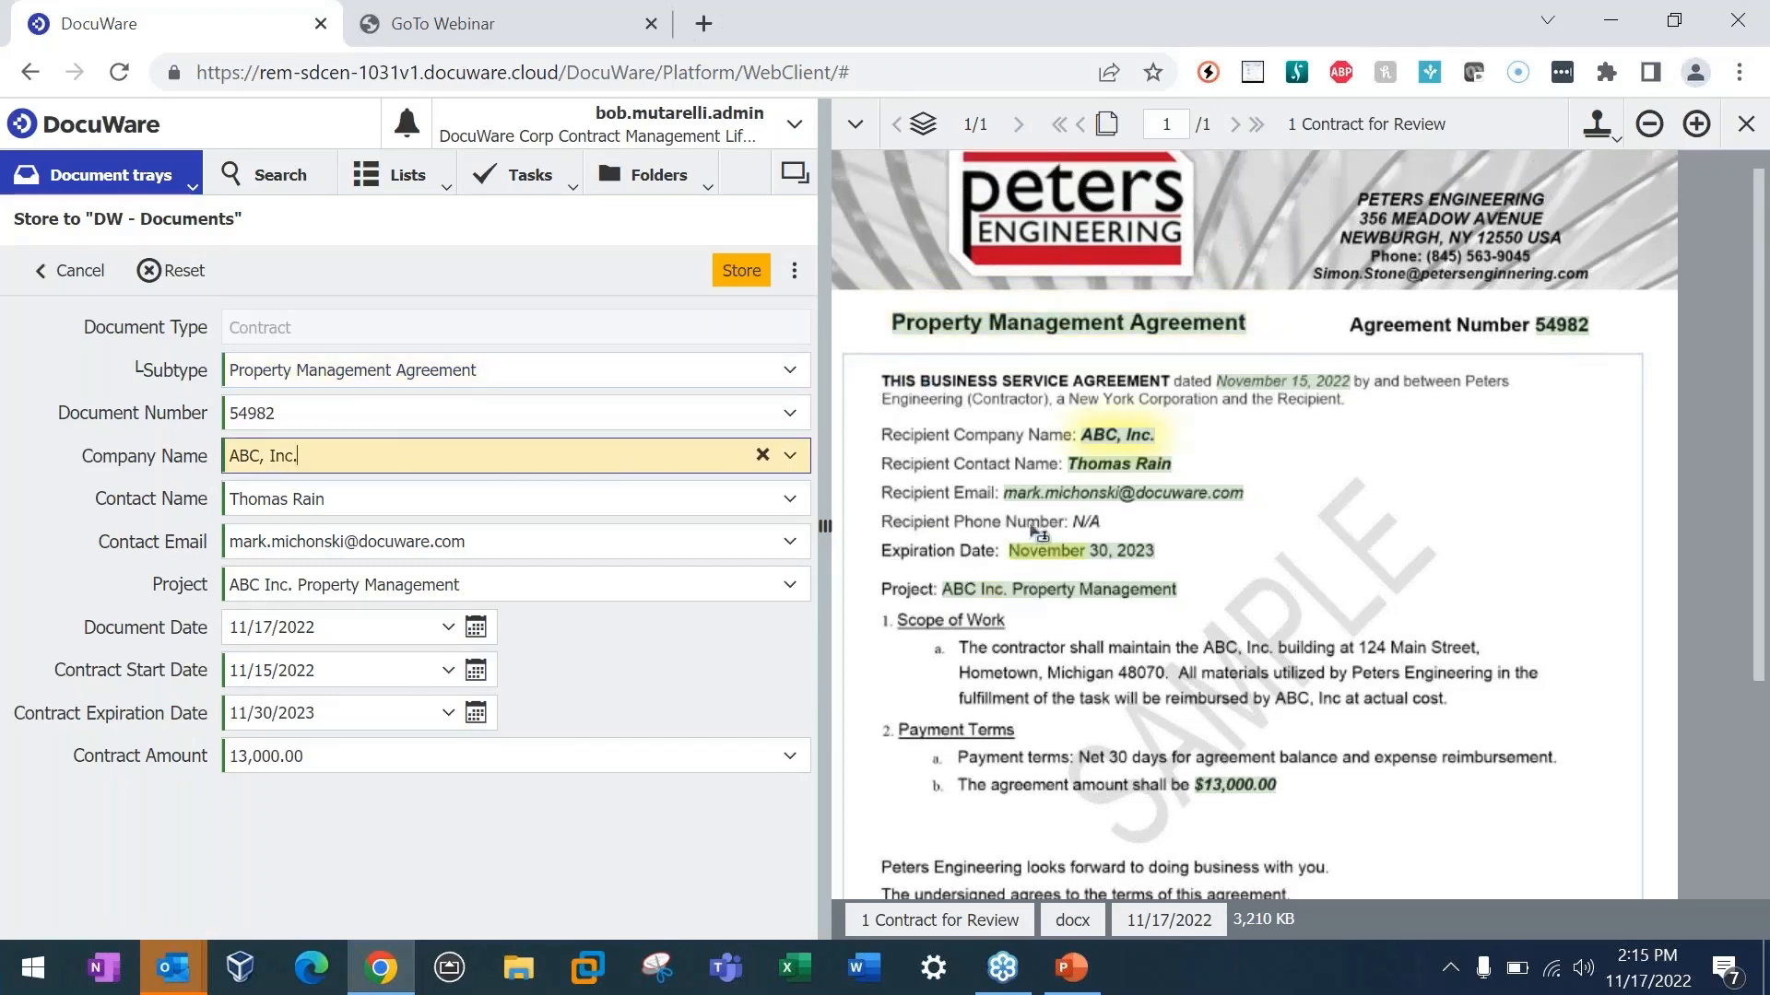
{"action": "left_click", "coordinate": [316, 712]}
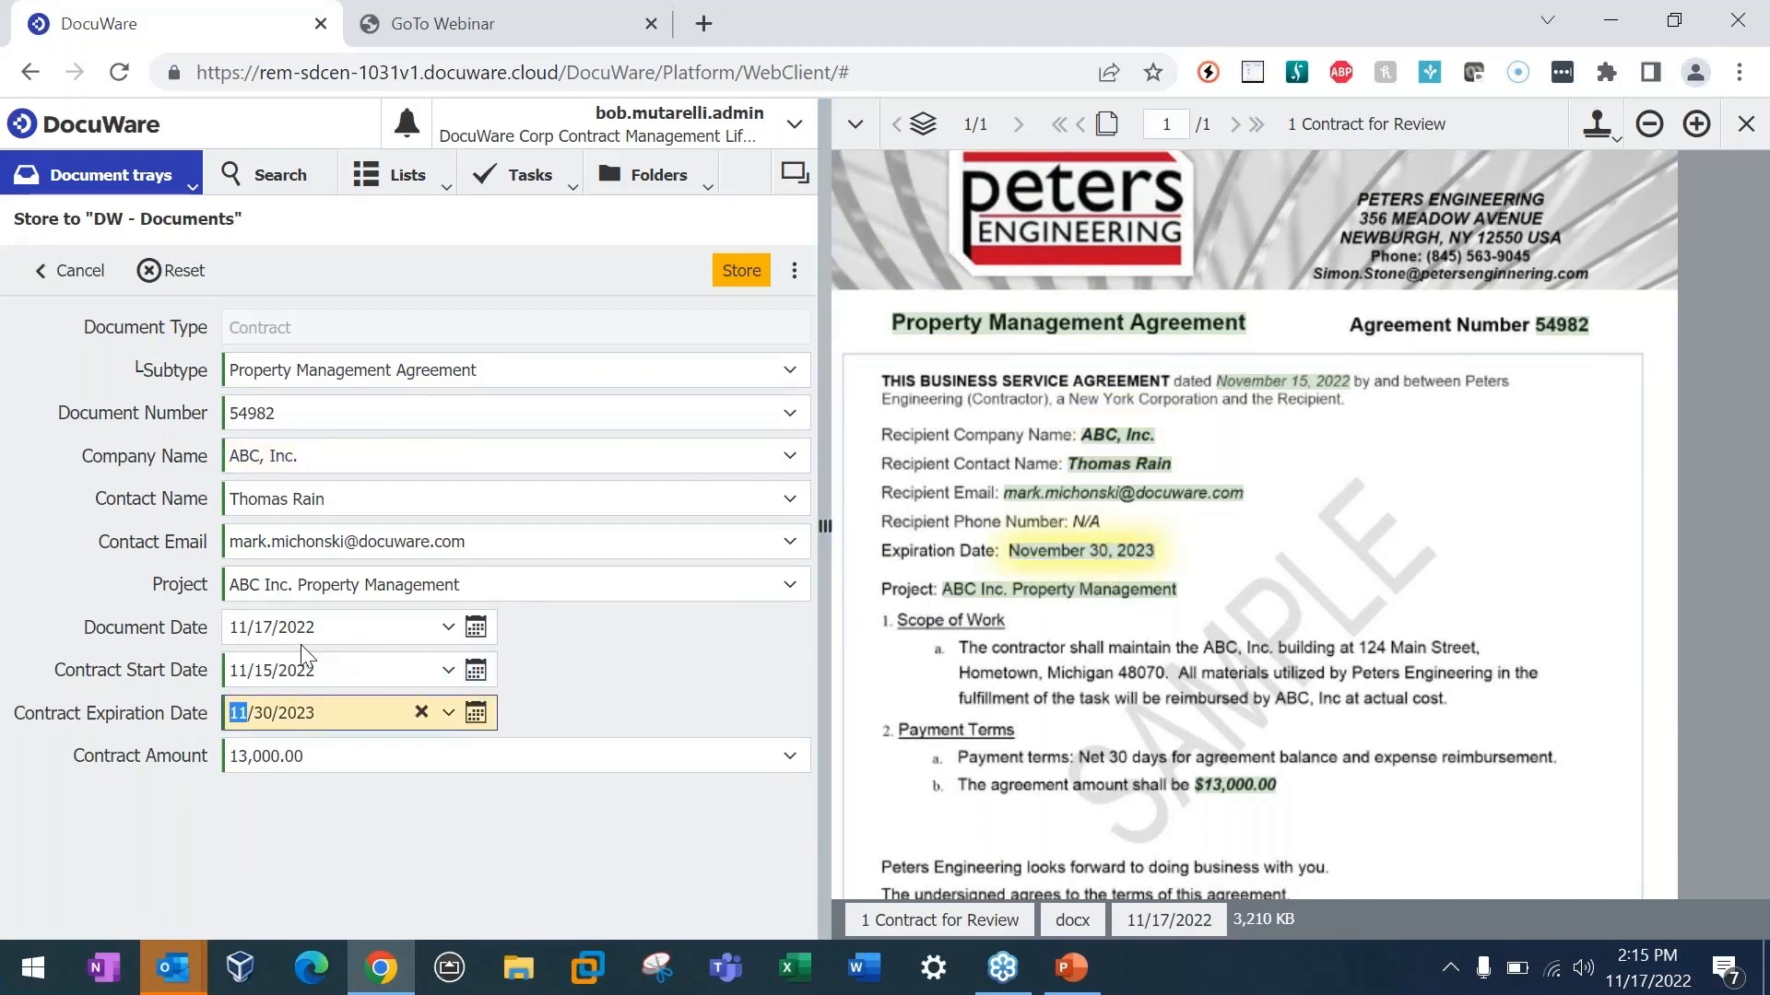
{"action": "left_click", "coordinate": [339, 757]}
{"action": "scroll", "coordinate": [1281, 633], "scroll_direction": "down", "scroll_amount": 2}
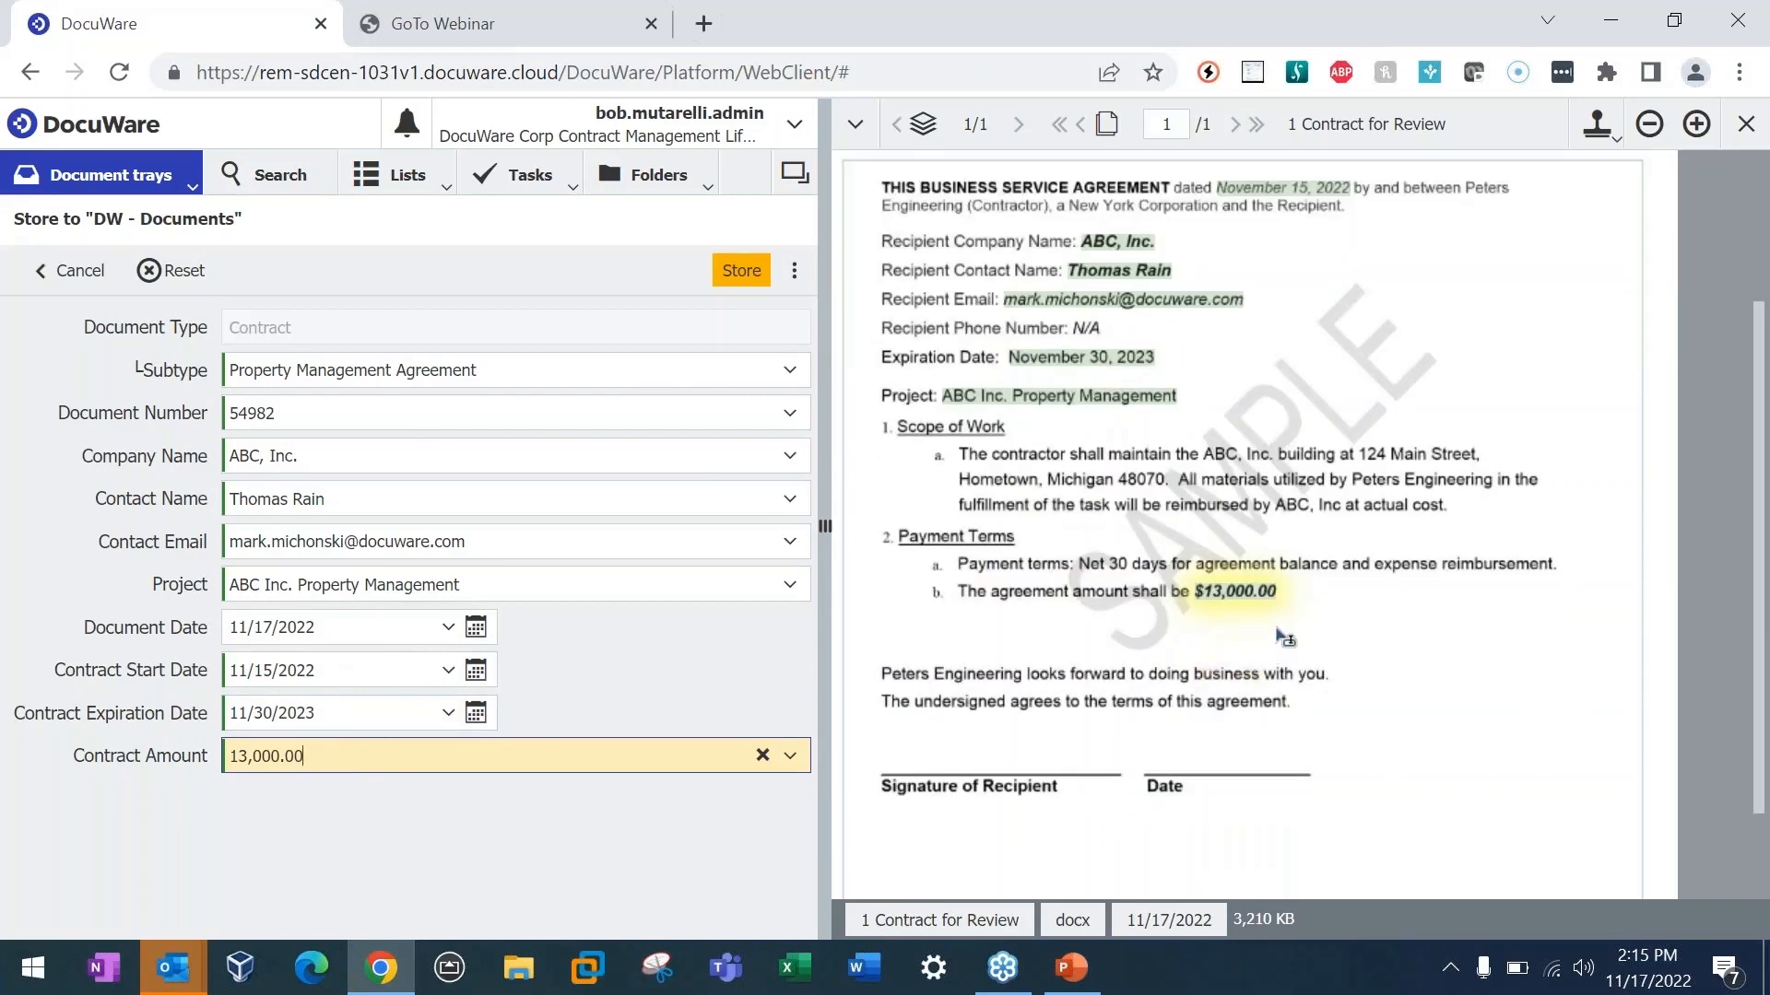
{"action": "scroll", "coordinate": [1285, 633], "scroll_direction": "up", "scroll_amount": 1}
{"action": "scroll", "coordinate": [1281, 633], "scroll_direction": "up", "scroll_amount": 2}
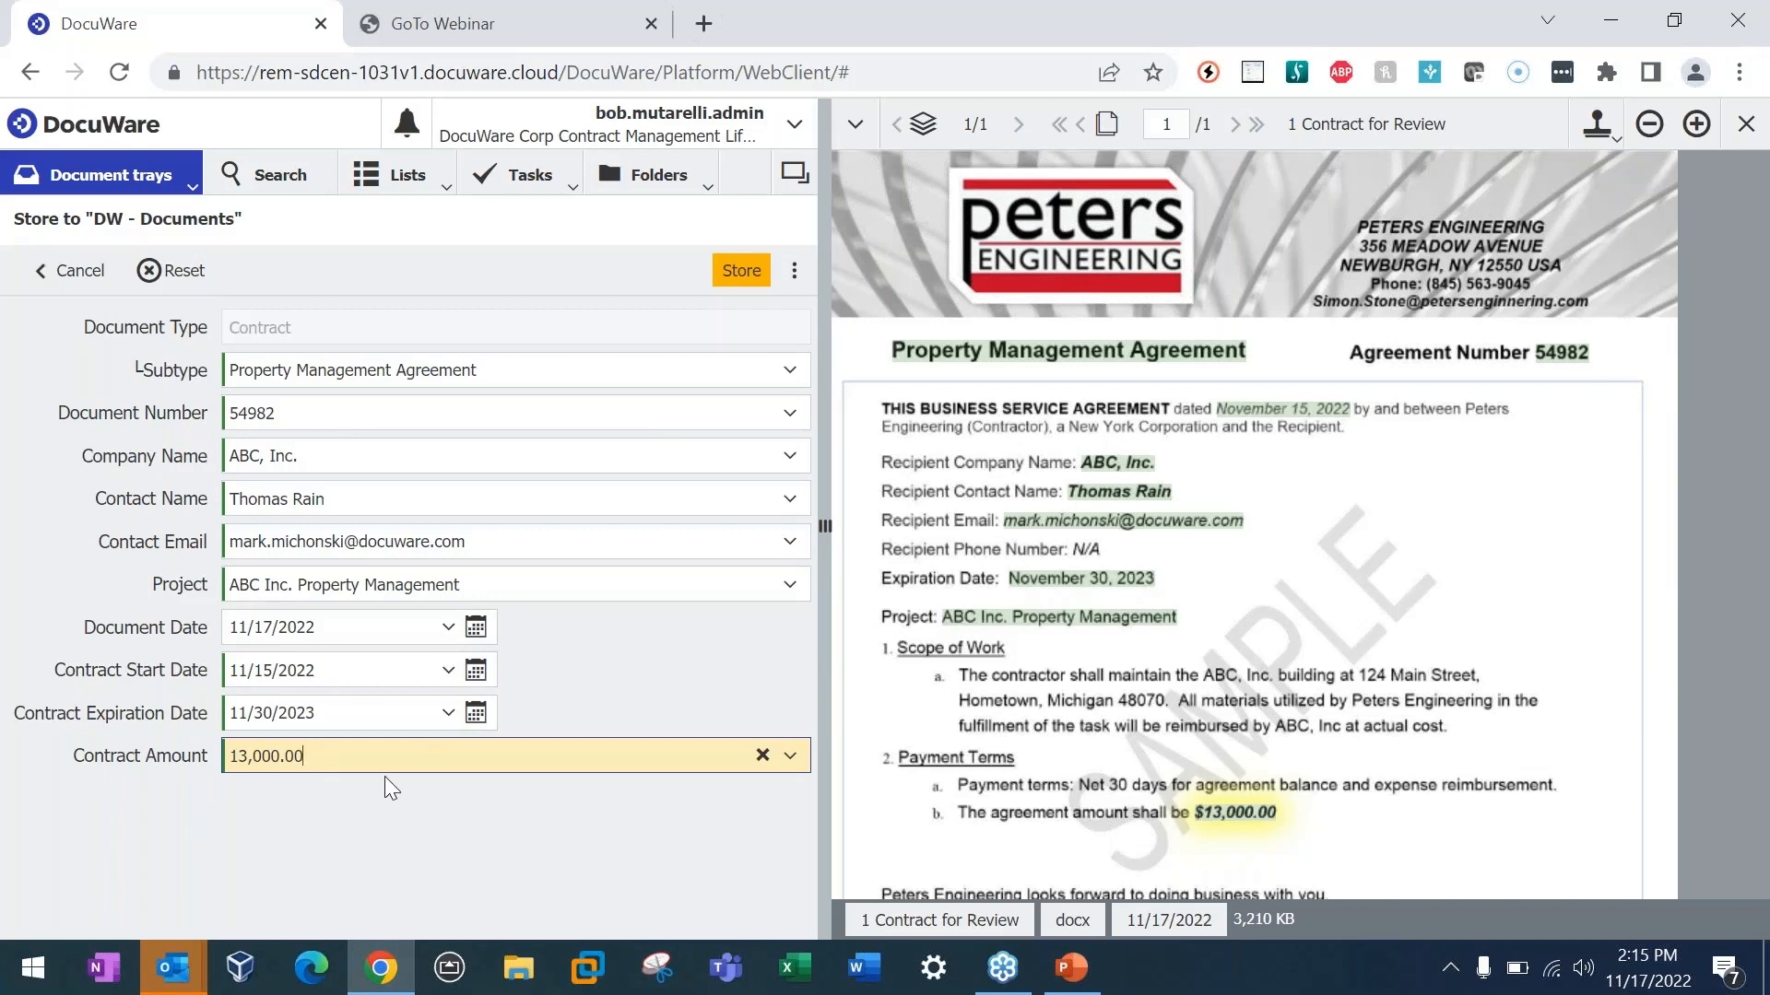
Step: Clear and re-enter the Contract Amount as 13,000.00, and store the contract in DW - Documents
{"action": "double_click", "coordinate": [258, 756]}
{"action": "key", "text": "ctrl+c"}
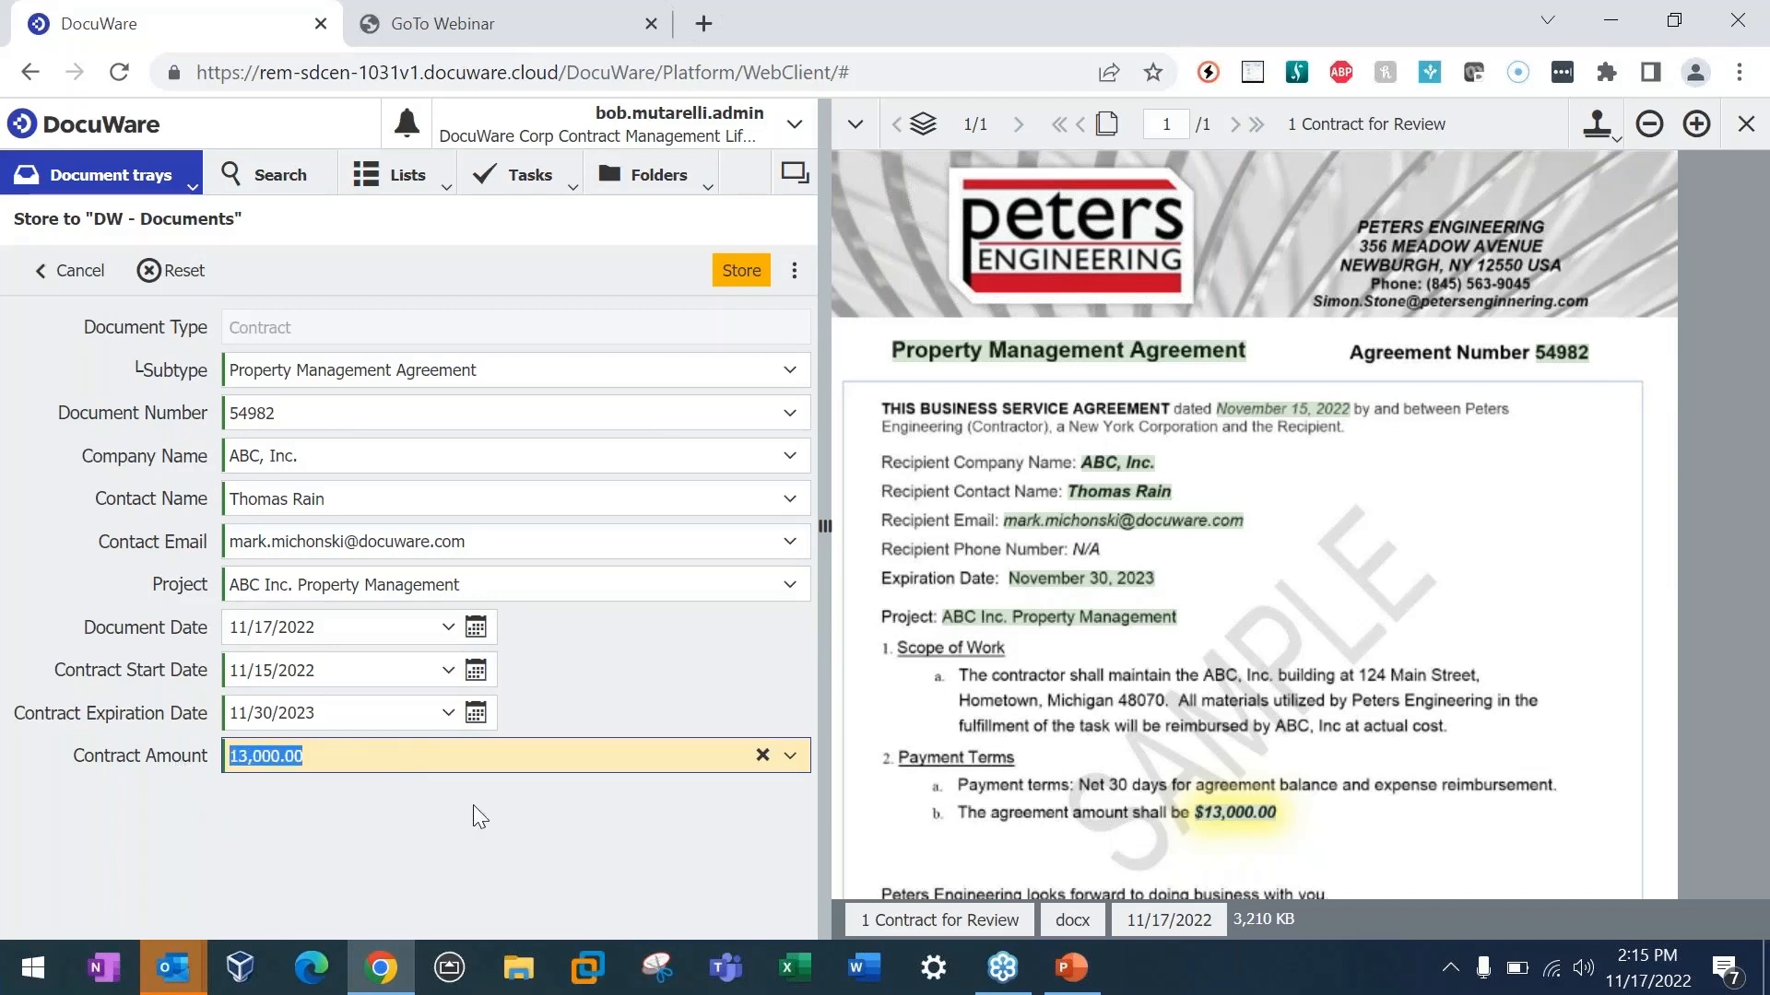
{"action": "key", "text": "BackSpace"}
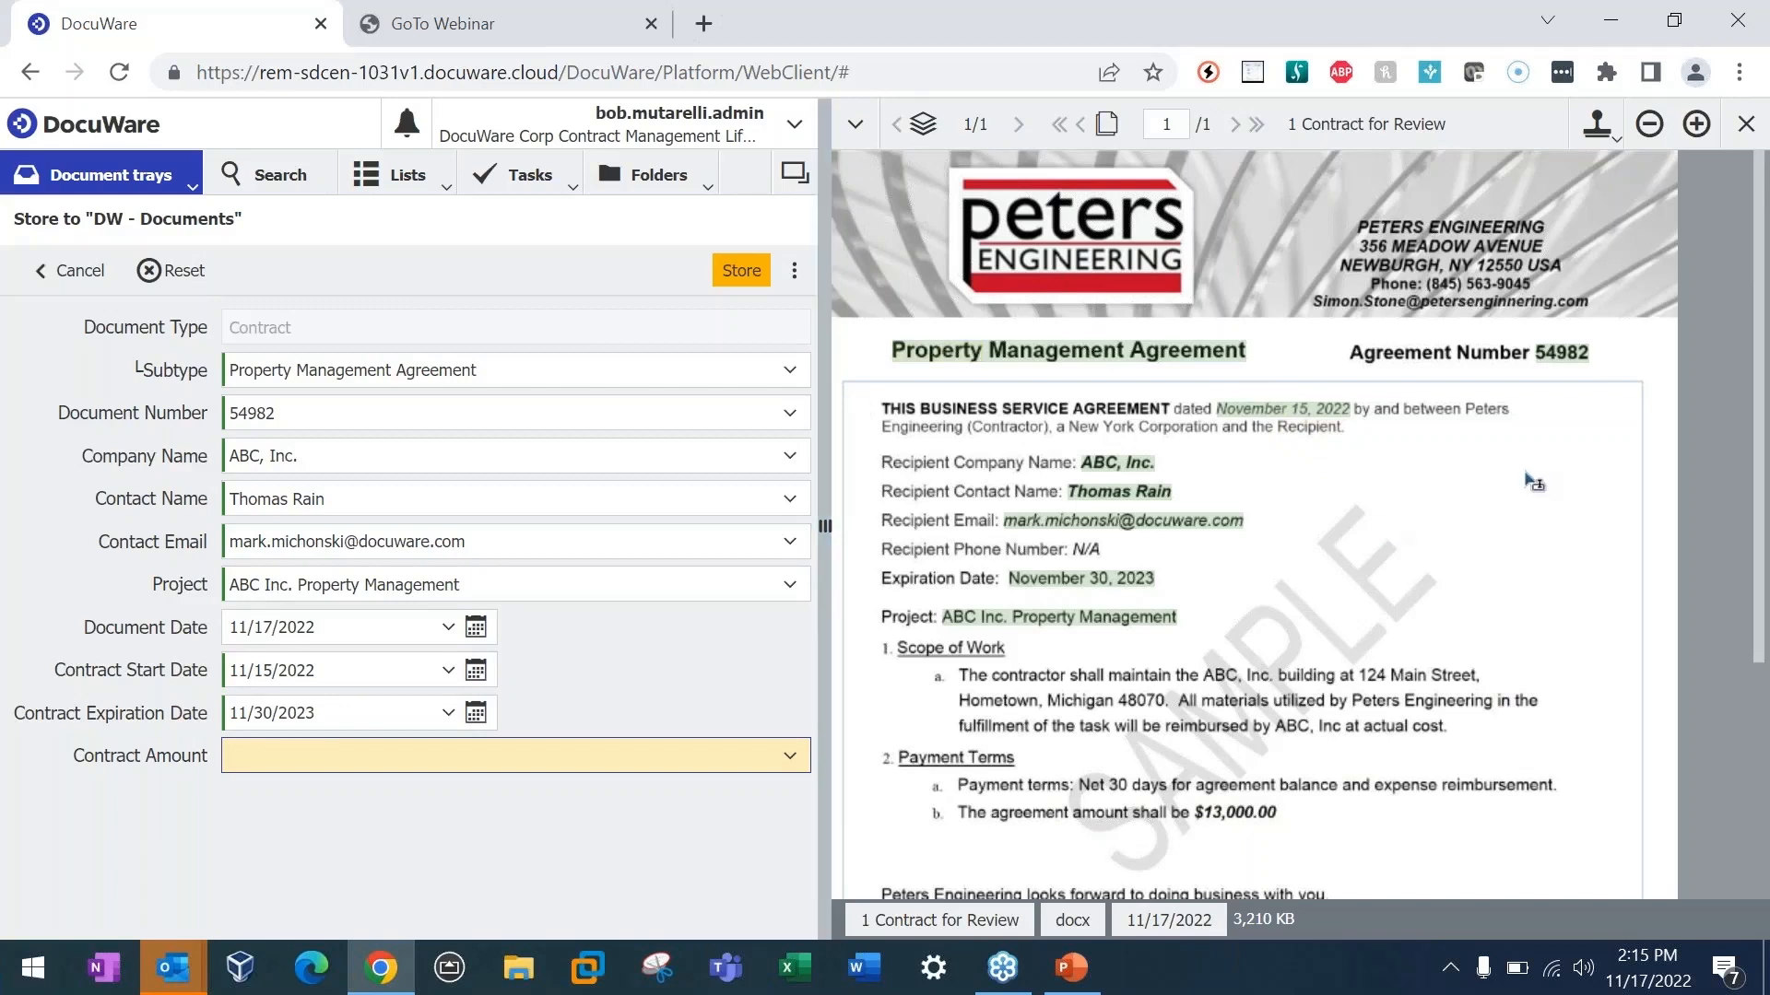
{"action": "key", "text": "ctrl+v"}
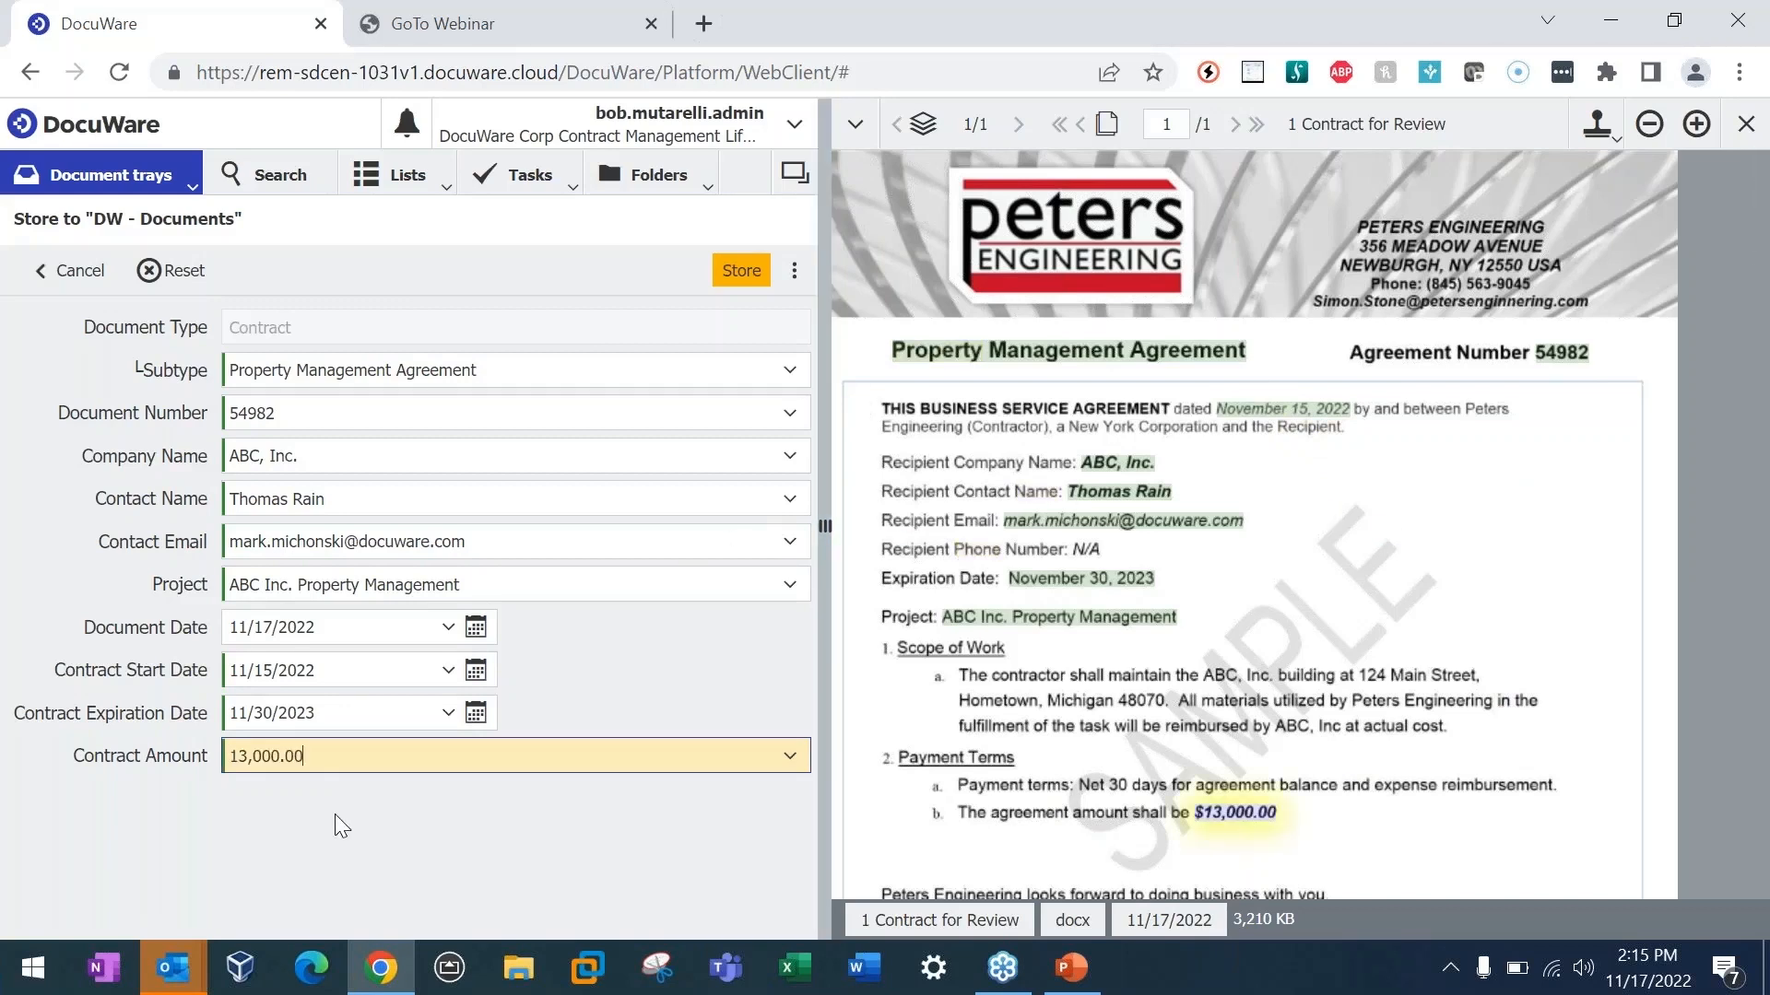
{"action": "left_click", "coordinate": [738, 272]}
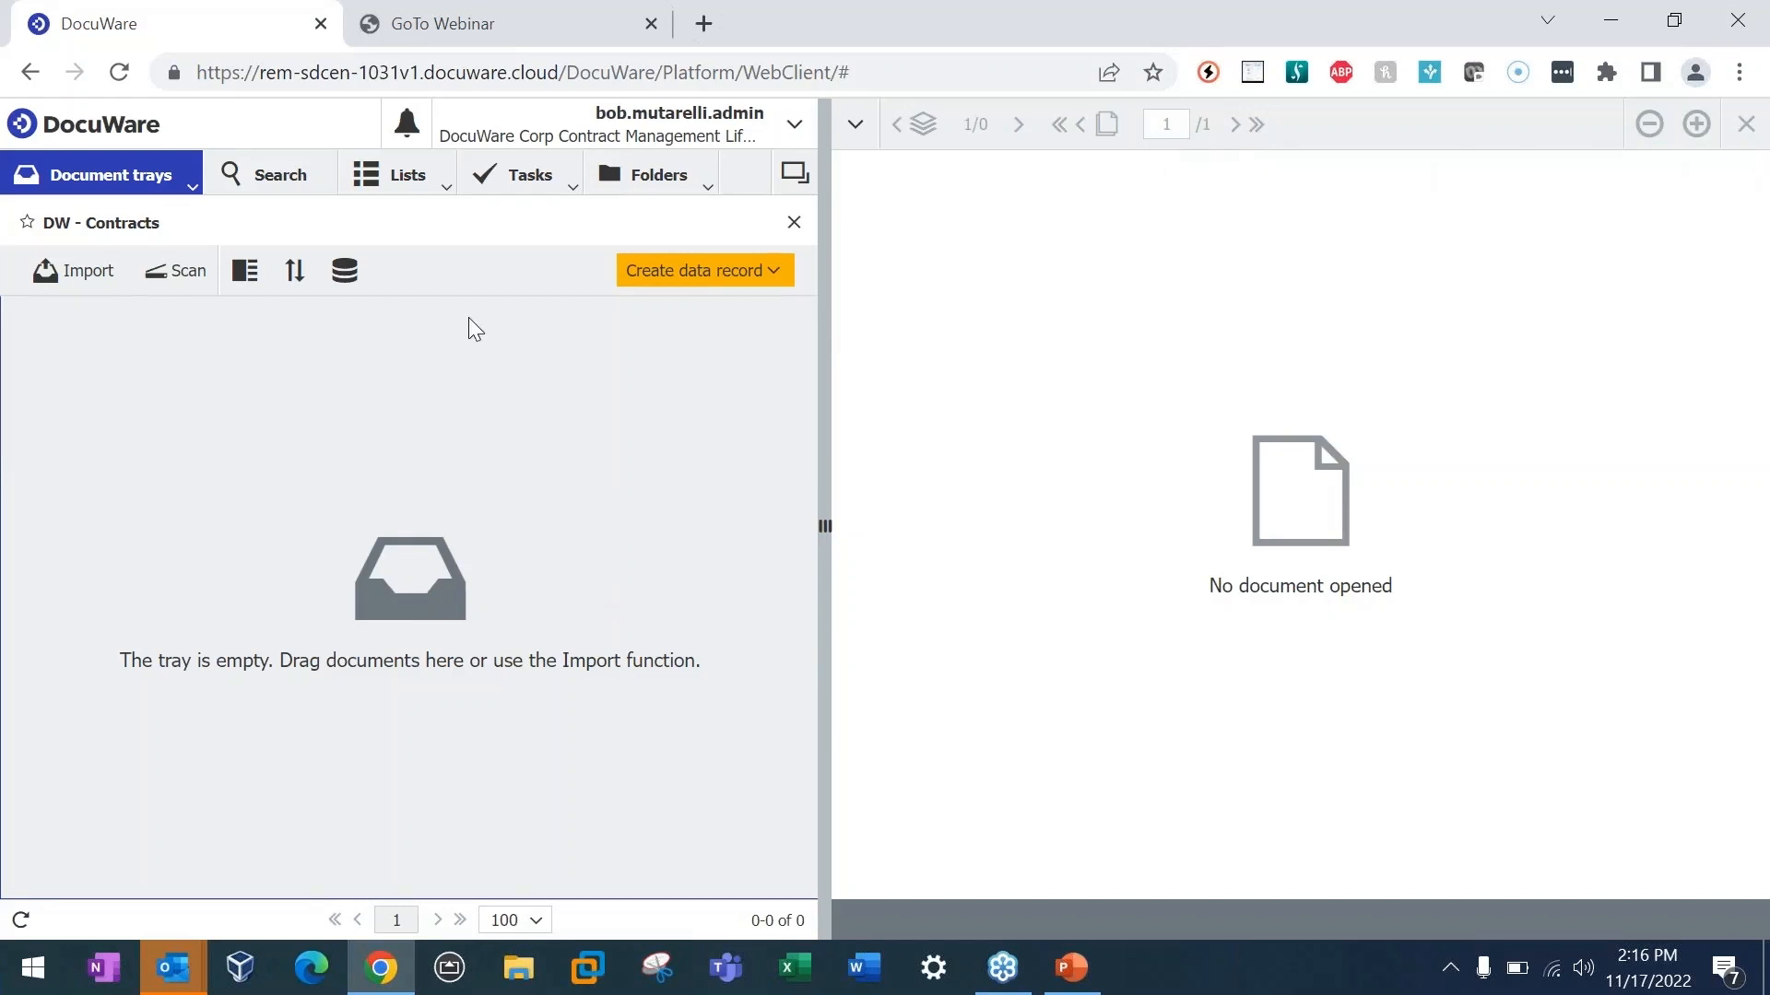
Step: Search the DW - Documents contracts for the company name "ABC, Inc."
{"action": "left_click", "coordinate": [315, 190]}
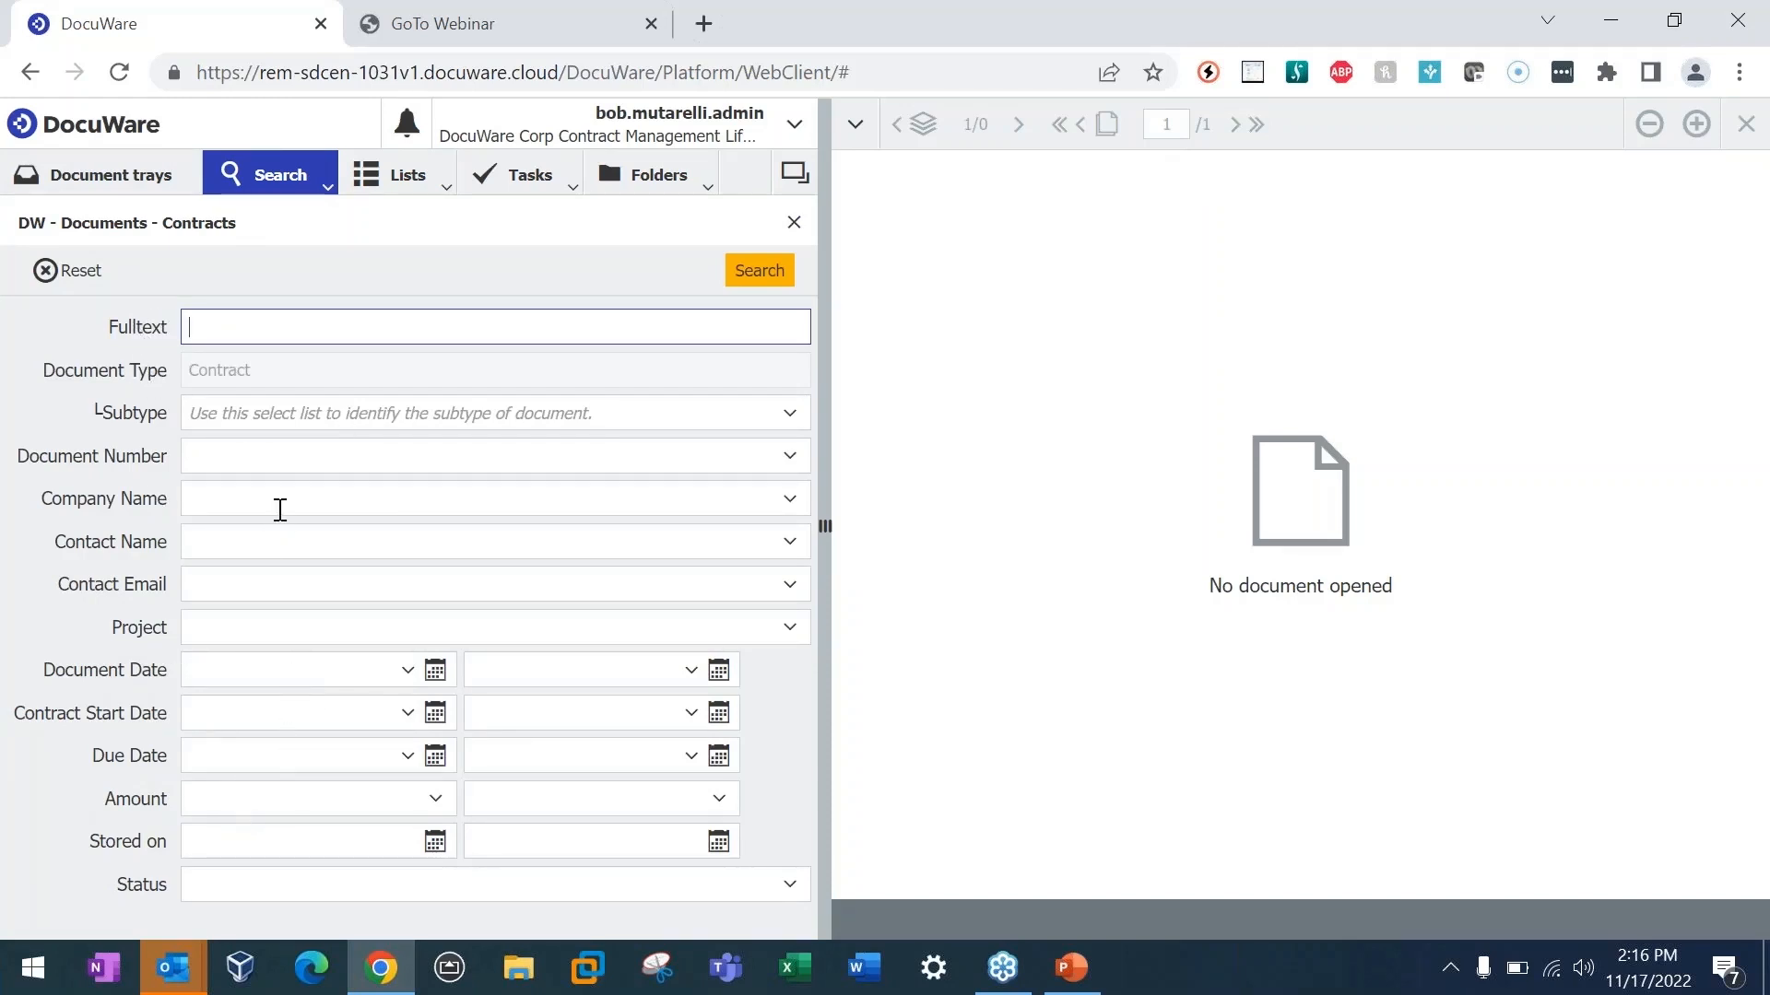
{"action": "left_click", "coordinate": [244, 501]}
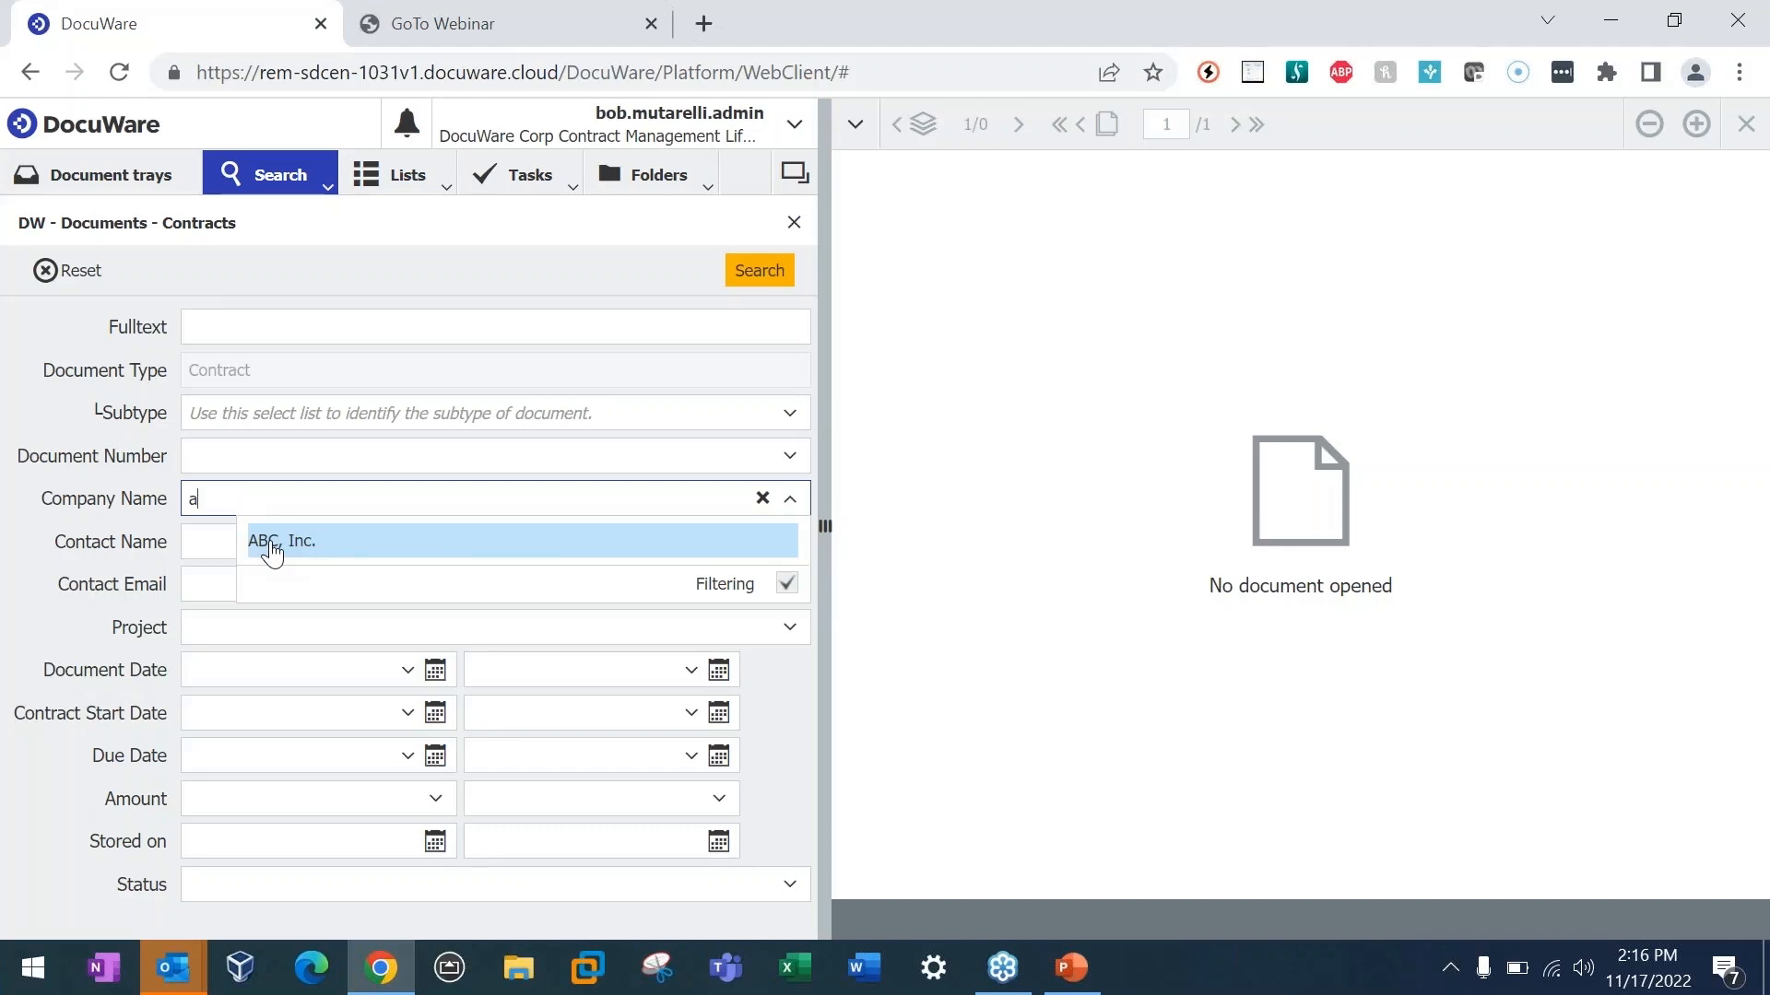
{"action": "left_click", "coordinate": [272, 544]}
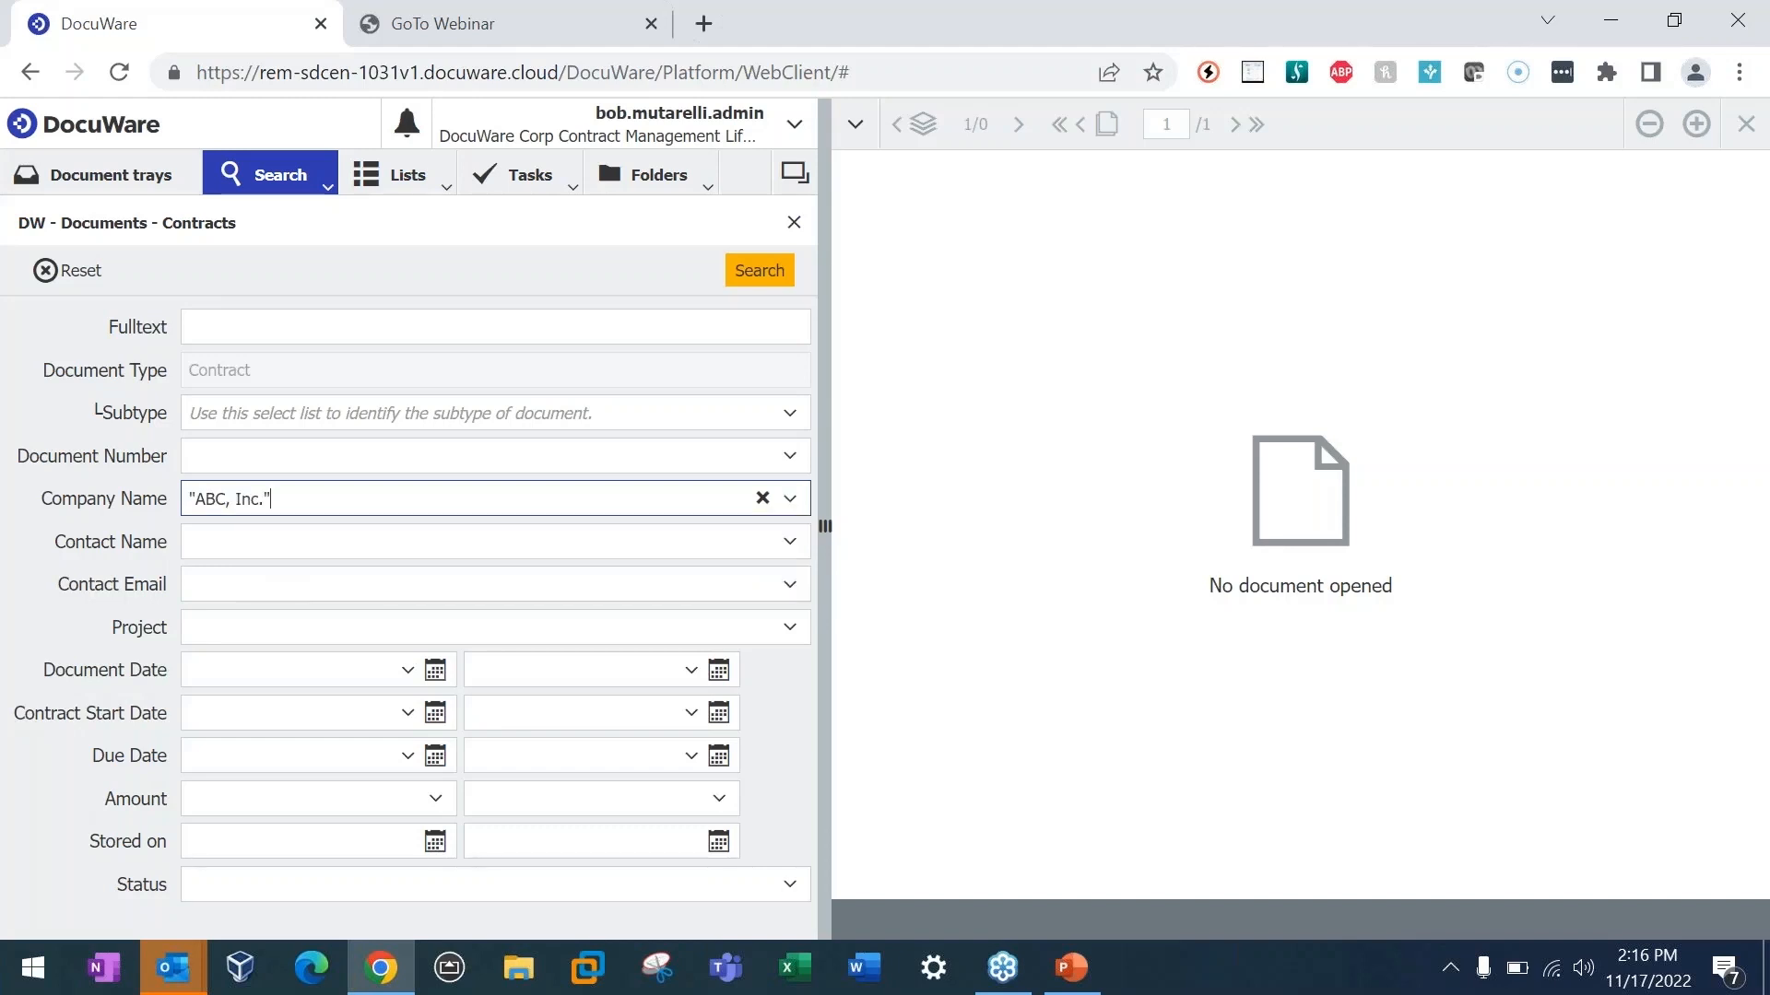
{"action": "left_click", "coordinate": [750, 274]}
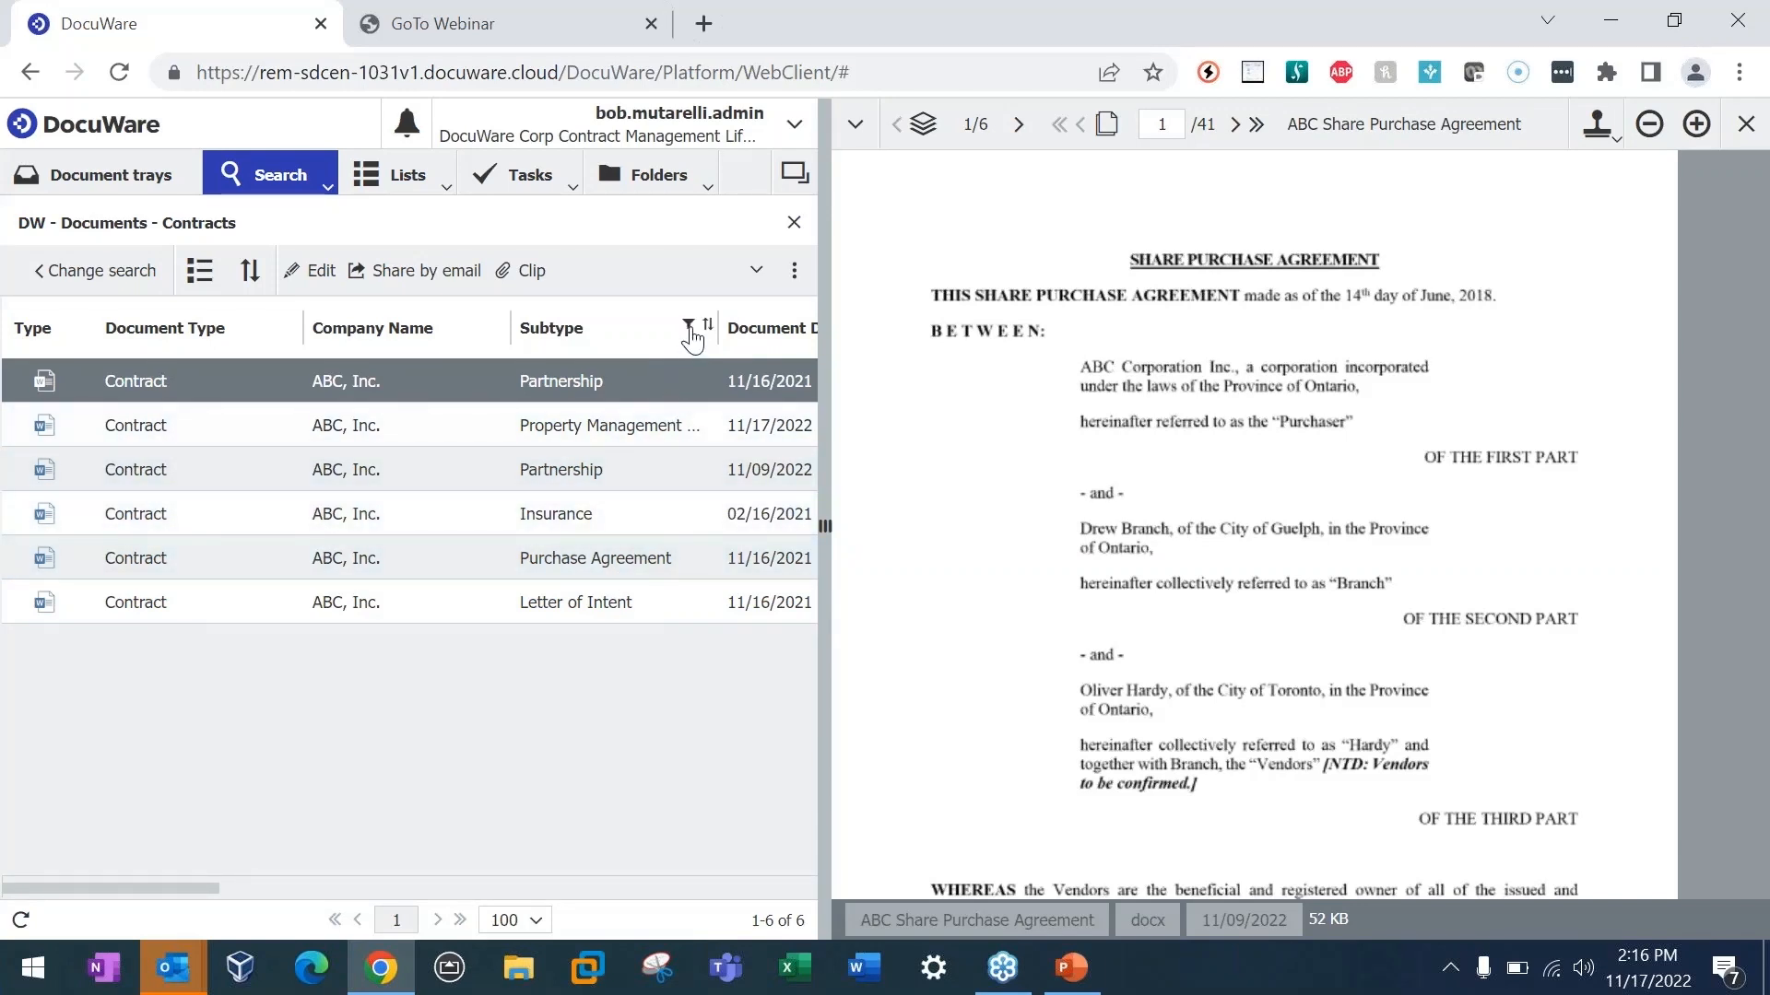
Step: Filter the search results to the subtype "Property Management Agreement" and open the ABC, Inc. contract for viewing
{"action": "left_click", "coordinate": [690, 332]}
{"action": "left_click", "coordinate": [972, 492]}
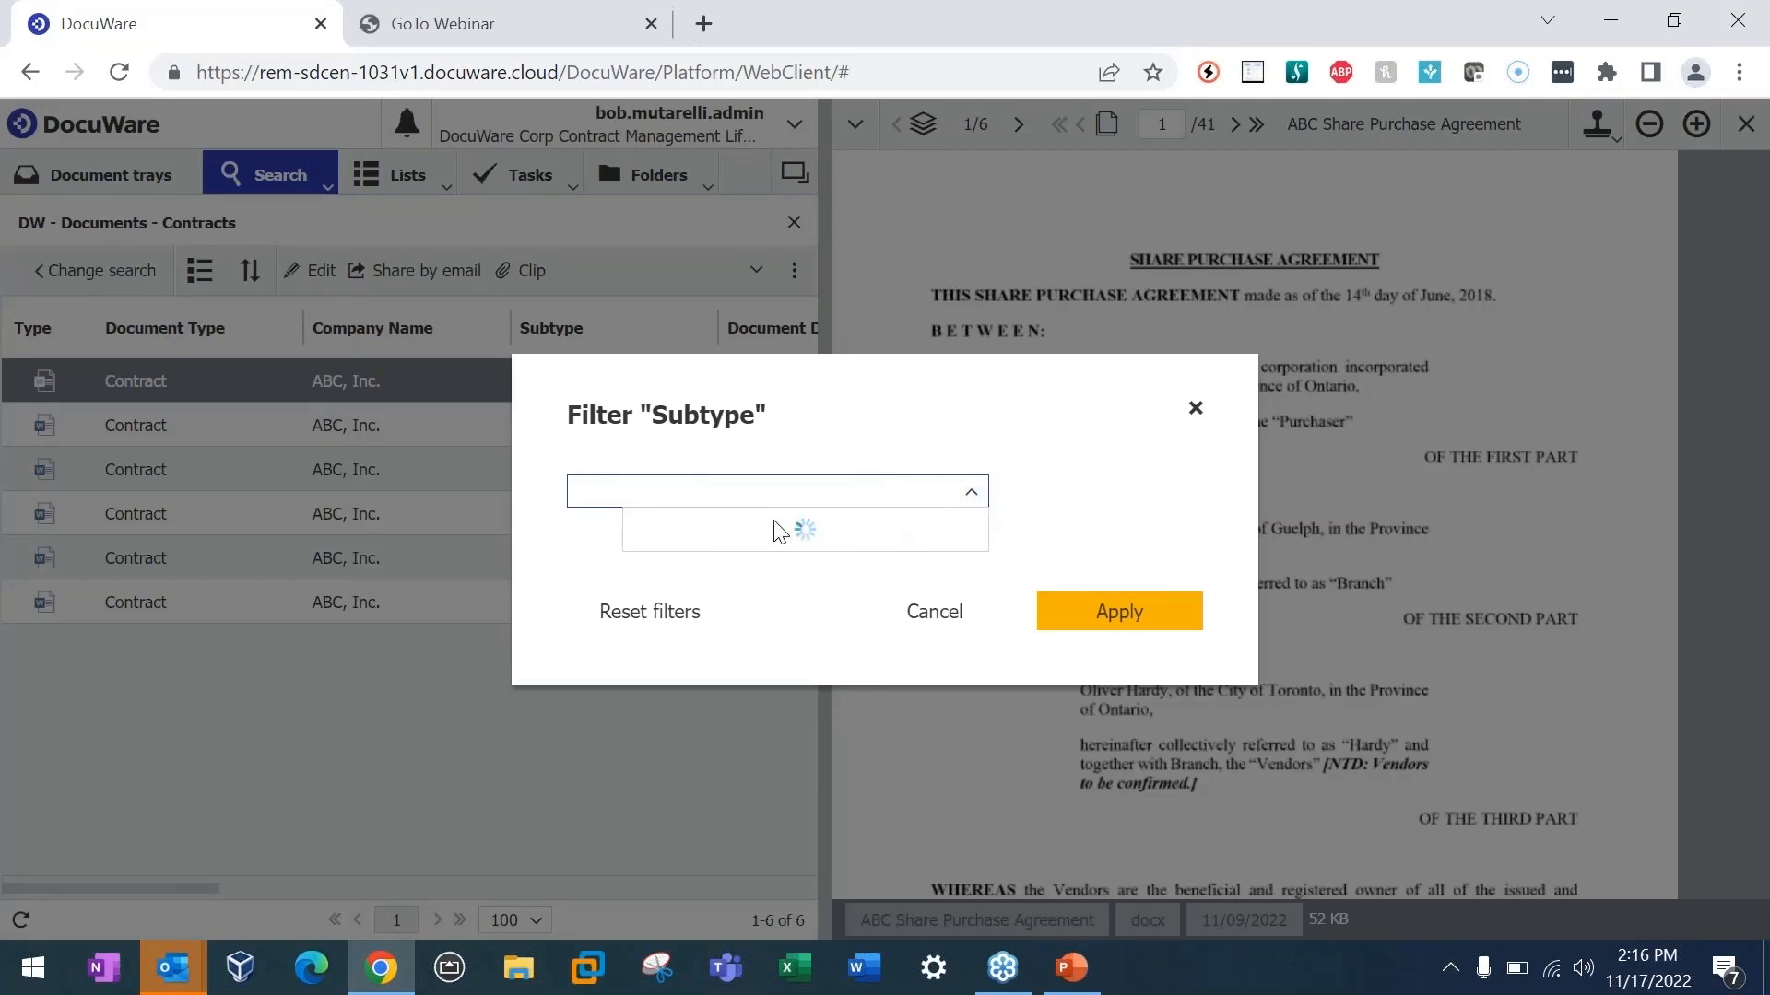
{"action": "left_click", "coordinate": [692, 494]}
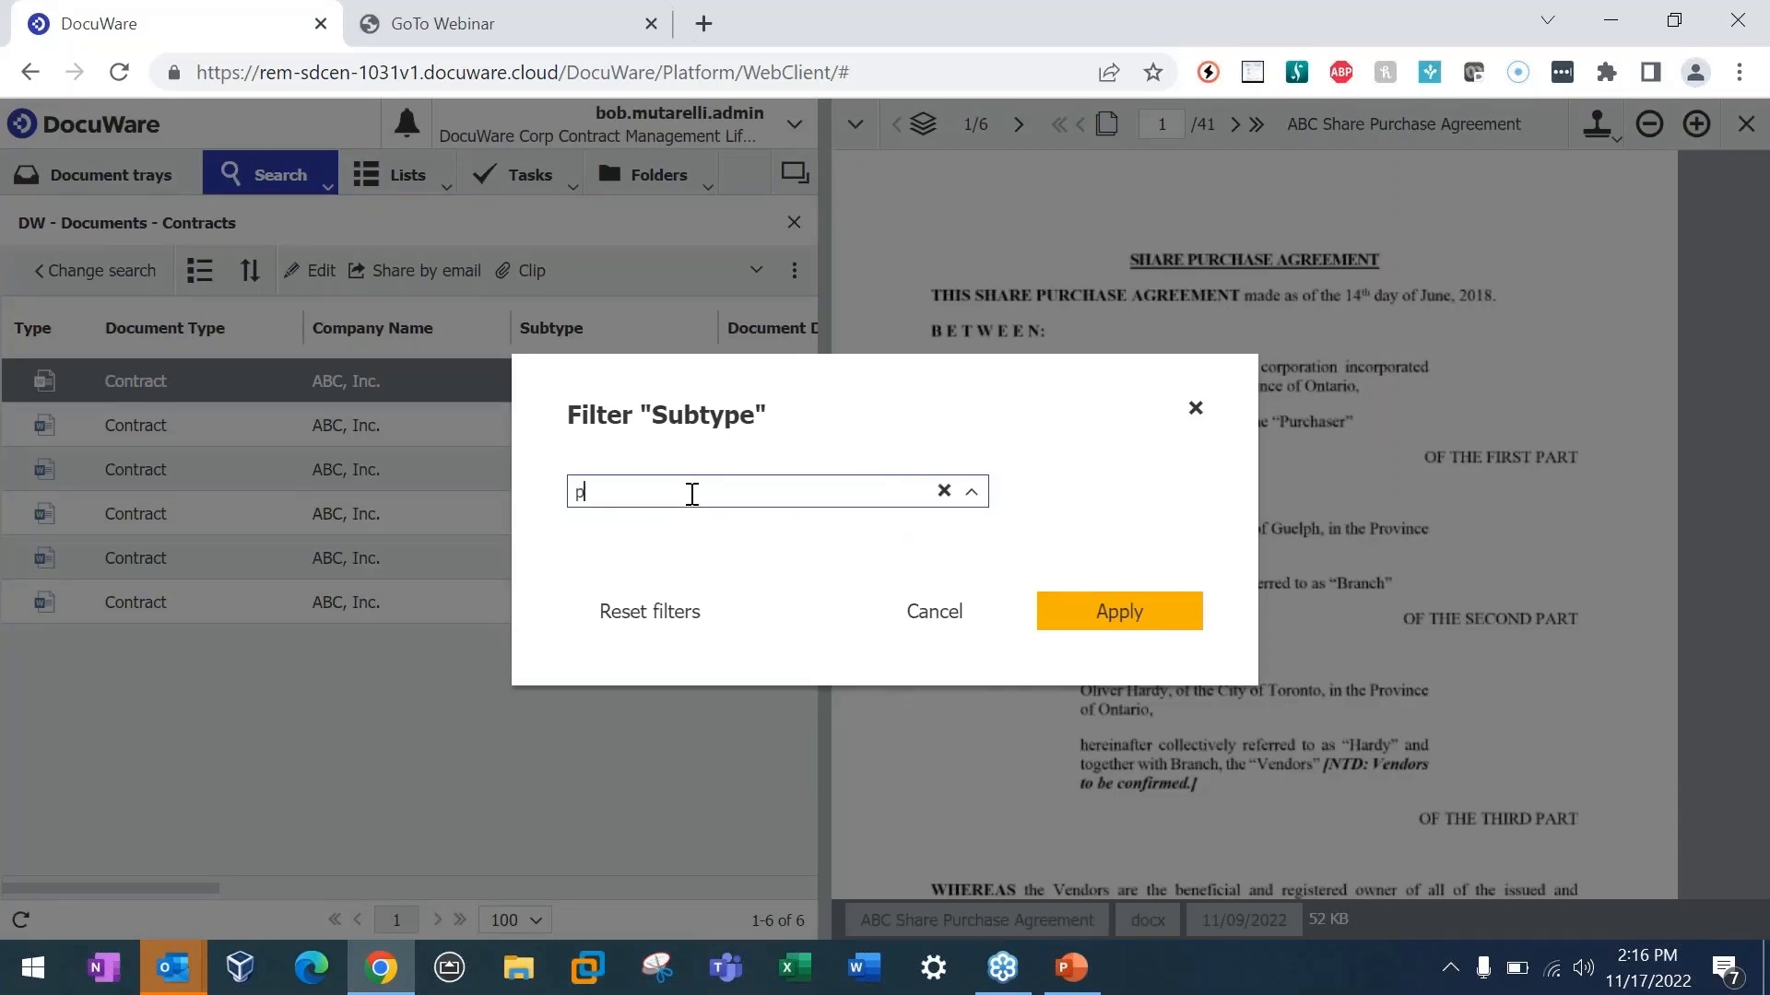
{"action": "type", "text": "p"}
{"action": "left_click", "coordinate": [715, 565]}
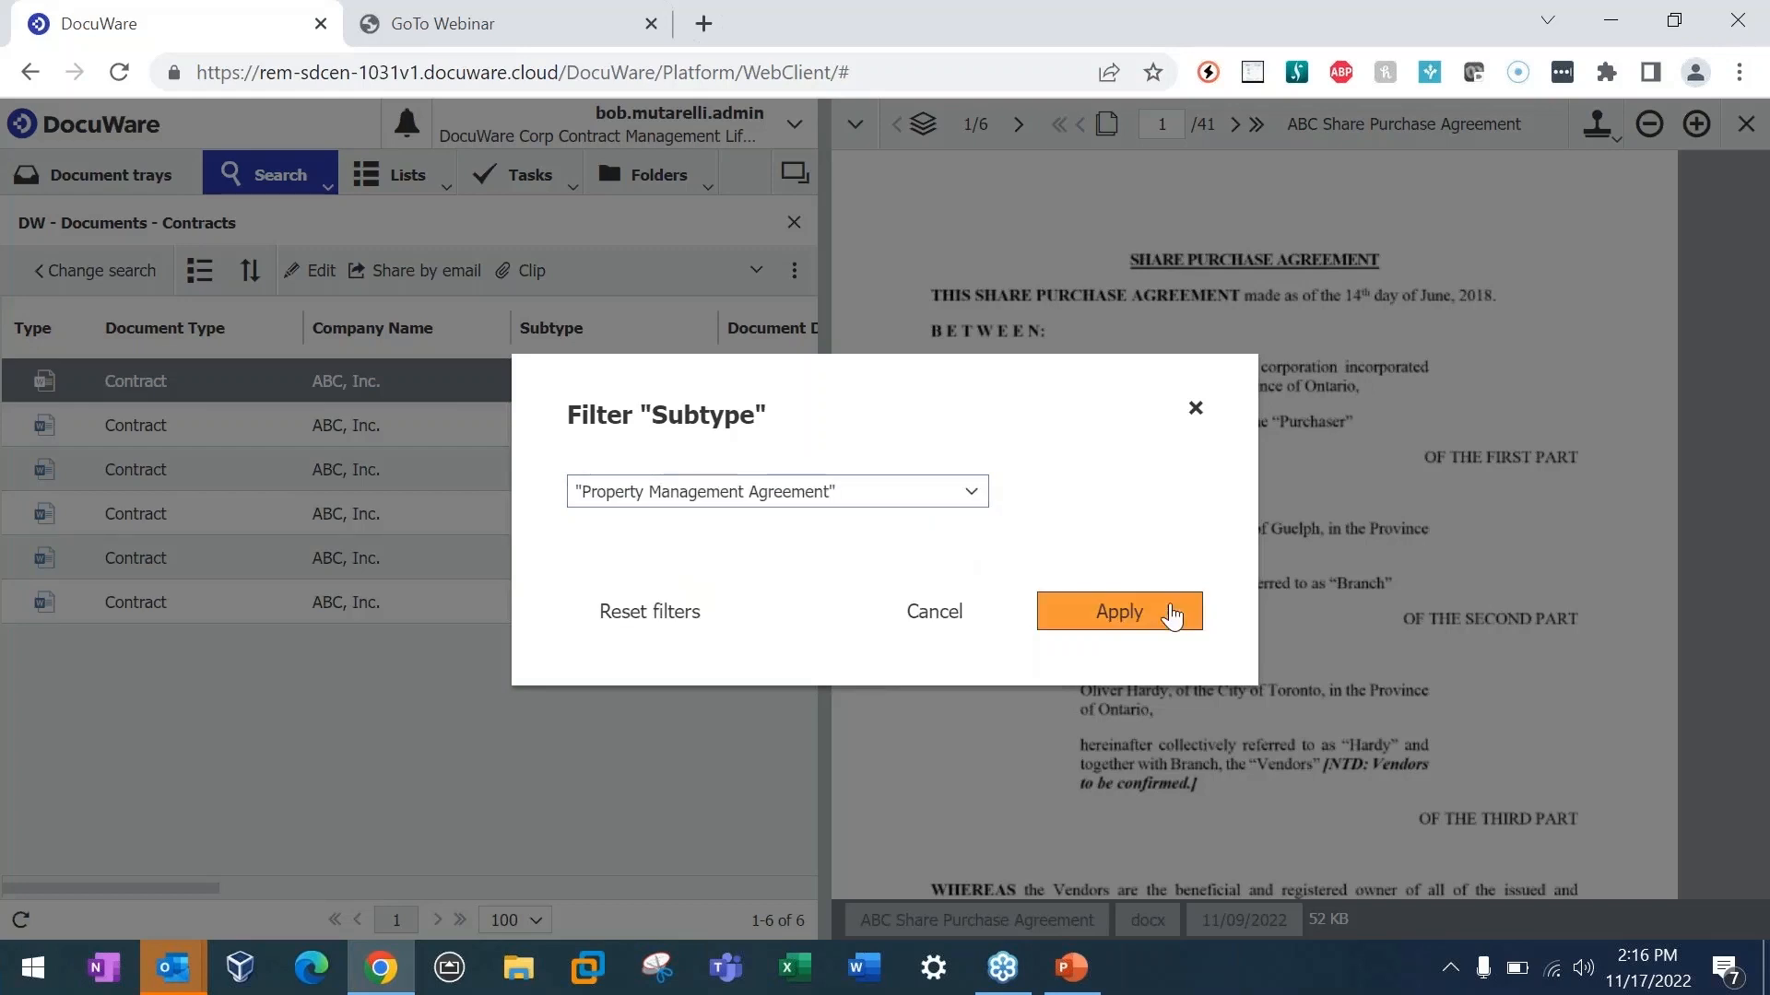
{"action": "left_click", "coordinate": [1173, 612]}
{"action": "double_click", "coordinate": [360, 385]}
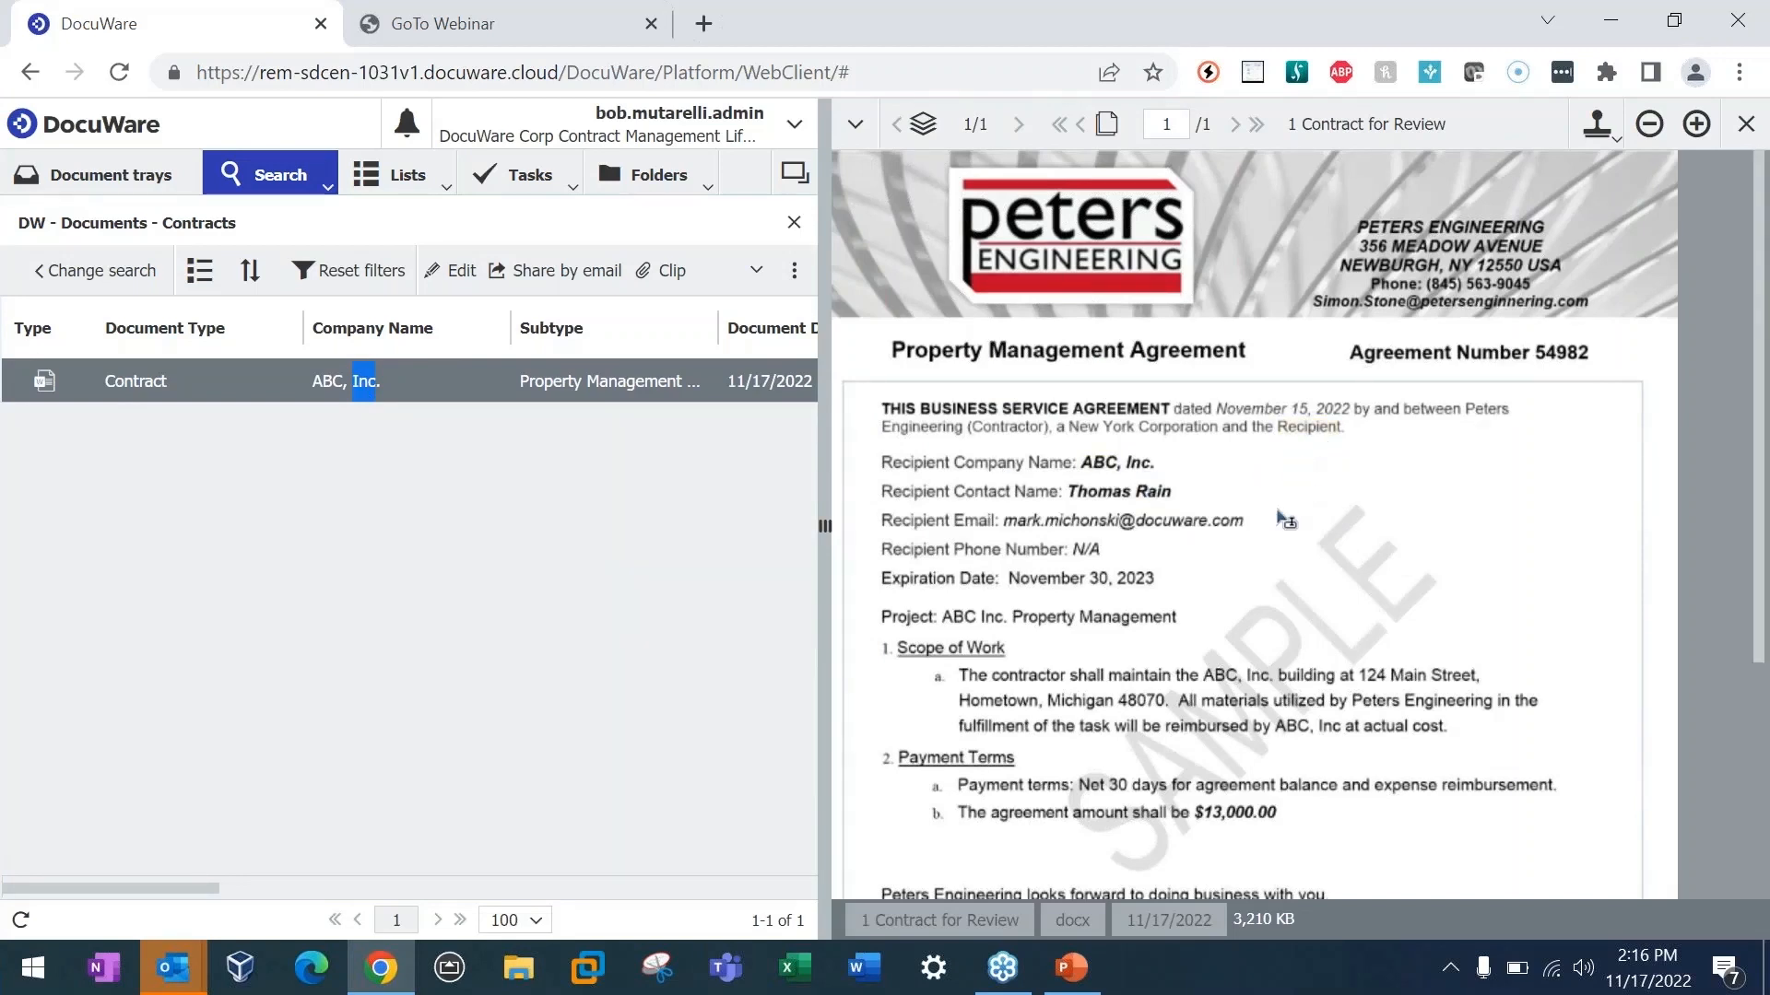
{"action": "scroll", "coordinate": [1281, 535], "scroll_direction": "down", "scroll_amount": 2}
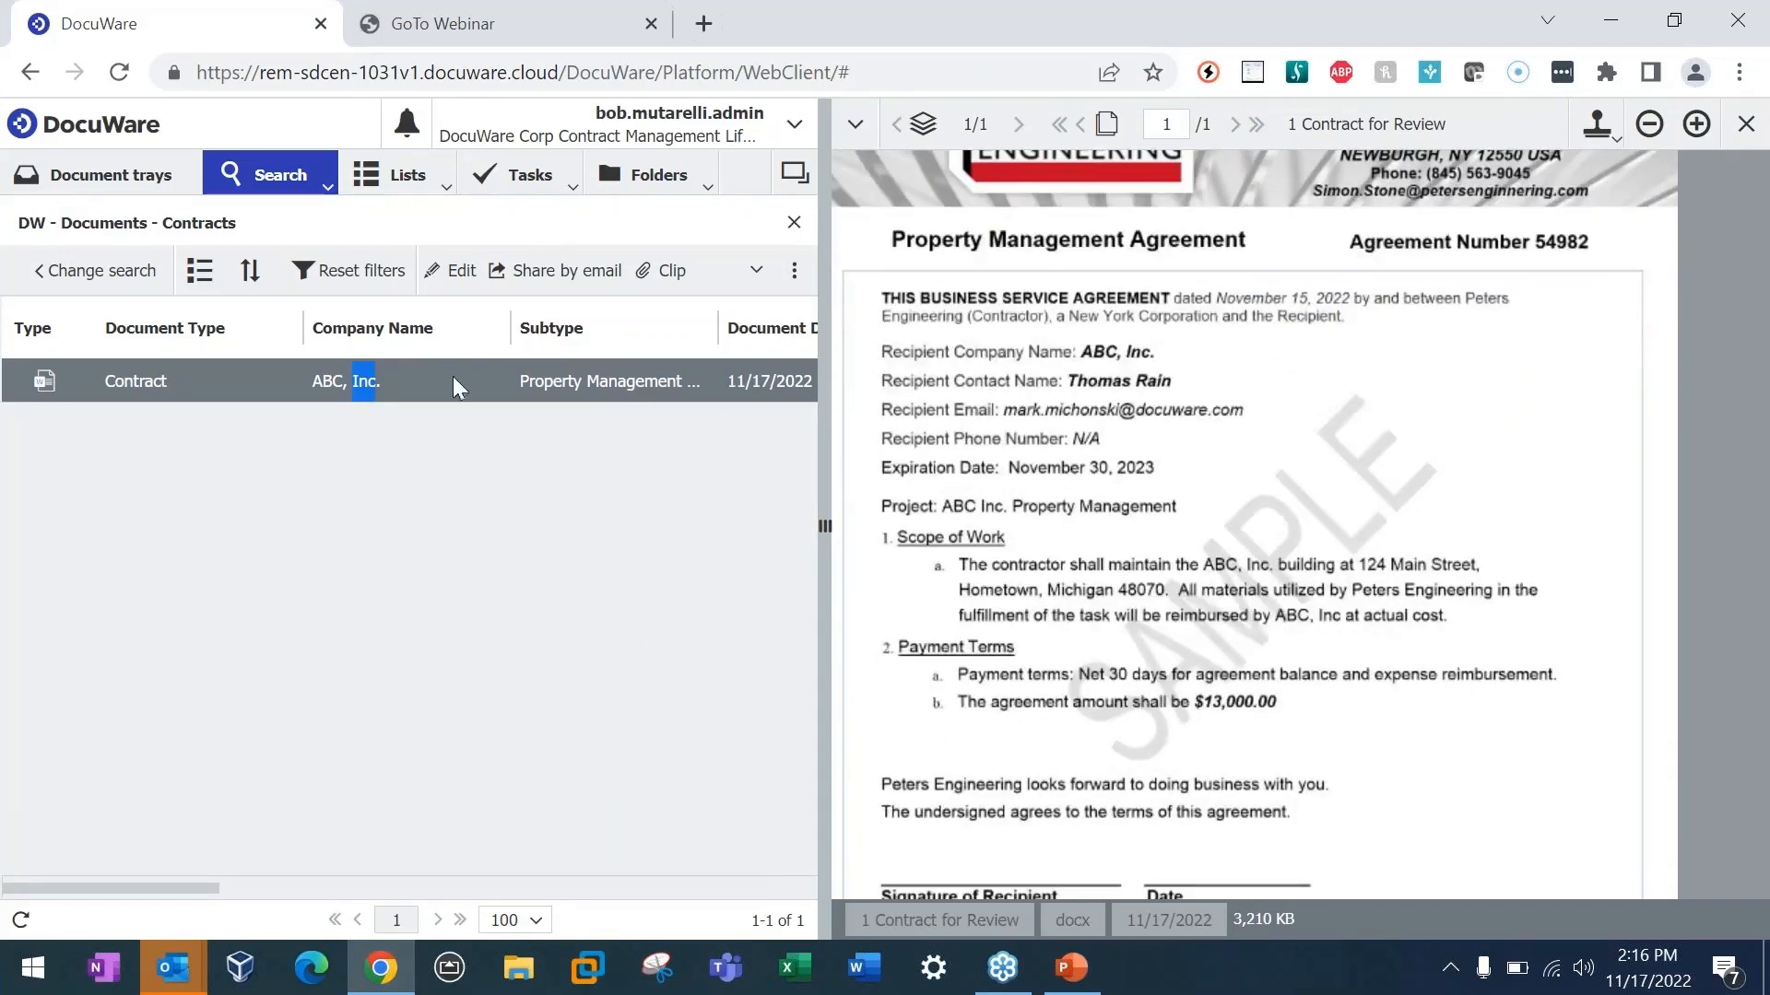
Step: Rearrange the result list columns so that Project comes directly before Subject
{"action": "left_click_drag", "start_coordinate": [198, 894], "coordinate": [778, 861]}
{"action": "left_click_drag", "start_coordinate": [599, 330], "coordinate": [410, 333]}
{"action": "left_click_drag", "start_coordinate": [619, 886], "coordinate": [391, 900]}
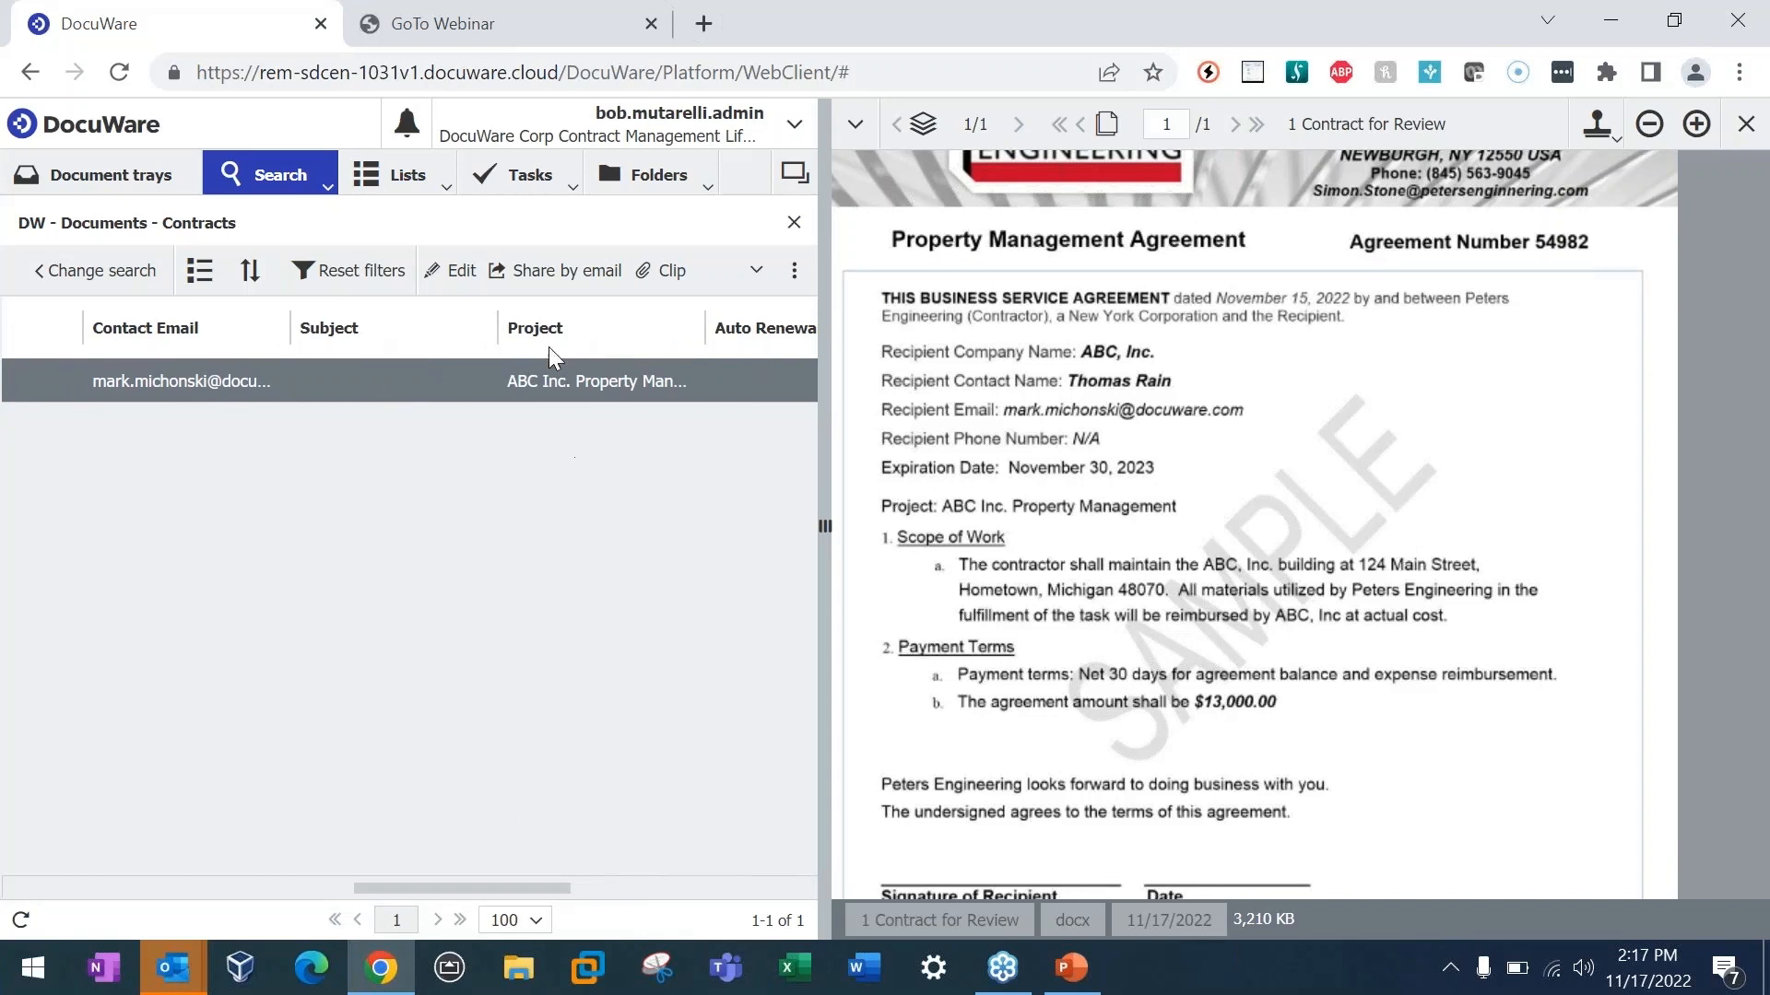
{"action": "left_click_drag", "start_coordinate": [530, 340], "coordinate": [351, 341]}
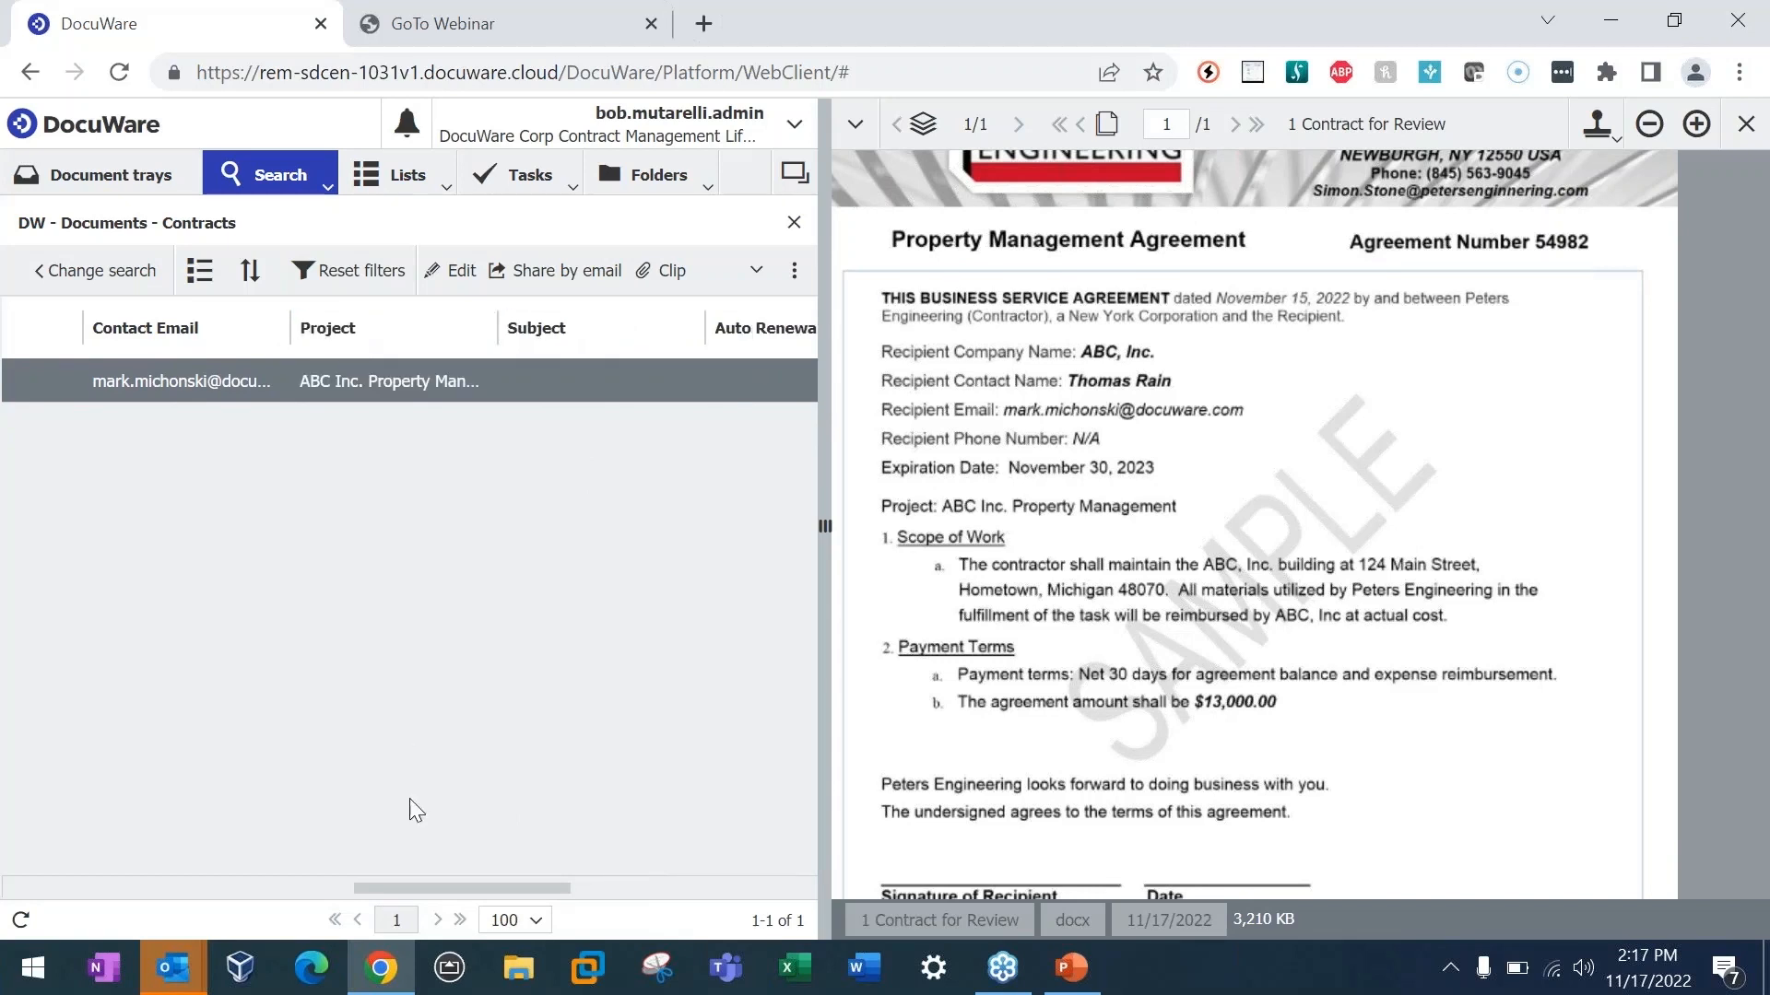
Step: Refine the "ABC, Inc." contract search with the subtype "Property Management Agreement" and run it again
{"action": "left_click_drag", "start_coordinate": [408, 887], "coordinate": [300, 890]}
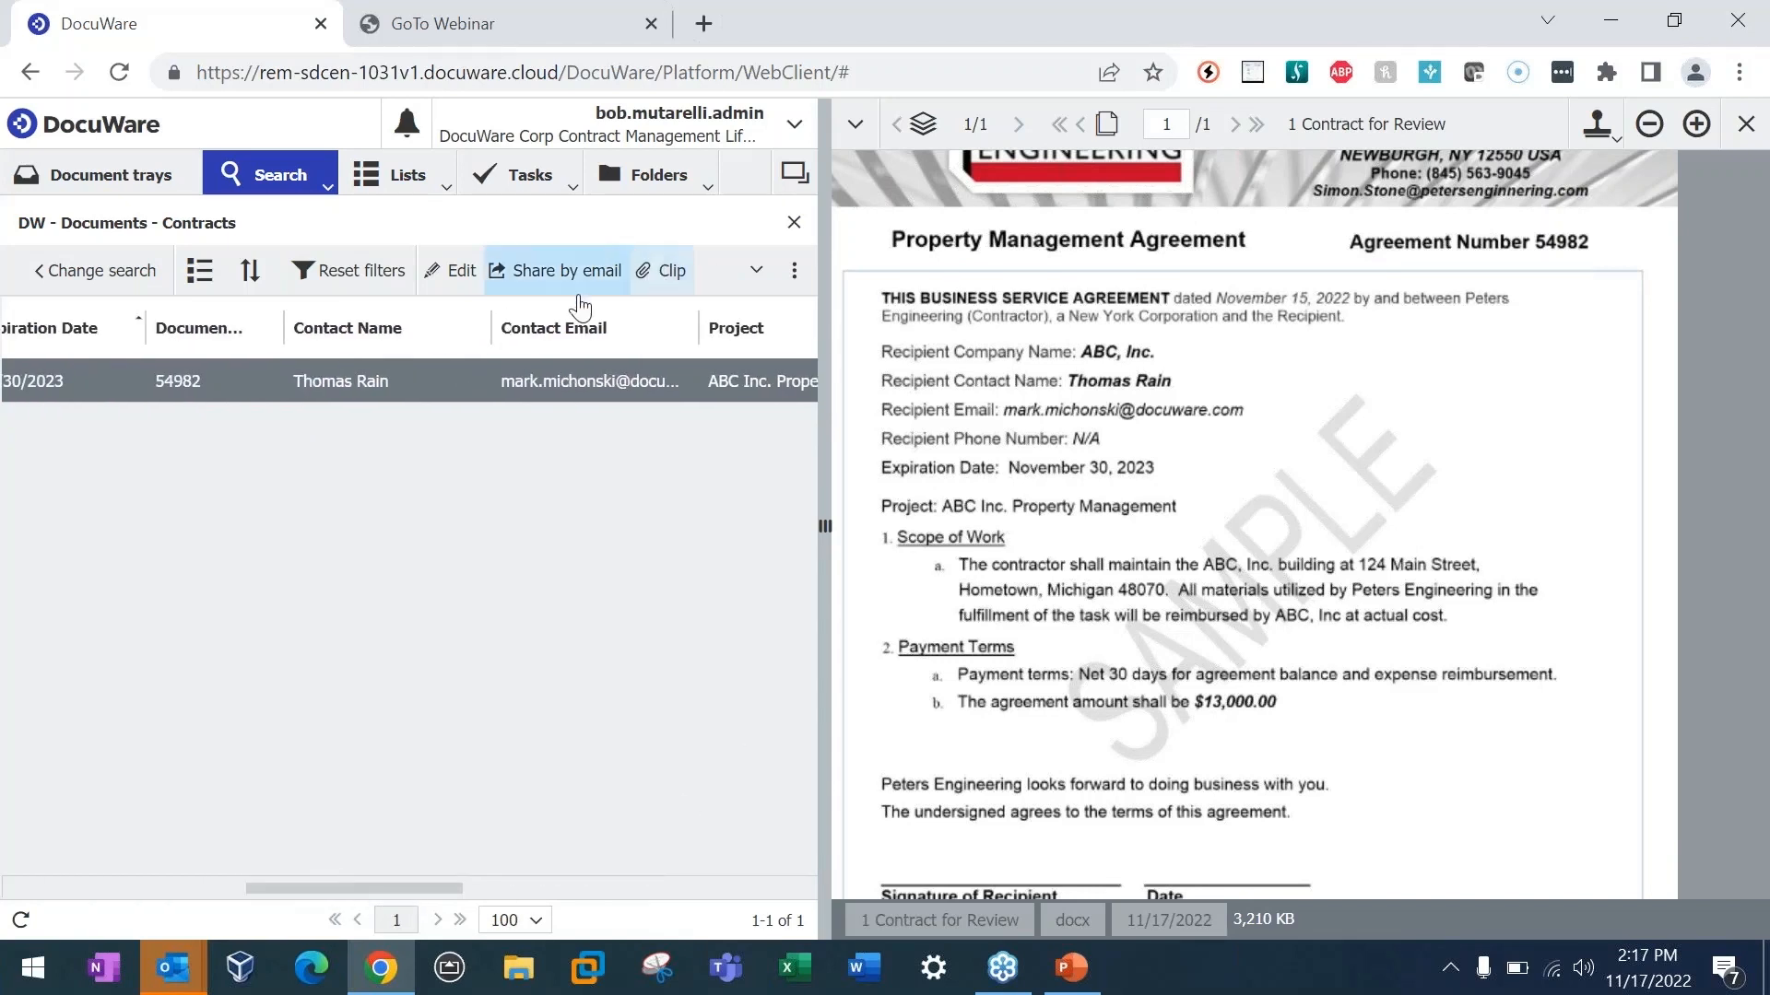
{"action": "left_click_drag", "start_coordinate": [382, 888], "coordinate": [166, 876]}
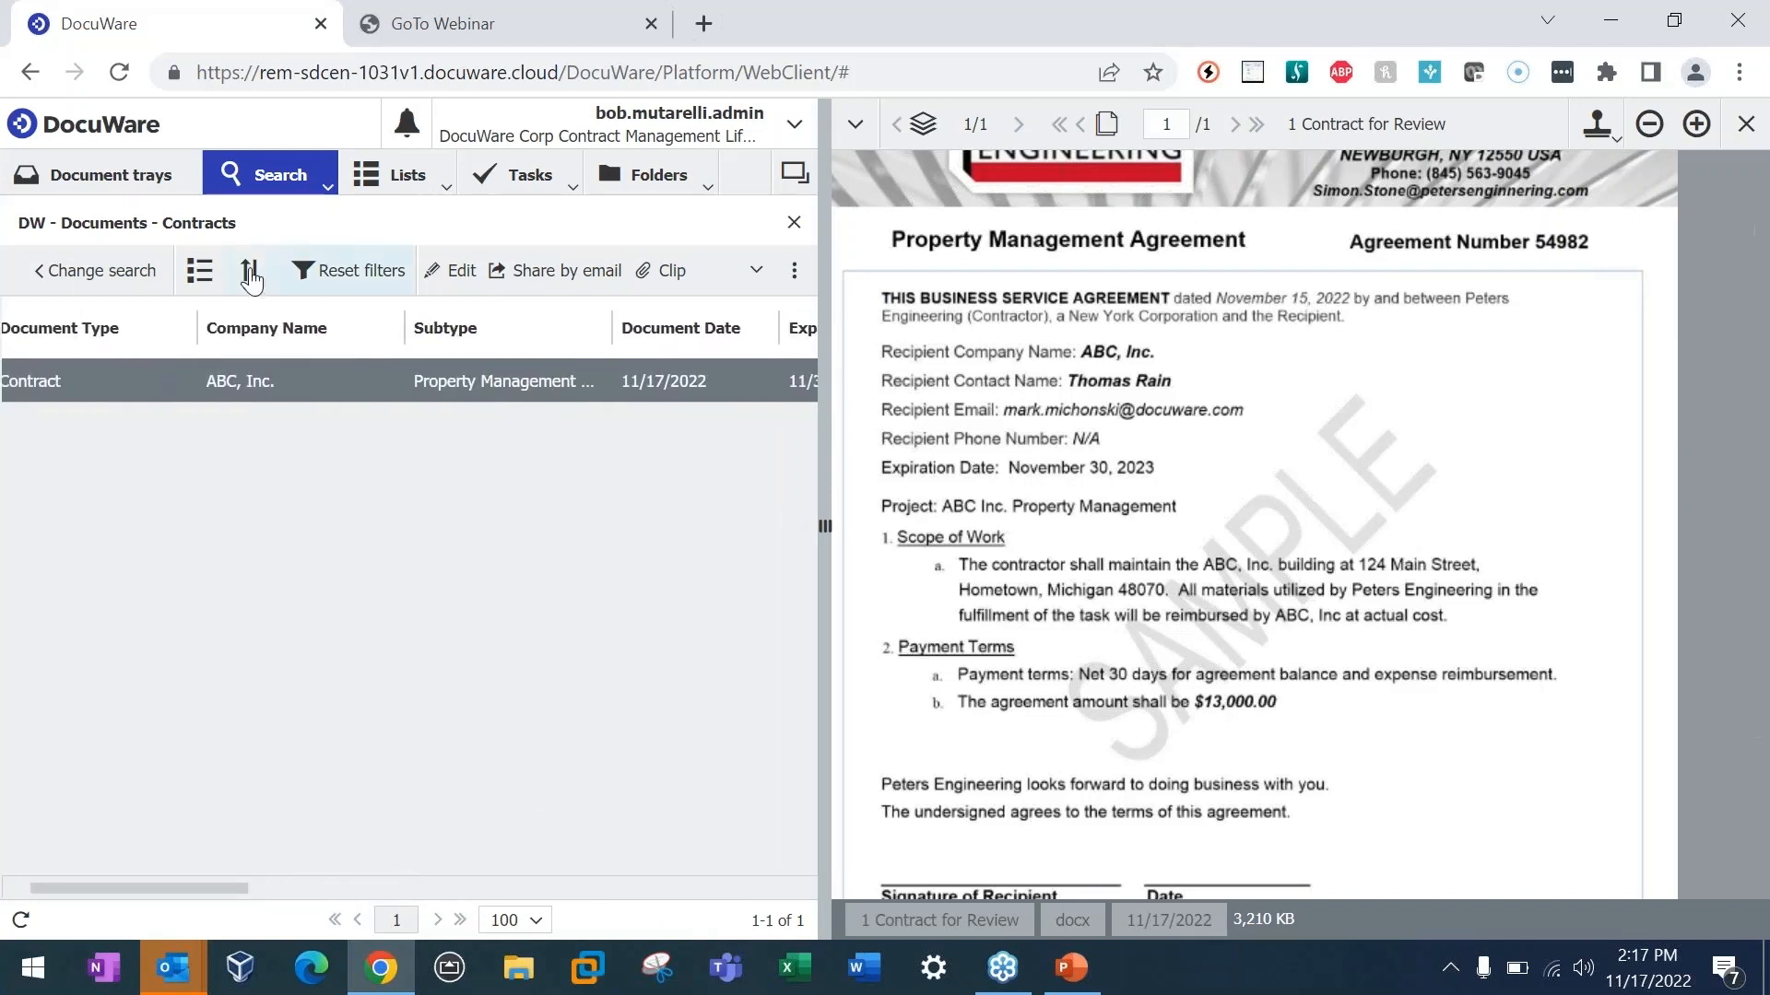
{"action": "left_click", "coordinate": [116, 276]}
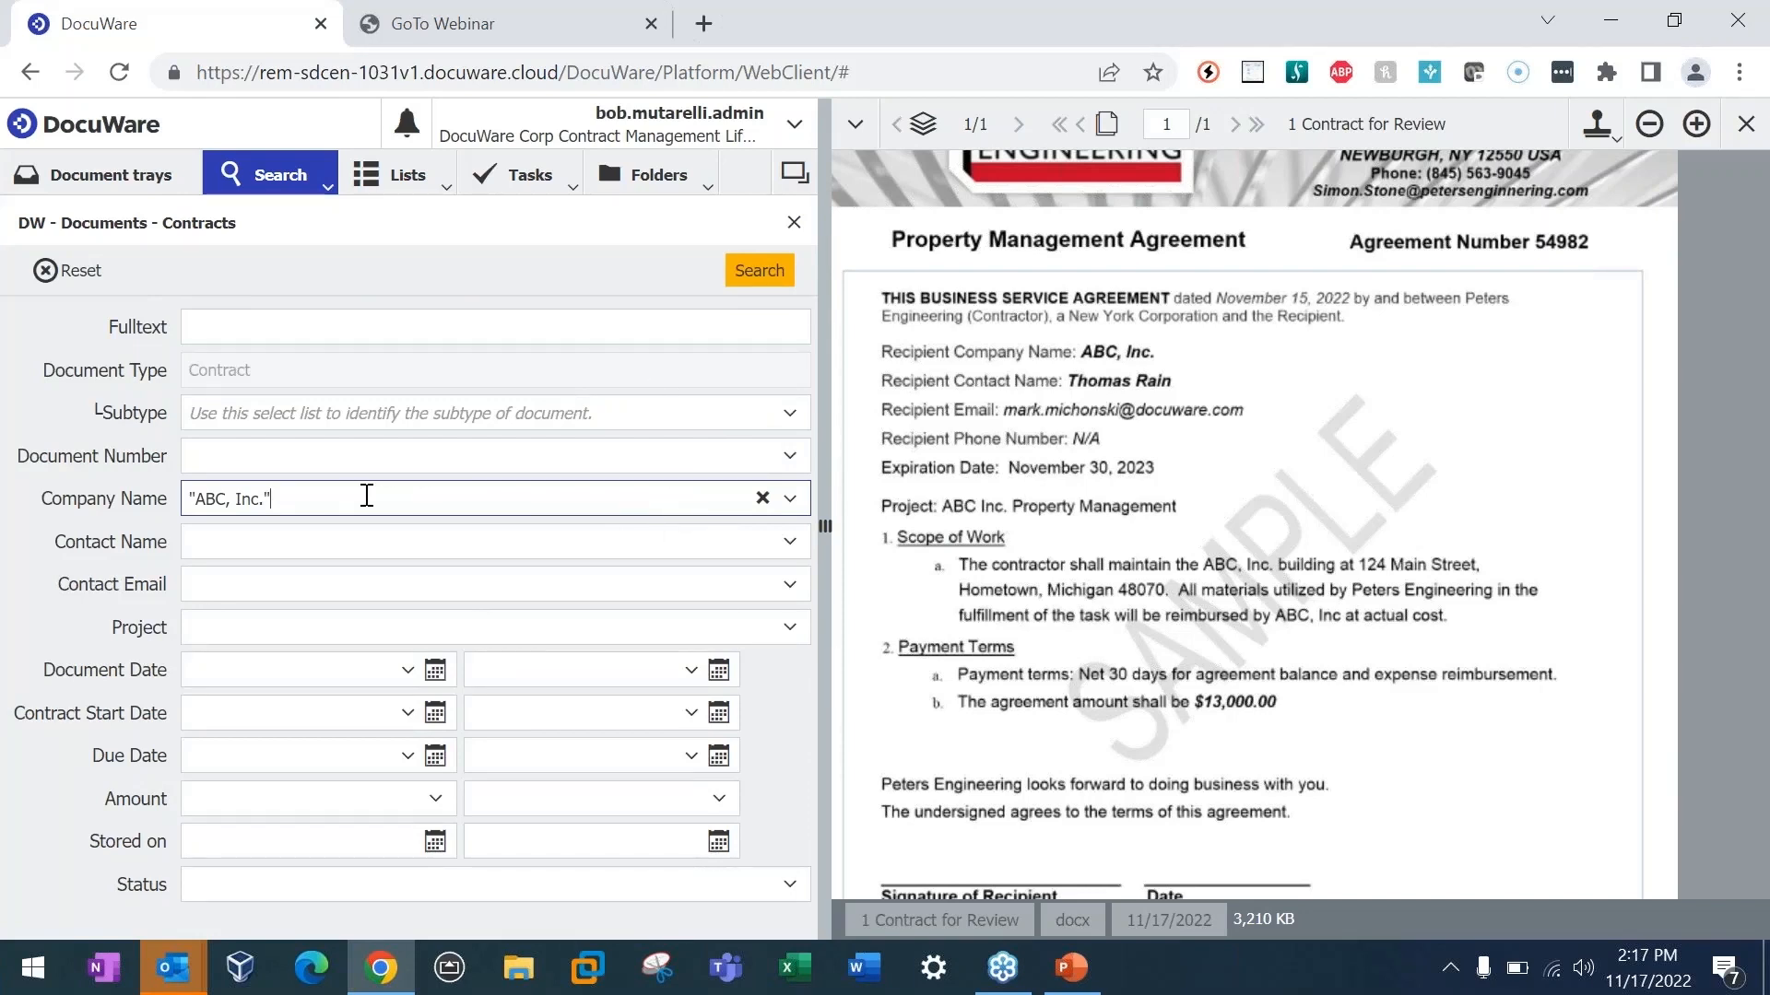
{"action": "left_click", "coordinate": [789, 412]}
{"action": "left_click", "coordinate": [541, 557]}
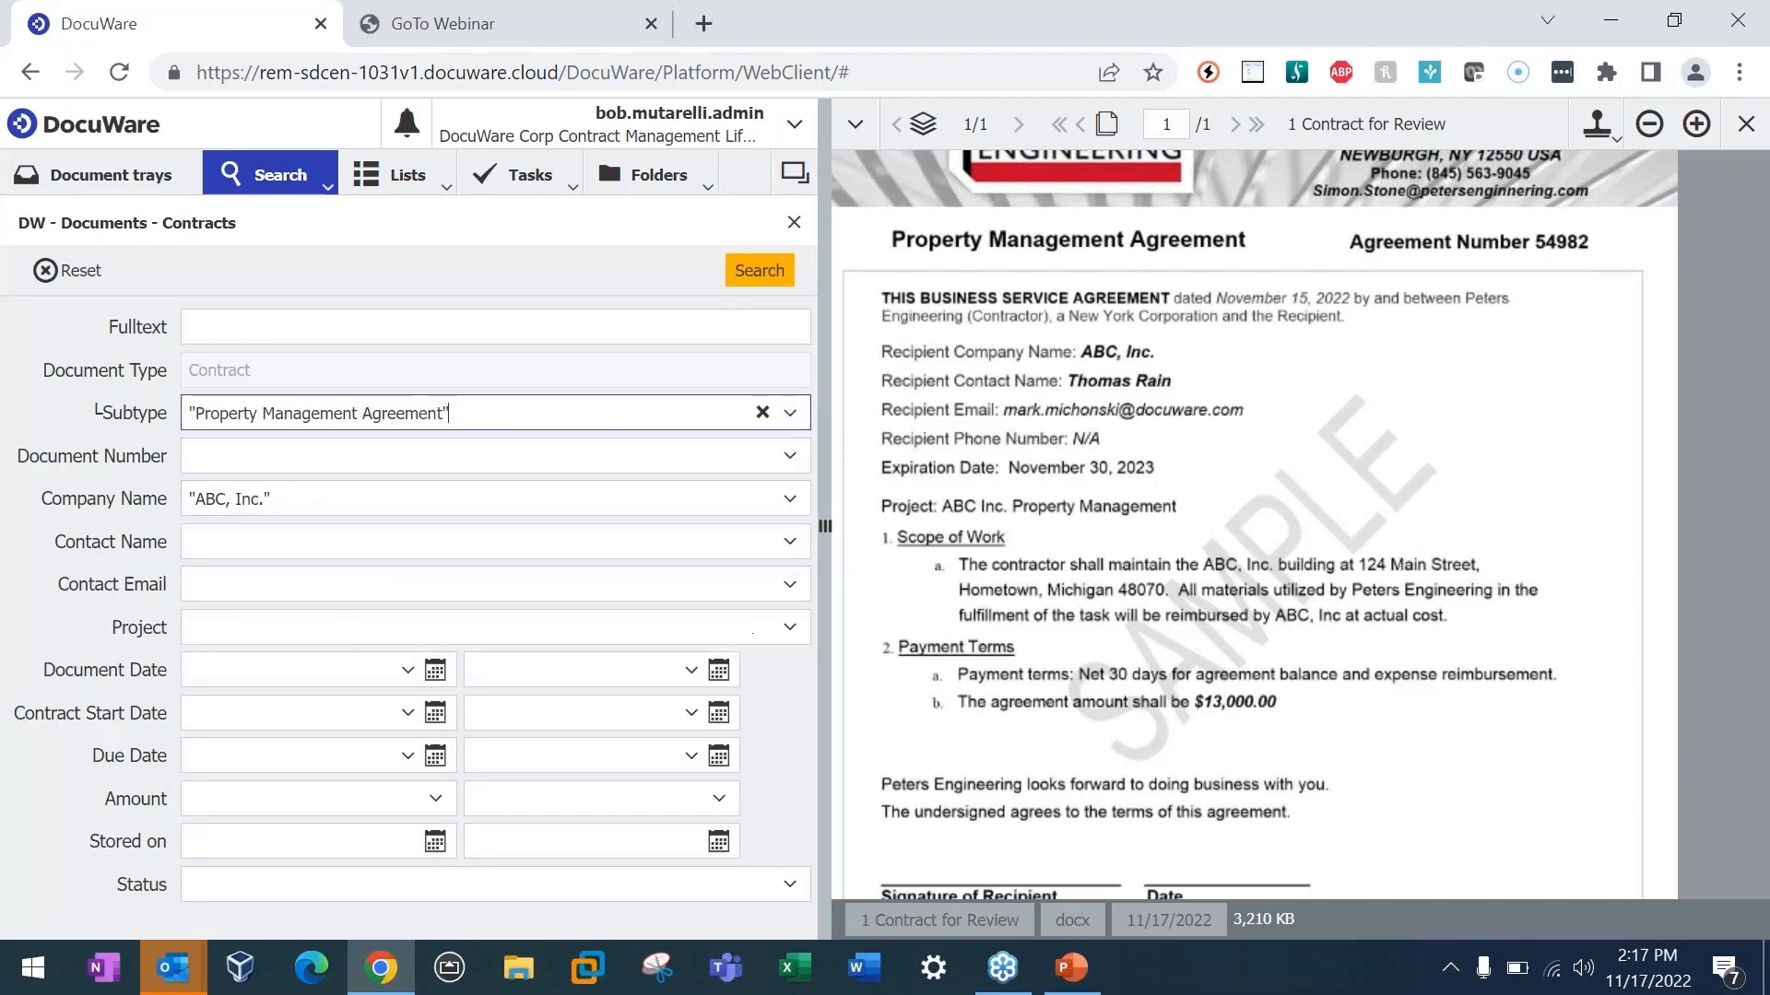
{"action": "left_click", "coordinate": [758, 270]}
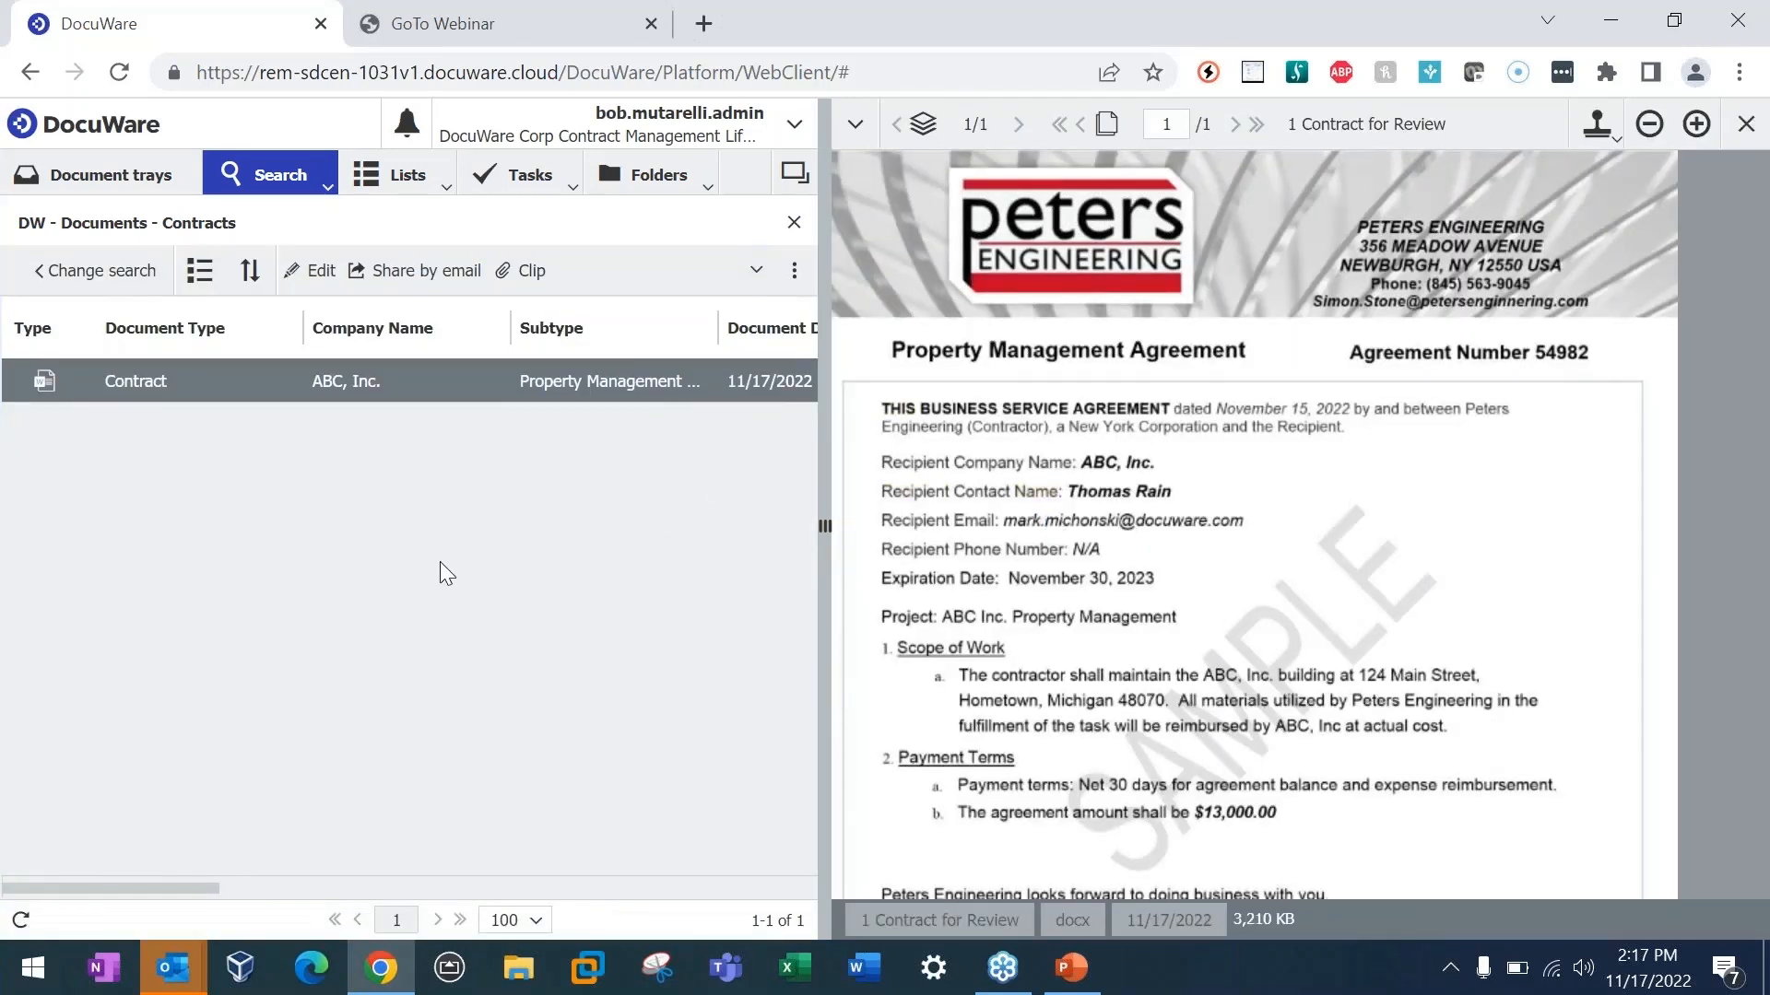
Step: Return to the search criteria, reset all of them, and close the DW - Documents contracts search
{"action": "left_click", "coordinate": [74, 275]}
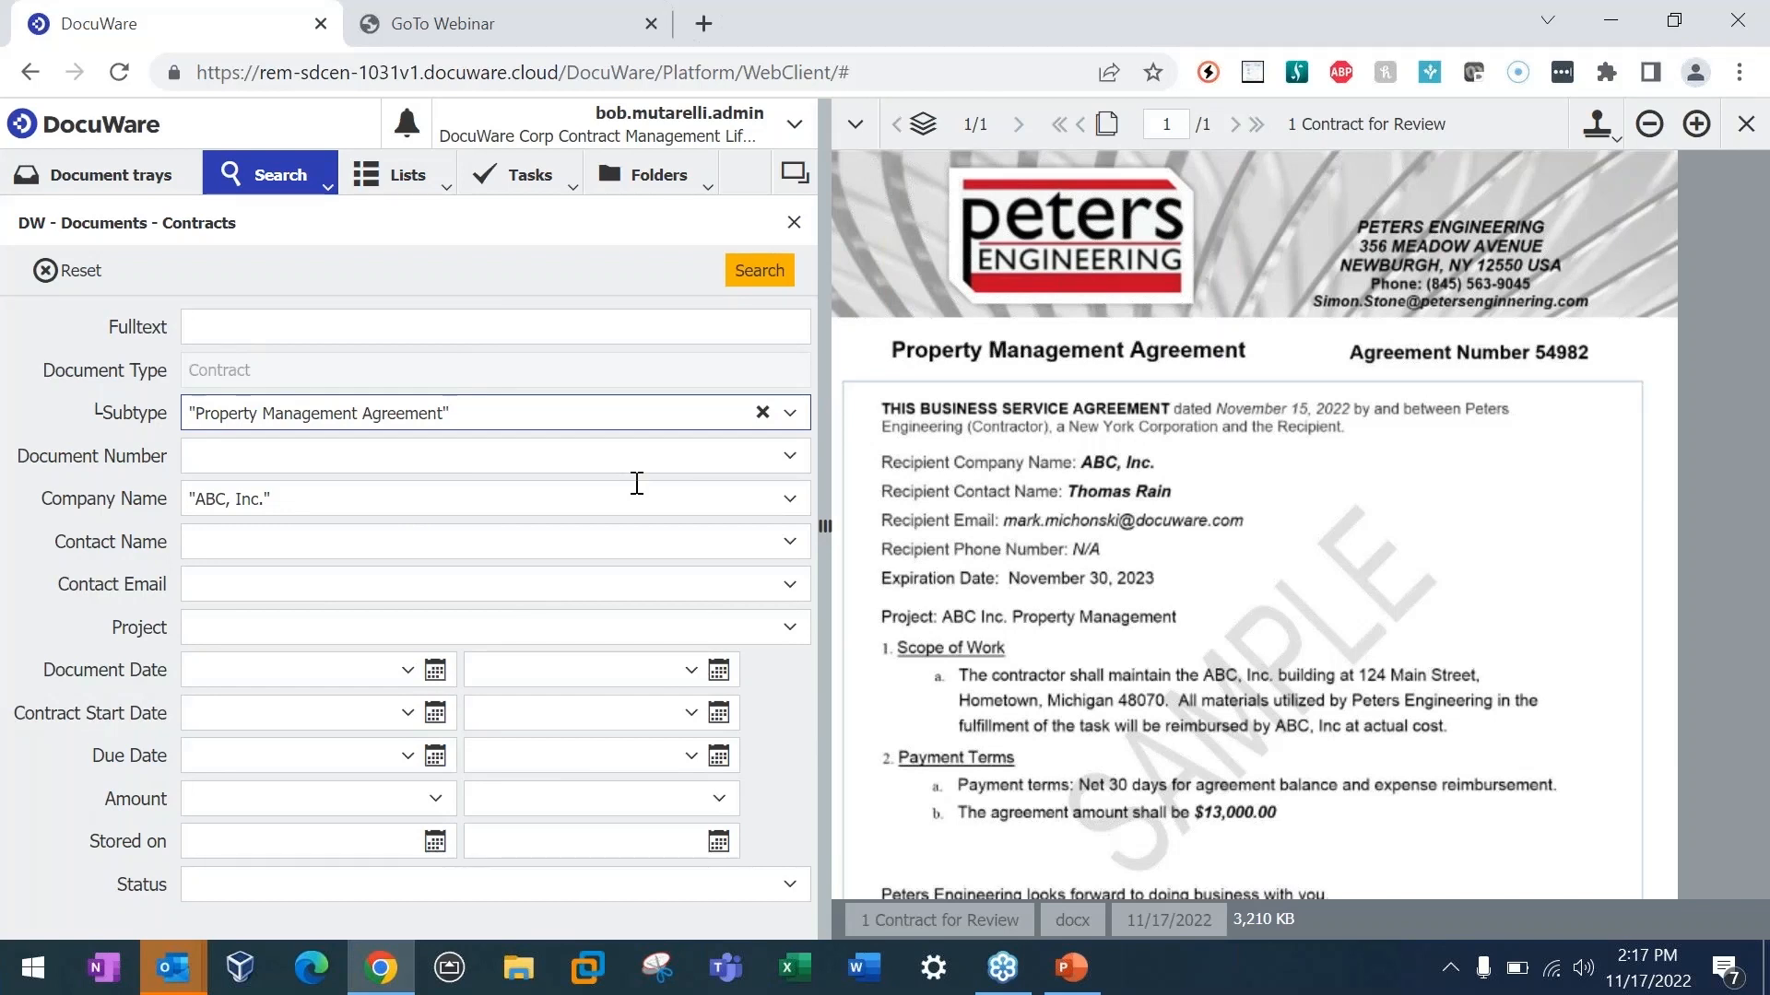
{"action": "left_click", "coordinate": [69, 270]}
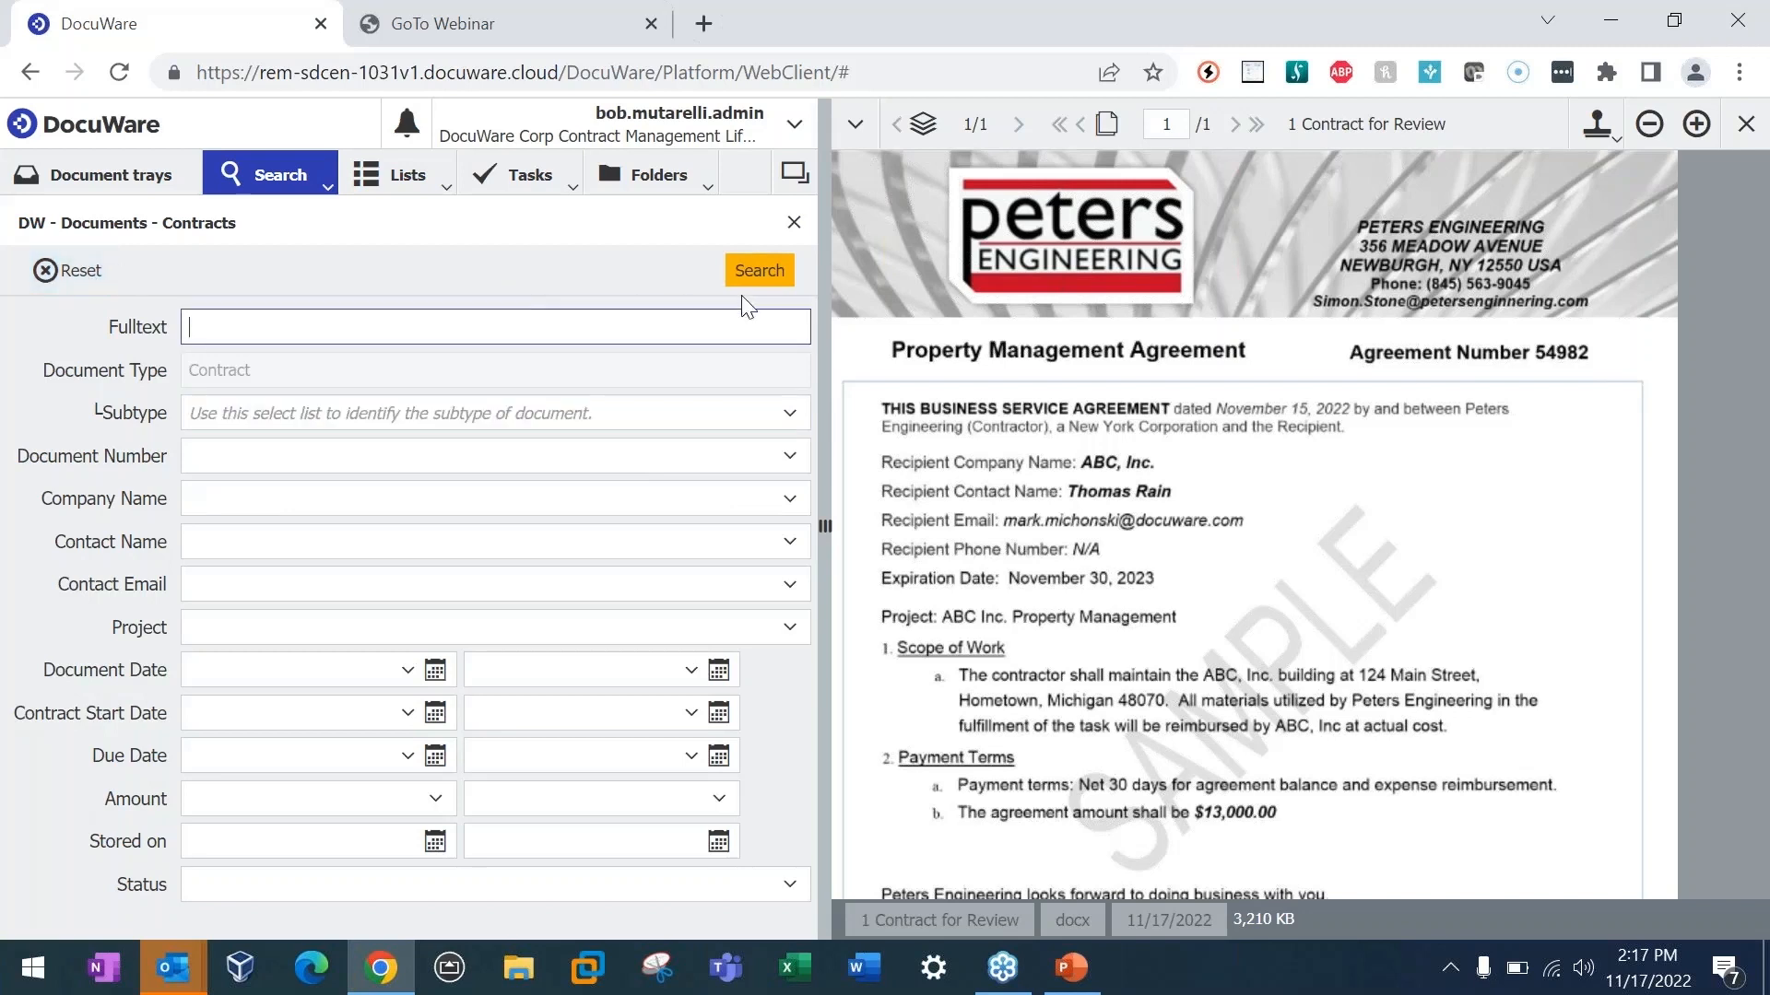
{"action": "left_click", "coordinate": [794, 226]}
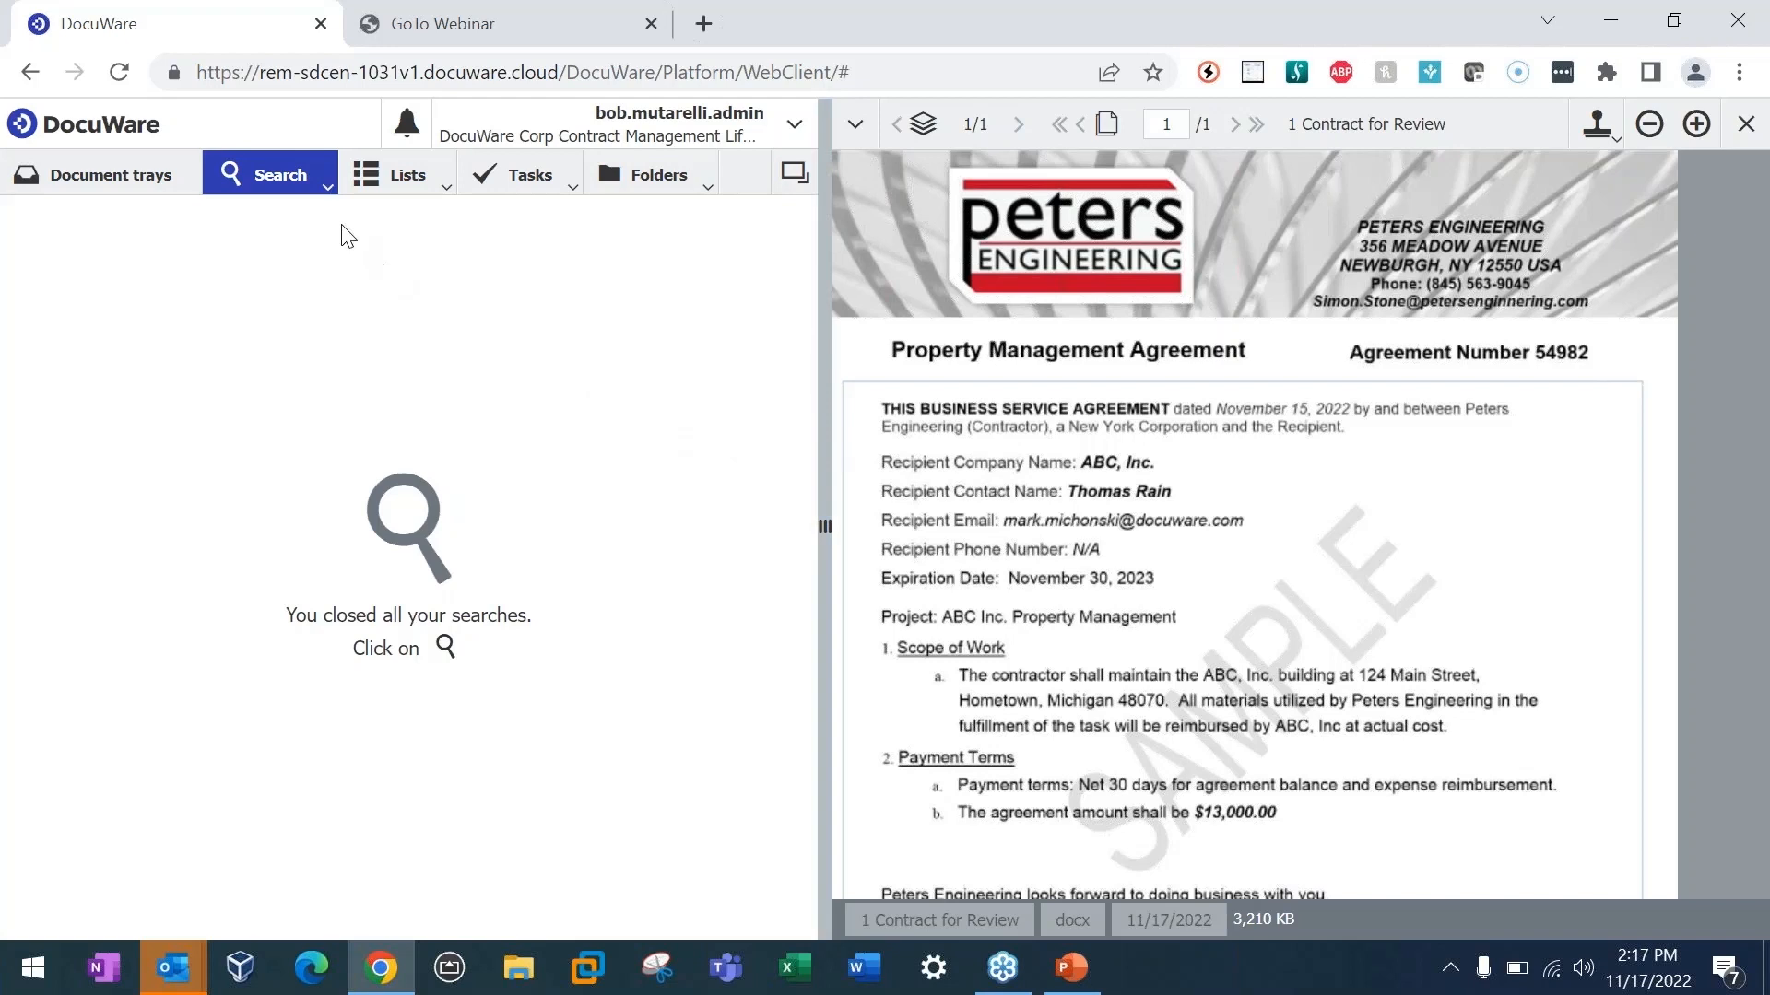
Step: Open the DW - Documents list of contracts expiring in 31 - 60 days
{"action": "left_click", "coordinate": [445, 193]}
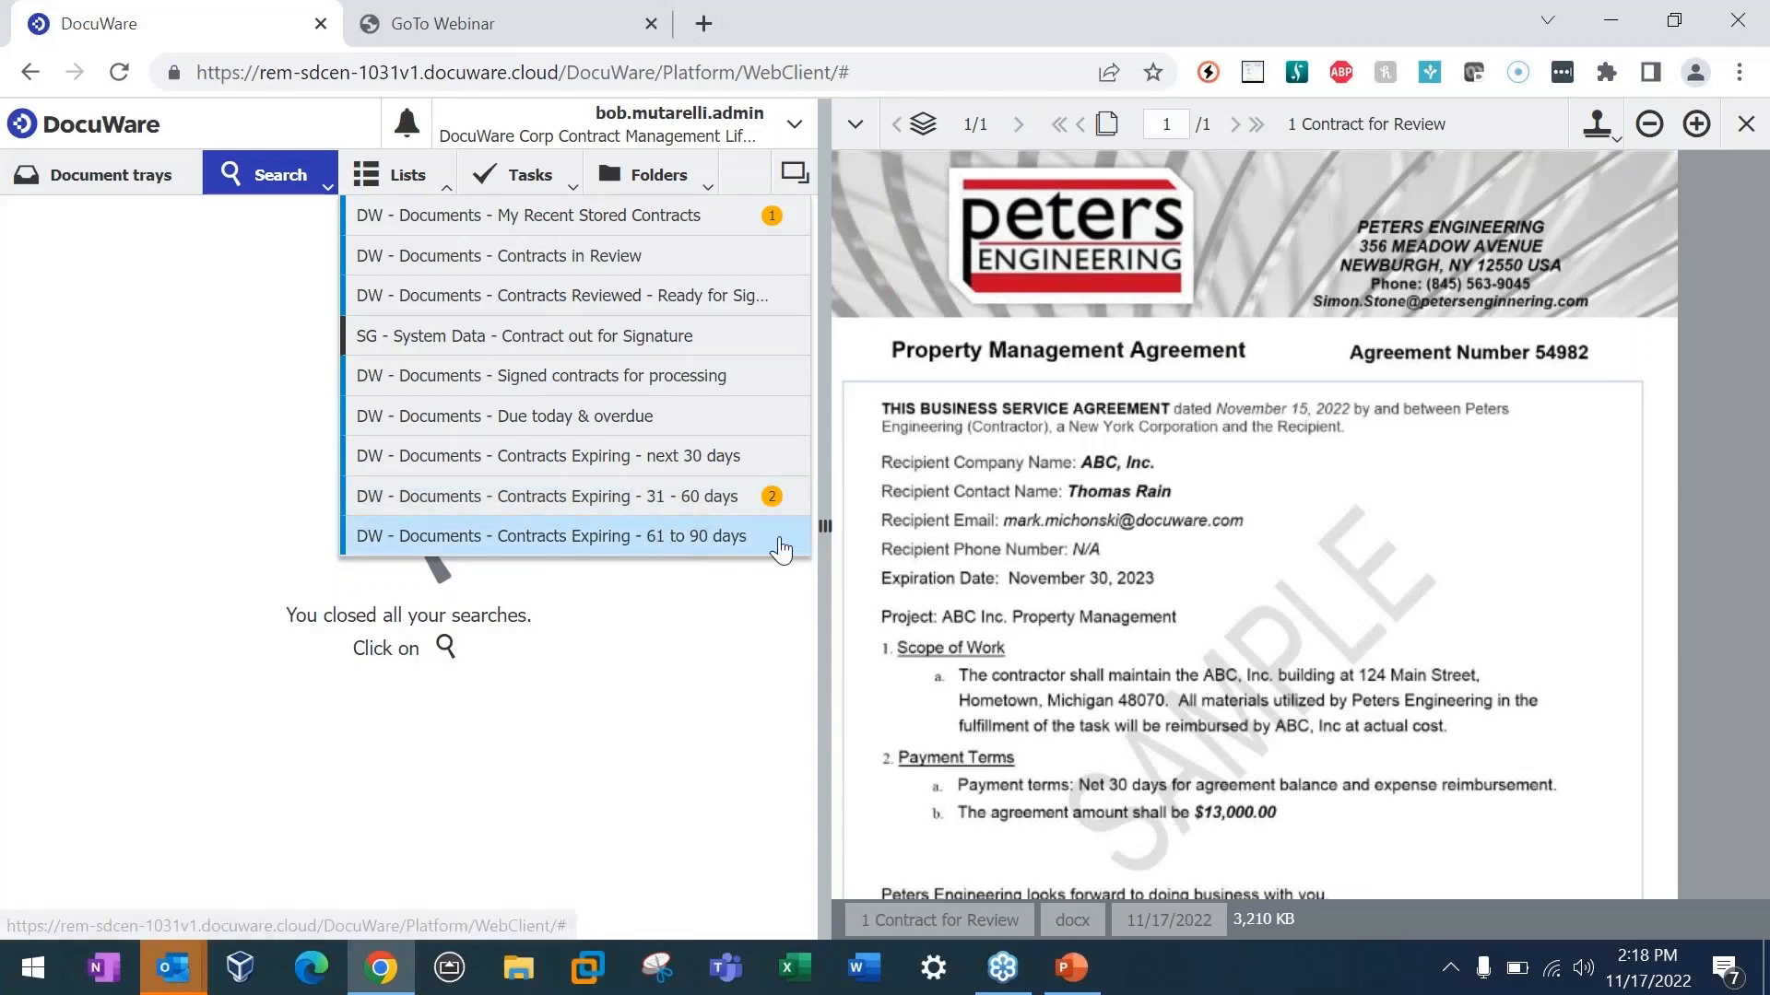
{"action": "left_click", "coordinate": [692, 506]}
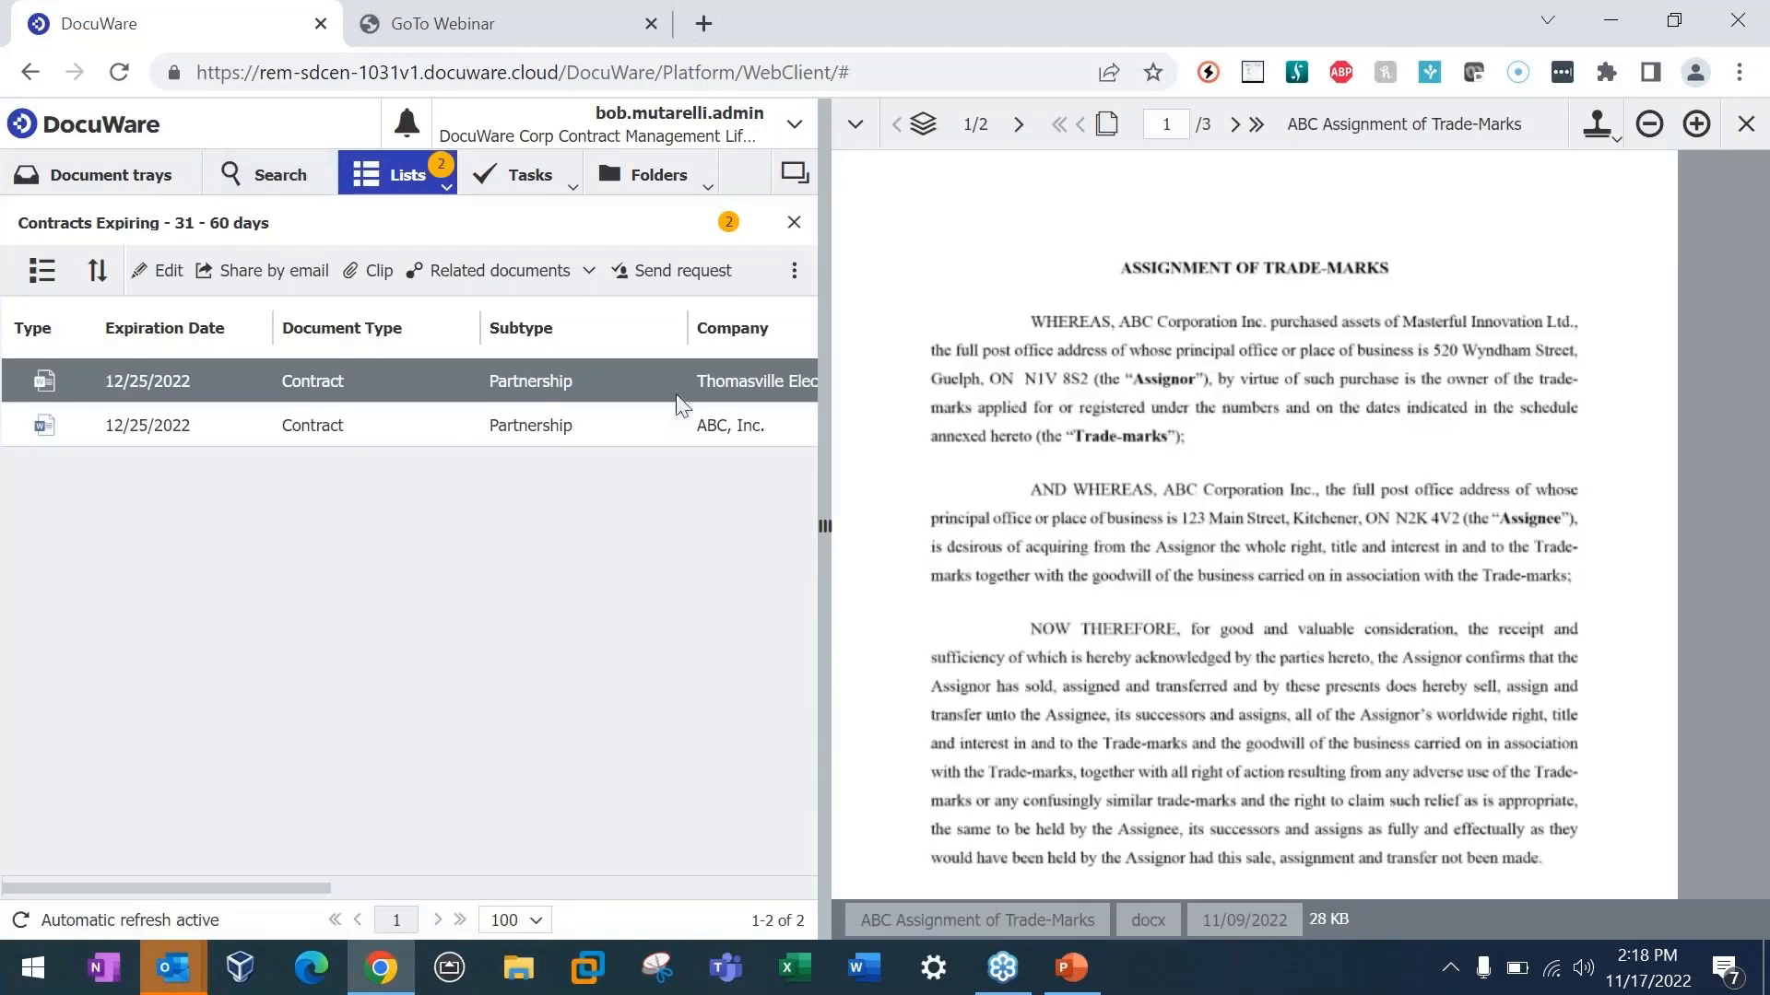
{"action": "left_click", "coordinate": [446, 187]}
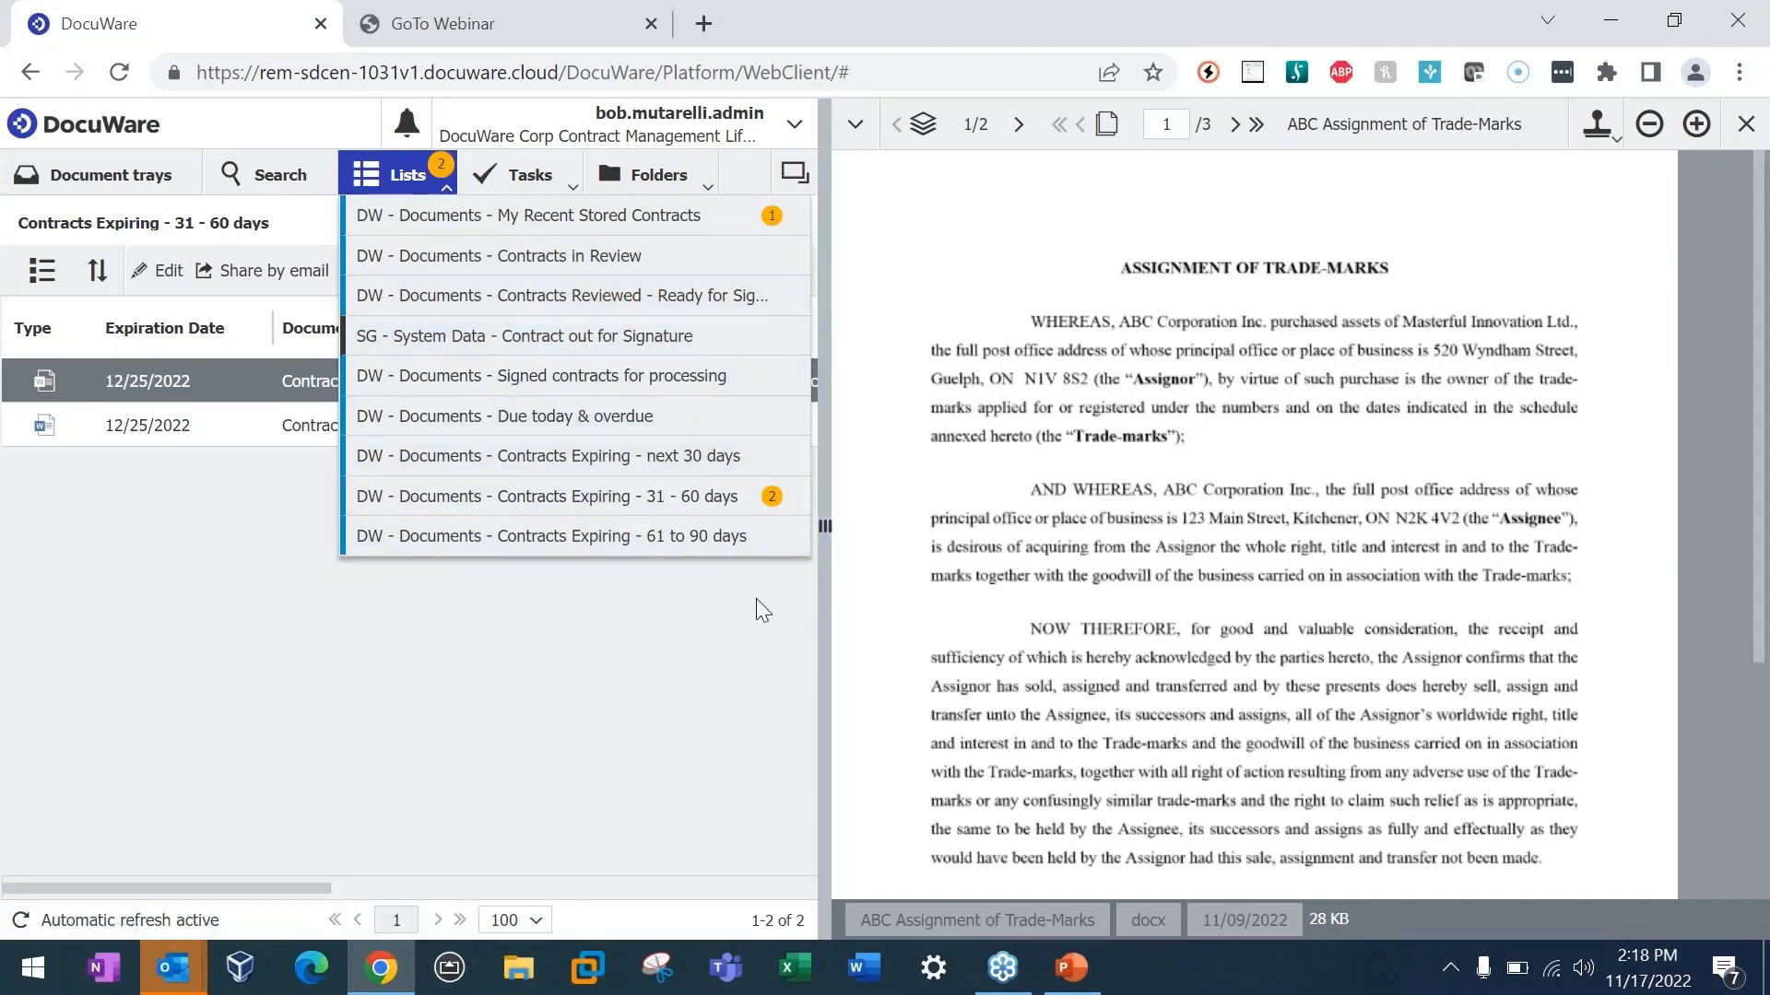
{"action": "left_click", "coordinate": [608, 499]}
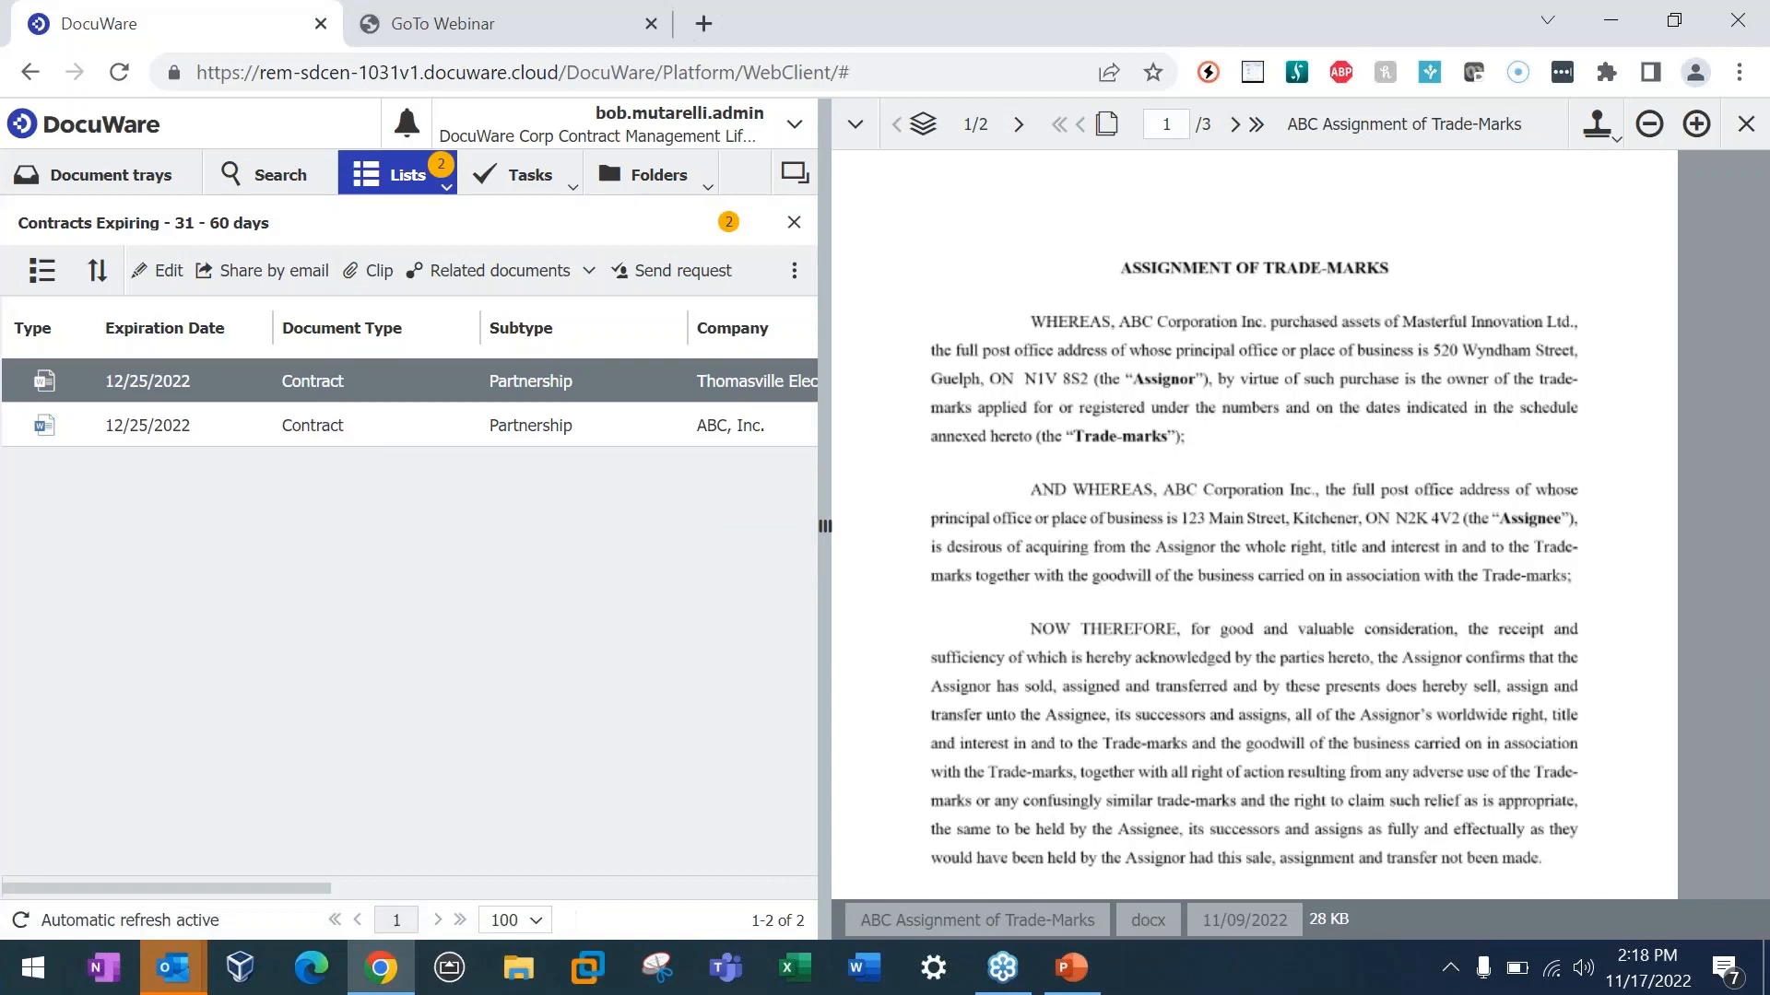
Step: Edit the index entries of the Thomasville Electric, Inc. contract, set its Expiration Date to 12/17/2022, and save
{"action": "right_click", "coordinate": [479, 368]}
{"action": "left_click", "coordinate": [549, 466]}
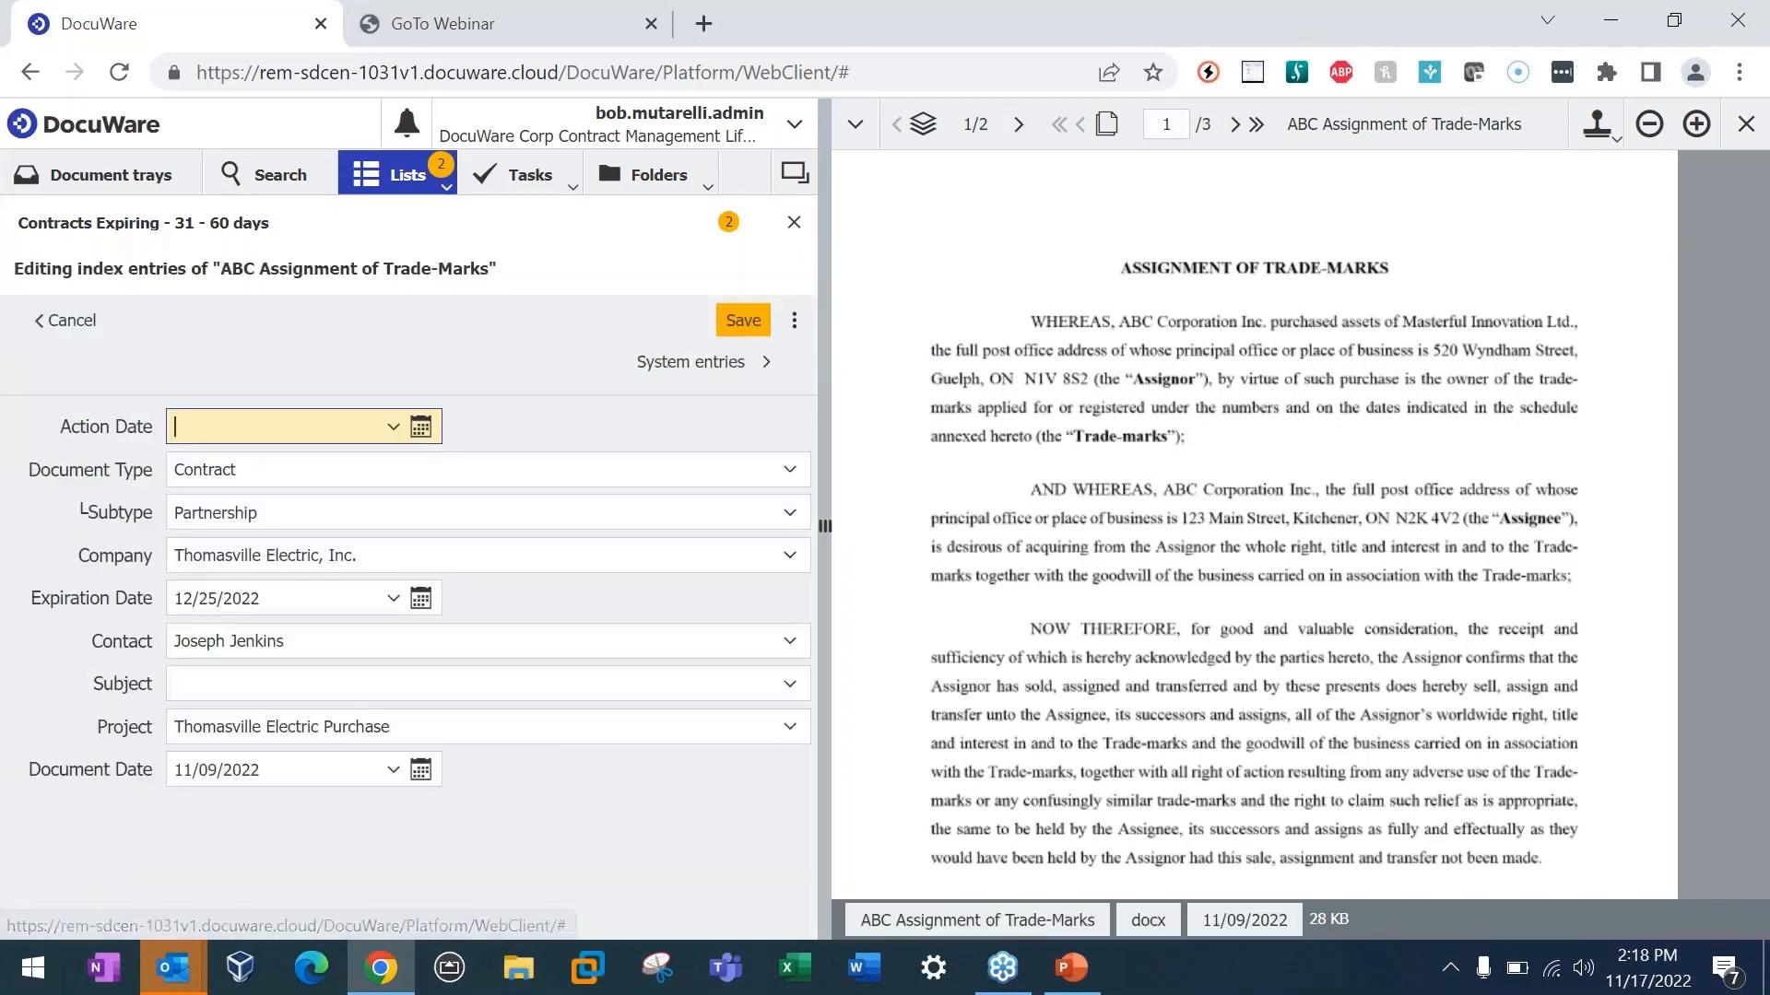
{"action": "left_click", "coordinate": [216, 605]}
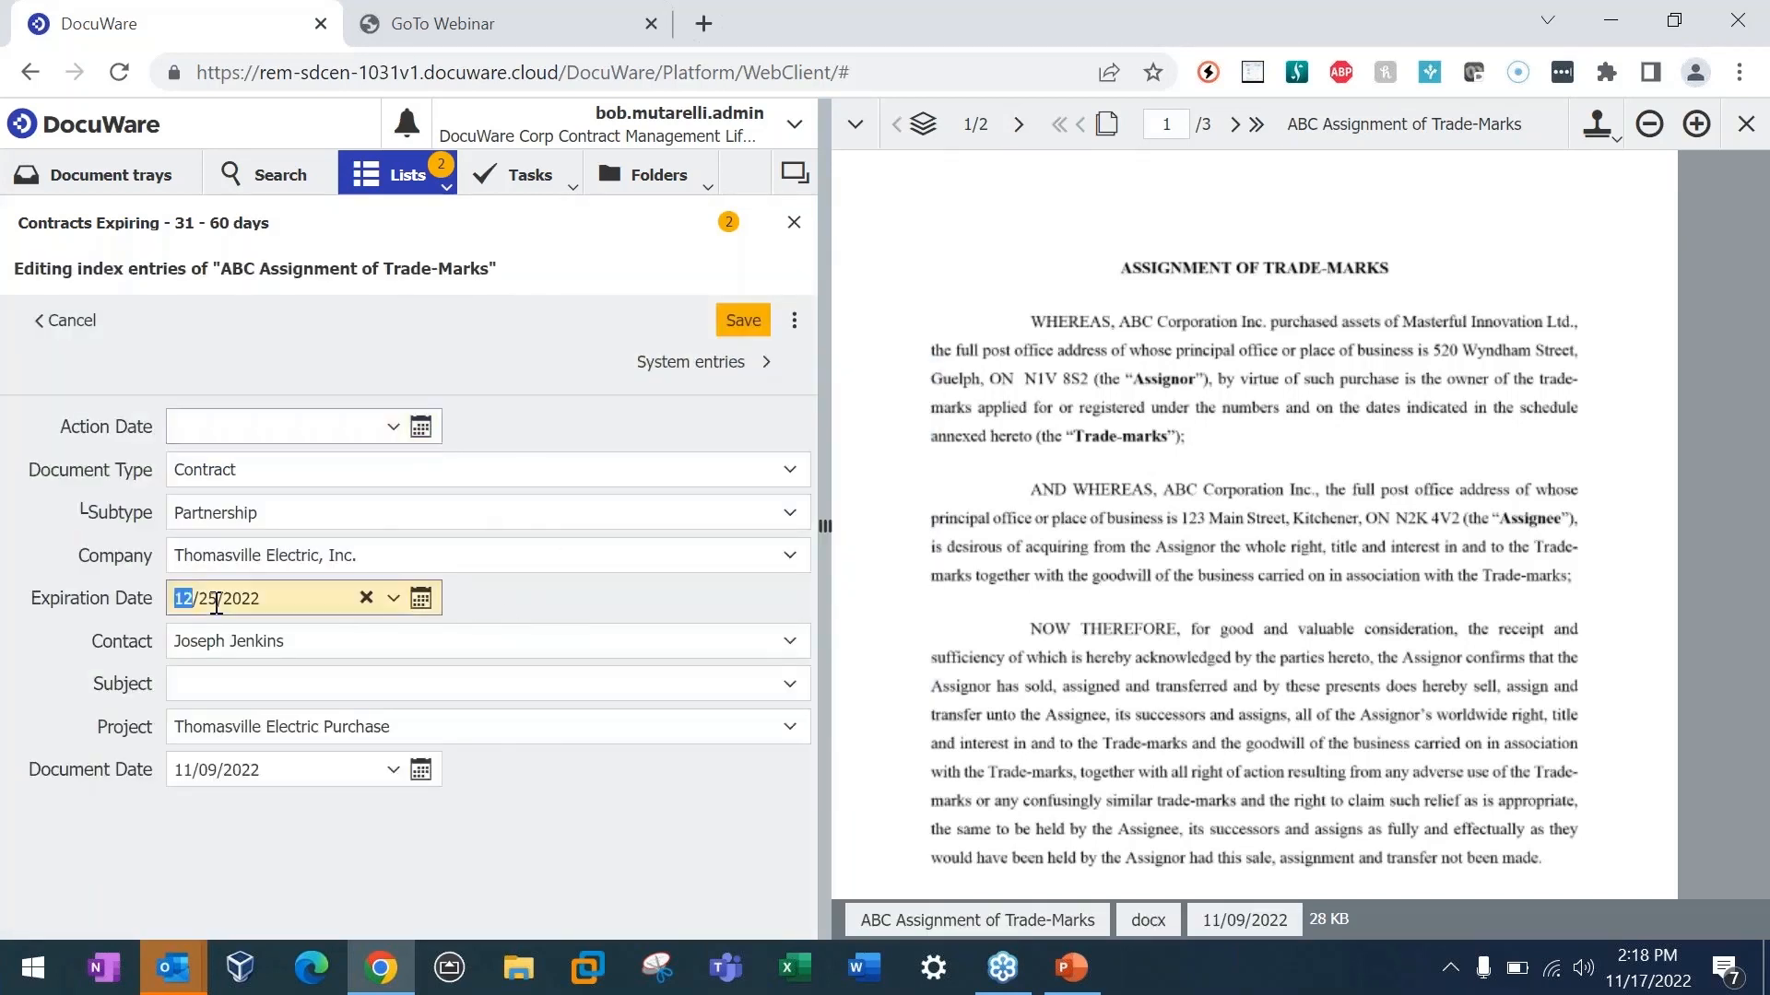
{"action": "double_click", "coordinate": [216, 605]}
{"action": "type", "text": "17"}
{"action": "left_click", "coordinate": [638, 811]}
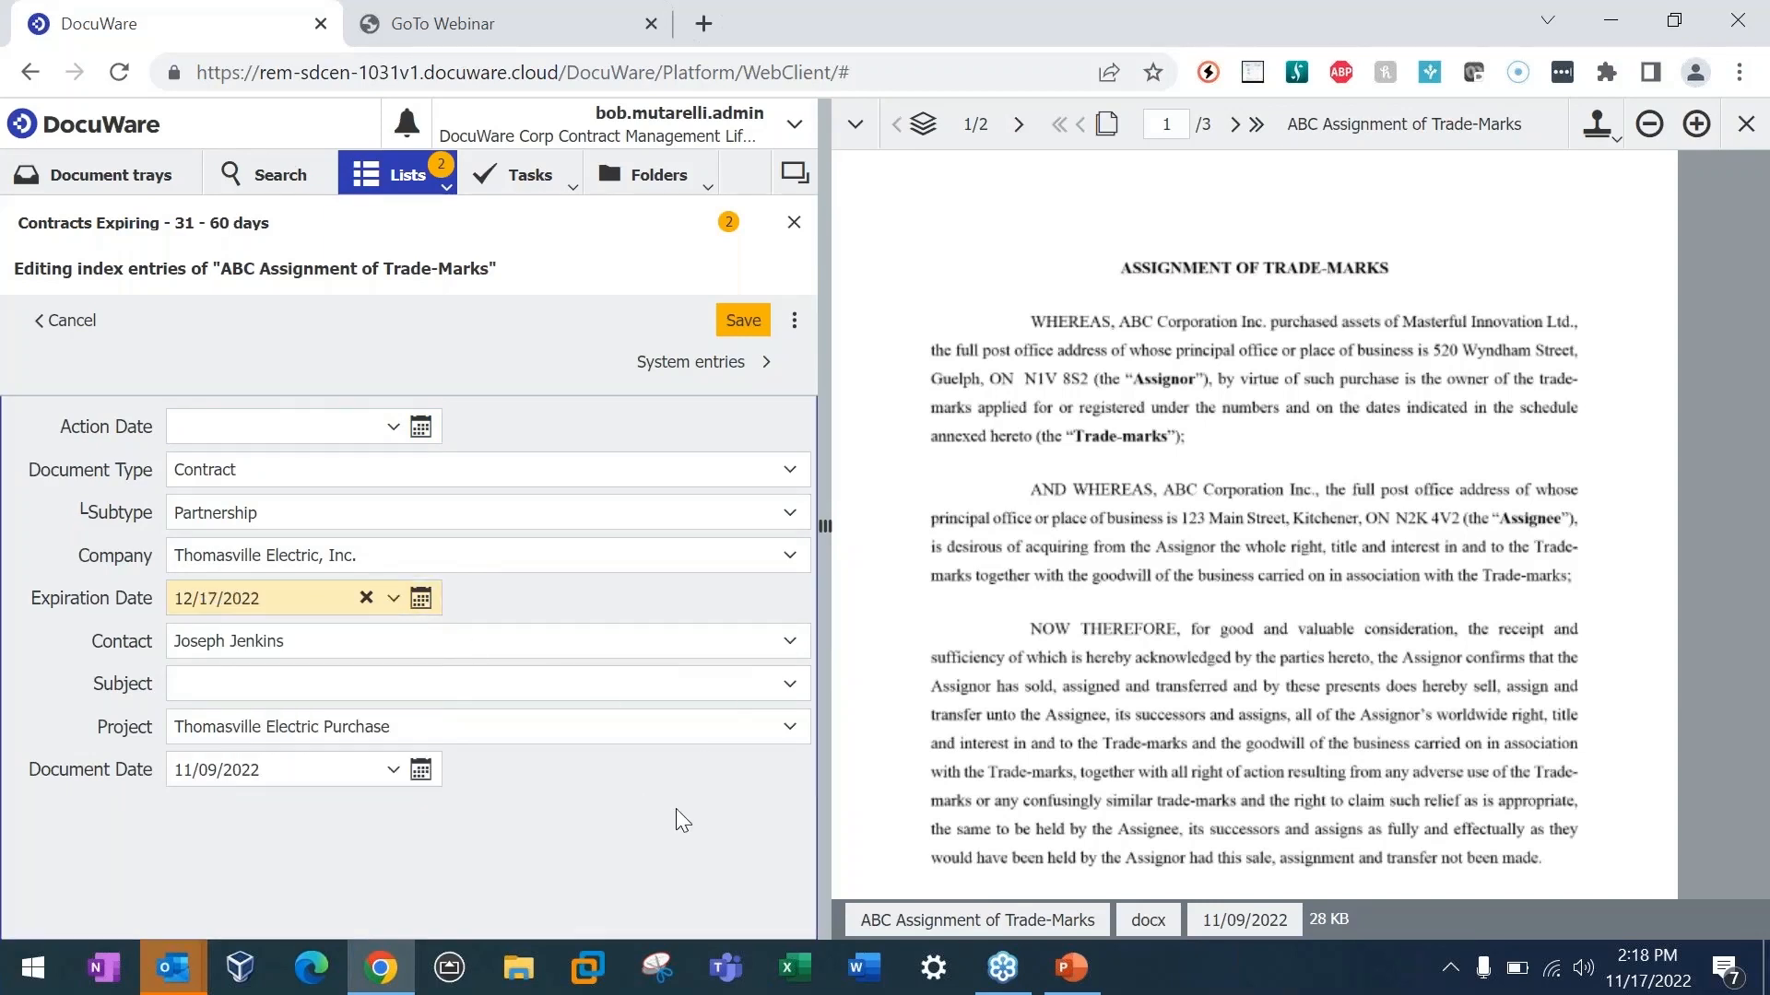
{"action": "left_click", "coordinate": [743, 321]}
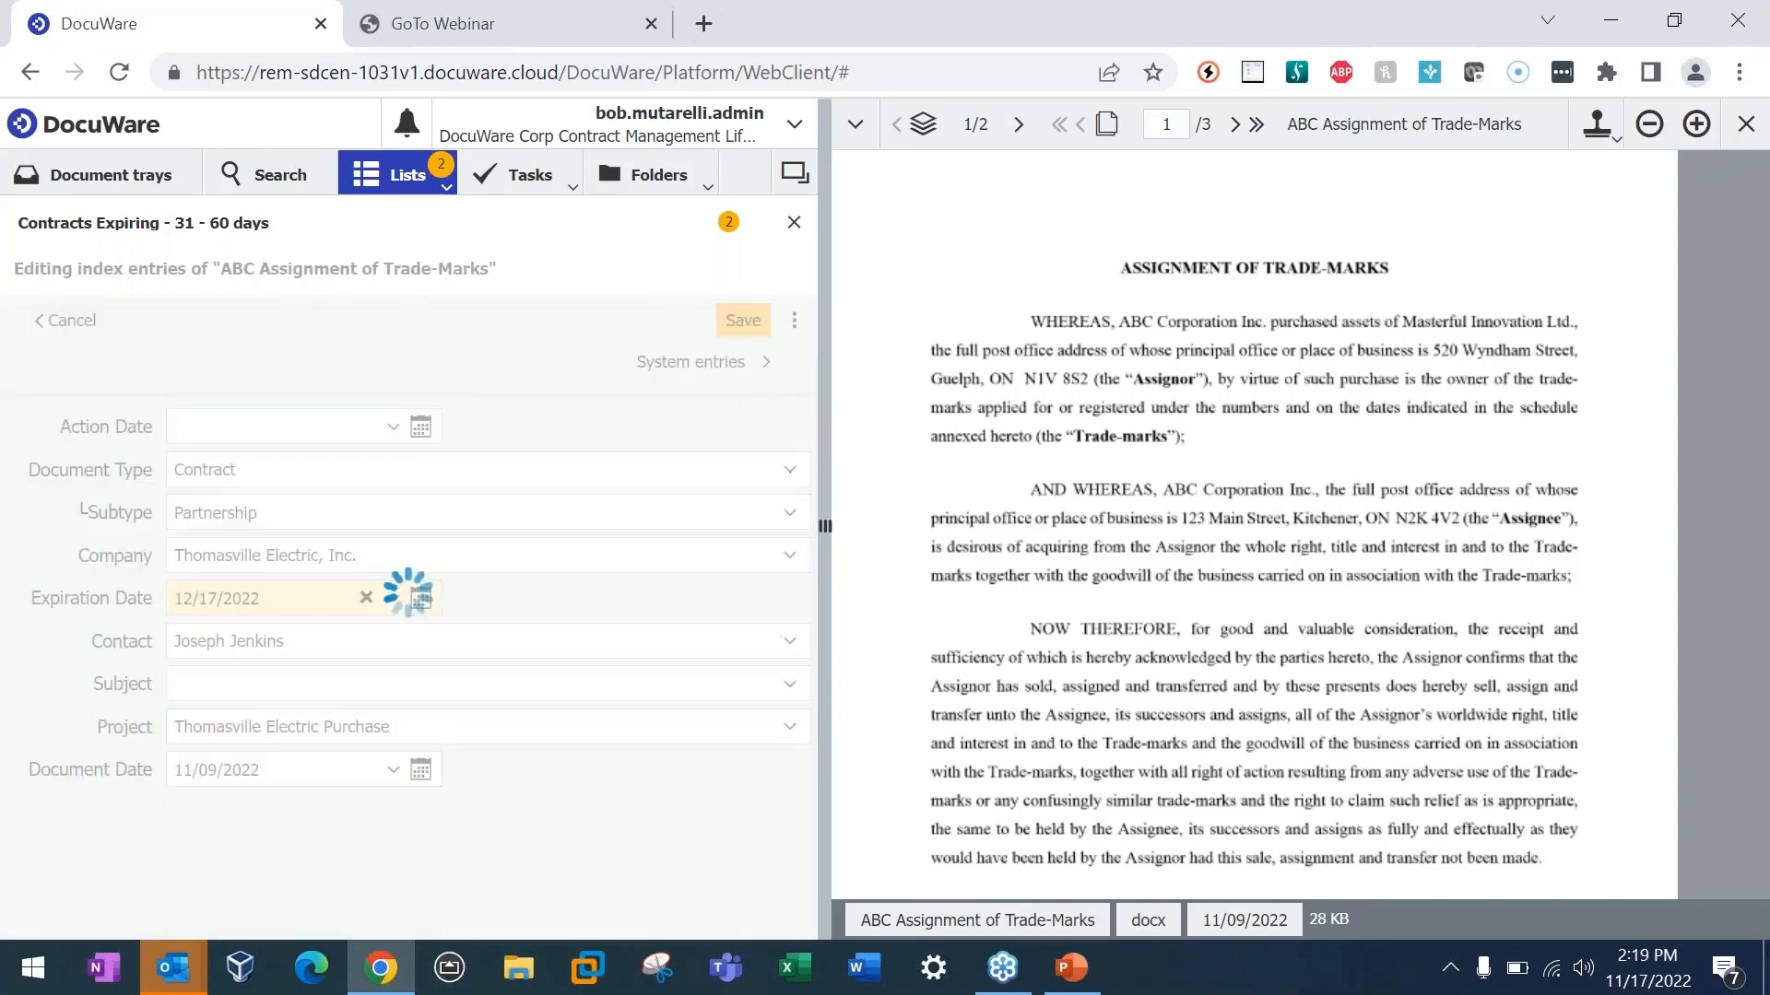
Step: Check the overview of contract lists, and read the Thomasville Electric, Inc. renewal notification in Outlook's Contracts Webinar folder
{"action": "left_click", "coordinate": [489, 270]}
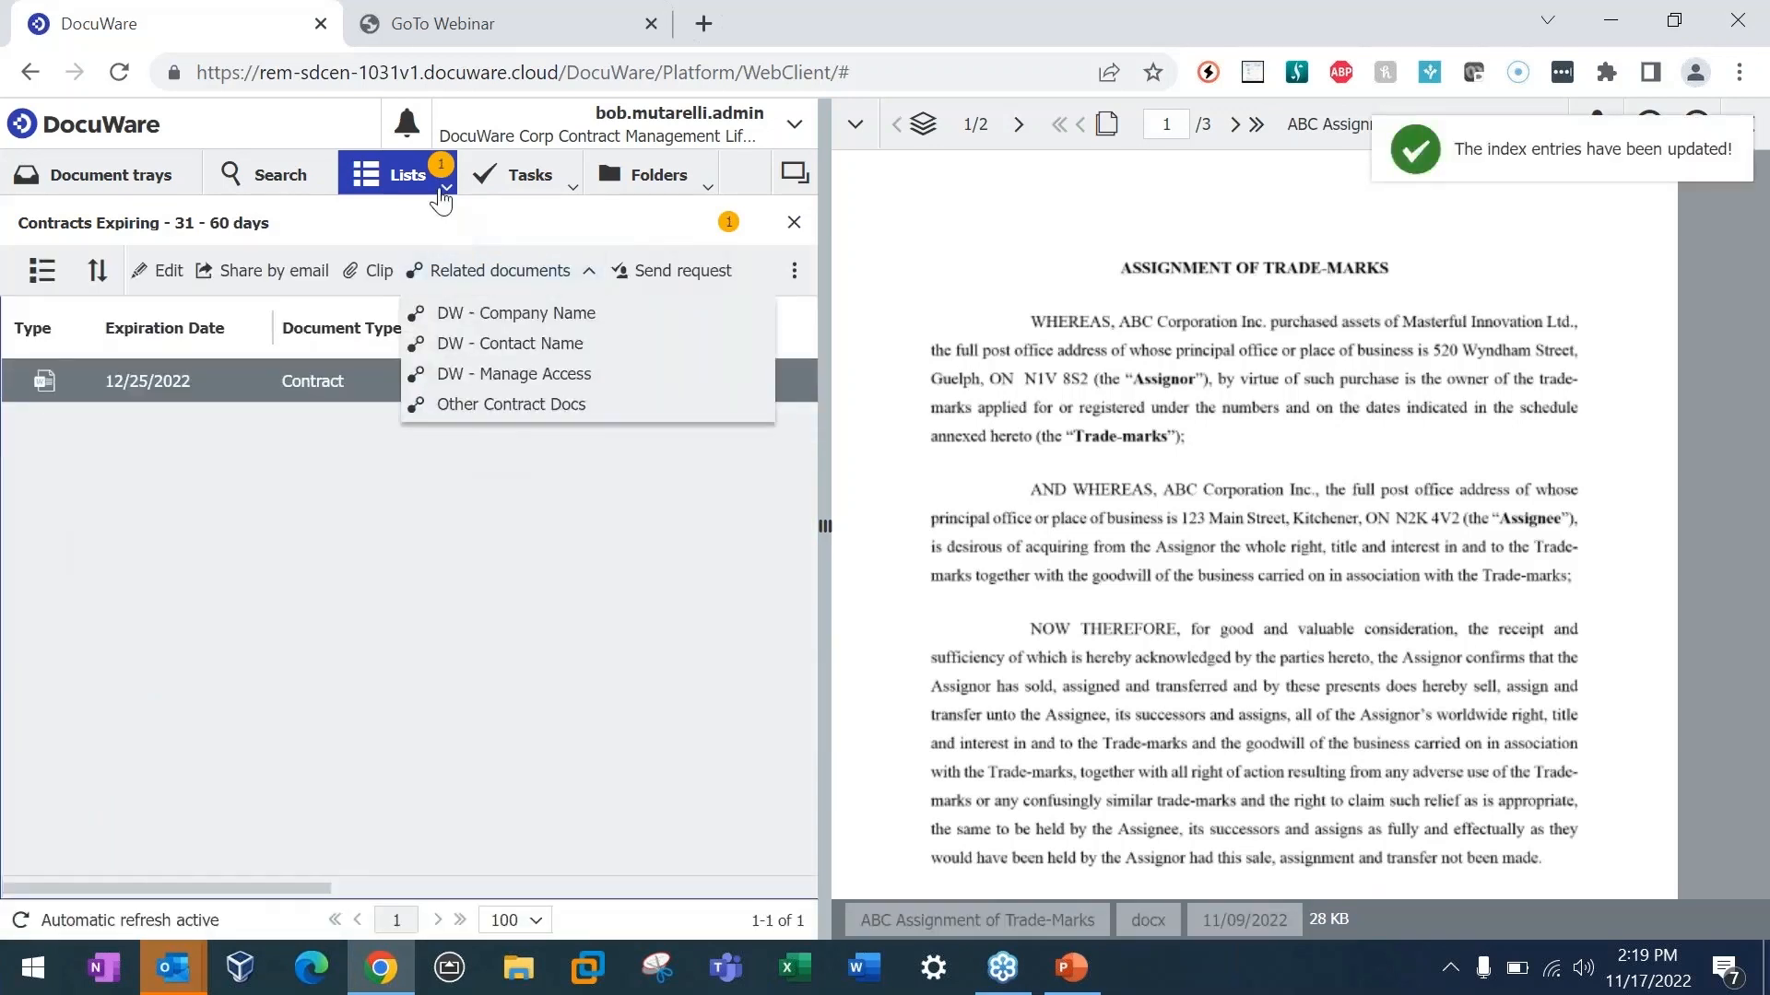
{"action": "left_click", "coordinate": [446, 187]}
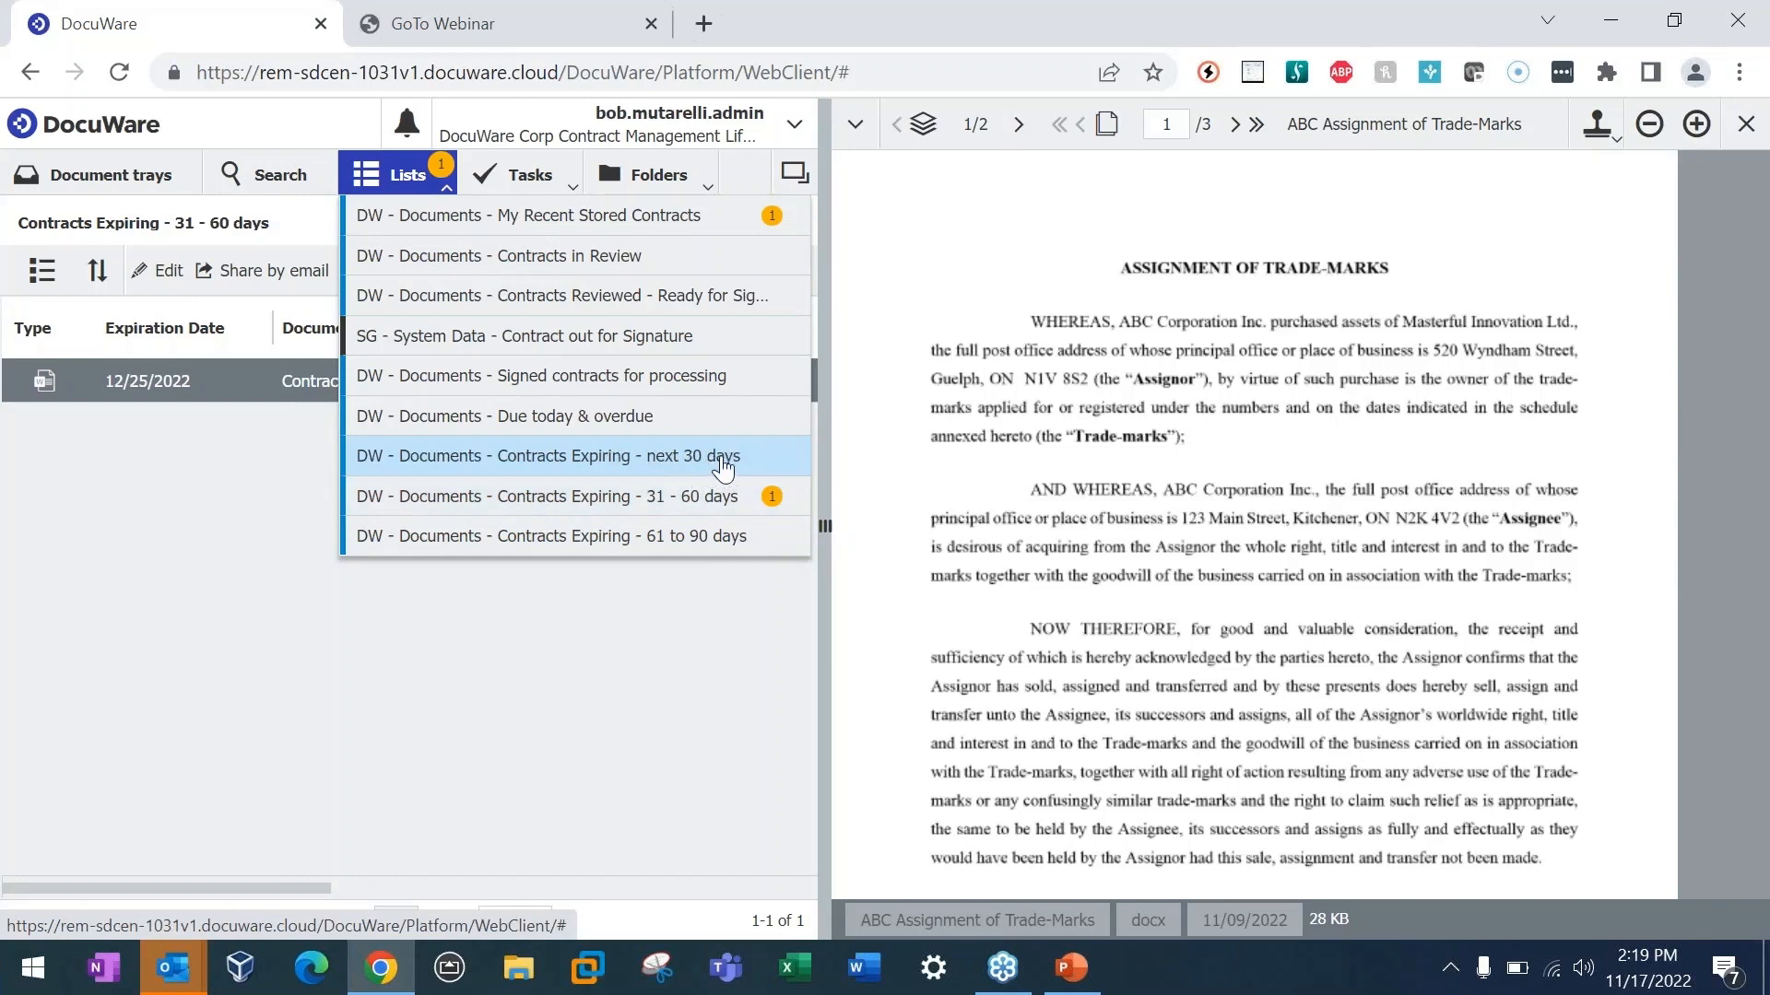
{"action": "mouse_move", "coordinate": [175, 968]}
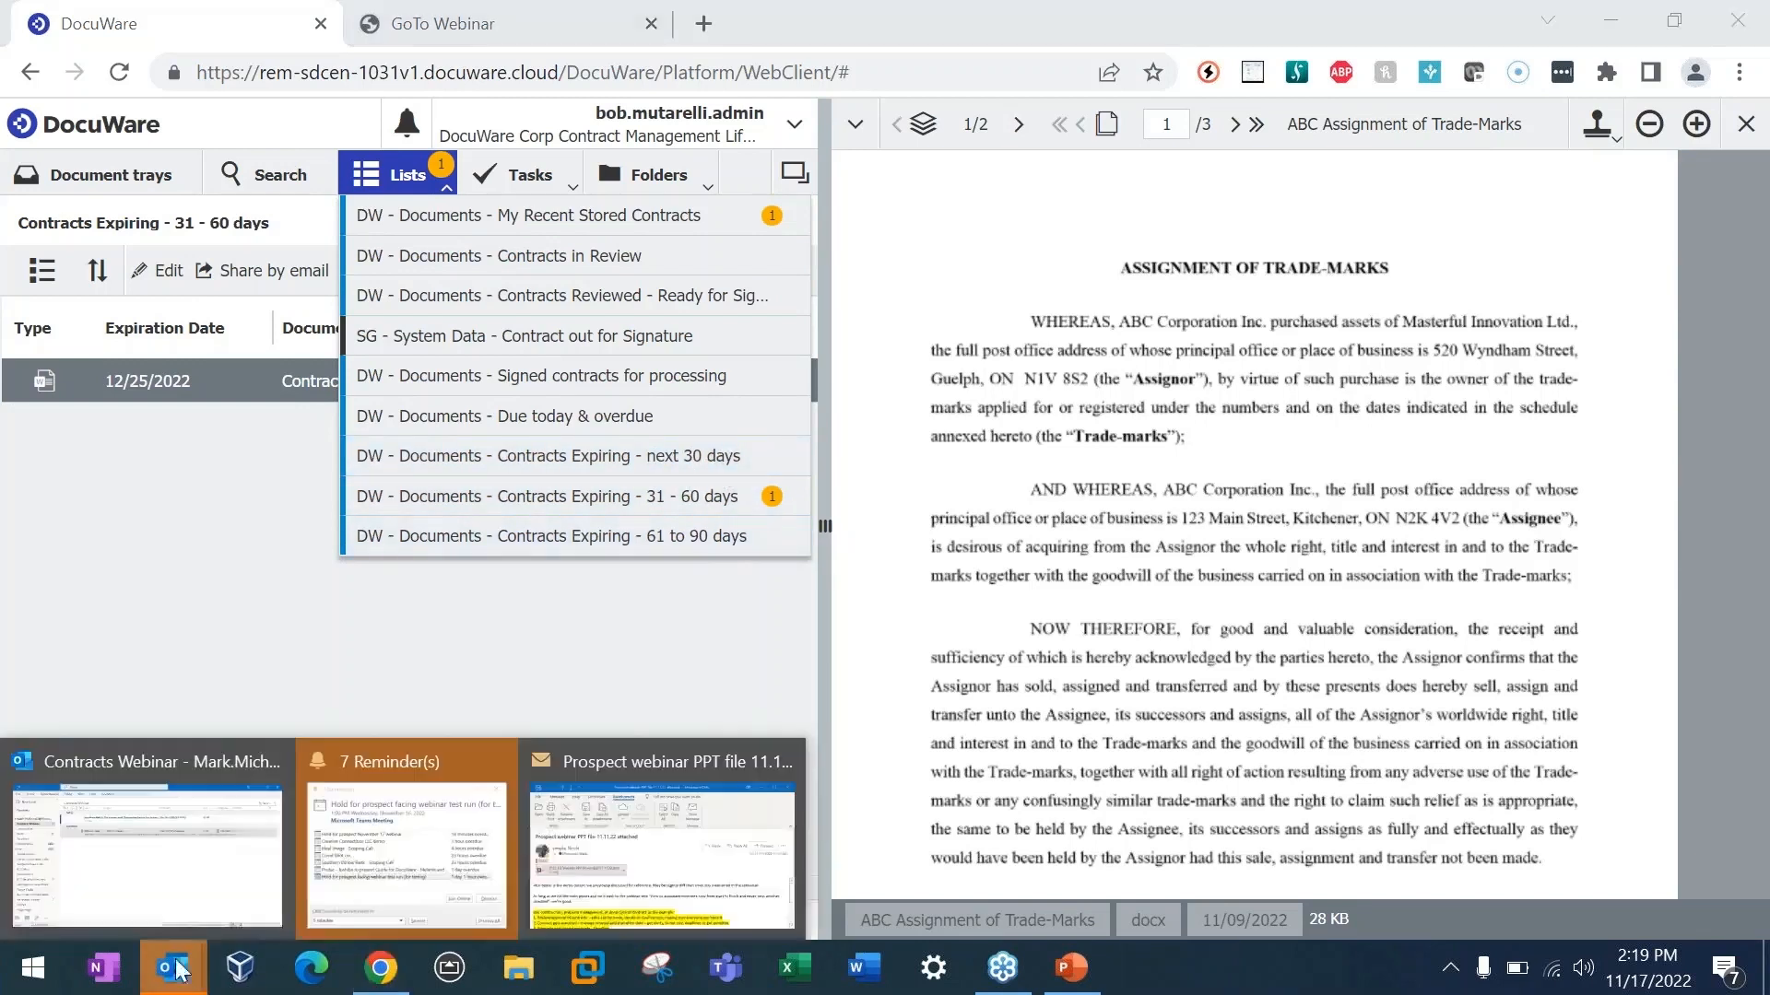
{"action": "left_click", "coordinate": [137, 892]}
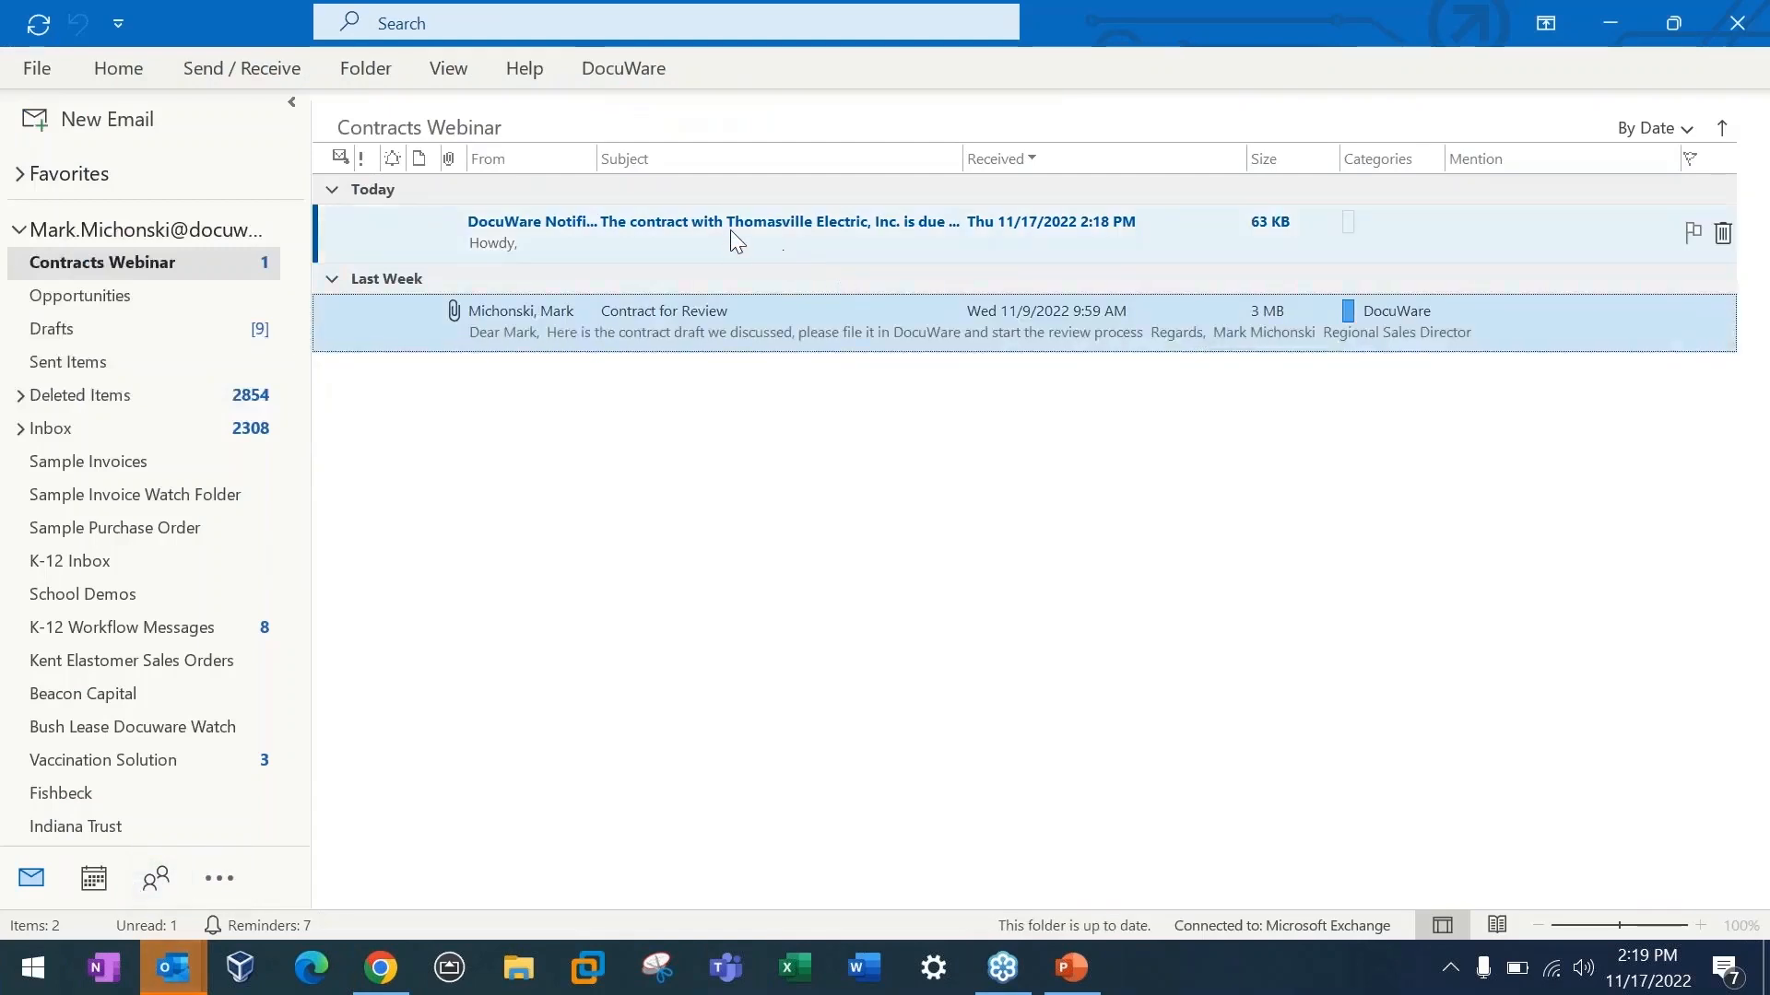
{"action": "double_click", "coordinate": [800, 236]}
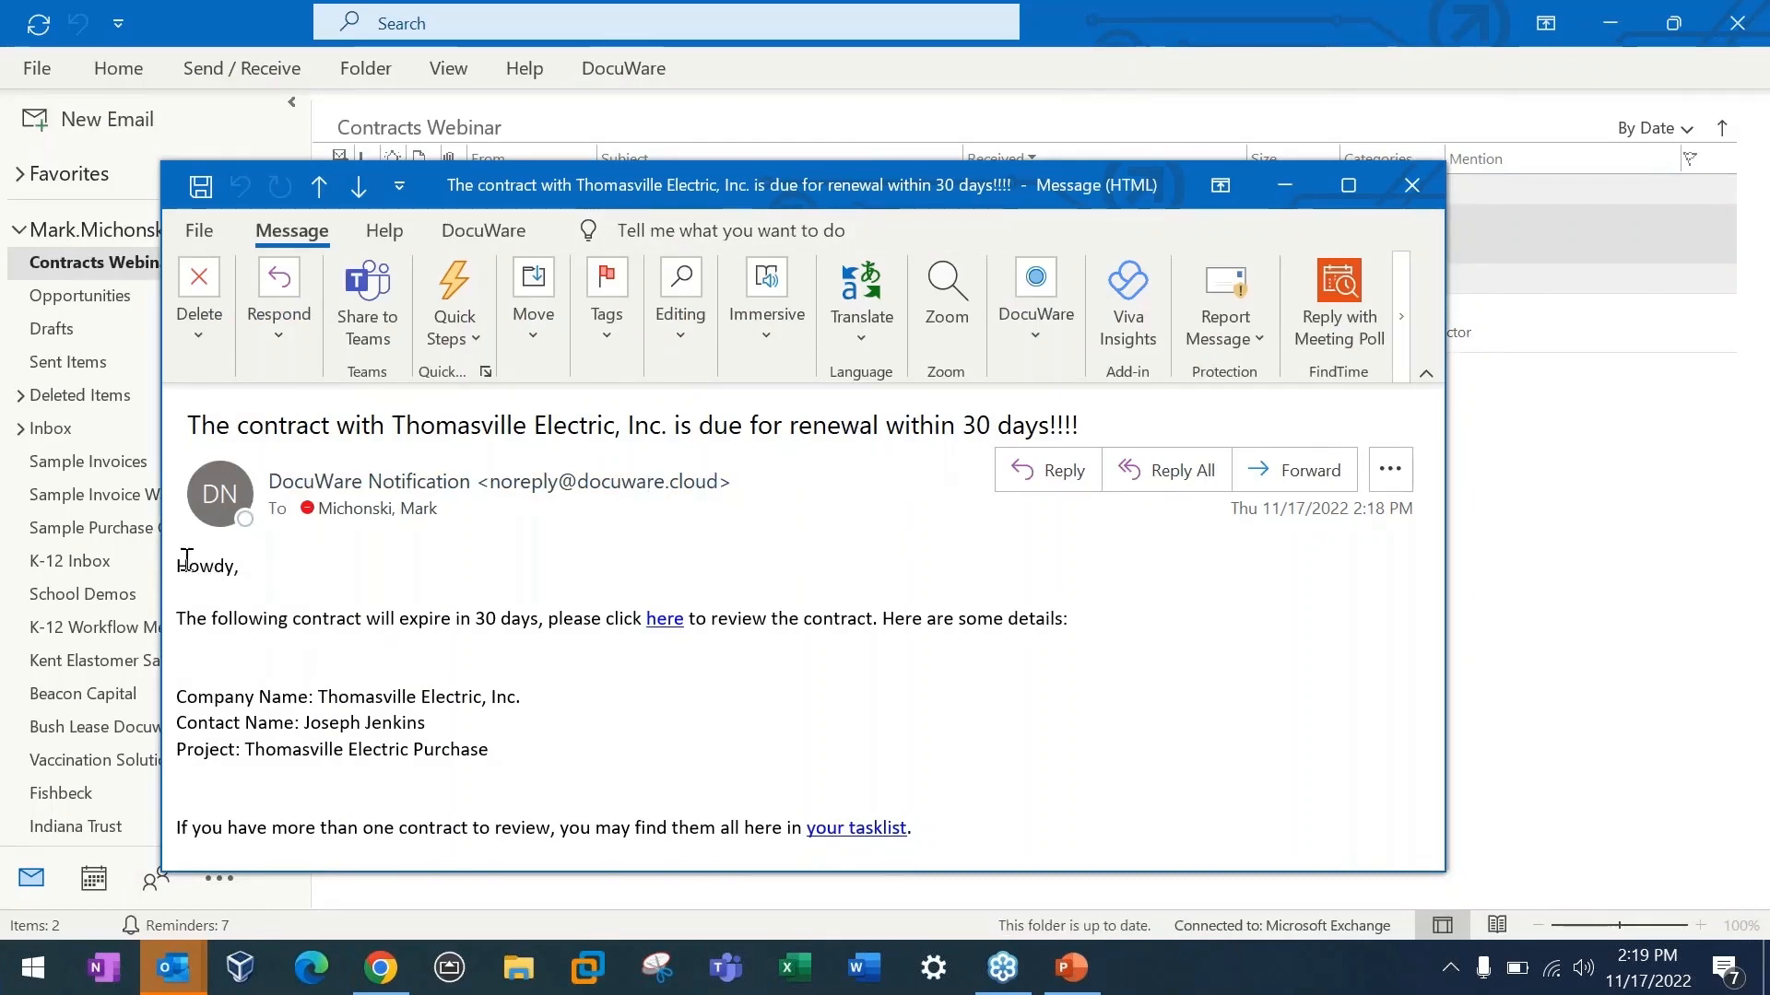
{"action": "left_click_drag", "start_coordinate": [185, 565], "coordinate": [960, 865]}
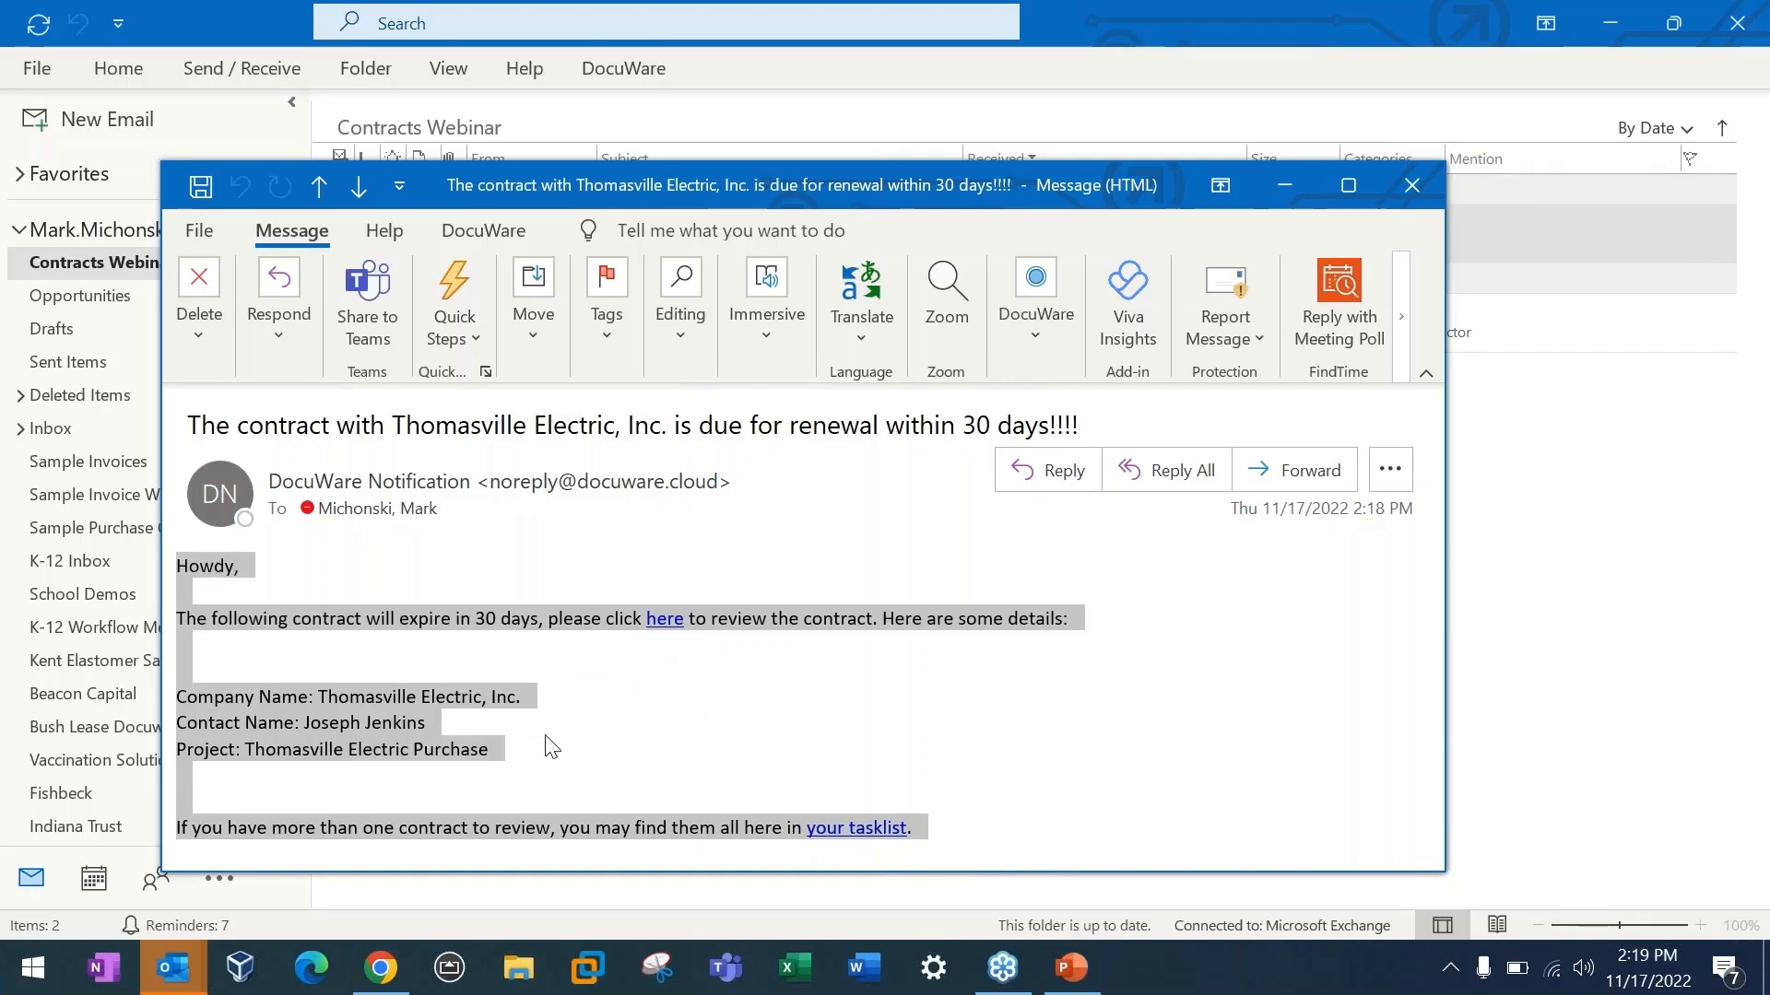
{"action": "left_click", "coordinate": [1423, 197]}
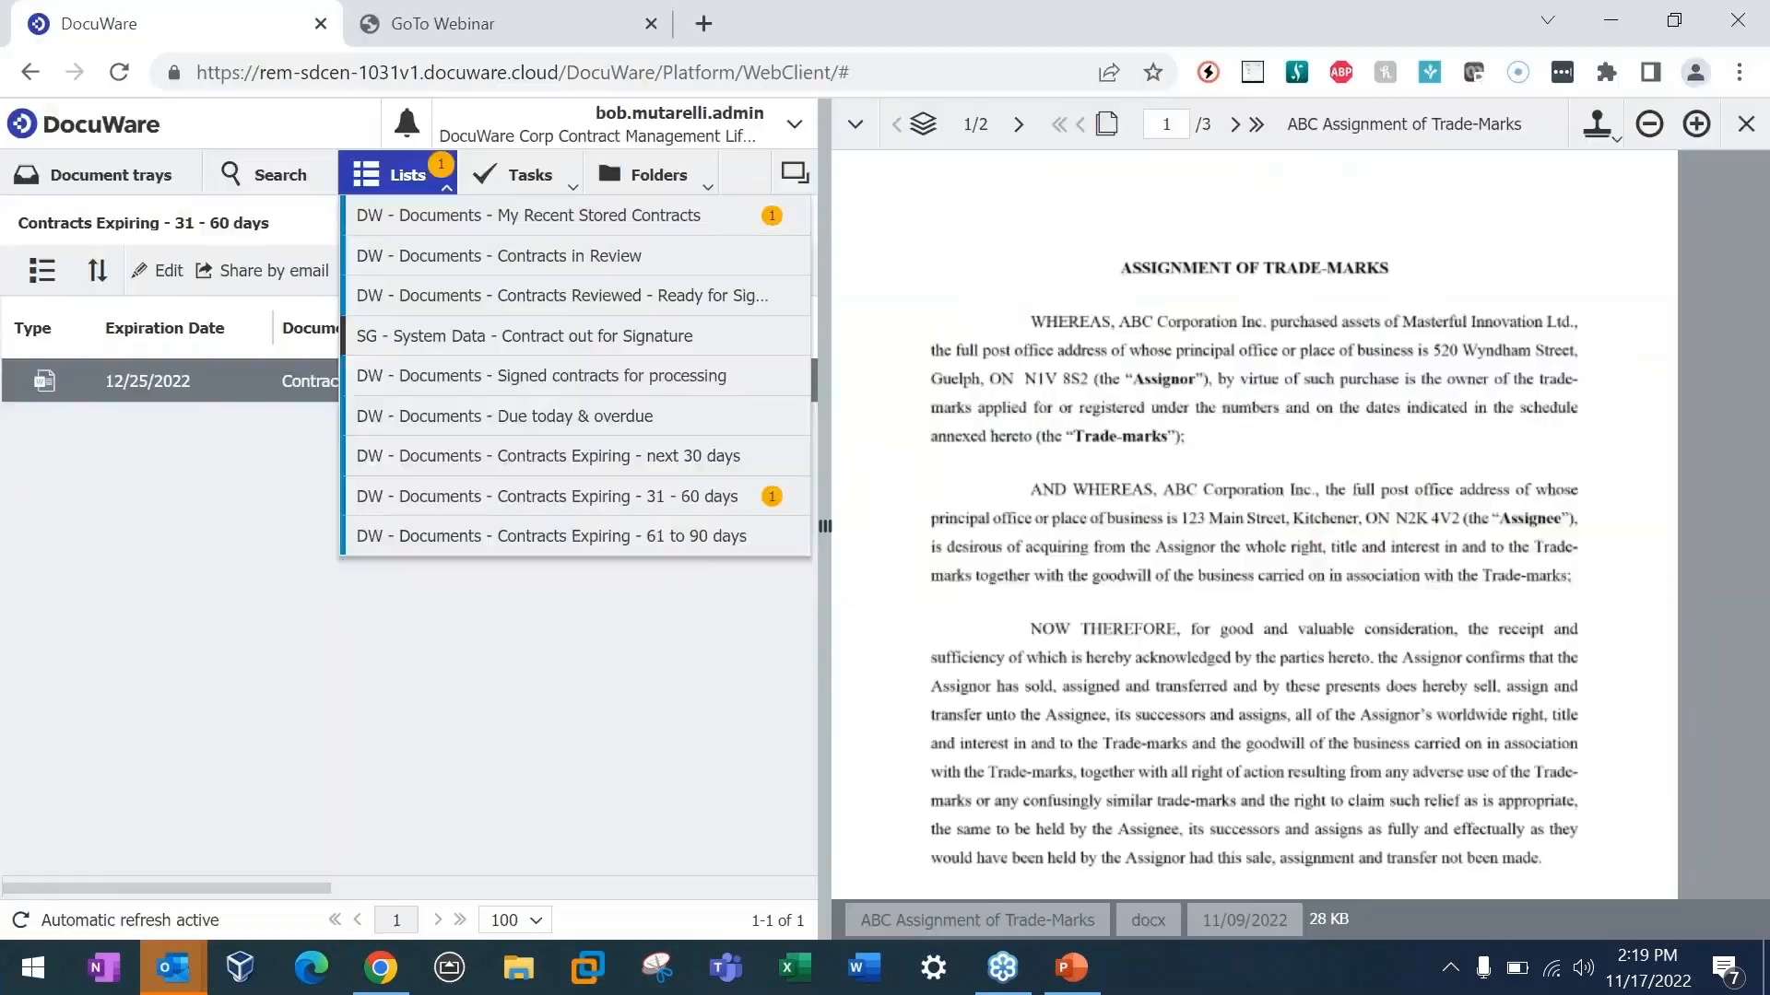
Step: Reload the DocuWare web client and check the refreshed overview of contract lists
{"action": "left_click", "coordinate": [665, 671]}
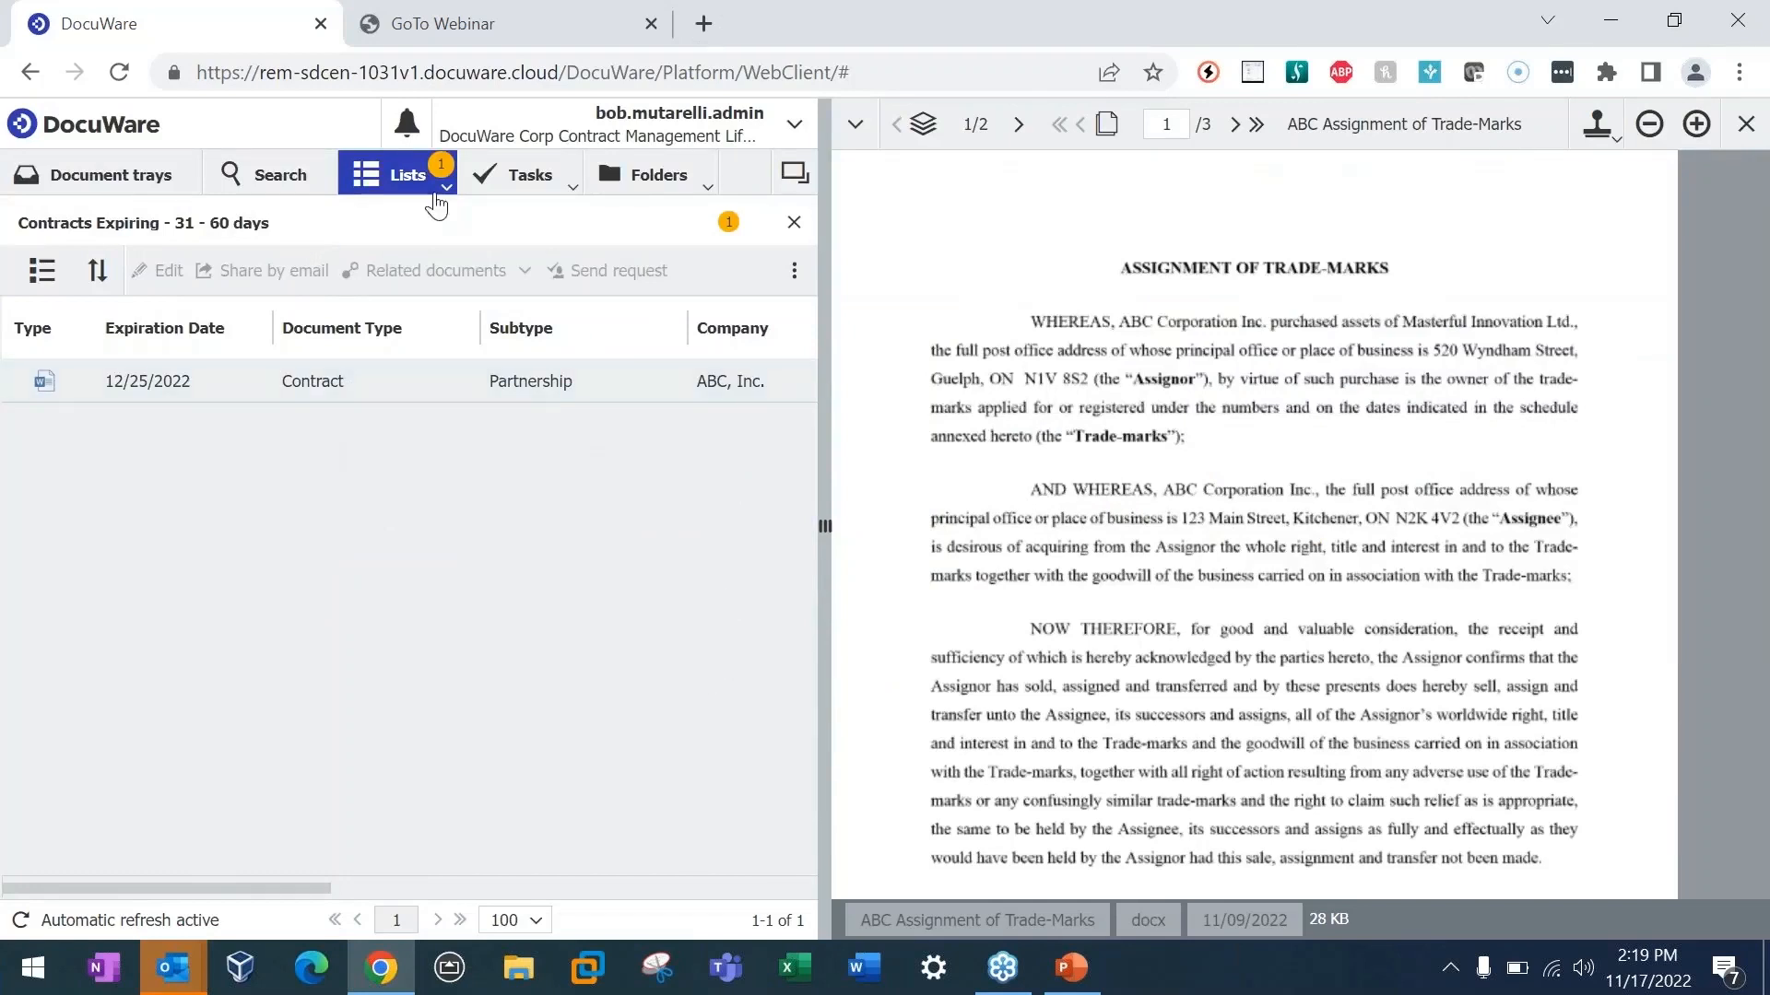
{"action": "left_click", "coordinate": [446, 187]}
{"action": "left_click", "coordinate": [632, 731]}
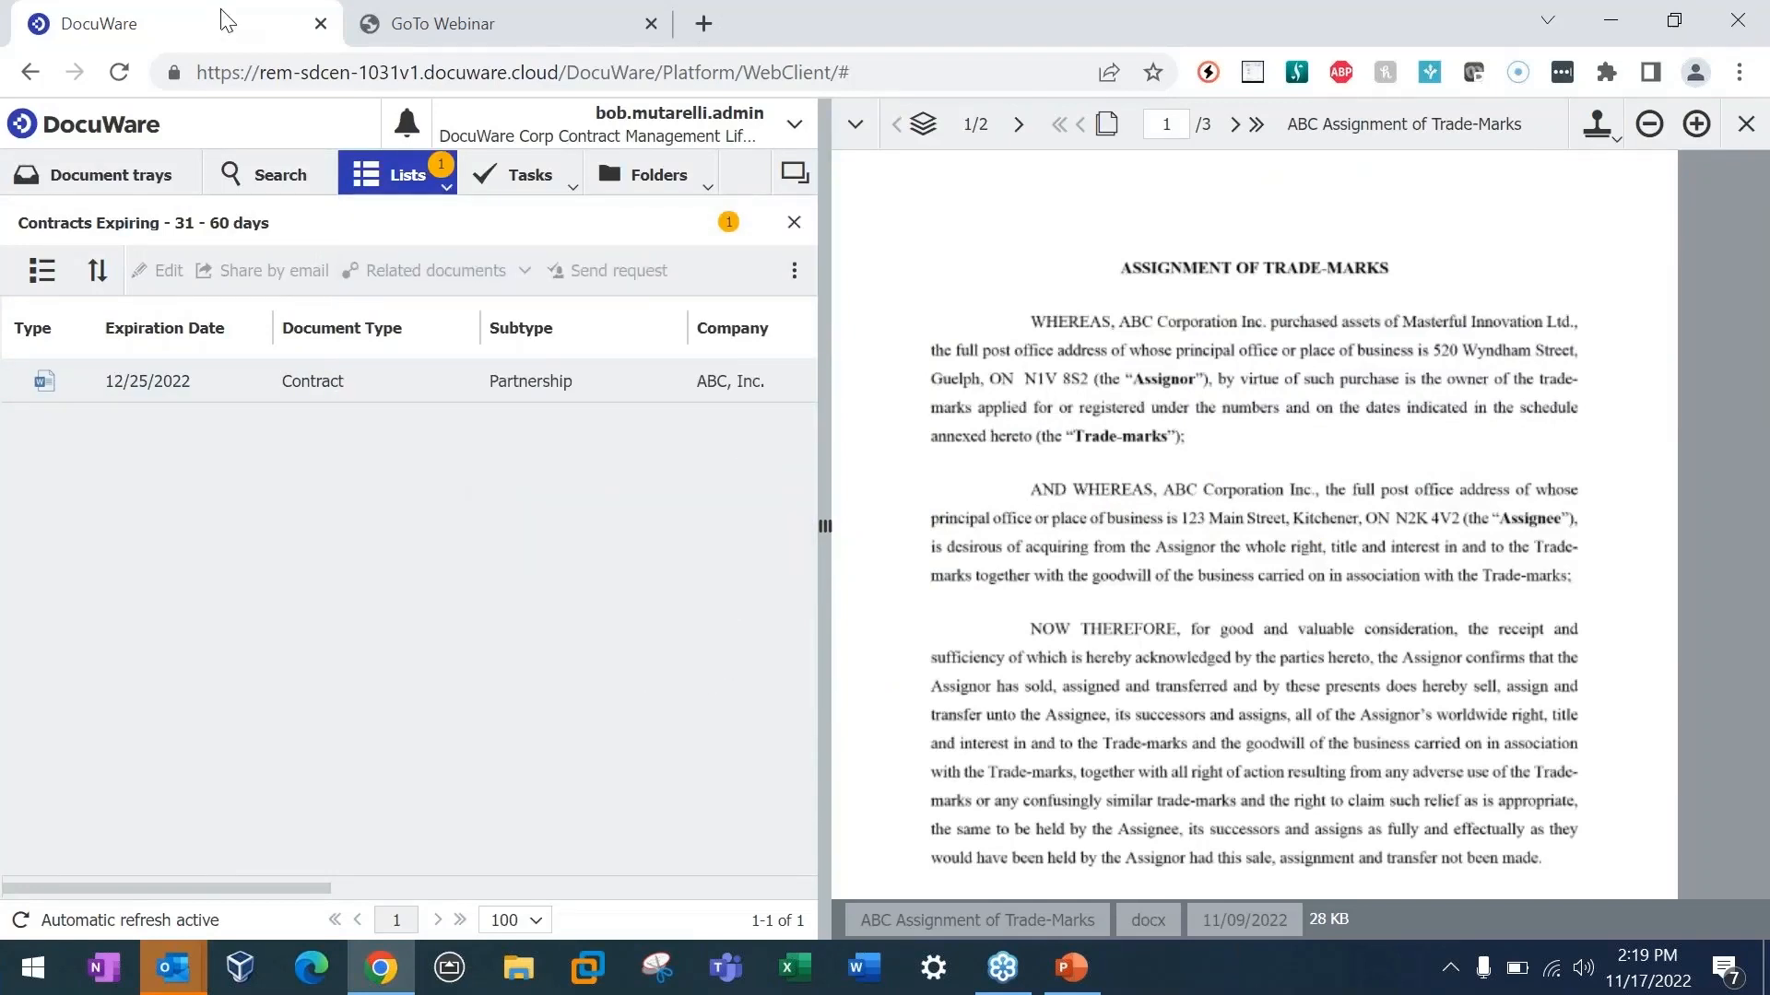
{"action": "left_click", "coordinate": [119, 72]}
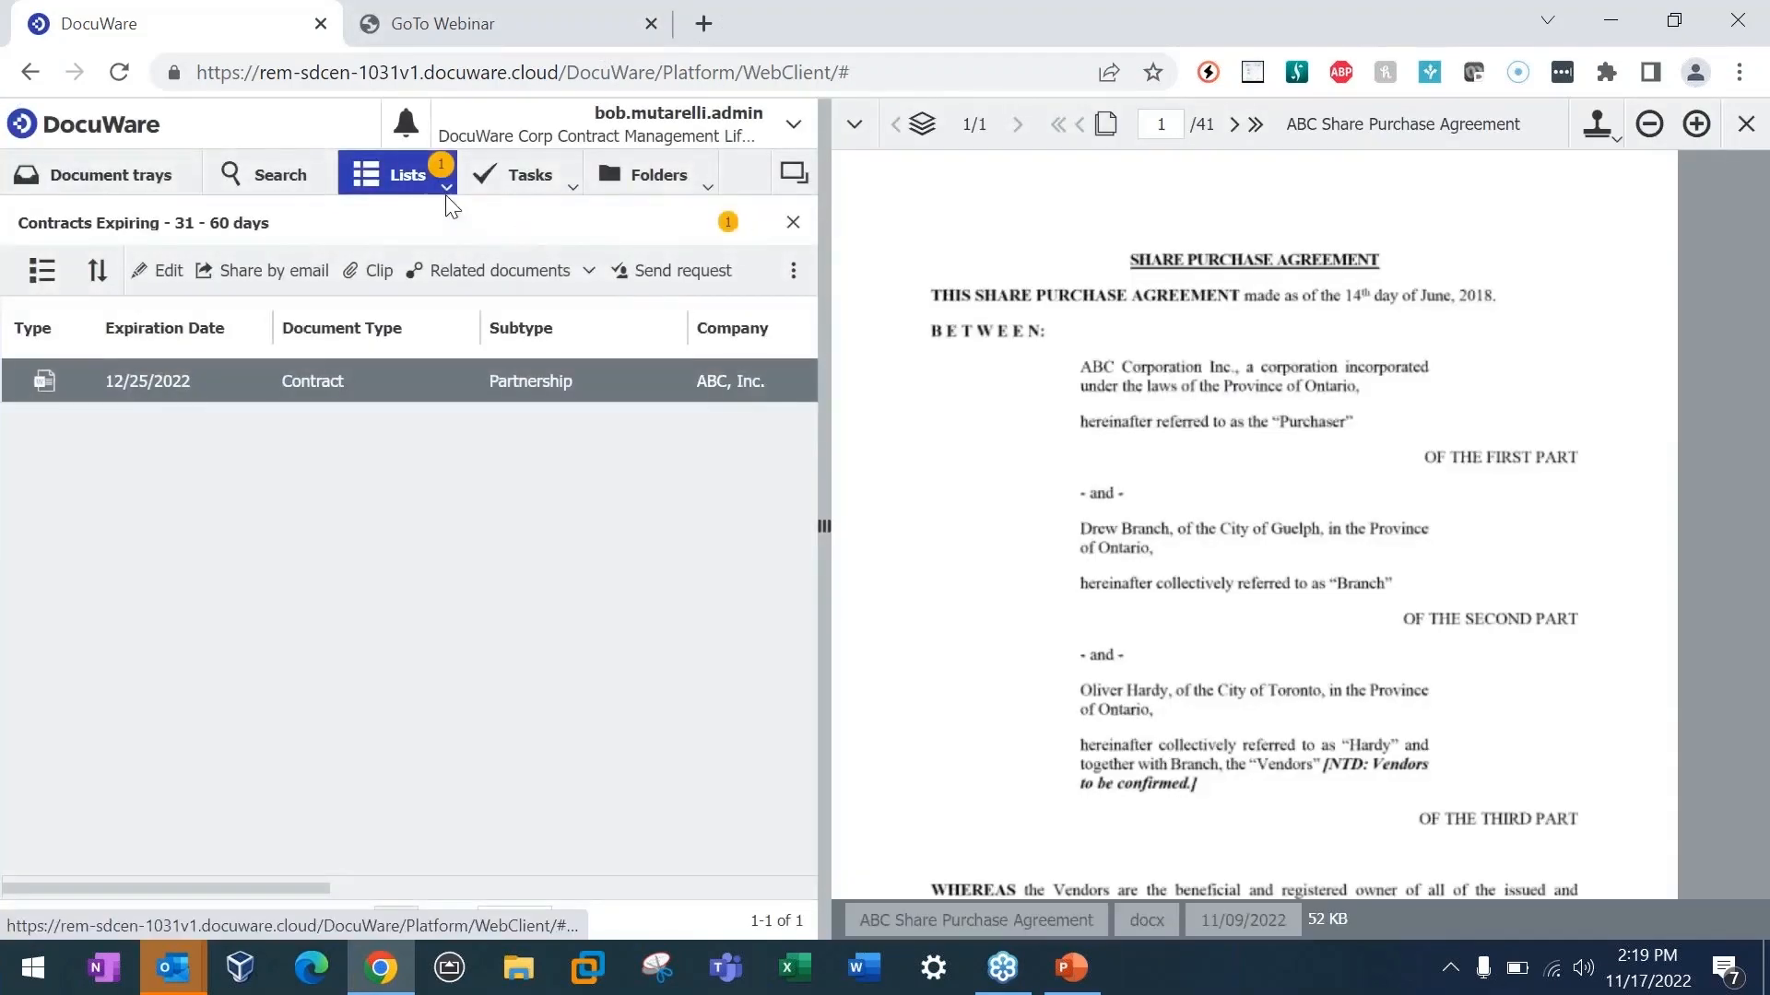
{"action": "left_click", "coordinate": [447, 188]}
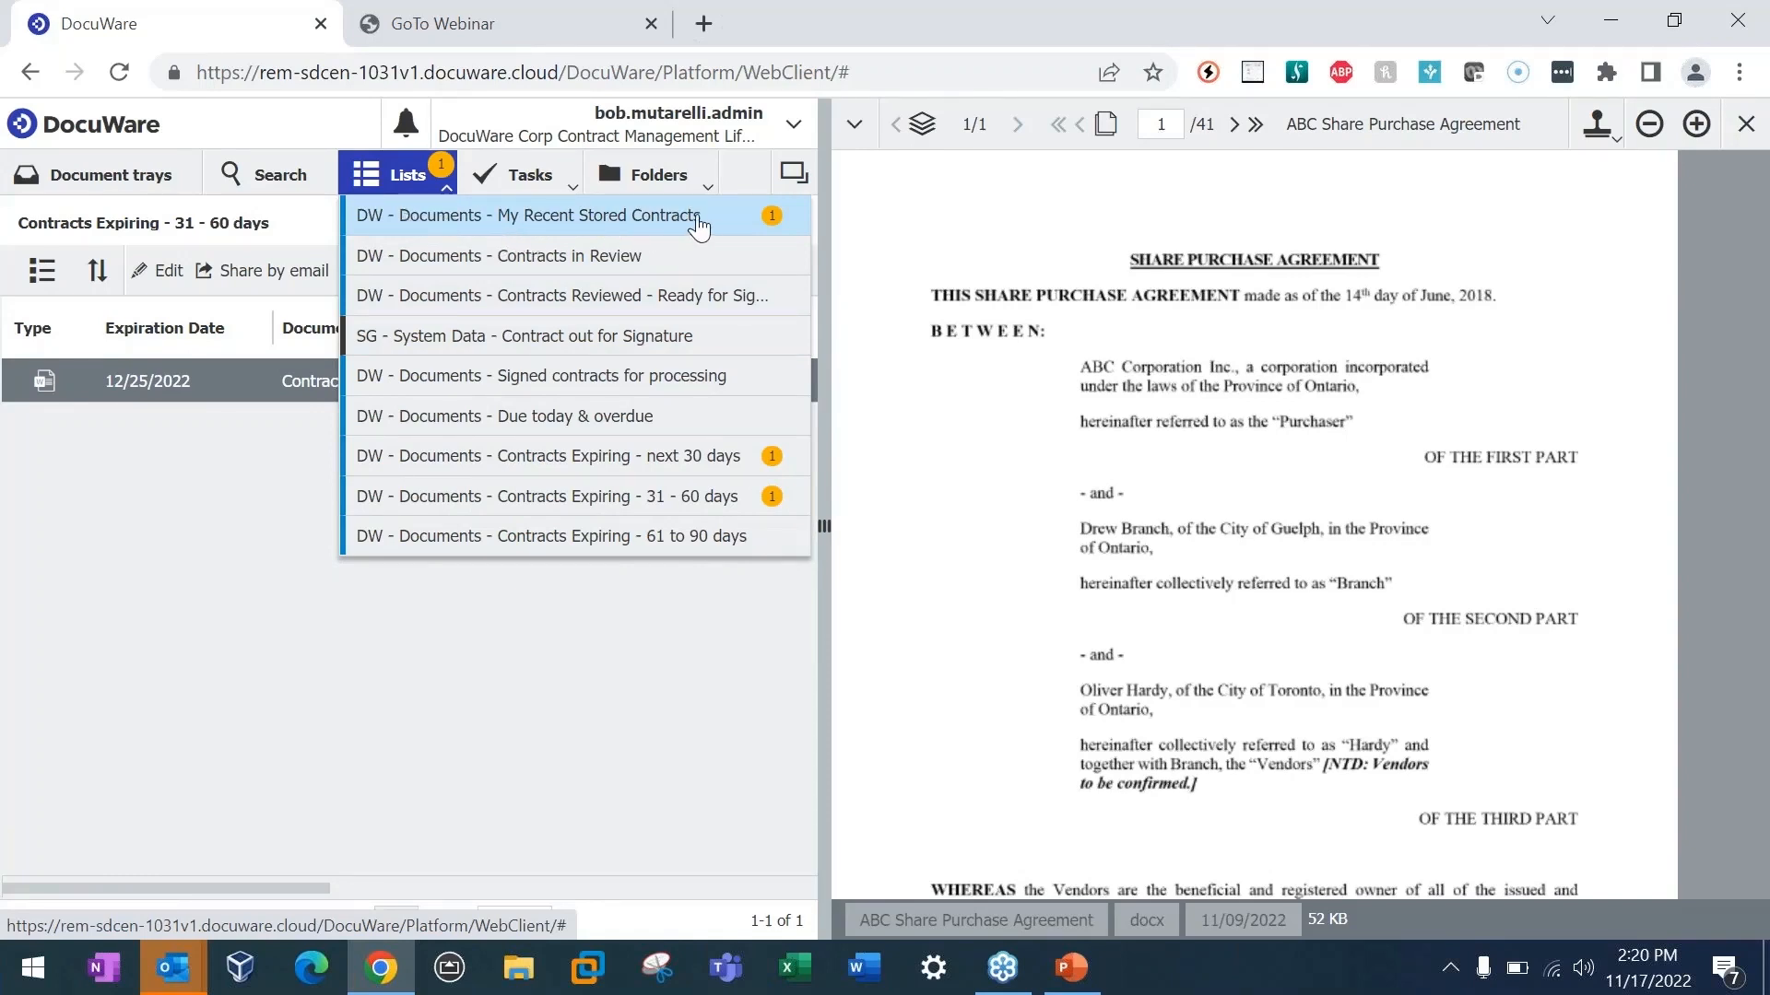
Step: Open the ABC, Inc. contract from My Recent Stored Contracts and start a Contract Review Assignment stamp on it
{"action": "left_click", "coordinate": [611, 224]}
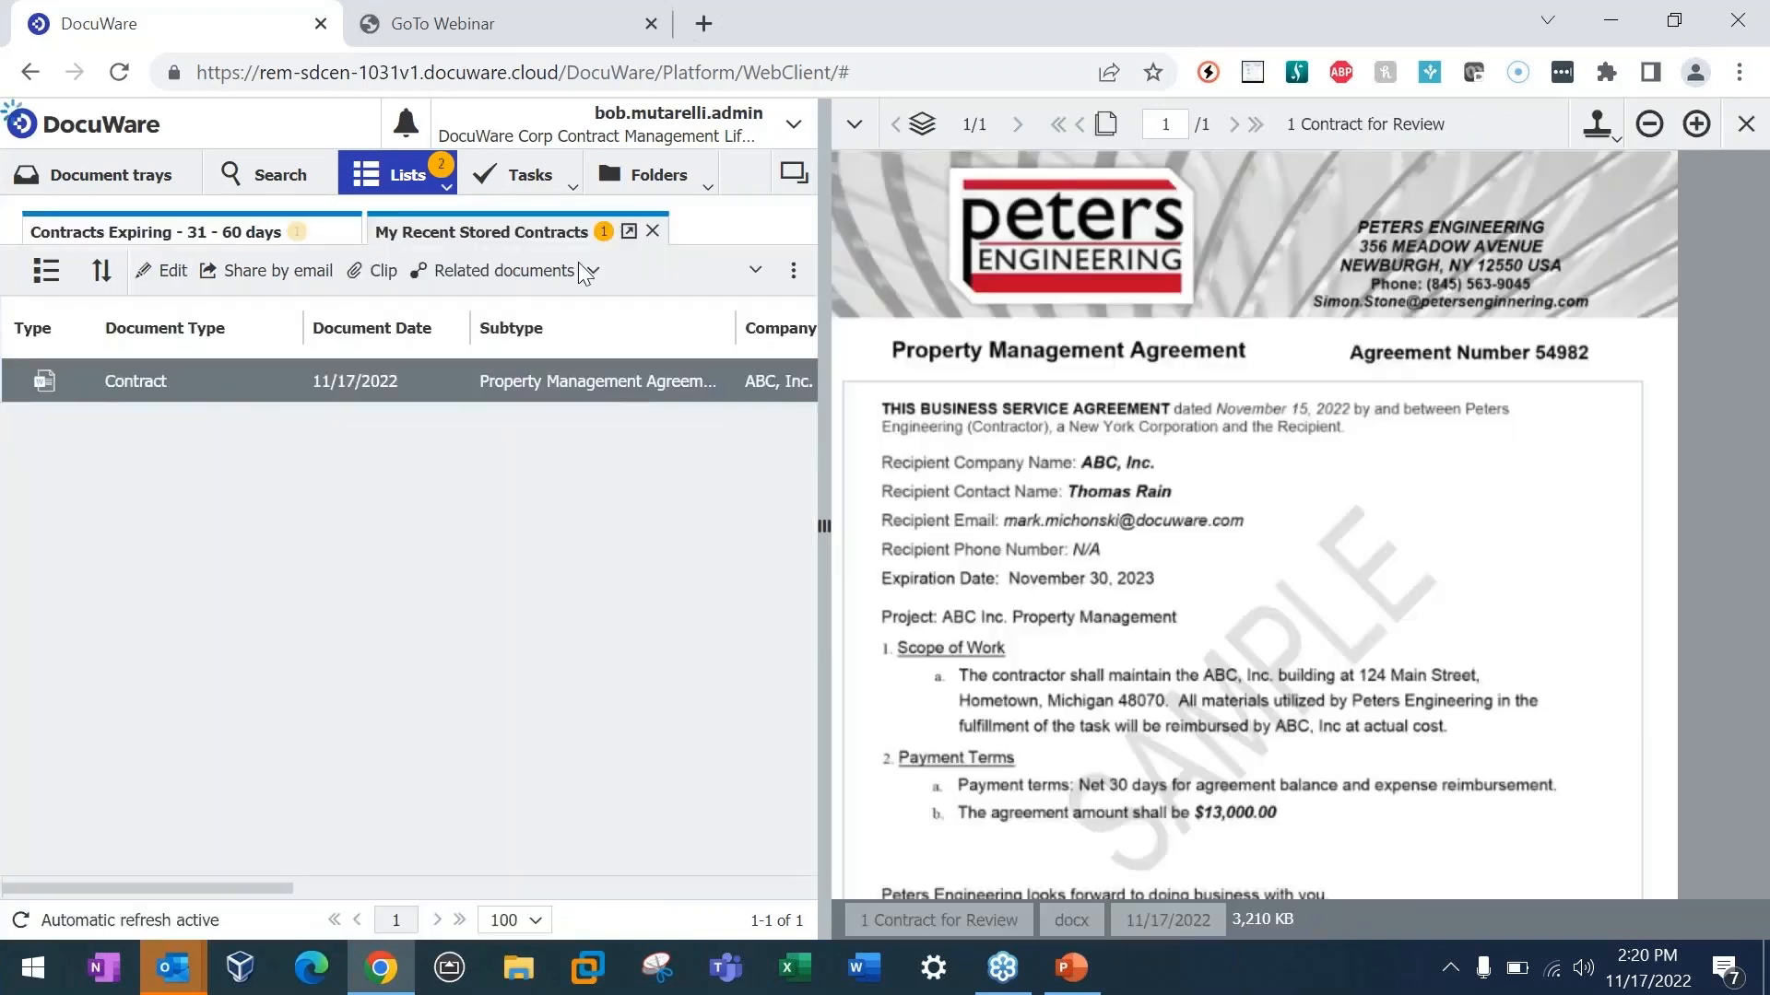
{"action": "left_click", "coordinate": [437, 380]}
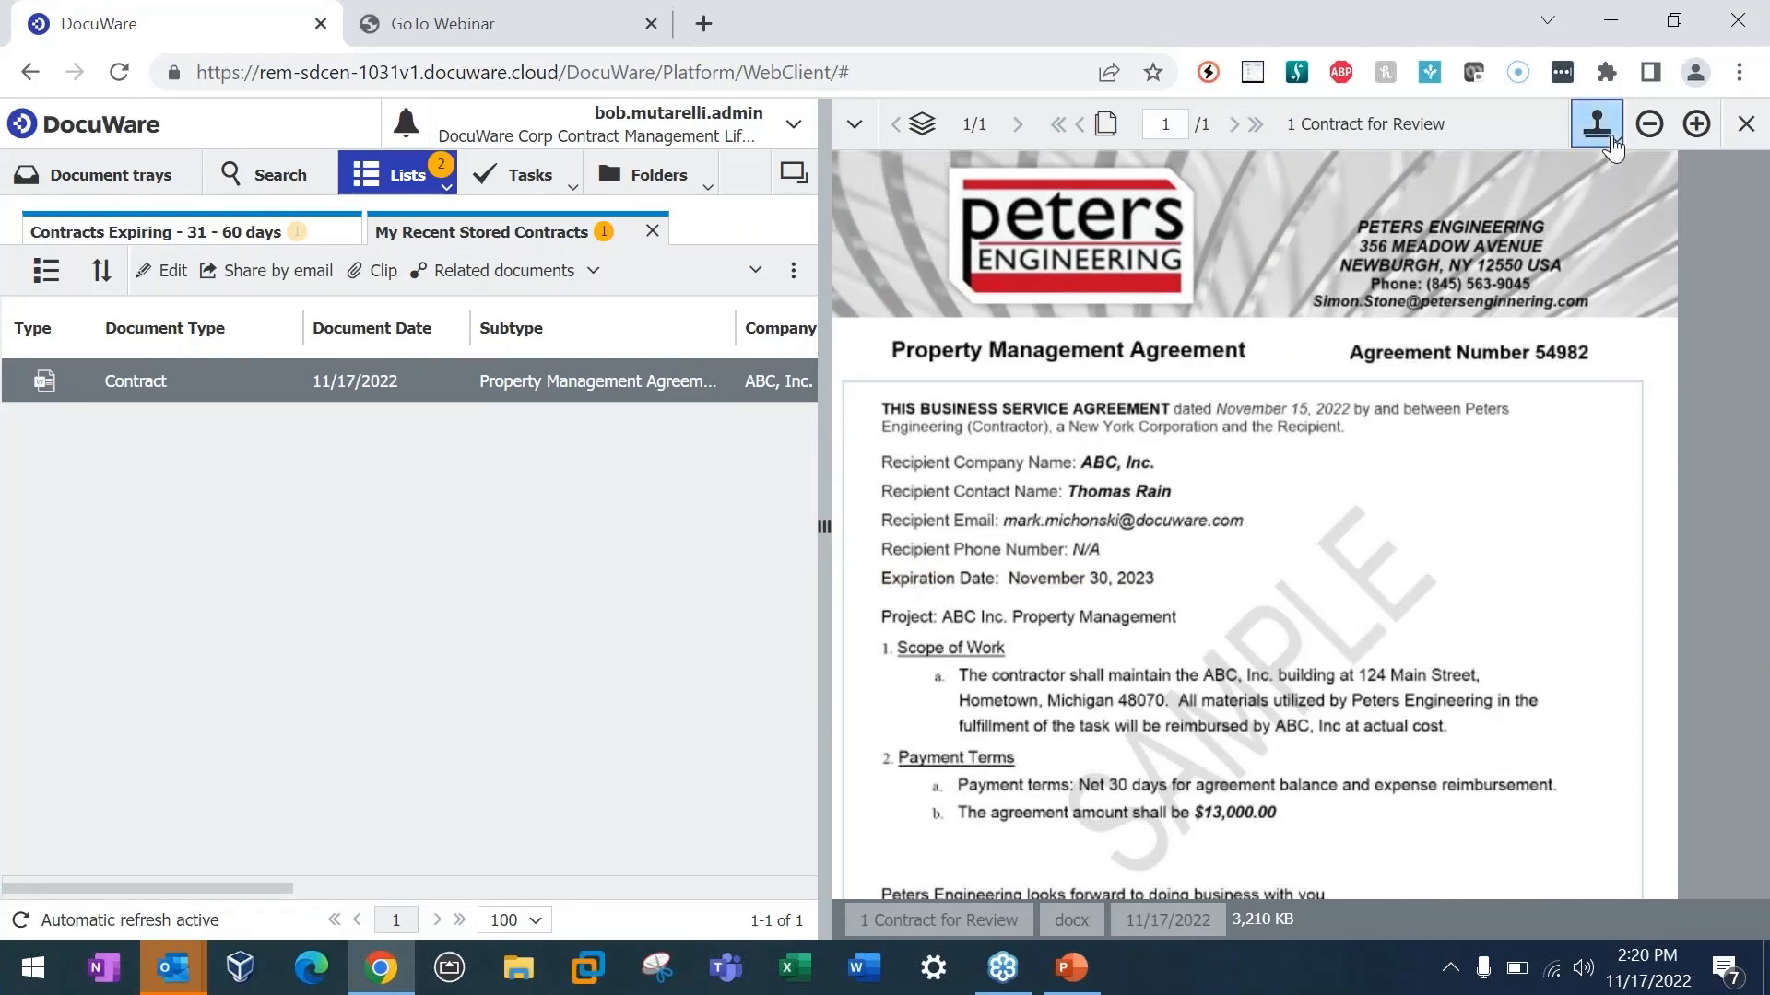
{"action": "left_click", "coordinate": [1599, 127]}
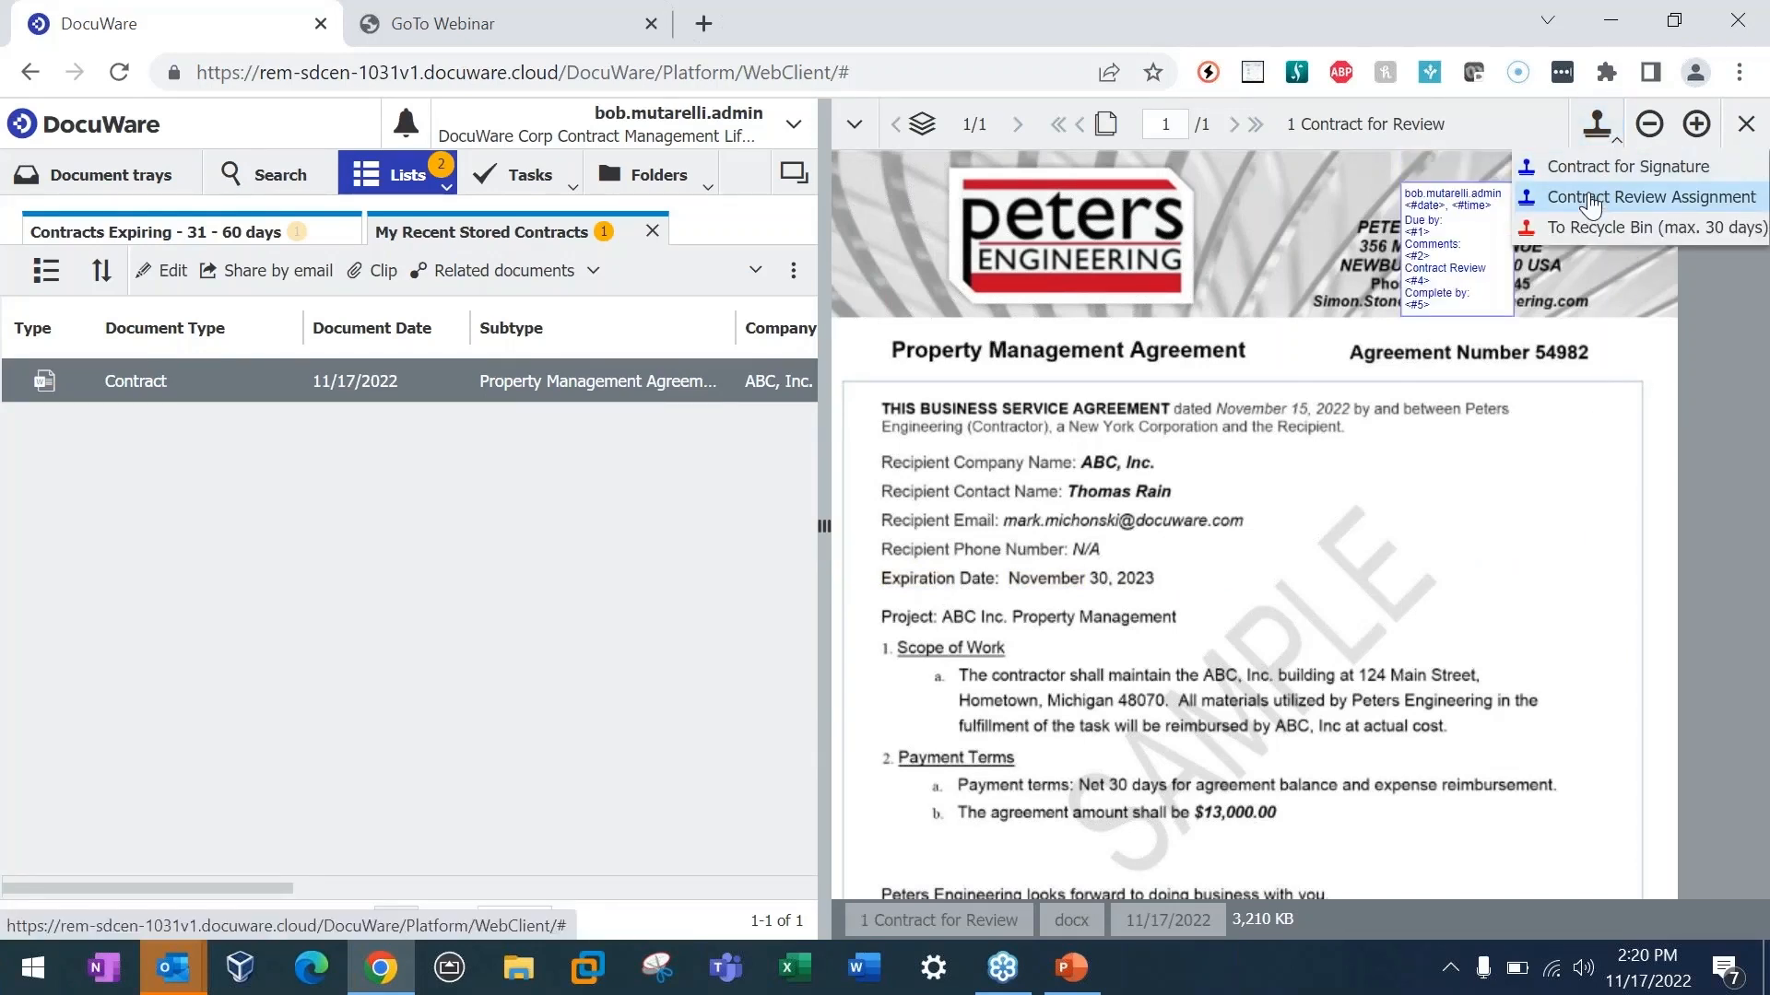
{"action": "left_click", "coordinate": [1576, 205]}
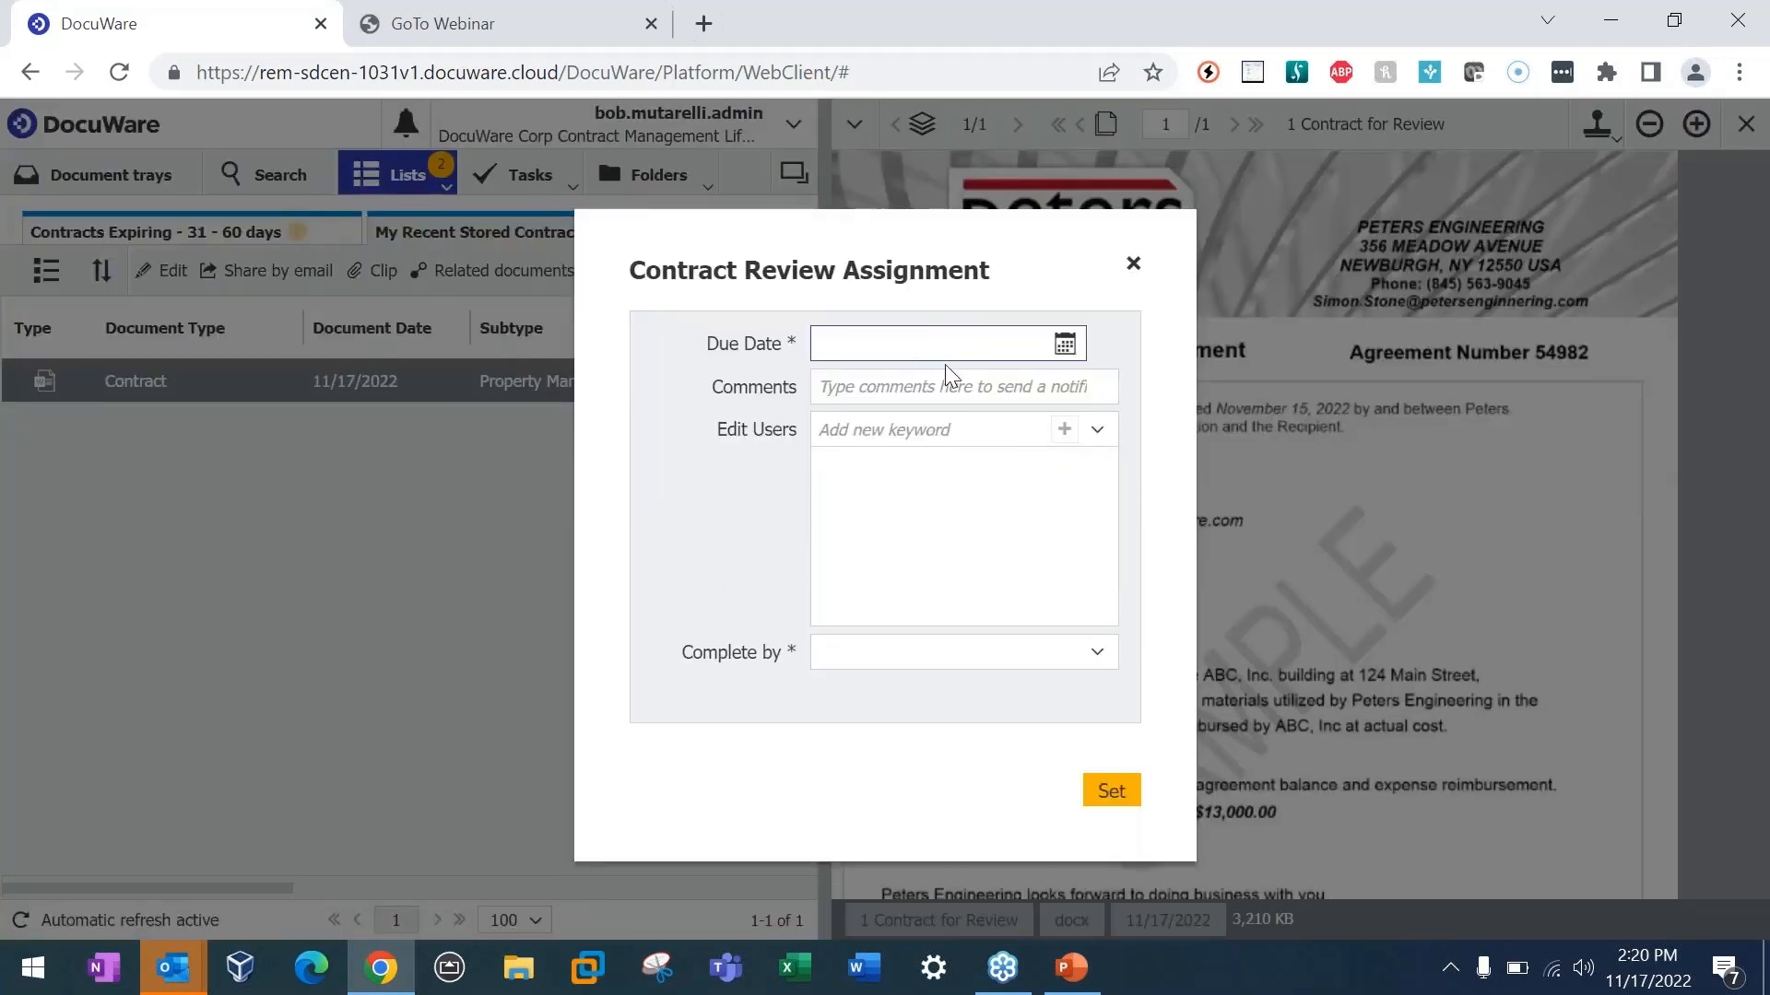
Step: Set the review assignment's Due Date to 11/21/2022 and enter the comment "Please reviewand editas needed"
{"action": "left_click", "coordinate": [1065, 344]}
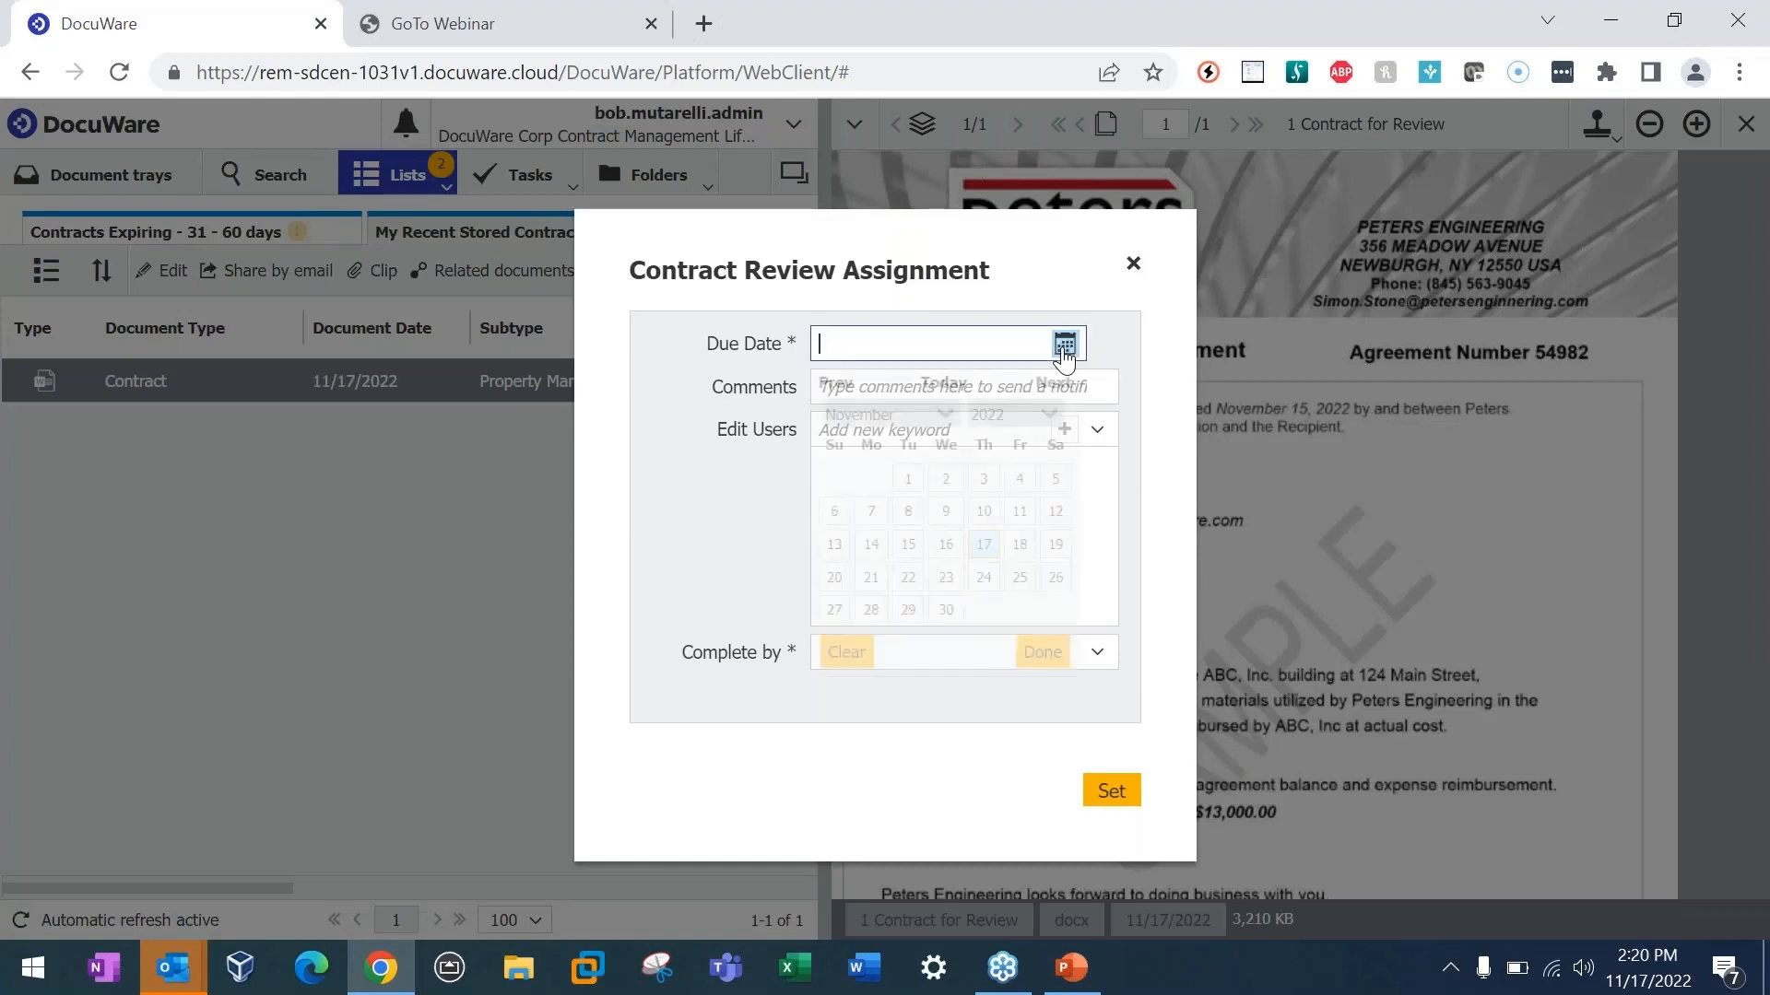
{"action": "left_click", "coordinate": [871, 577]}
{"action": "left_click", "coordinate": [1011, 388]}
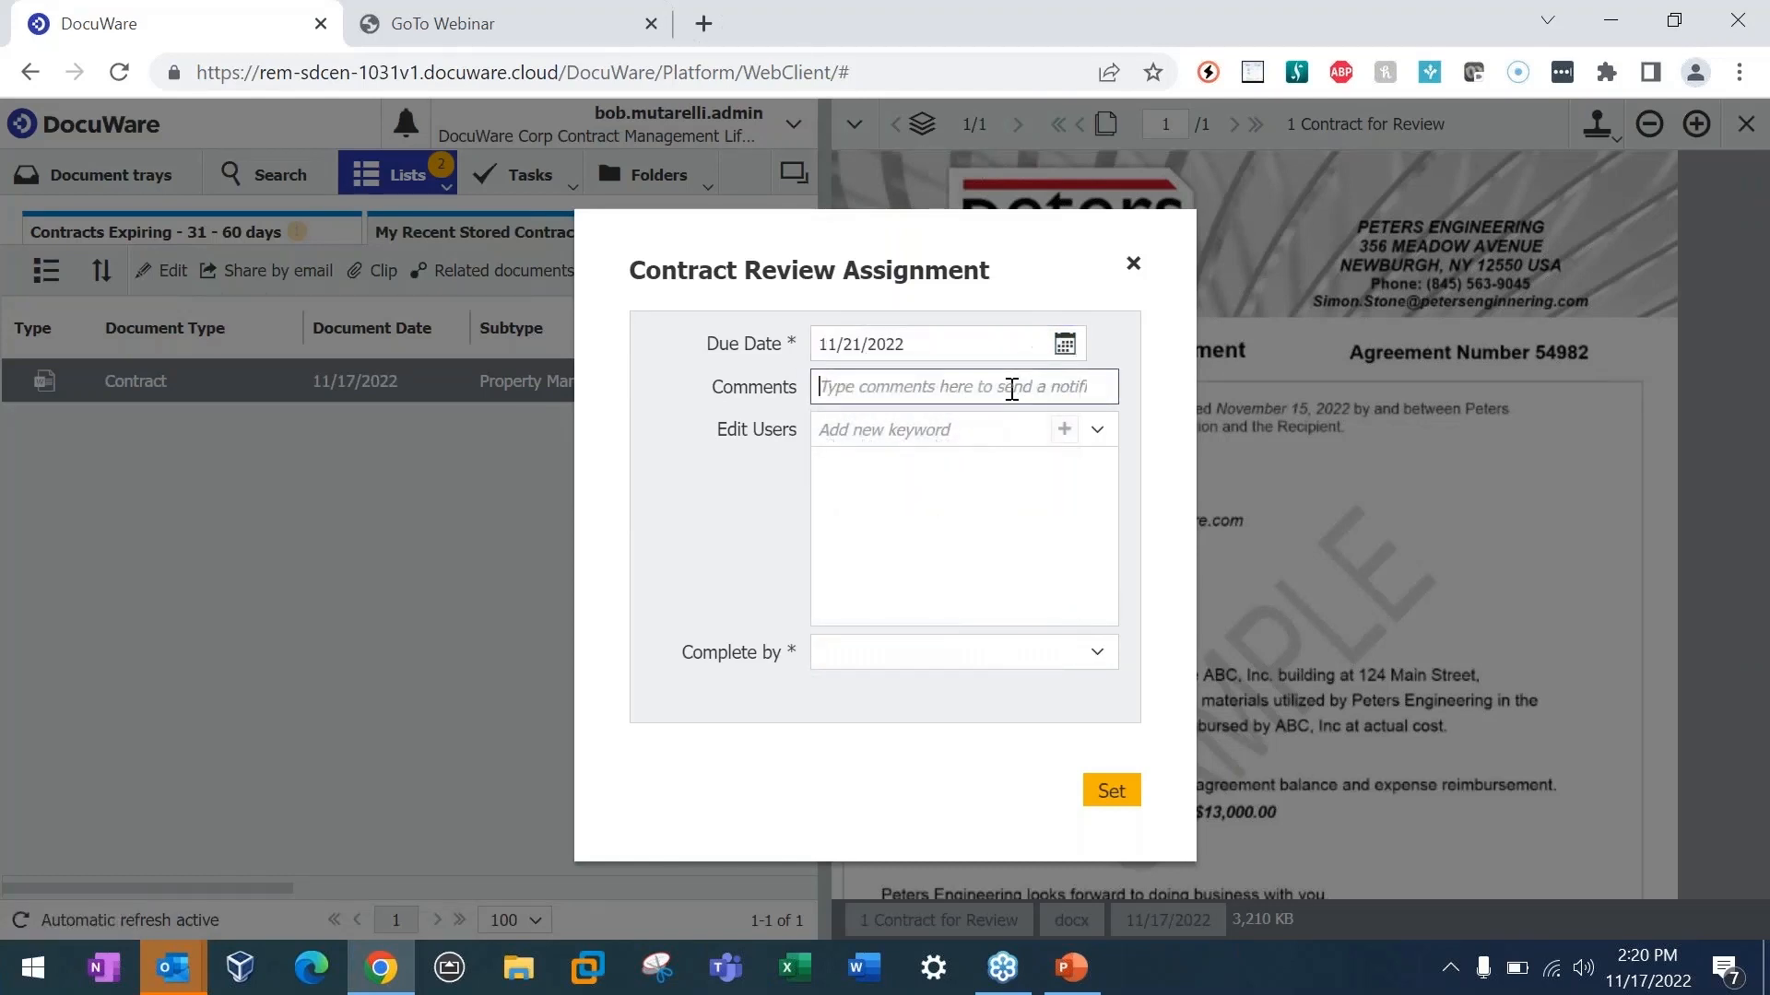
{"action": "type", "text": "P"}
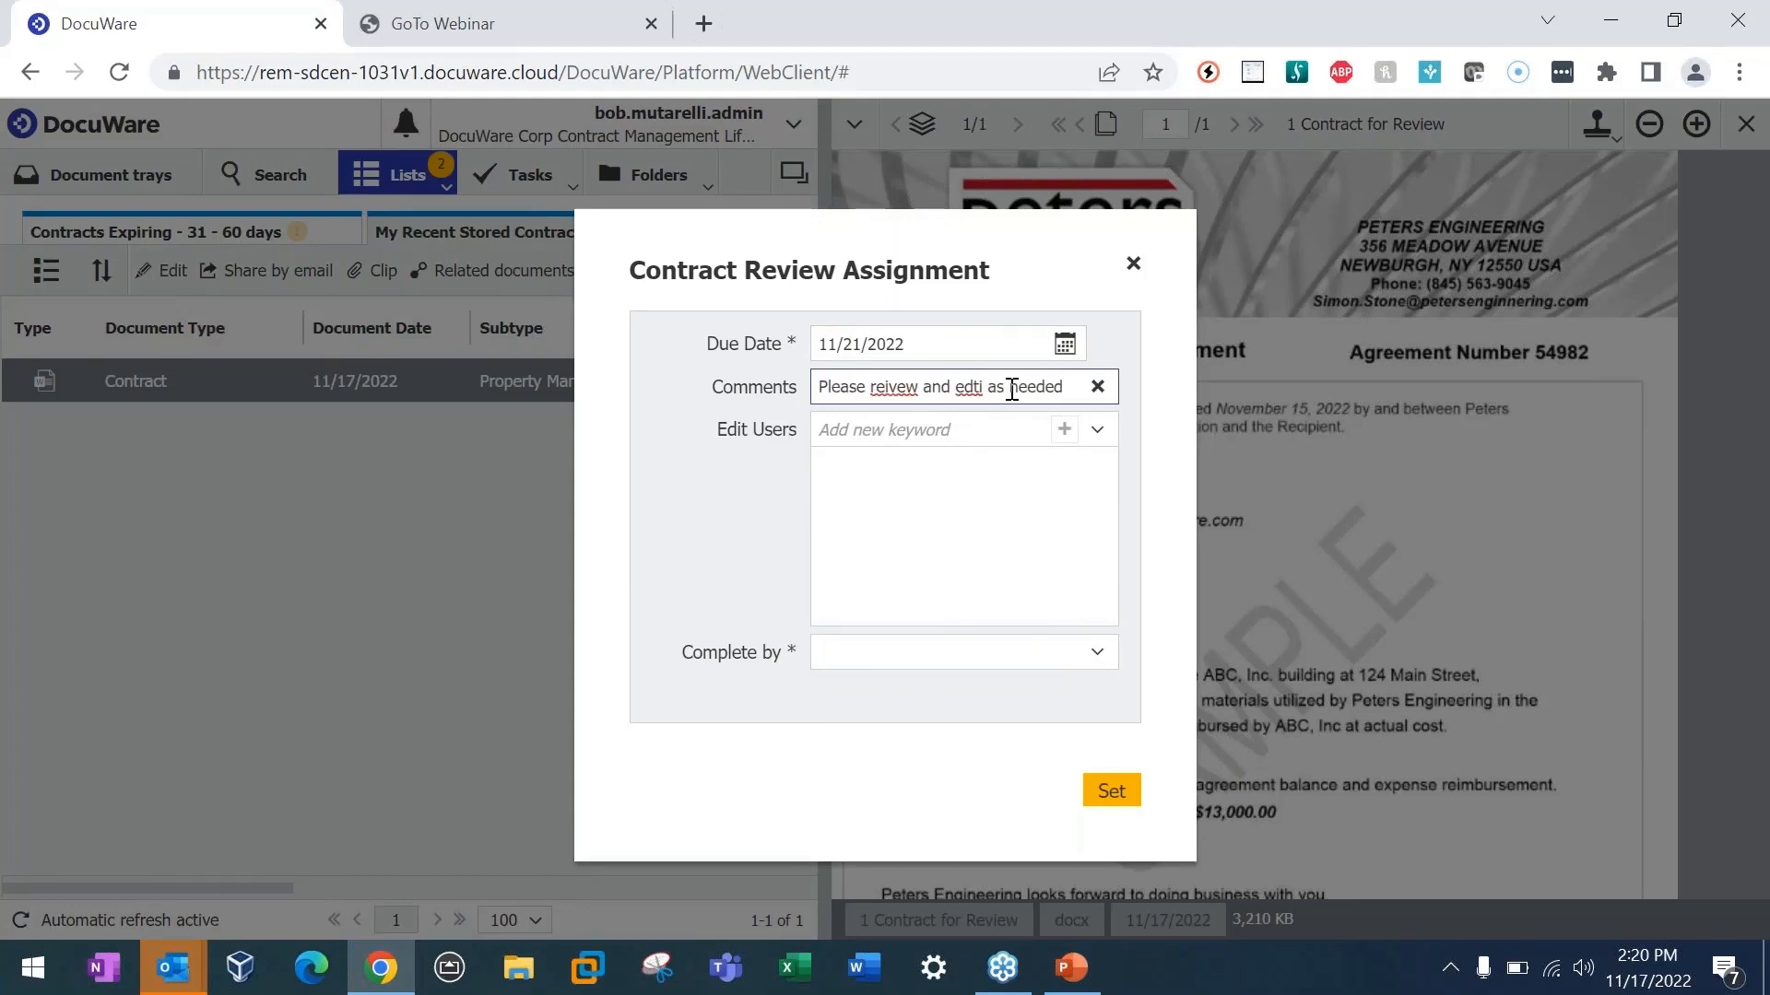
{"action": "double_click", "coordinate": [963, 385]}
{"action": "type", "text": "edit"}
{"action": "double_click", "coordinate": [895, 387]}
{"action": "type", "text": "review"}
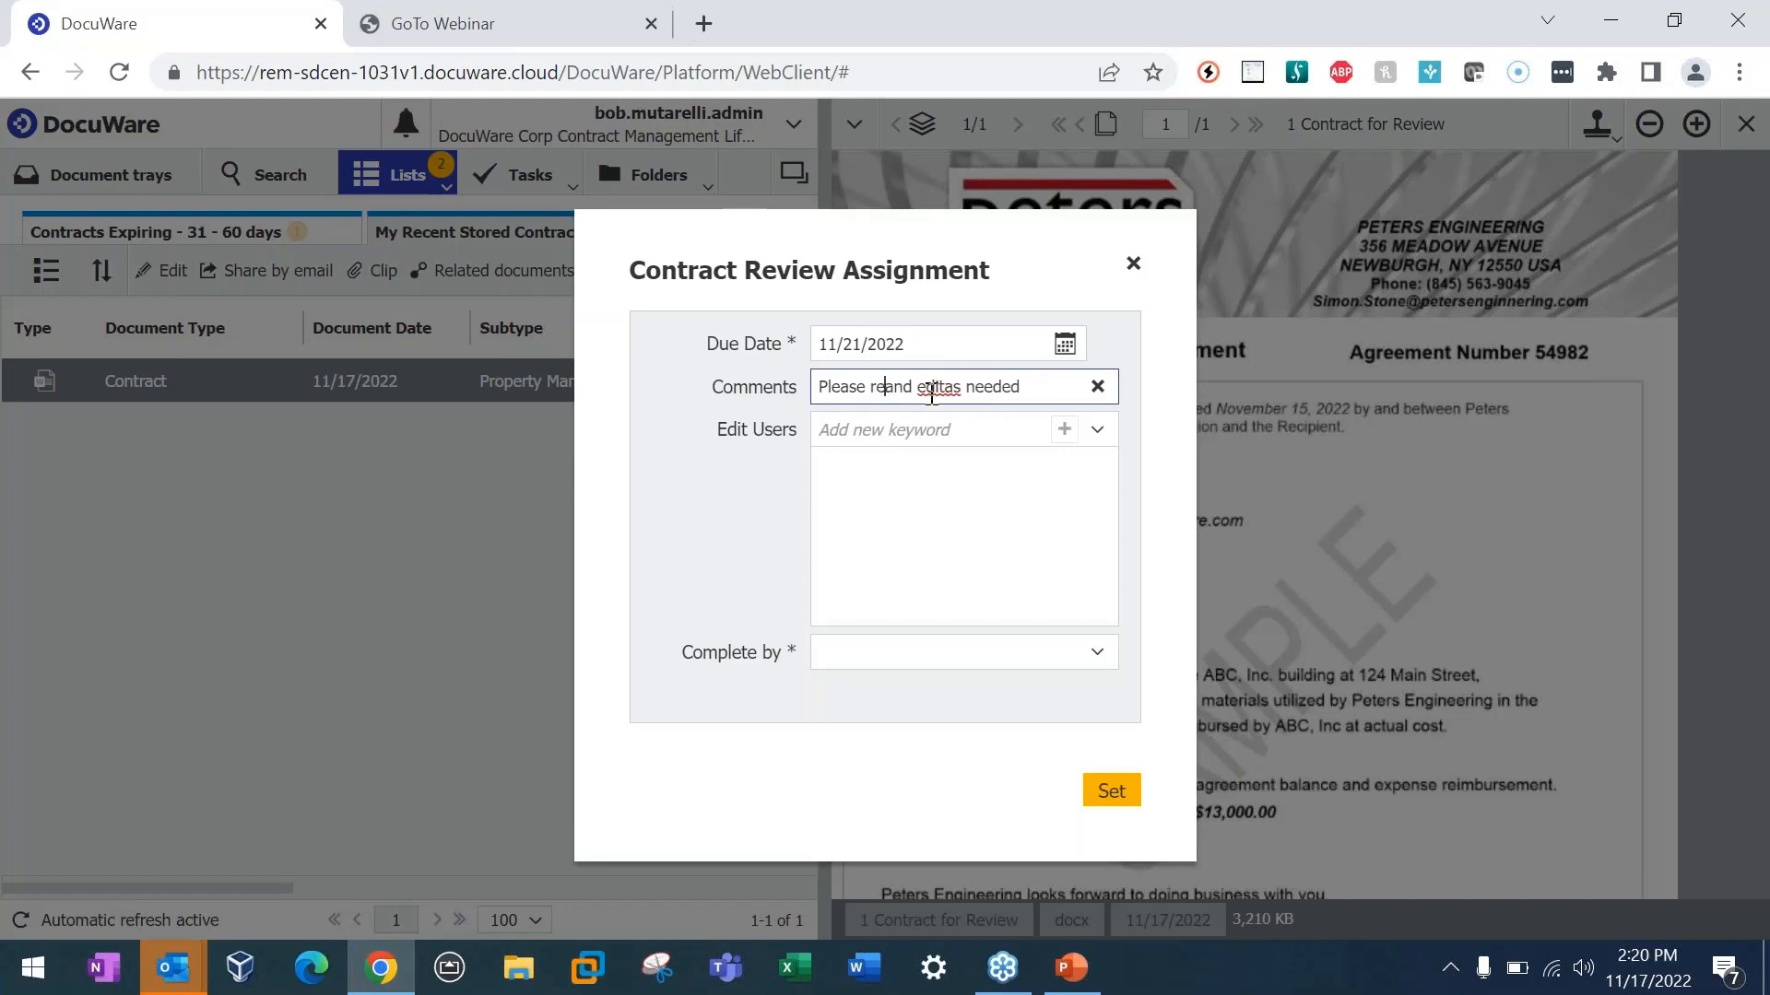
Step: Assign the review to the admin user, set Complete by to Anyone, and place the stamp beside the contract's recipient details
{"action": "left_click", "coordinate": [1097, 429]}
{"action": "left_click", "coordinate": [1039, 509]}
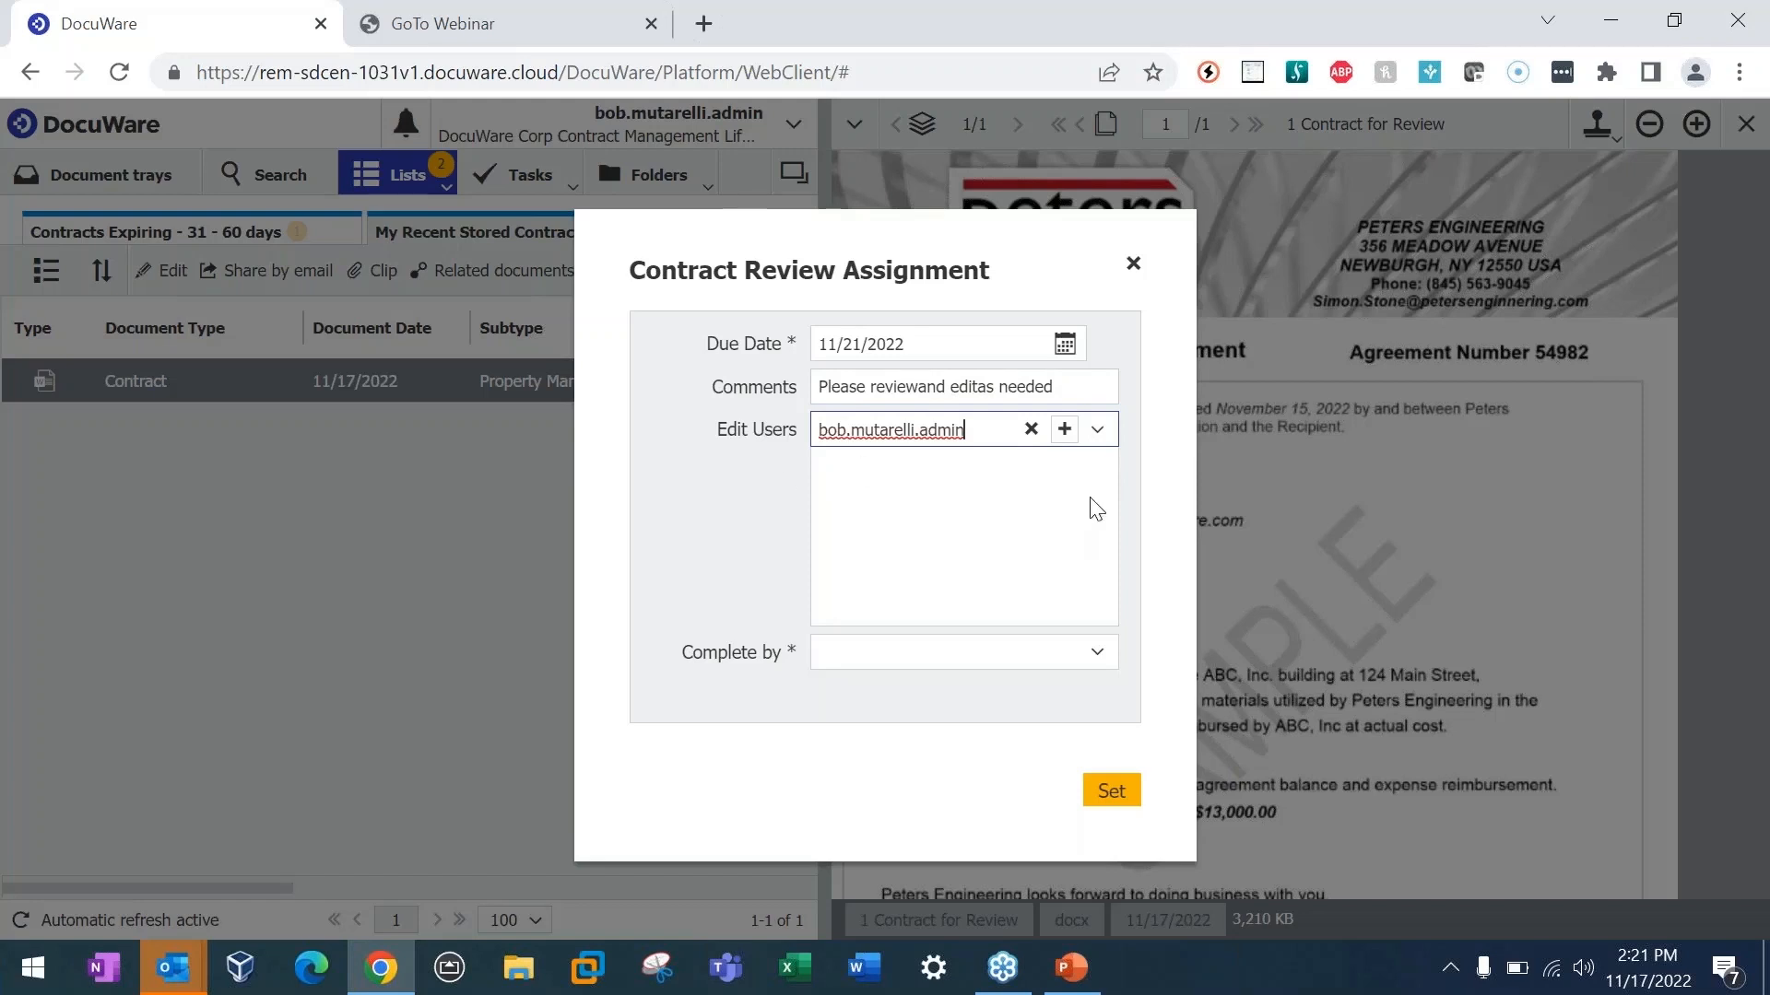
{"action": "left_click", "coordinate": [1096, 654]}
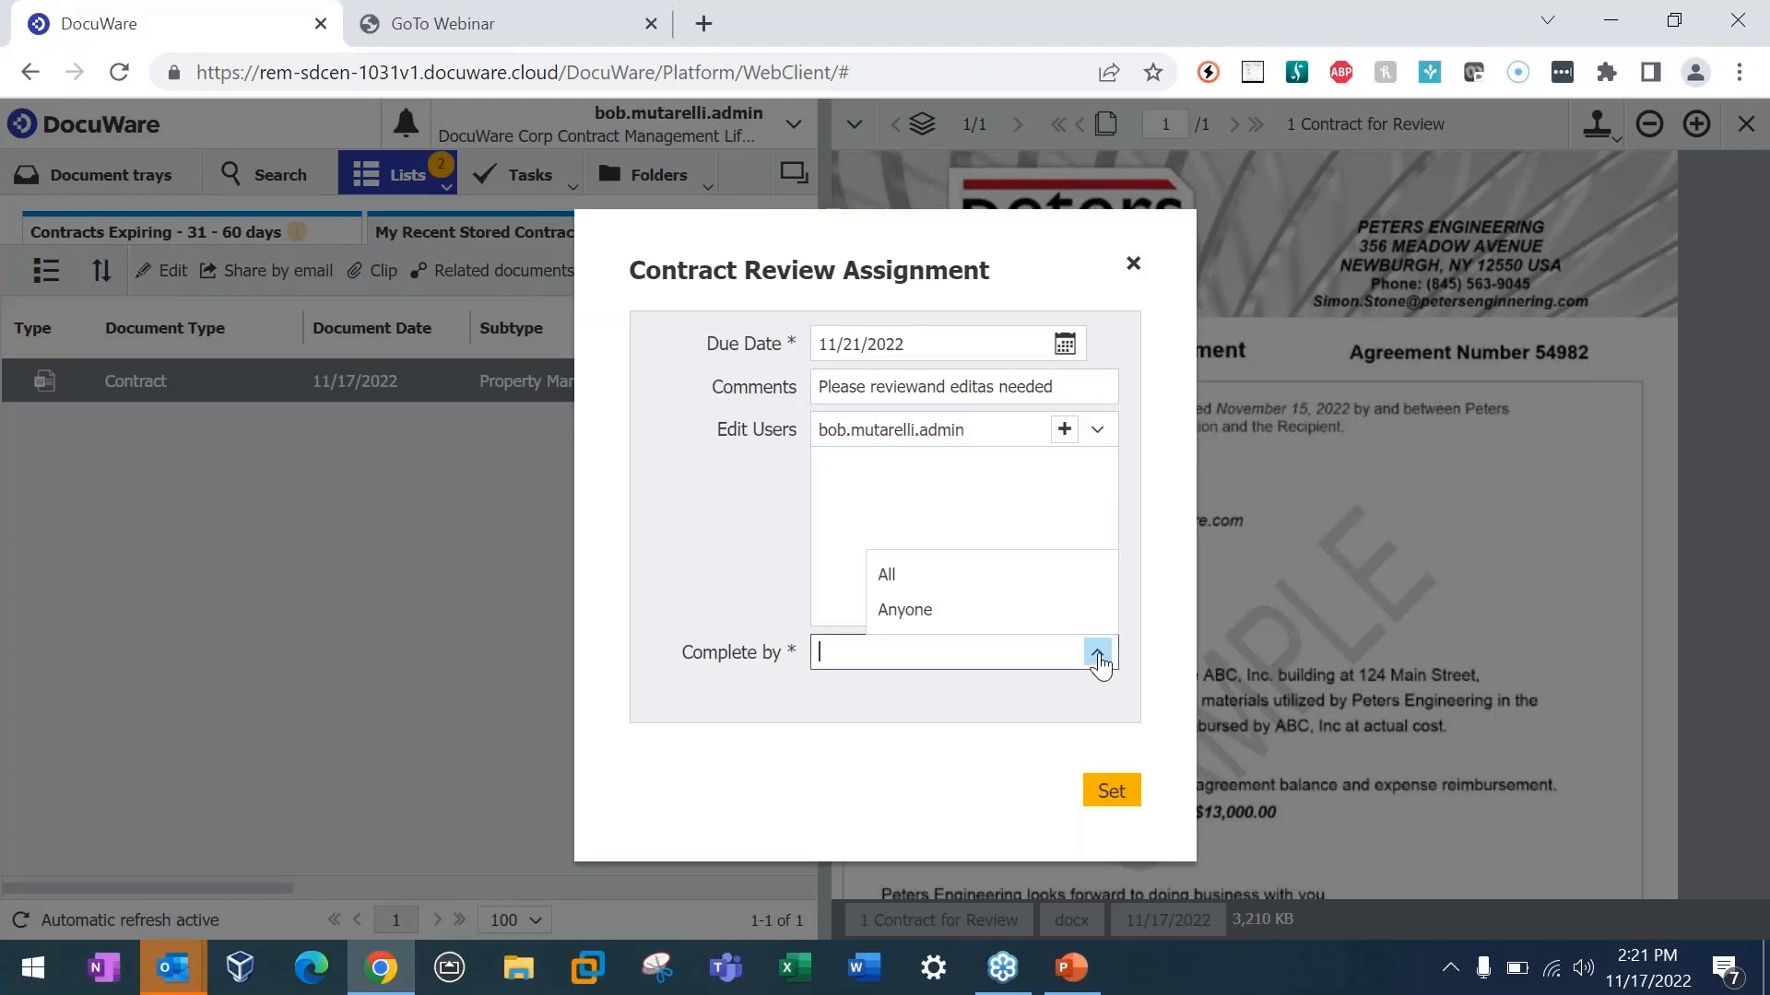
{"action": "left_click", "coordinate": [908, 615]}
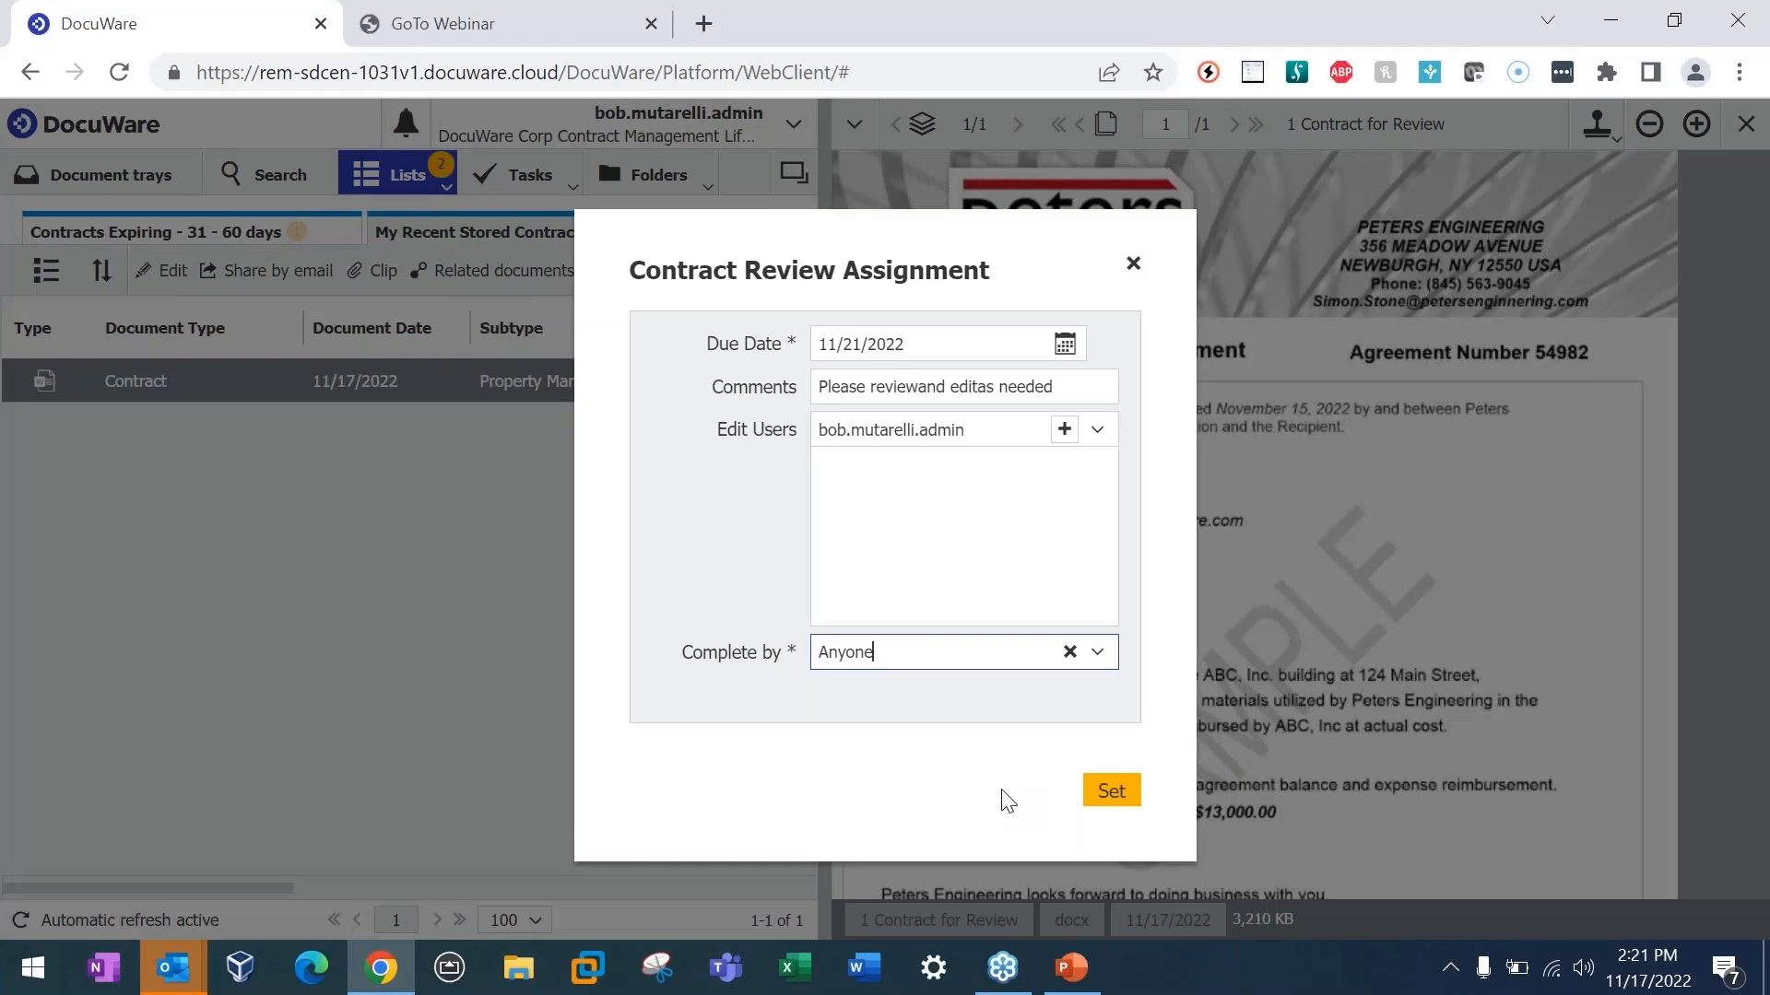
{"action": "left_click", "coordinate": [1120, 794]}
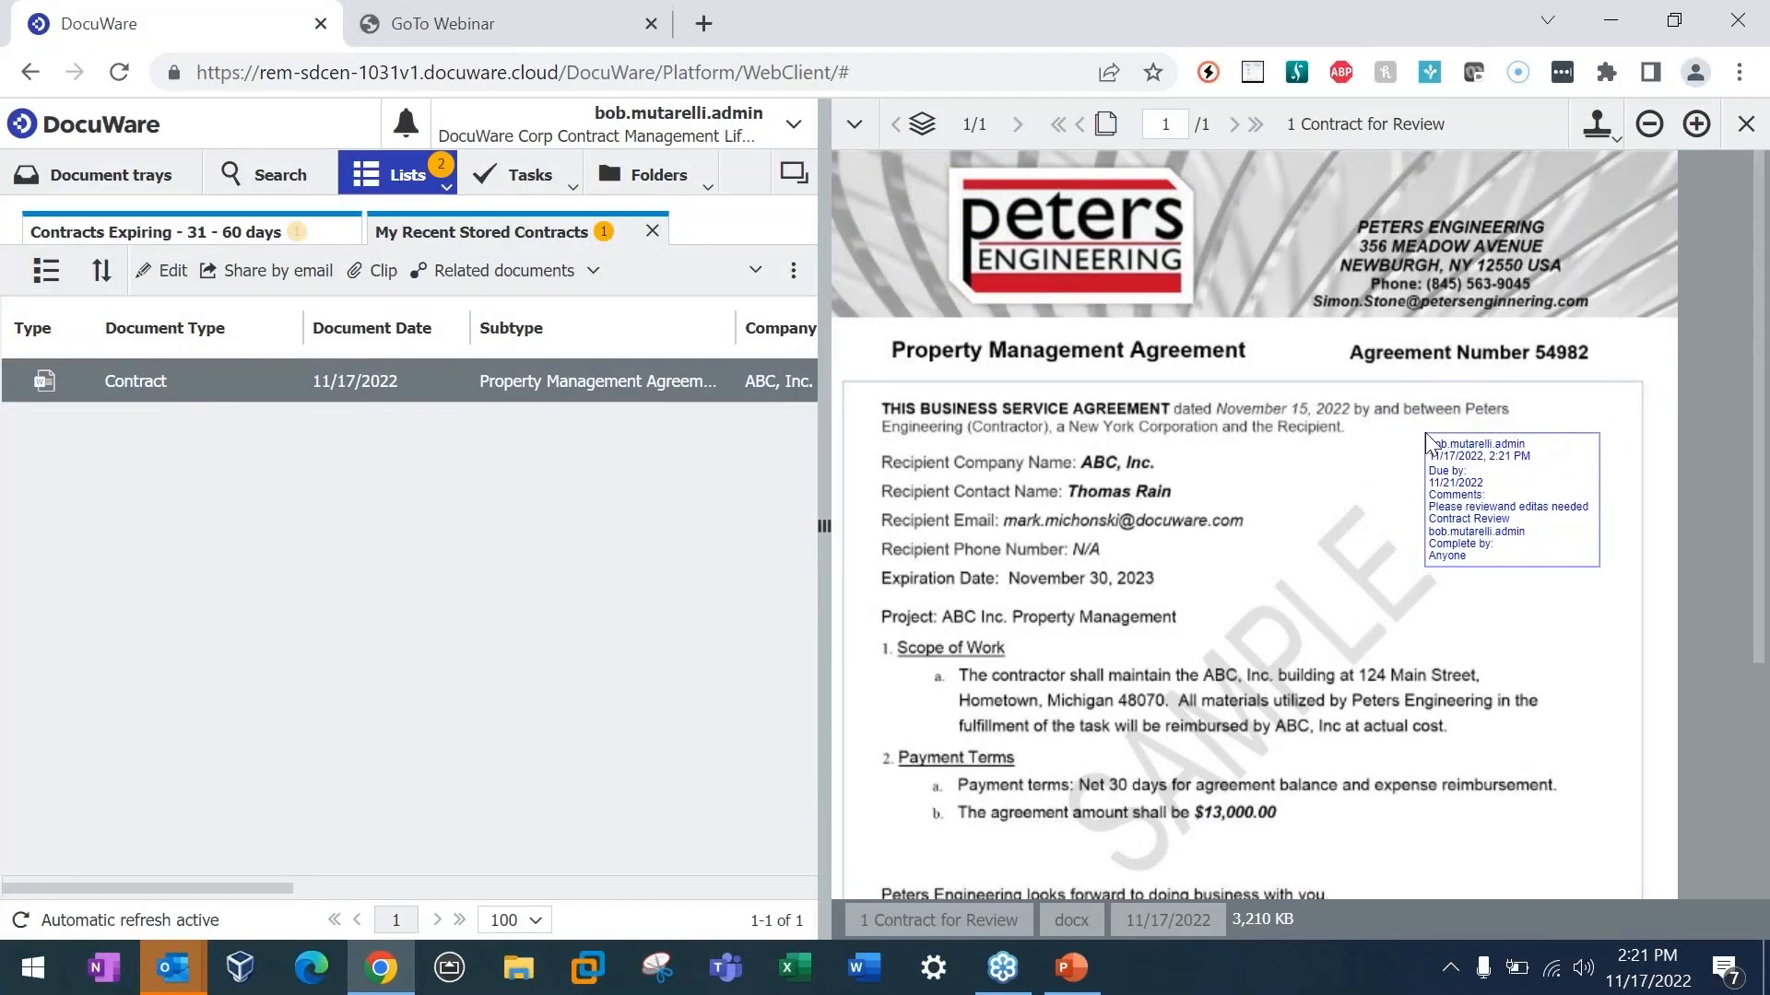
{"action": "left_click", "coordinate": [1426, 435]}
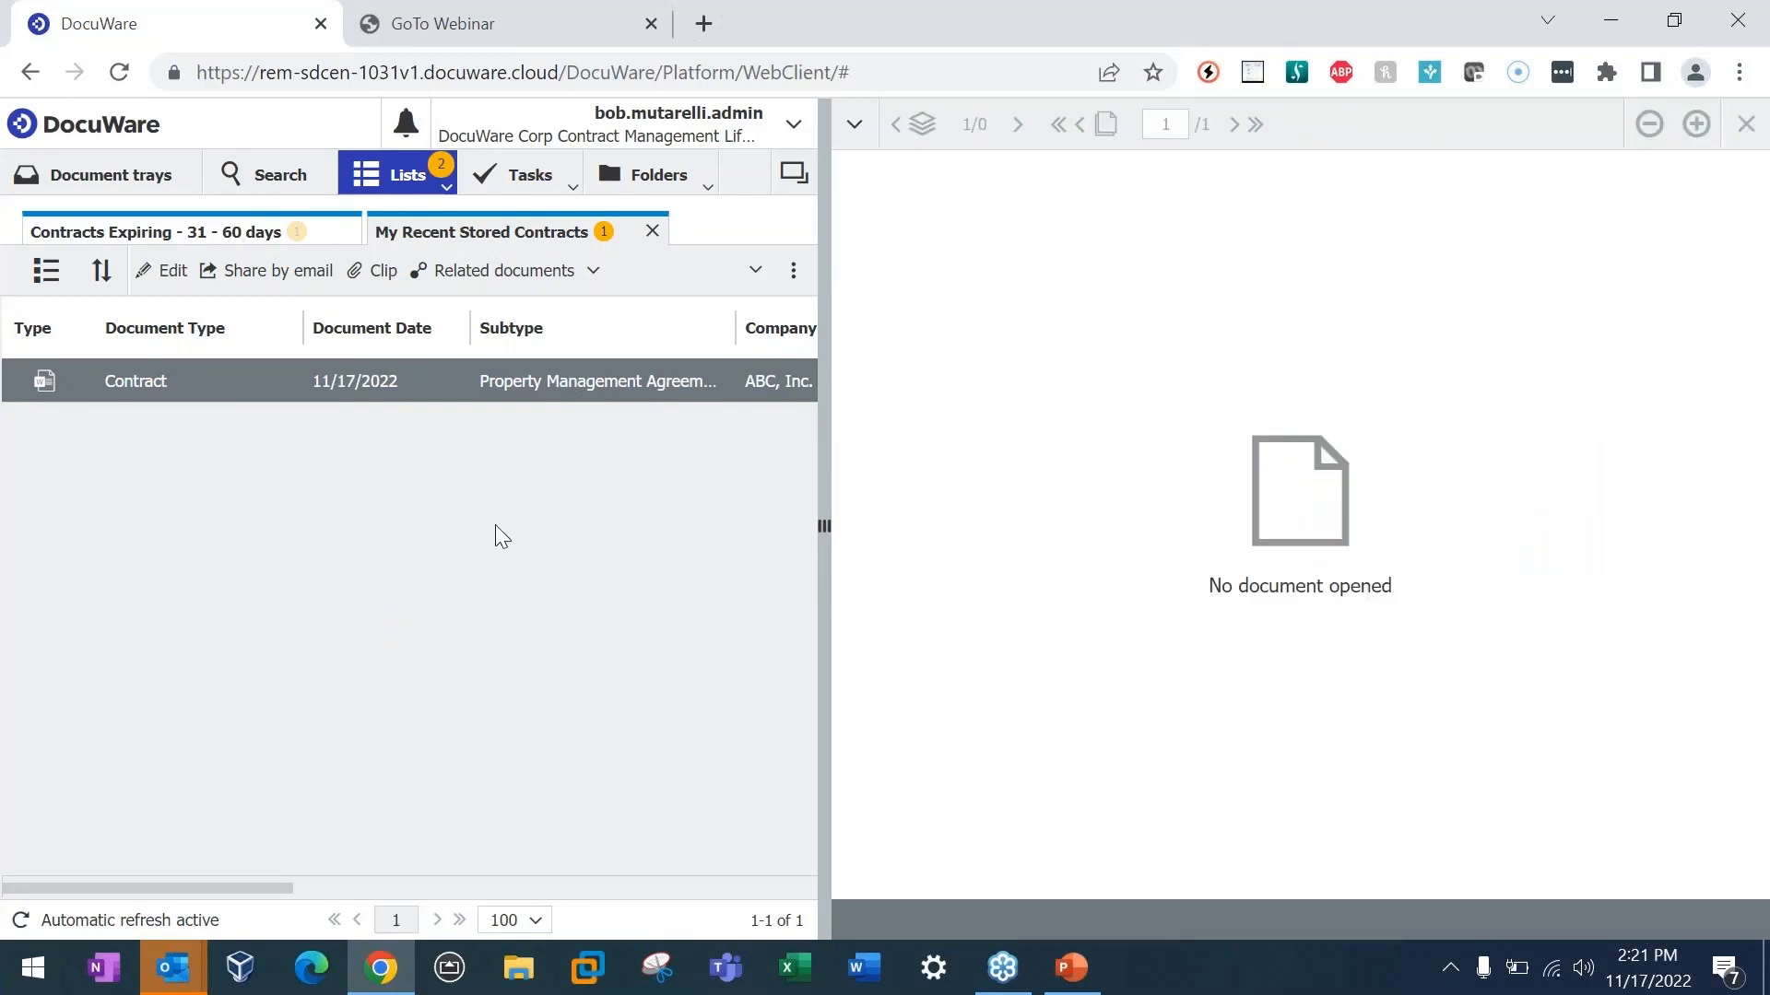
Step: Read the ABC, Inc. contract review notification in Outlook's Contracts Webinar folder and close the message
{"action": "mouse_move", "coordinate": [180, 979]}
{"action": "left_click", "coordinate": [549, 270]}
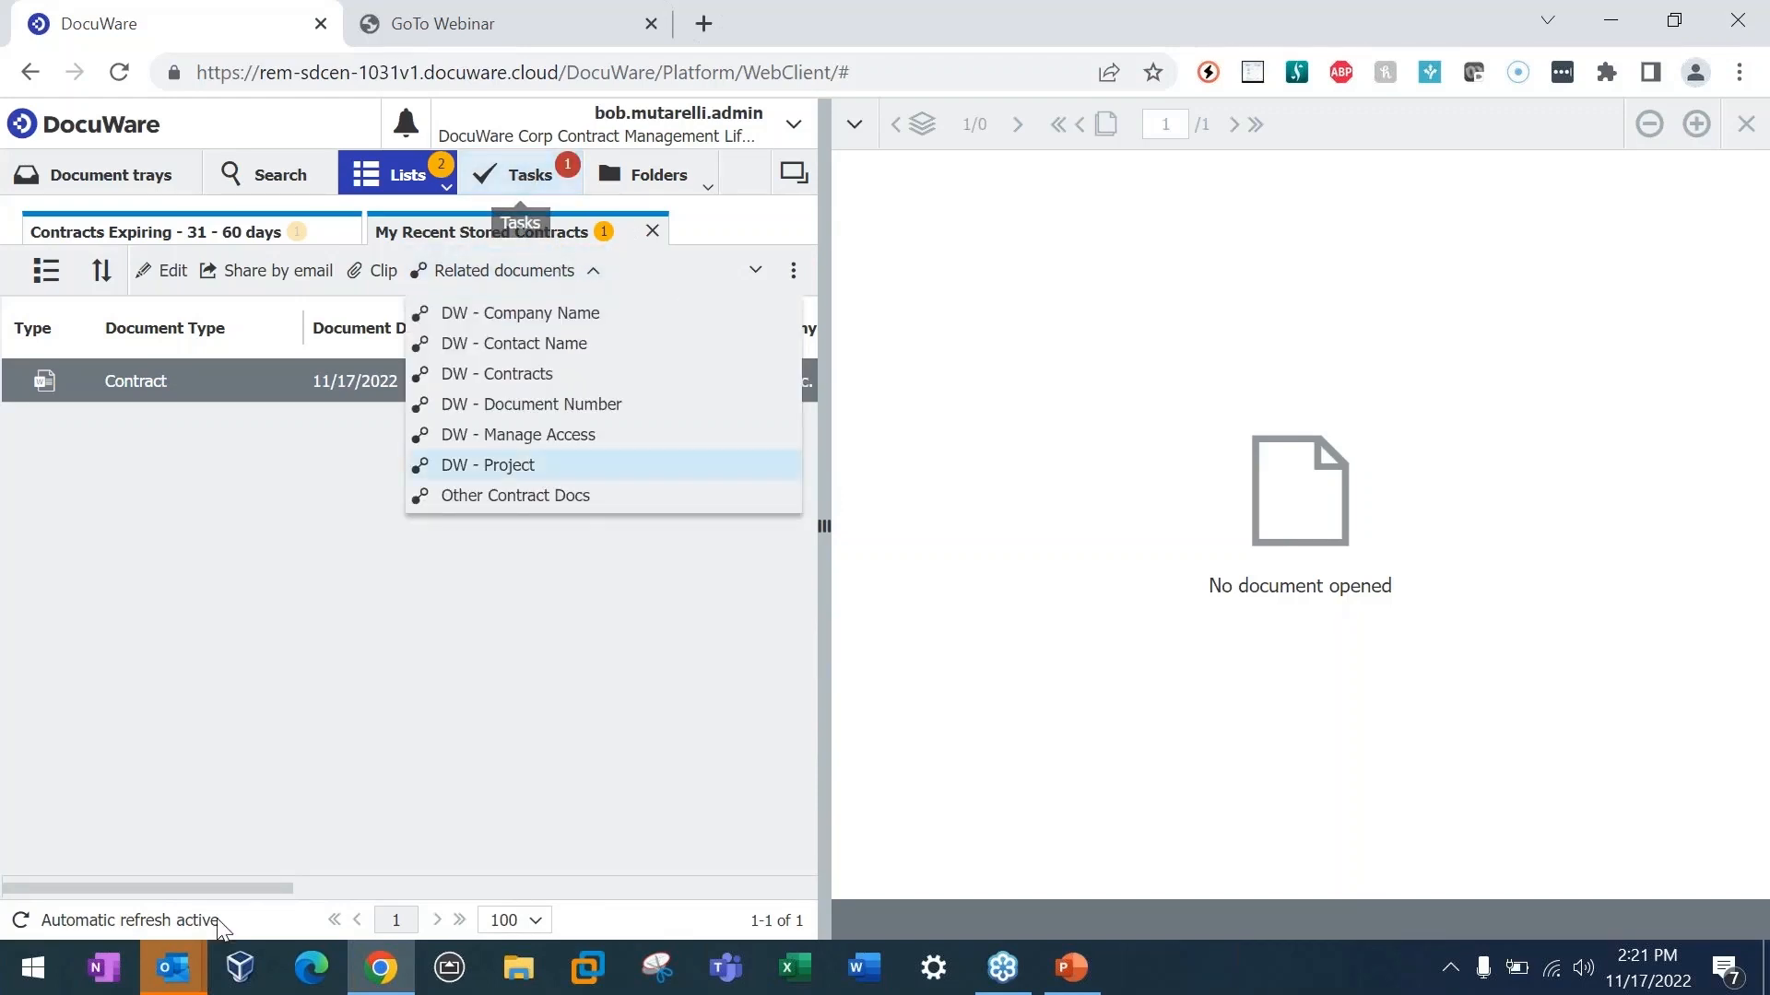
{"action": "left_click", "coordinate": [93, 882]}
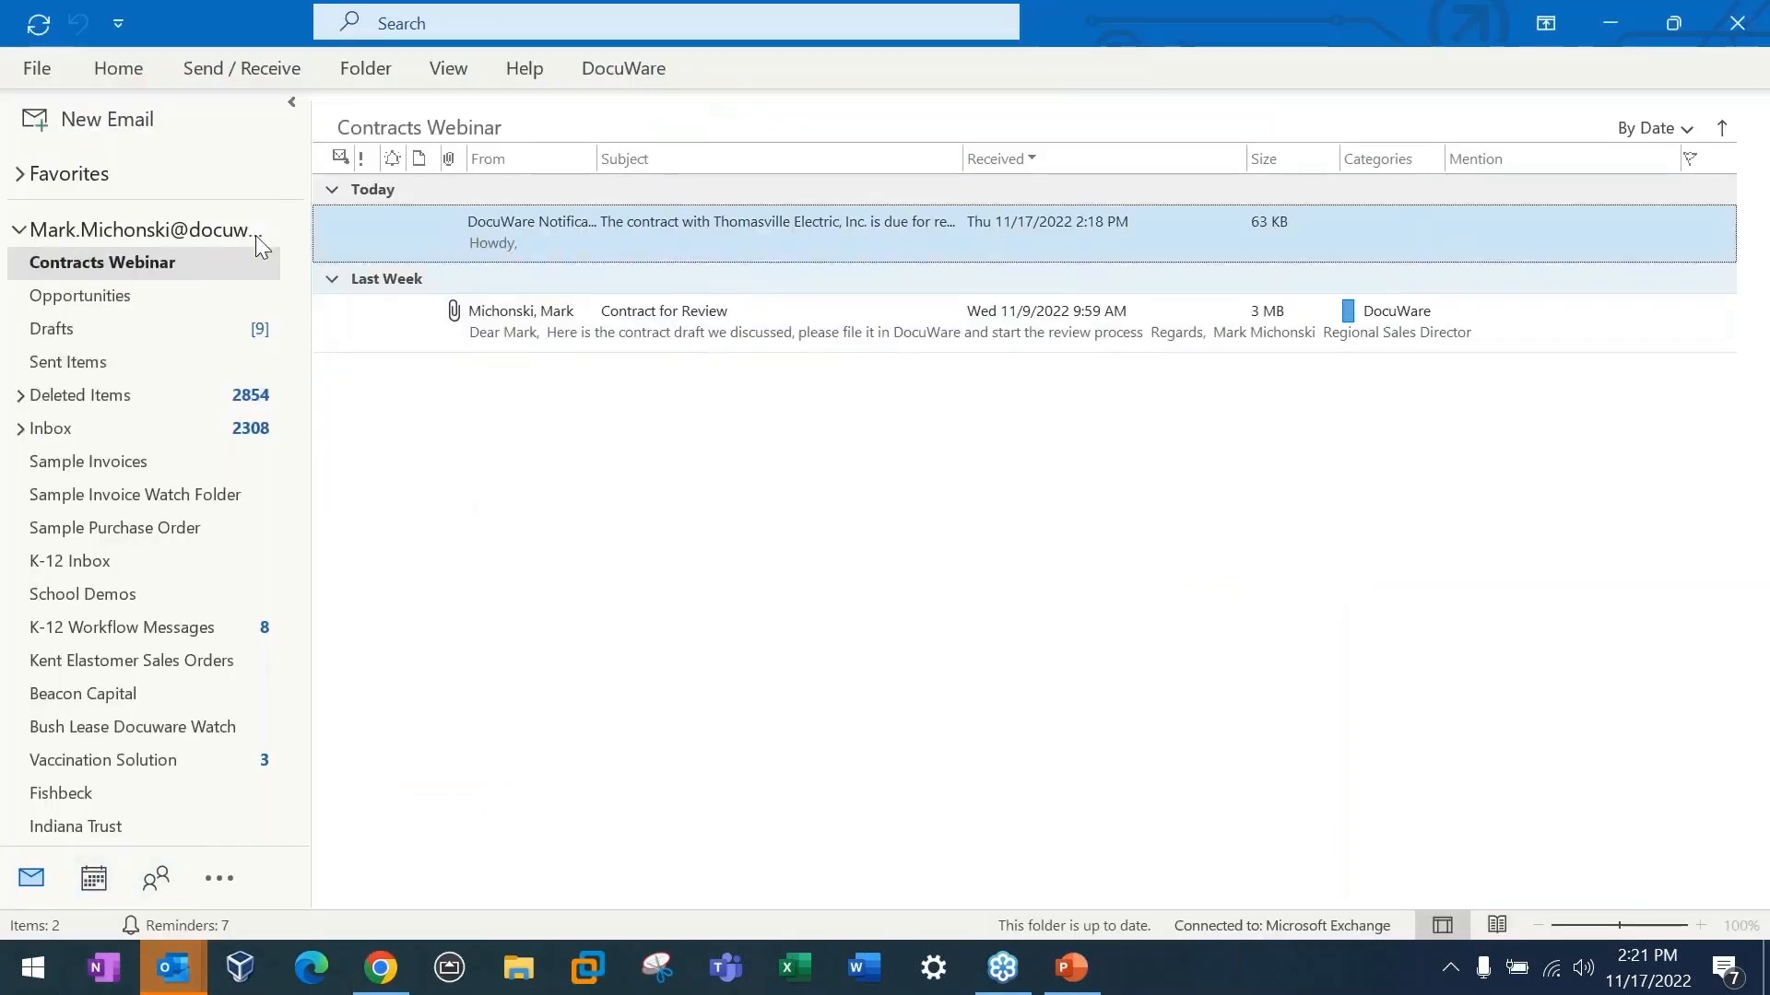
{"action": "left_click", "coordinate": [692, 230]}
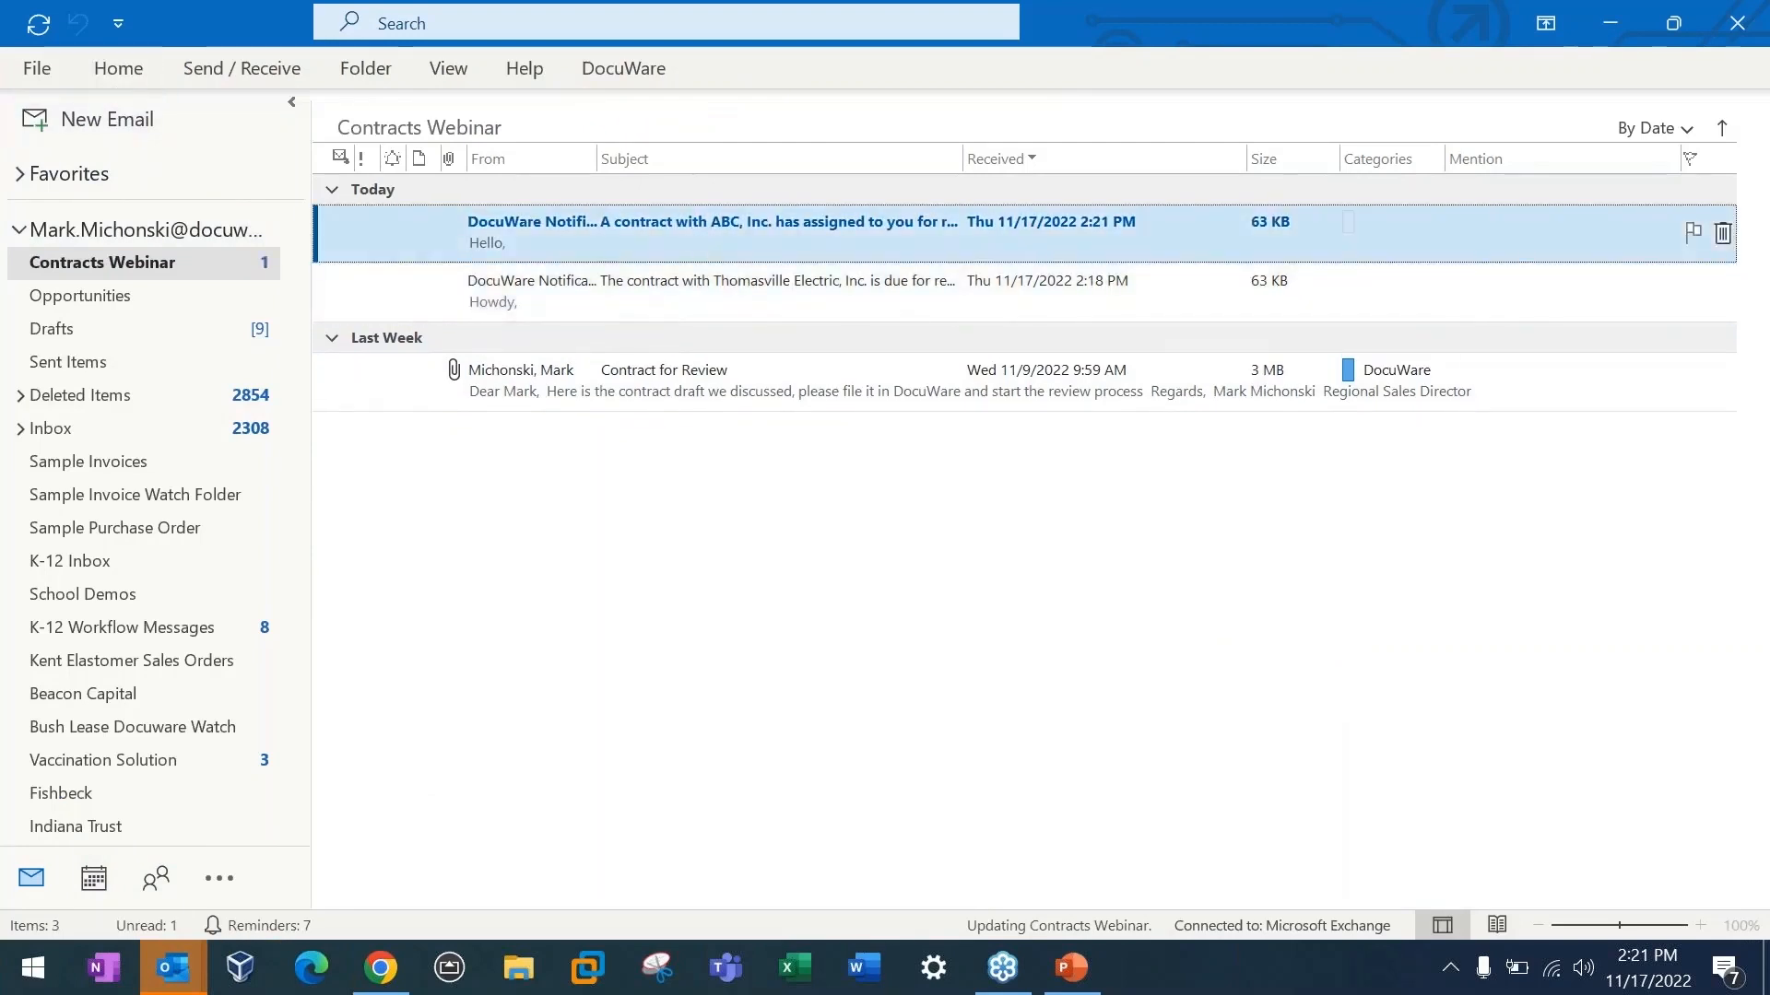
{"action": "double_click", "coordinate": [691, 228]}
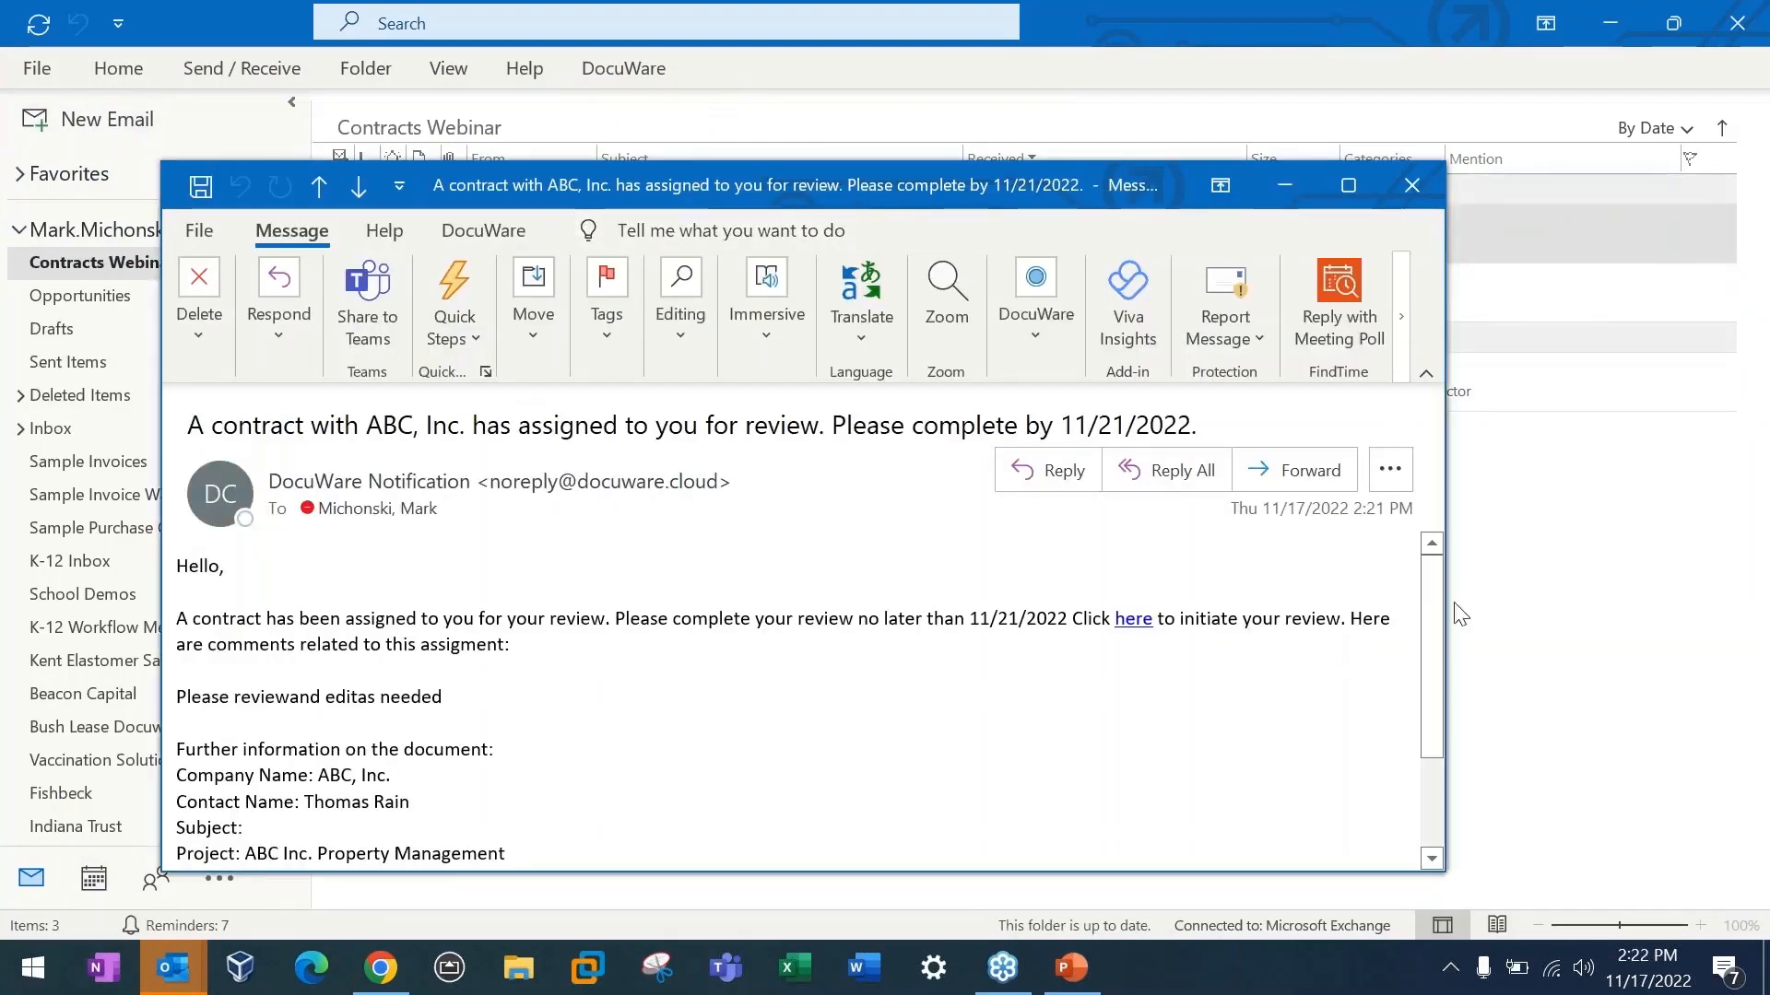
{"action": "left_click", "coordinate": [1412, 185]}
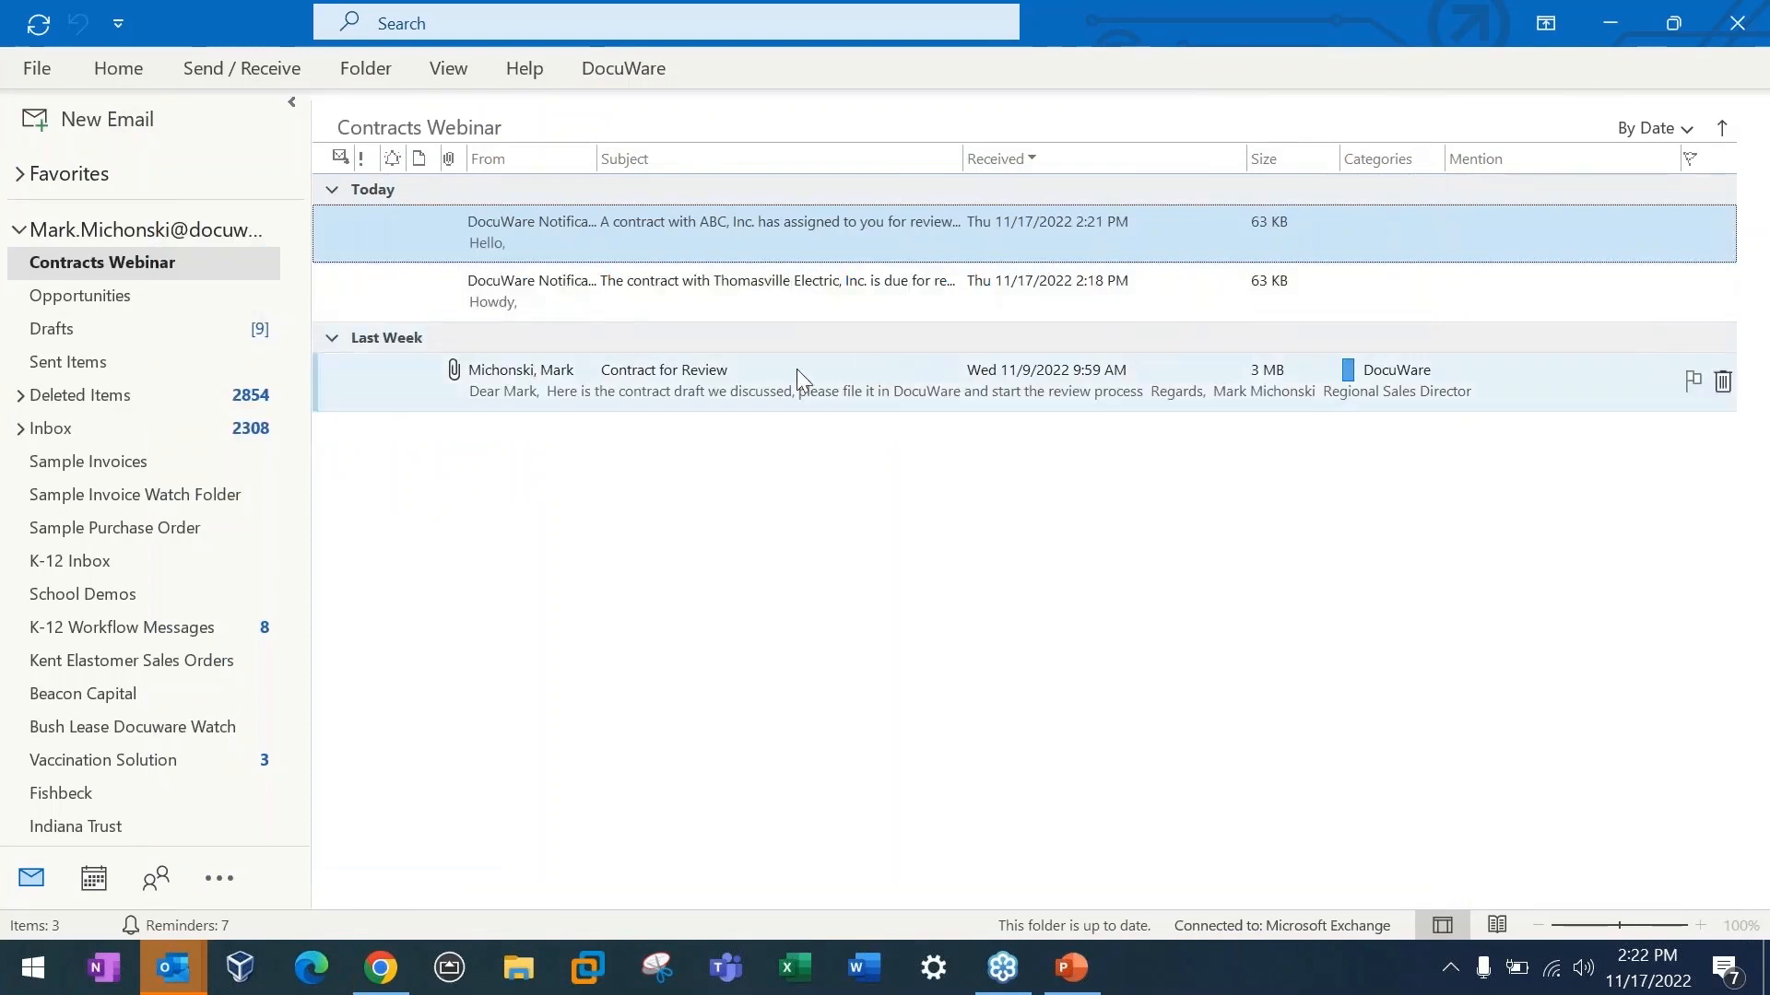
Step: Switch back to DocuWare and open the Contract Review task in the DW - Assign To list
{"action": "key", "text": "alt+Tab"}
{"action": "left_click", "coordinate": [513, 175]}
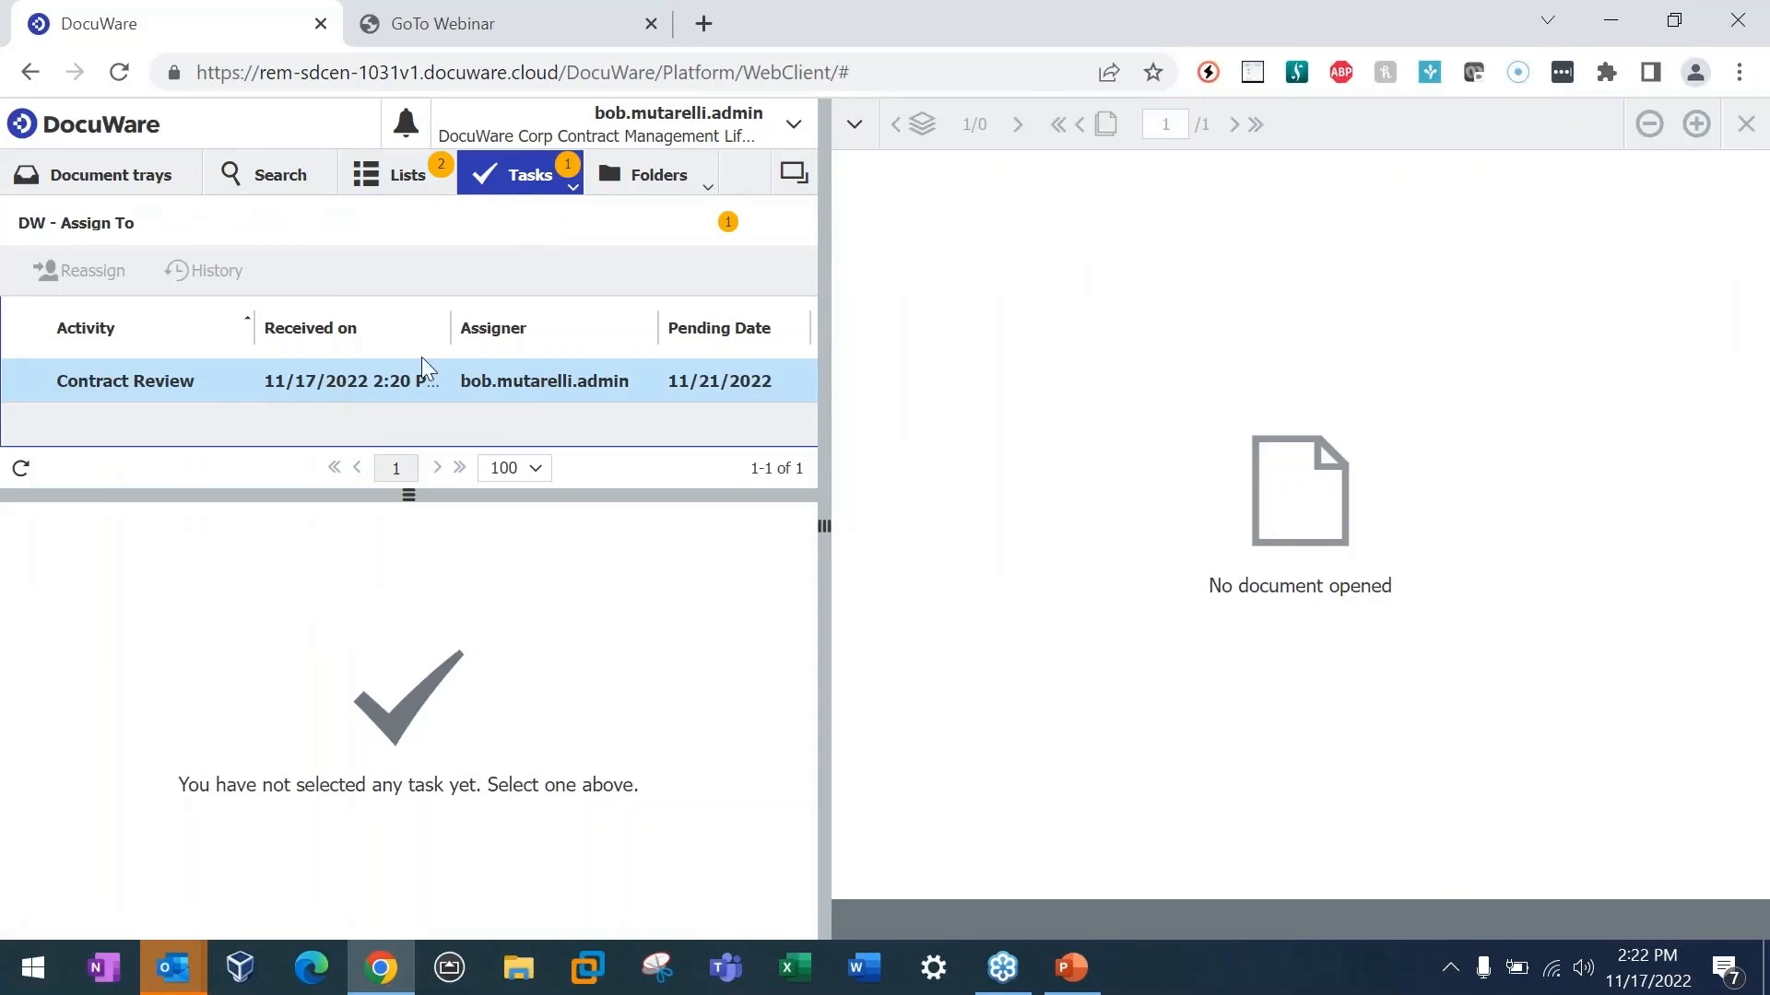
{"action": "left_click", "coordinate": [242, 391]}
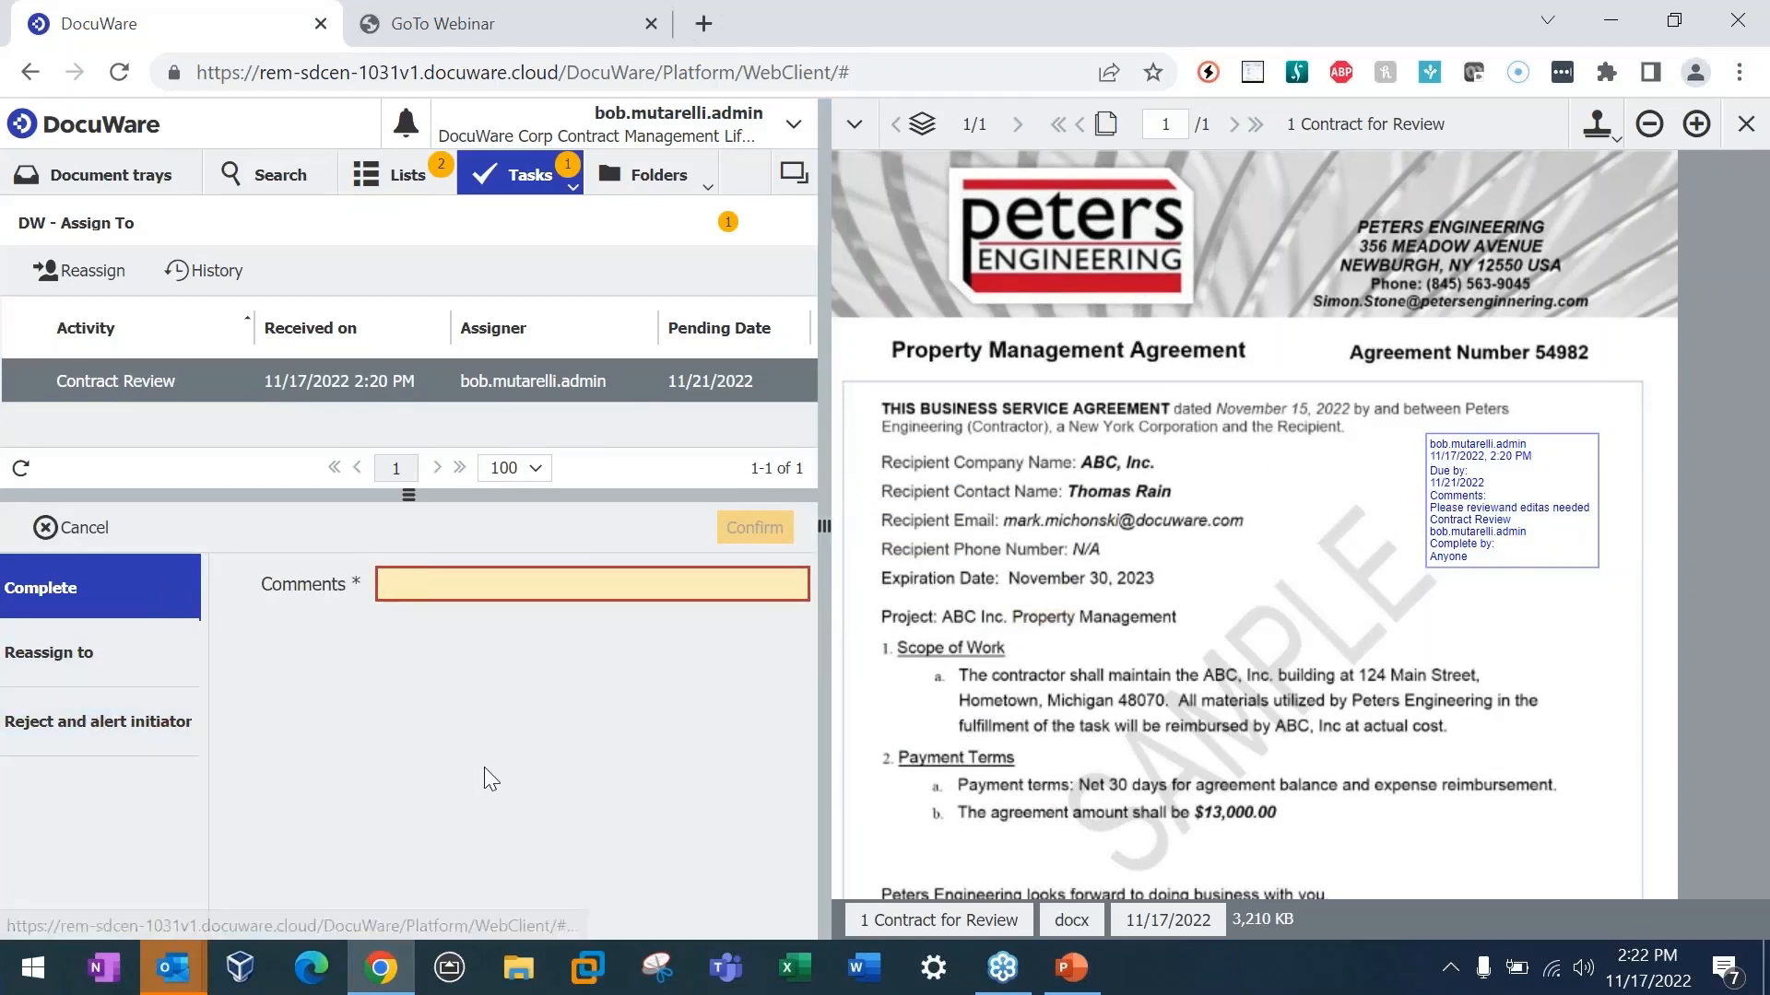
Step: Try the rejection reason "sadfasdf", check the users available for reassigning the task, and return to the Complete option
{"action": "left_click", "coordinate": [66, 747]}
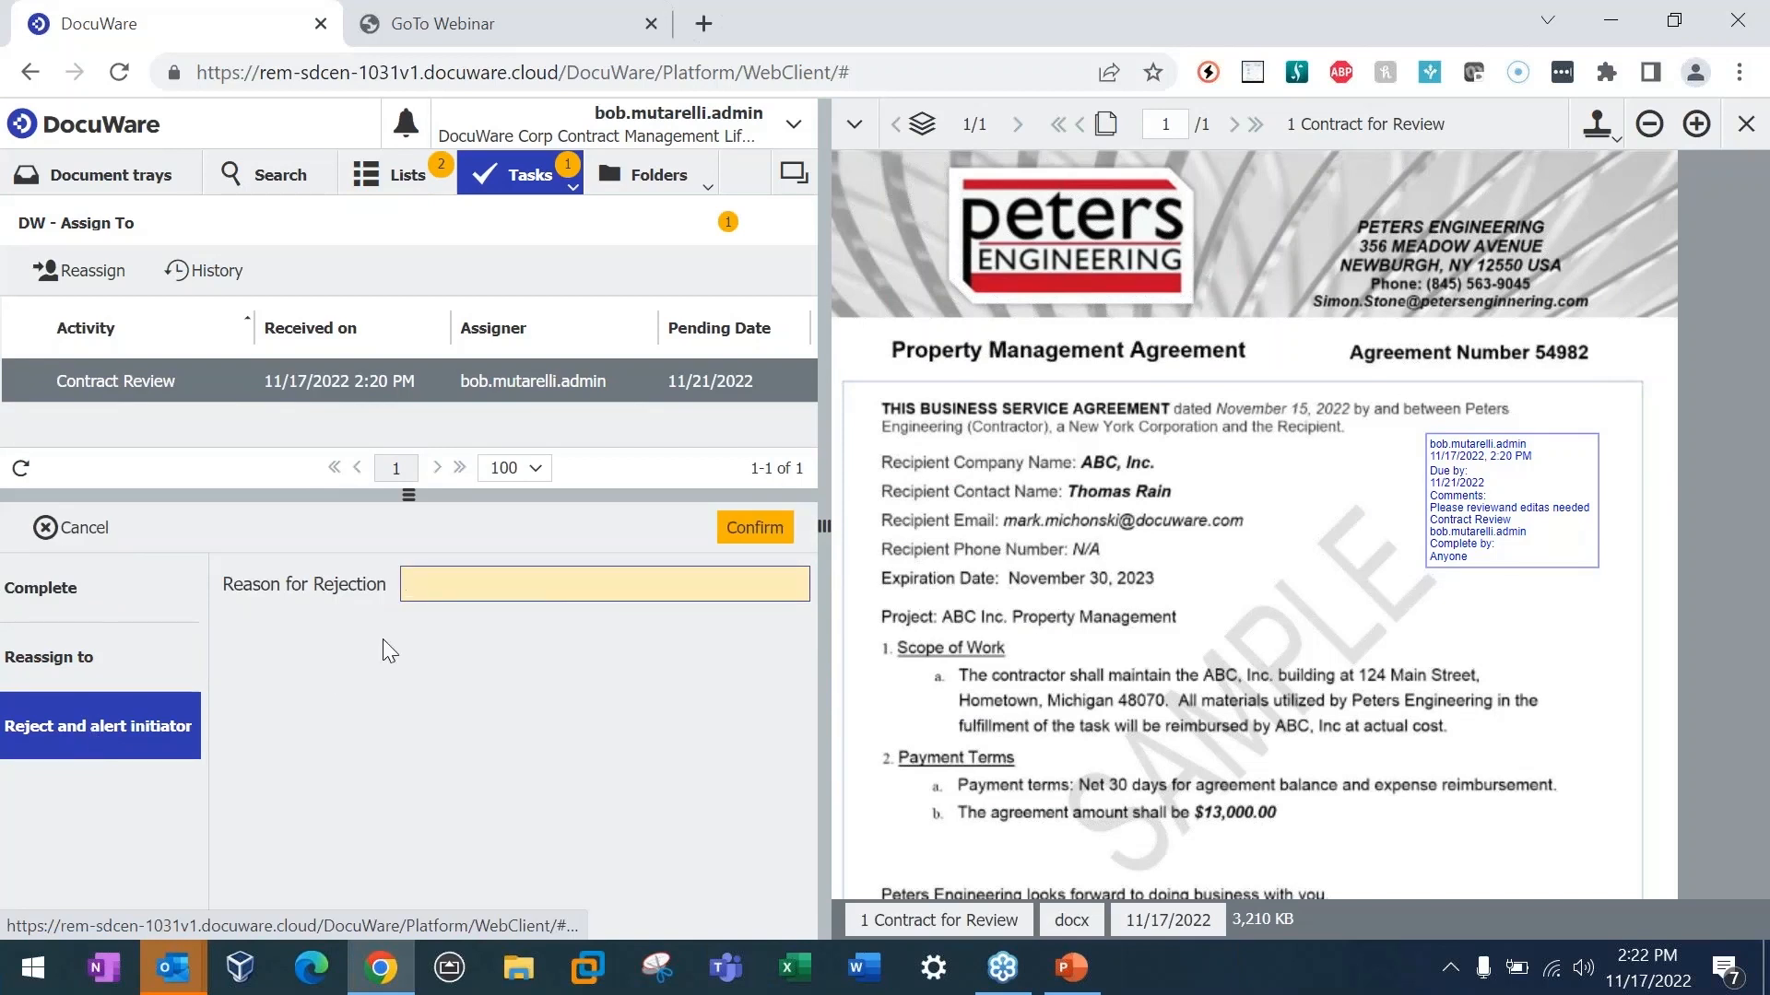
{"action": "left_click", "coordinate": [543, 586]}
{"action": "type", "text": "sadfasdf"}
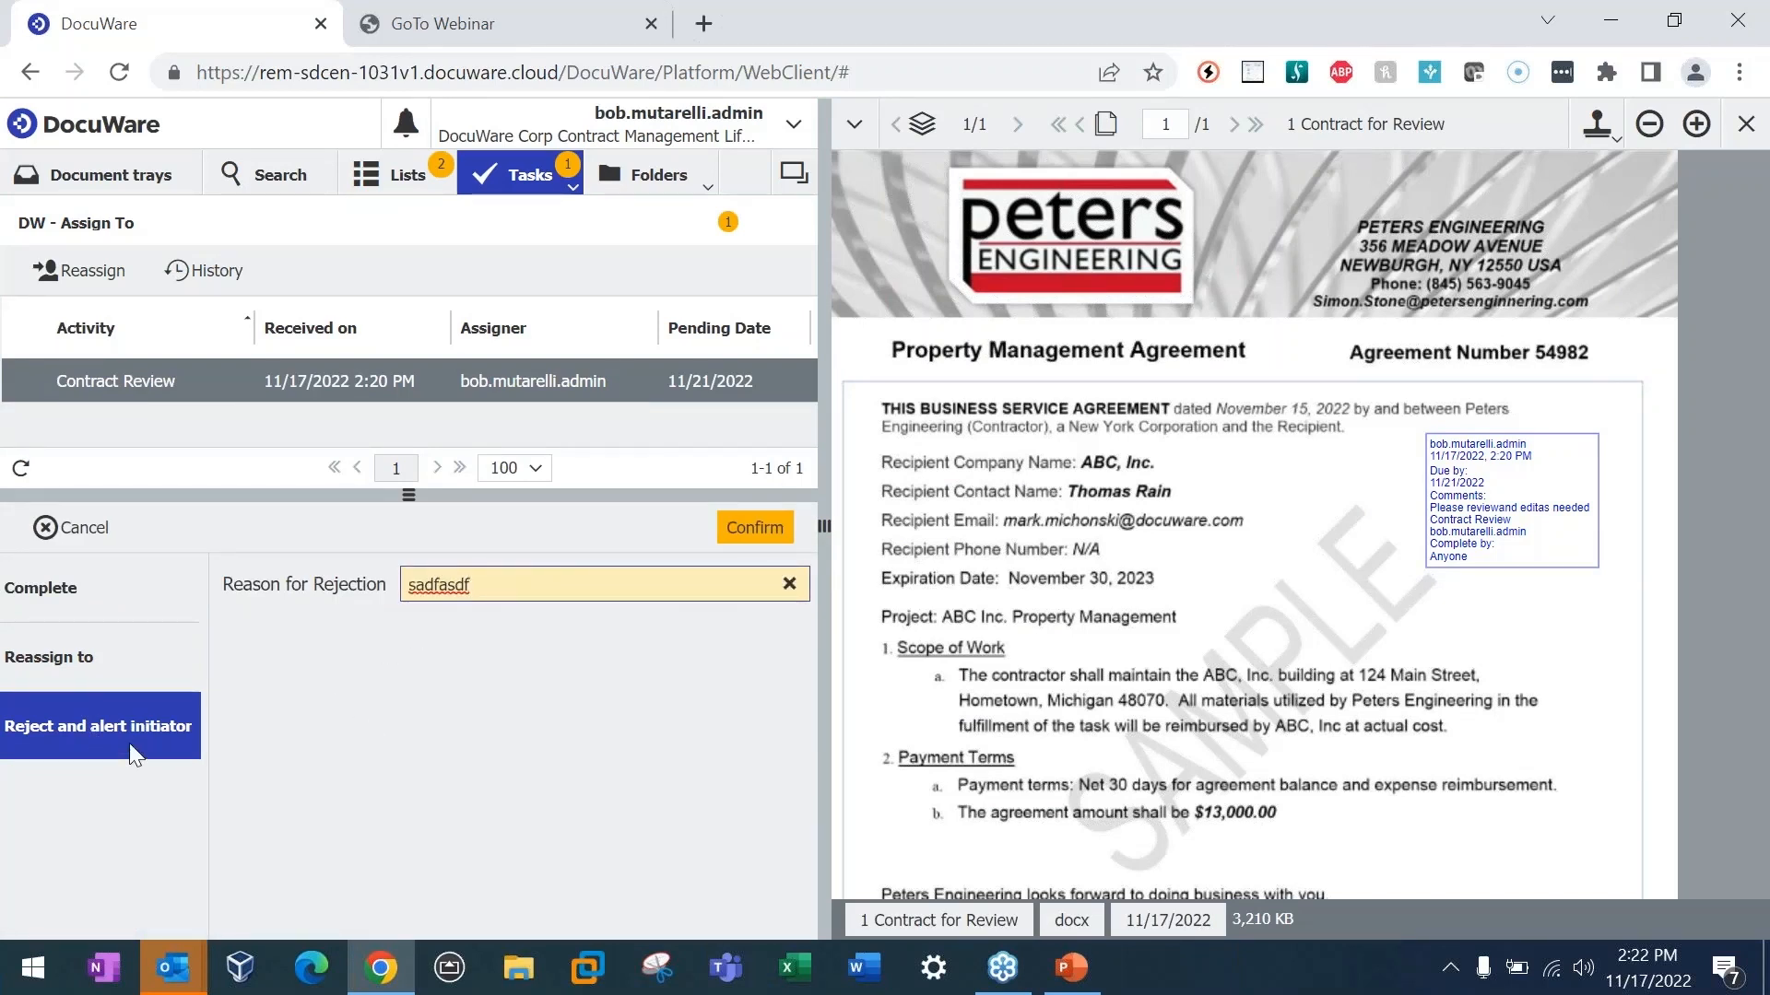
{"action": "left_click", "coordinate": [73, 656]}
{"action": "left_click", "coordinate": [789, 584]}
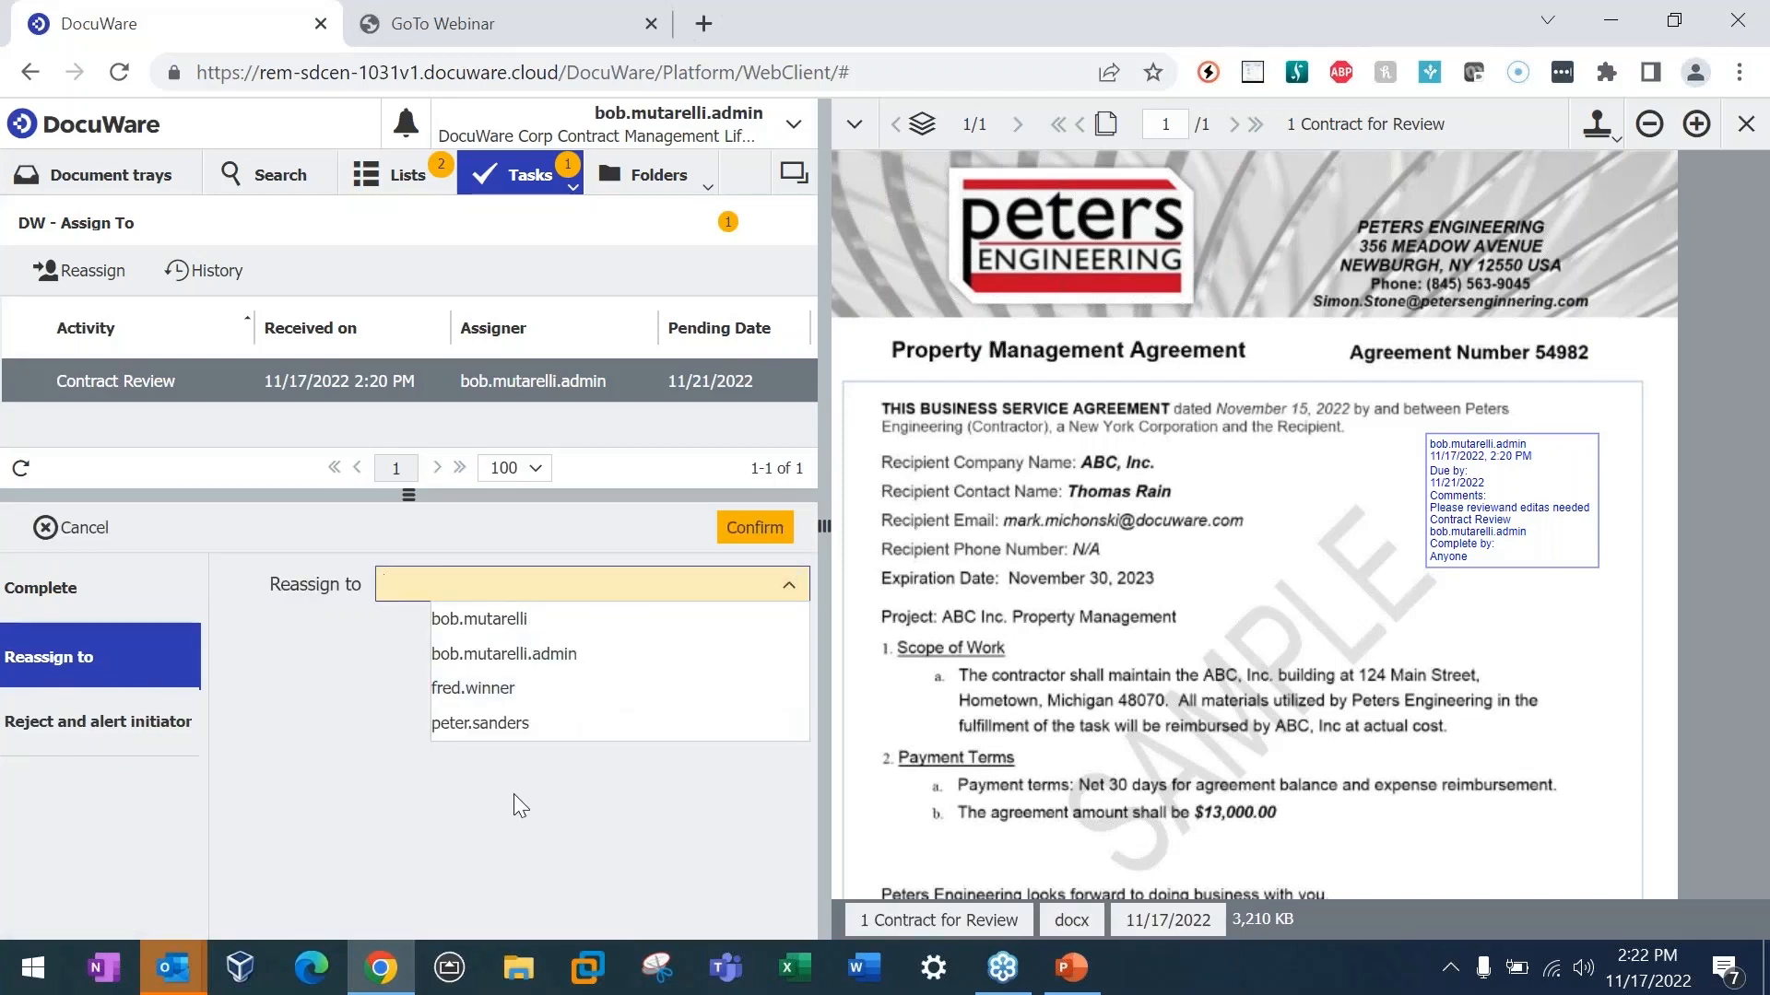
{"action": "left_click", "coordinate": [512, 819]}
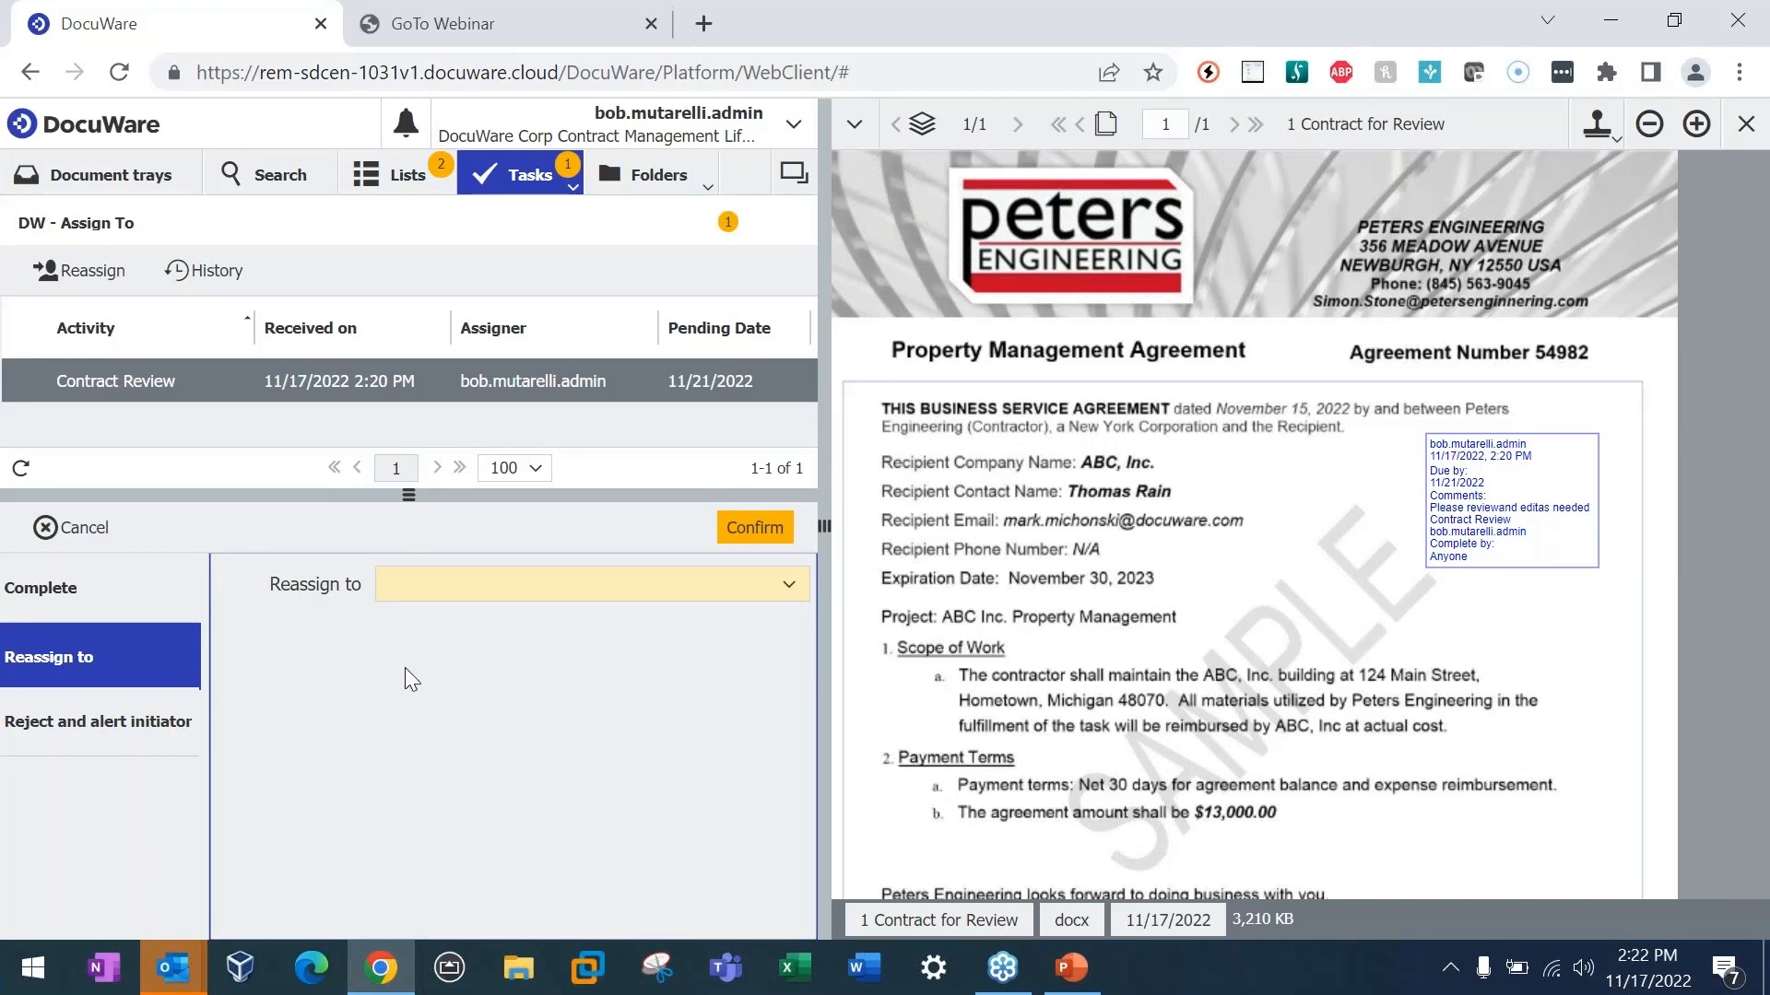
{"action": "left_click", "coordinate": [55, 588]}
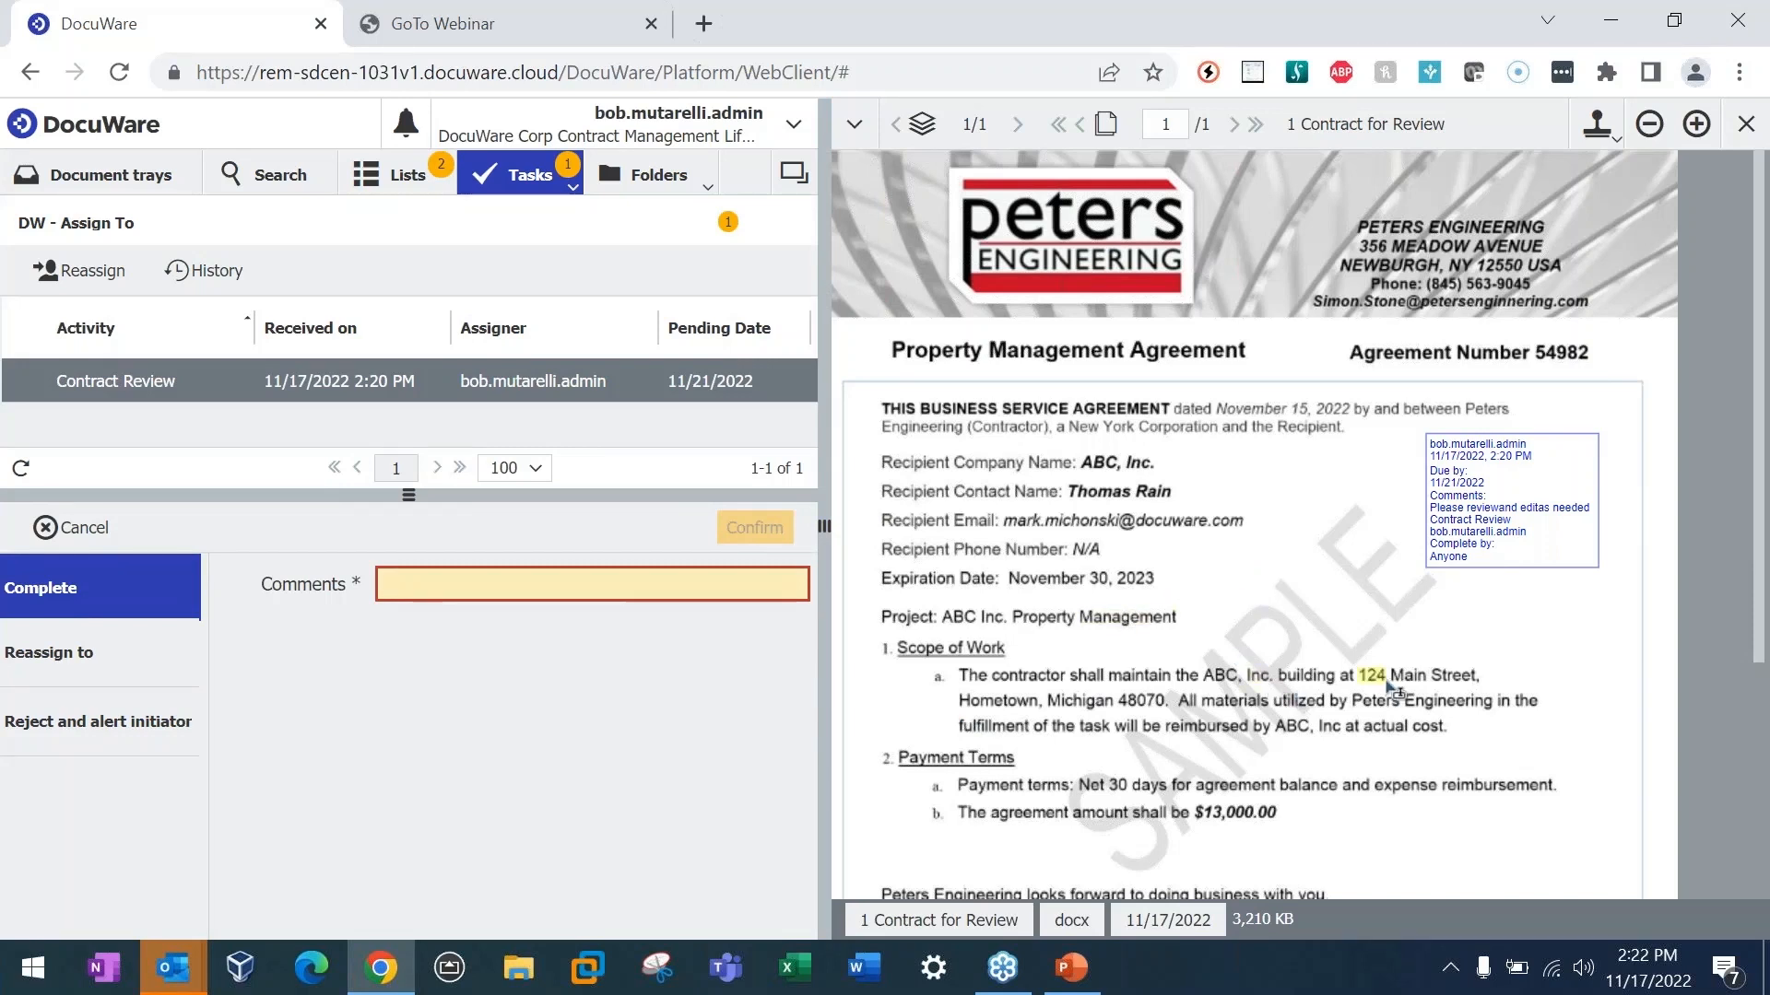
Step: Open the assigned contract for editing from the document viewer and switch to it in Word
{"action": "left_click", "coordinate": [850, 134]}
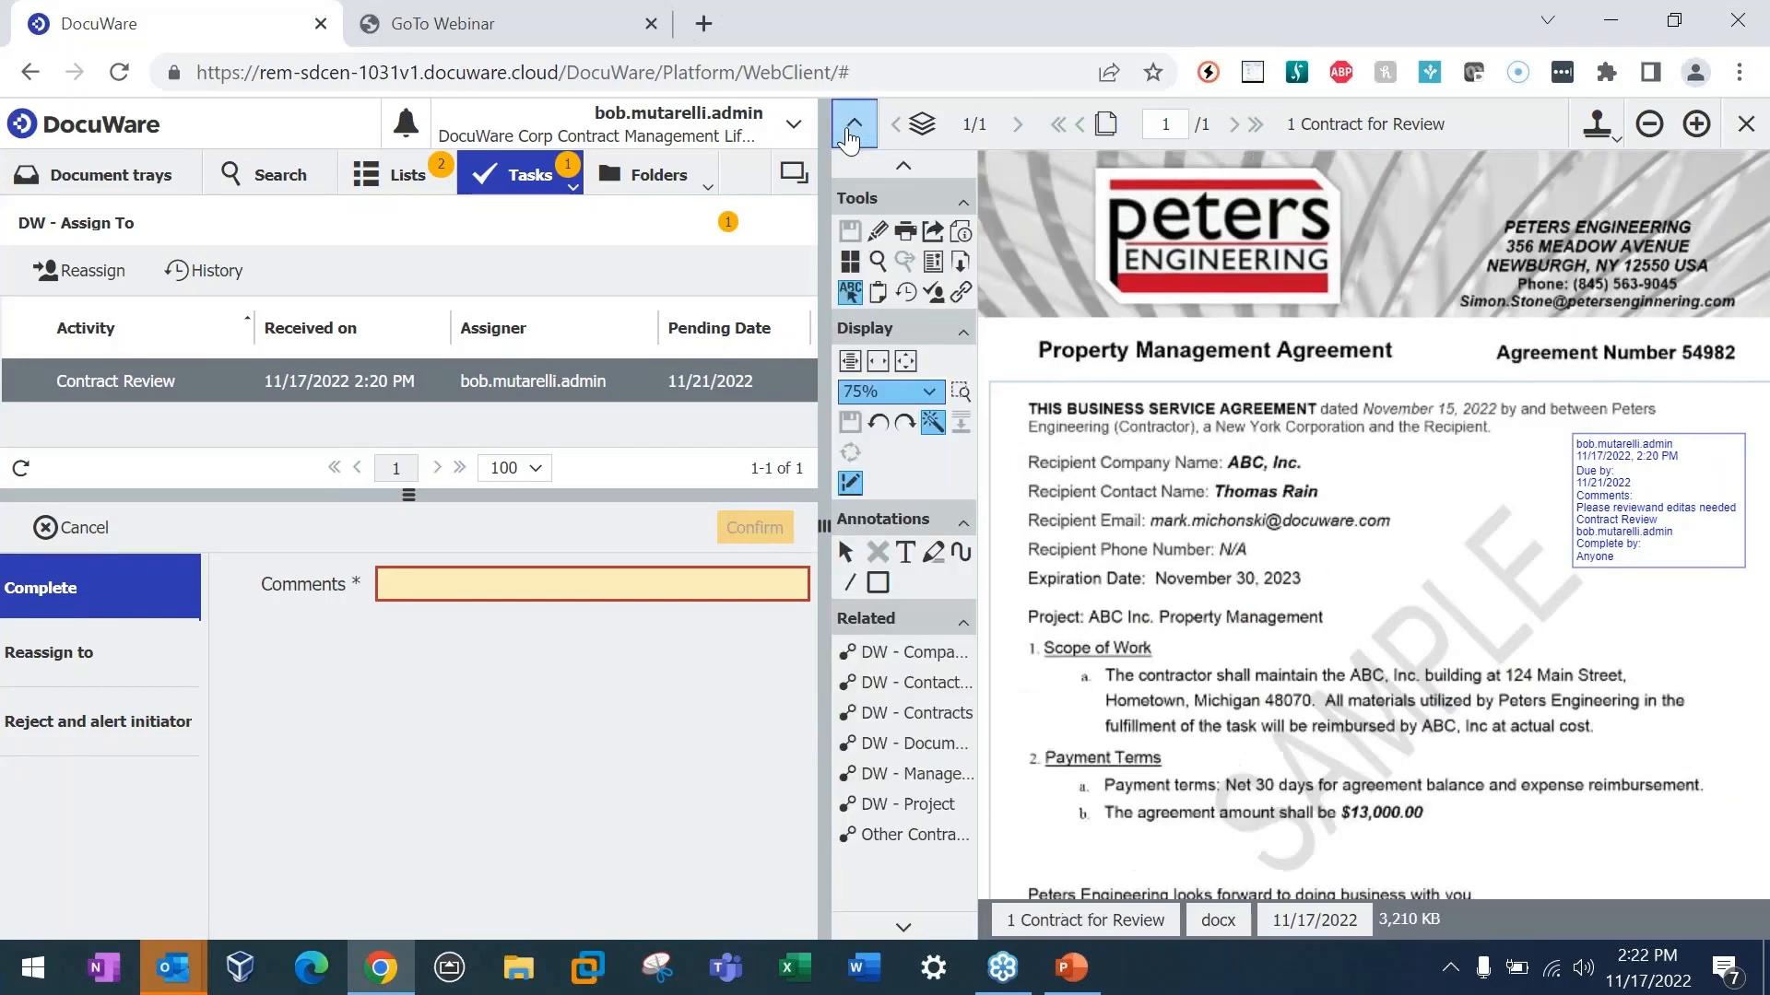
{"action": "left_click", "coordinate": [877, 230]}
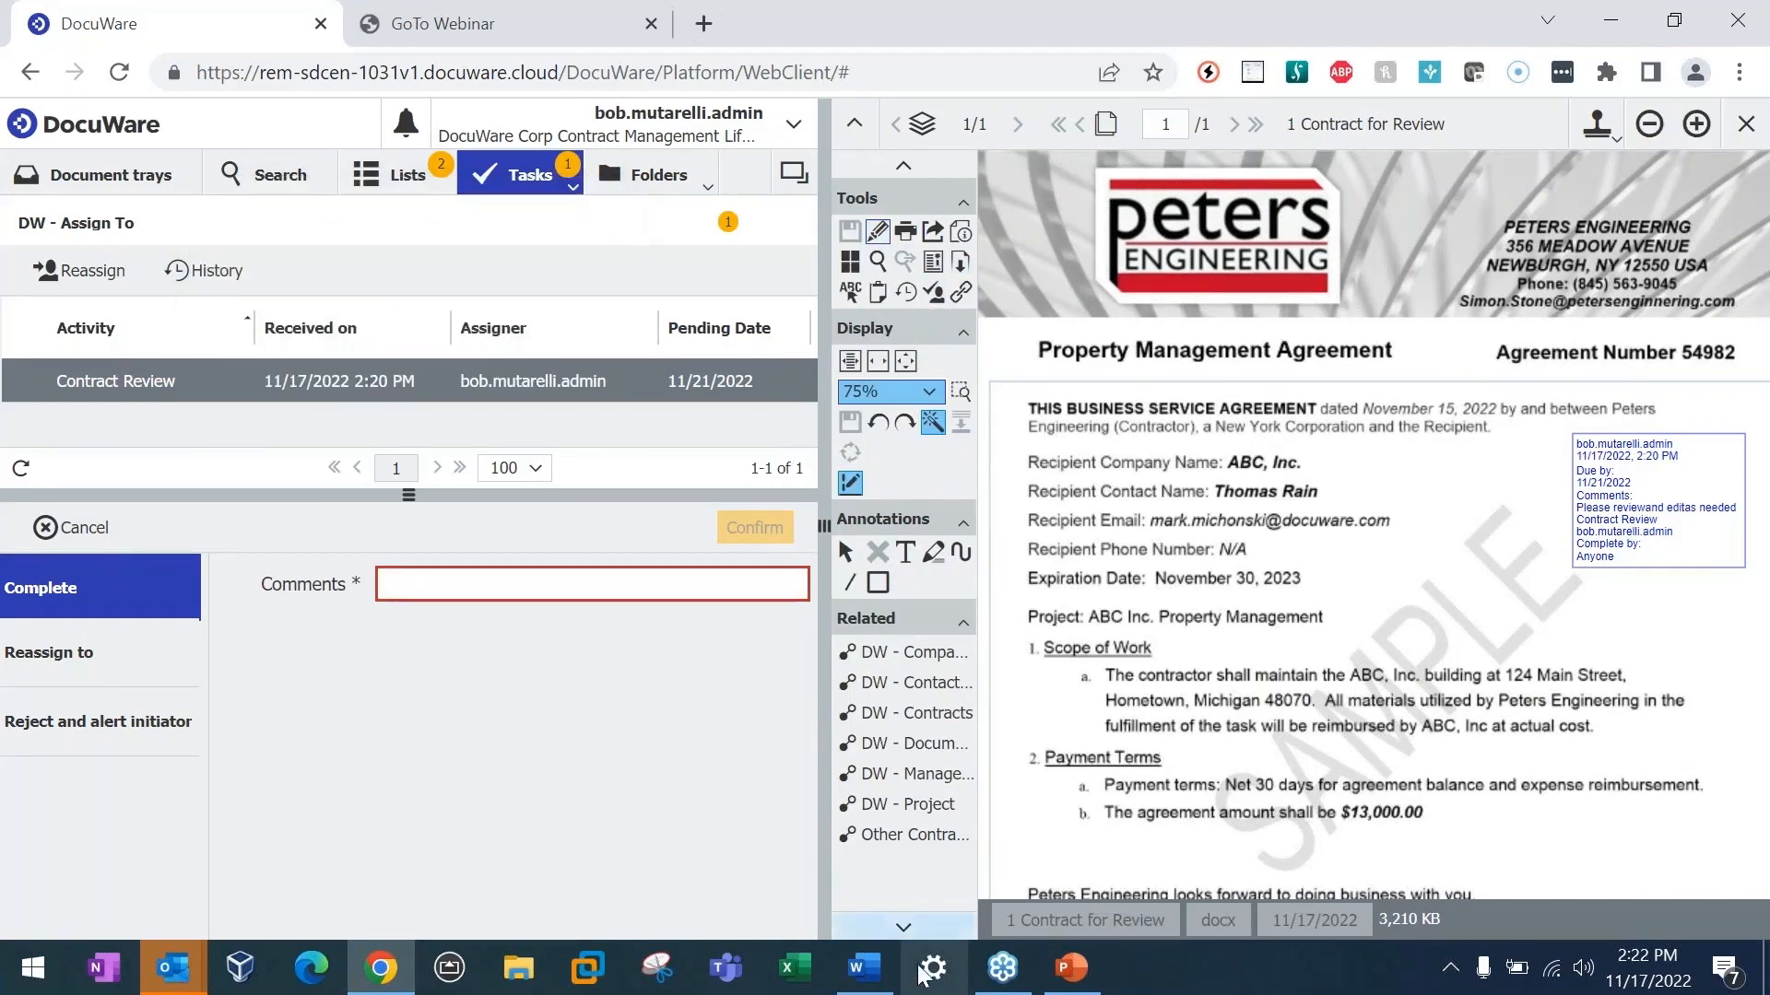
{"action": "left_click", "coordinate": [856, 983]}
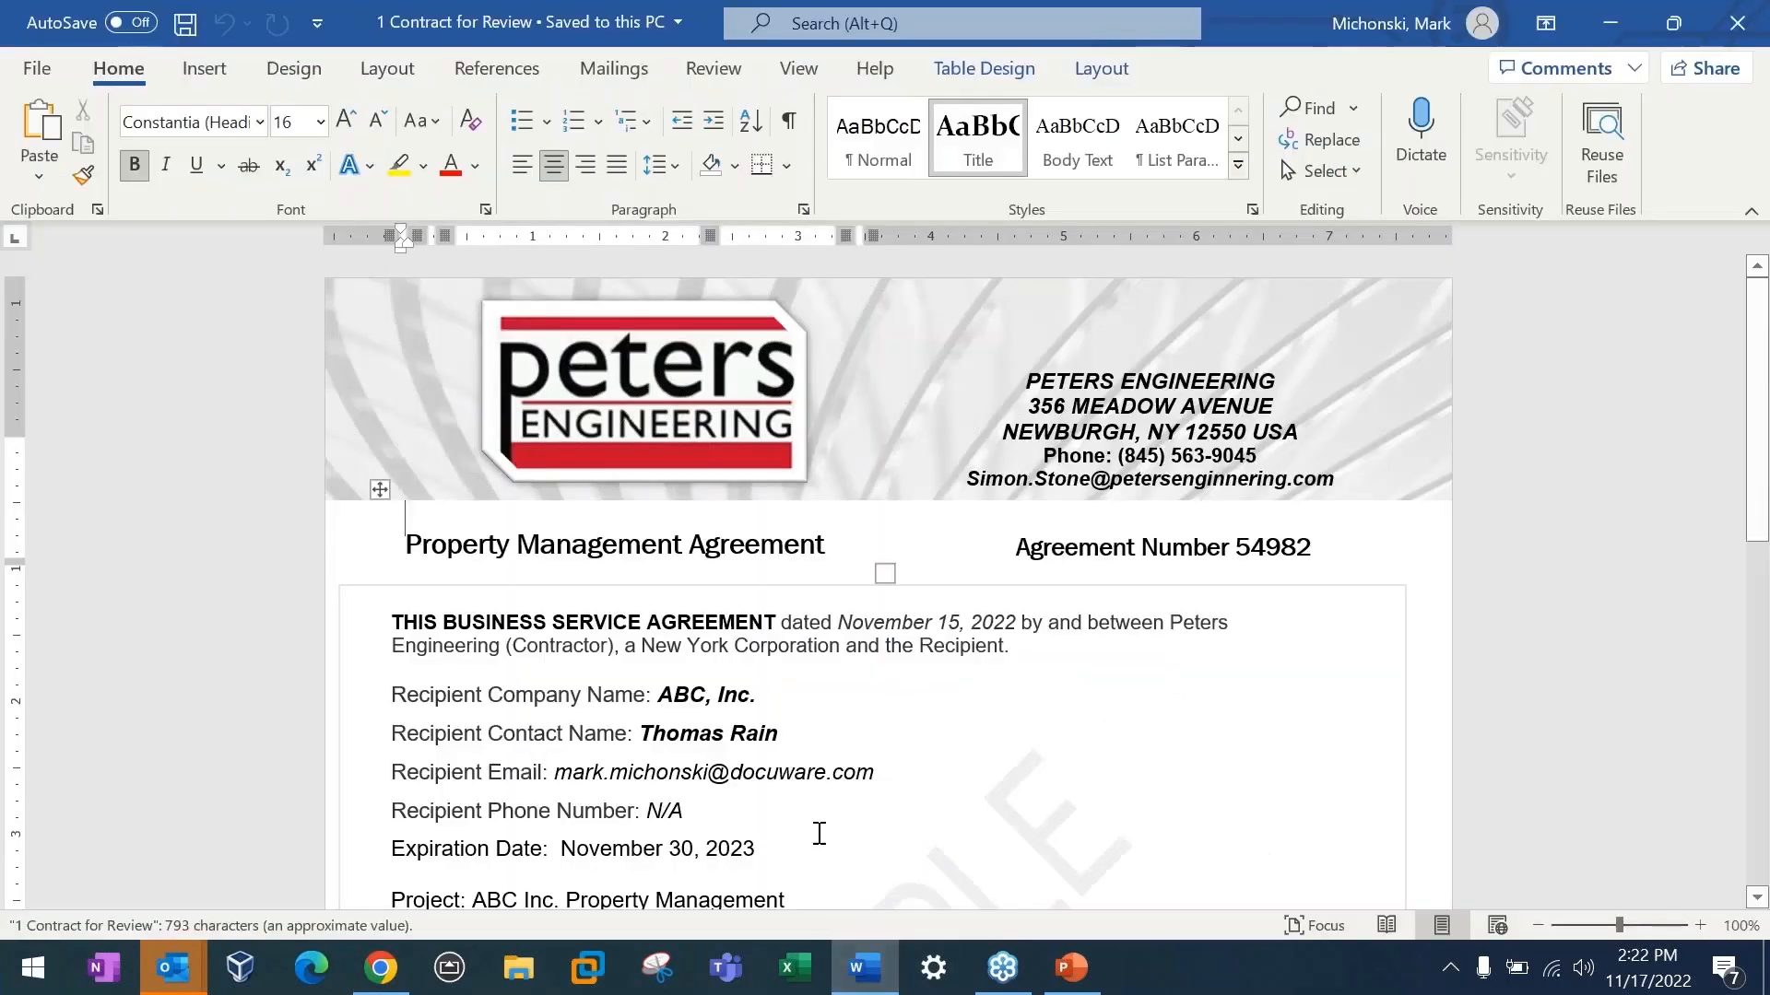
Step: Replace the ABC, Inc. building's street address under Scope of Work with a new one, and save and close the contract
{"action": "scroll", "coordinate": [711, 720], "scroll_direction": "down", "scroll_amount": 2}
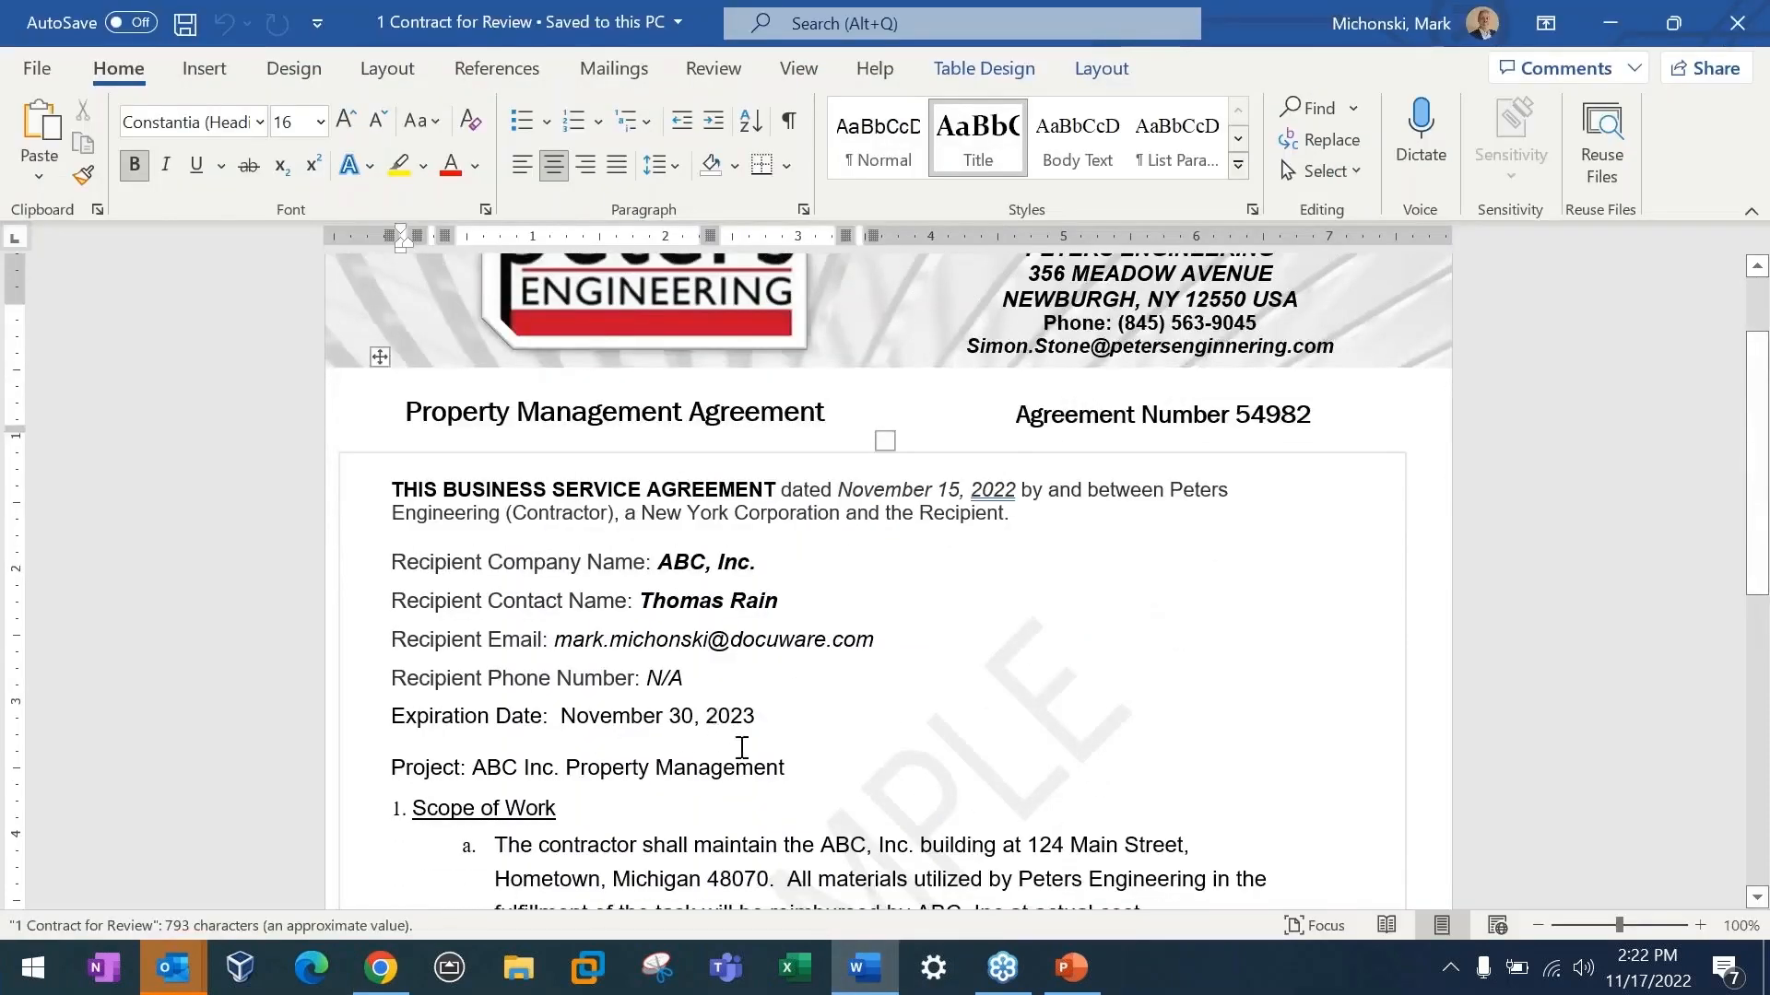
{"action": "scroll", "coordinate": [742, 747], "scroll_direction": "down", "scroll_amount": 2}
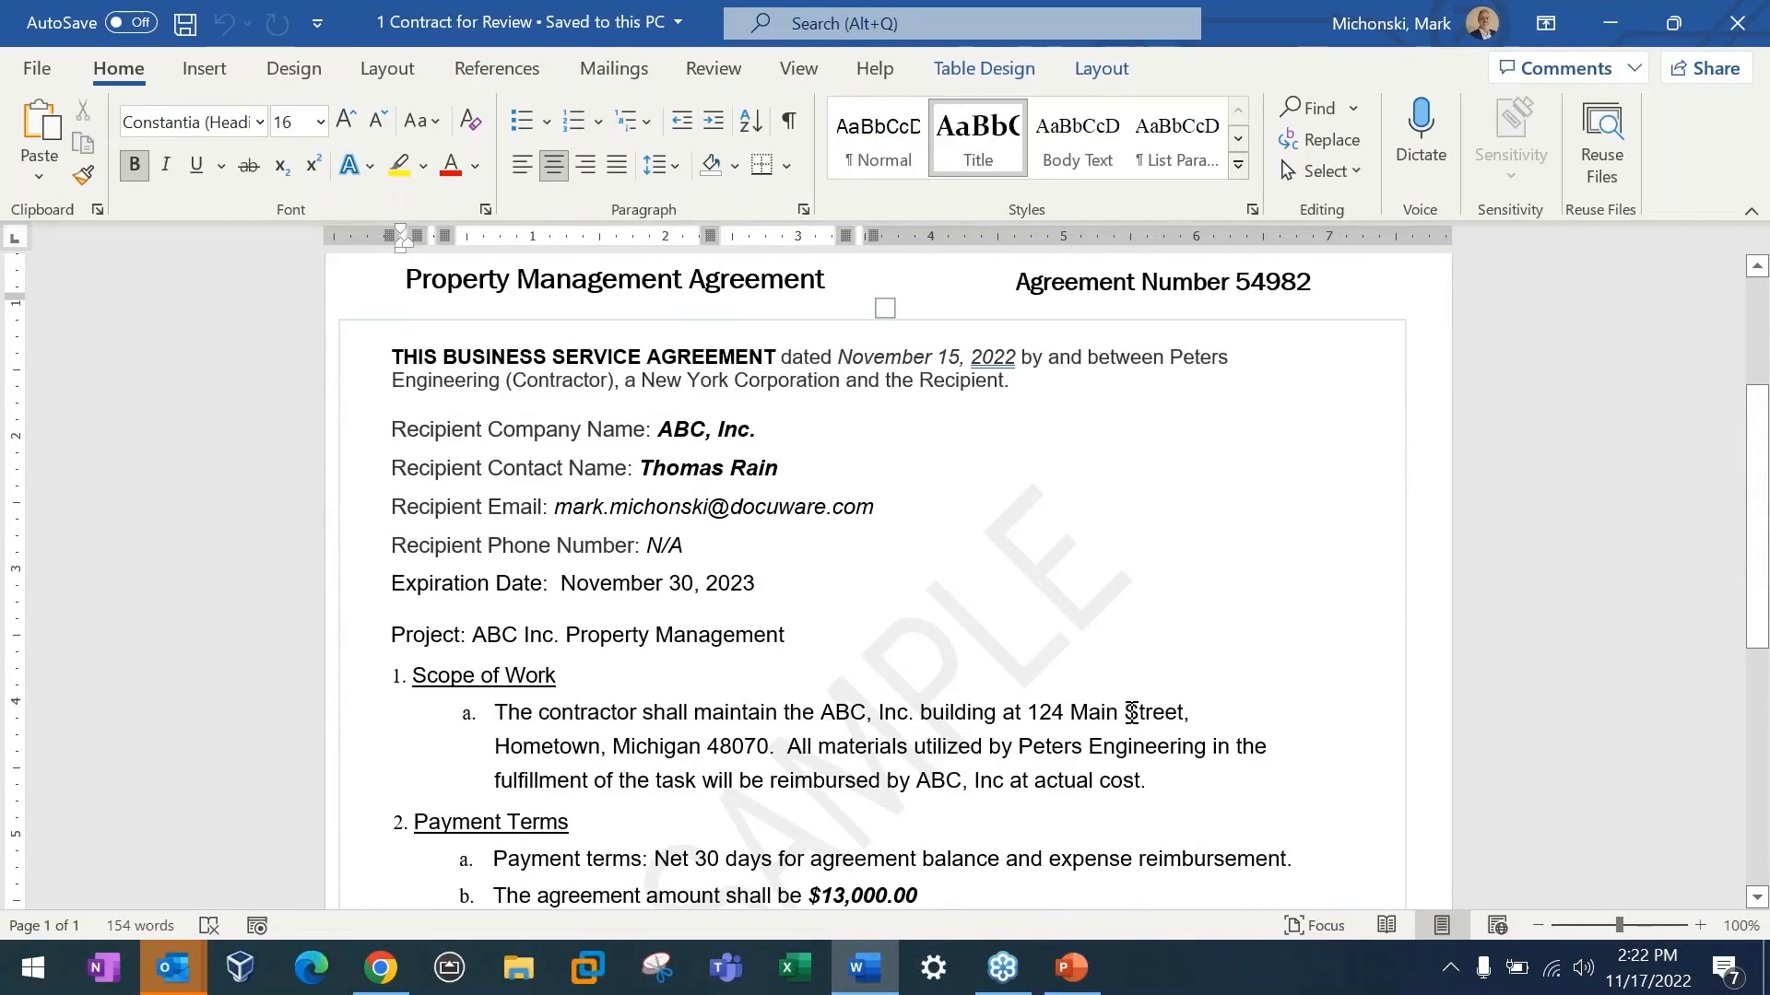
{"action": "left_click_drag", "start_coordinate": [1180, 712], "coordinate": [1027, 719]}
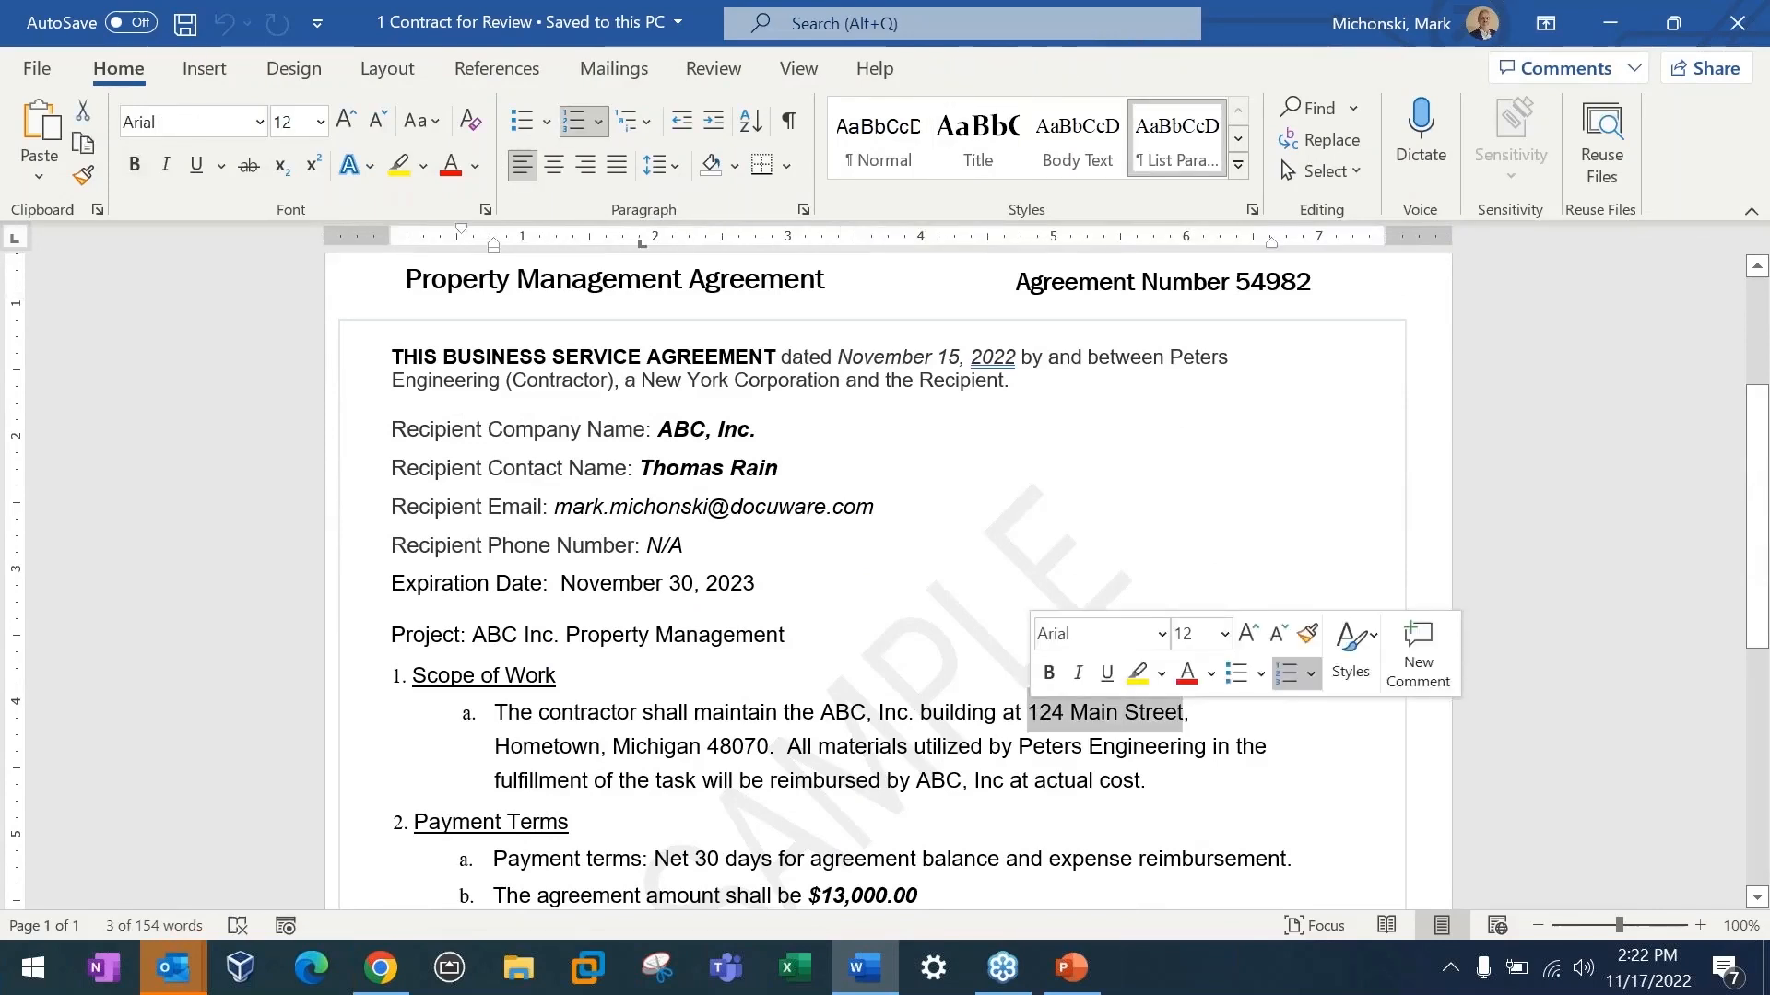
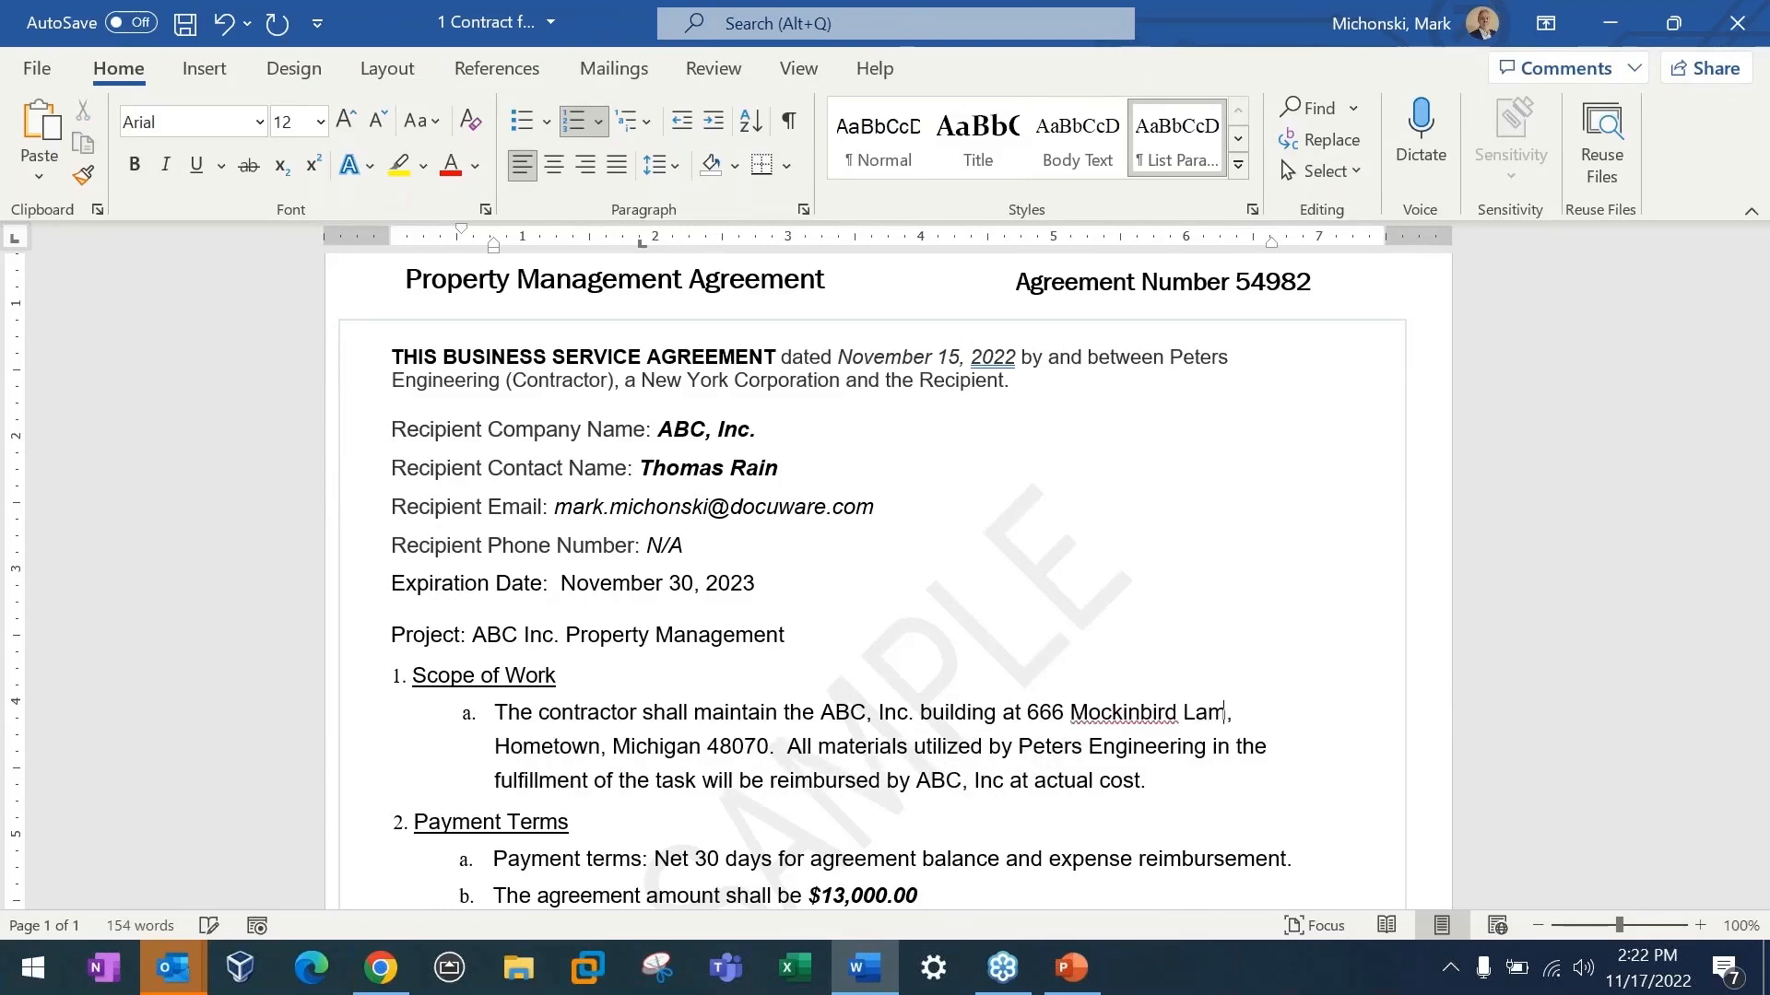
{"action": "left_click", "coordinate": [1125, 712]}
{"action": "type", "text": "g"}
{"action": "left_click", "coordinate": [1440, 681]}
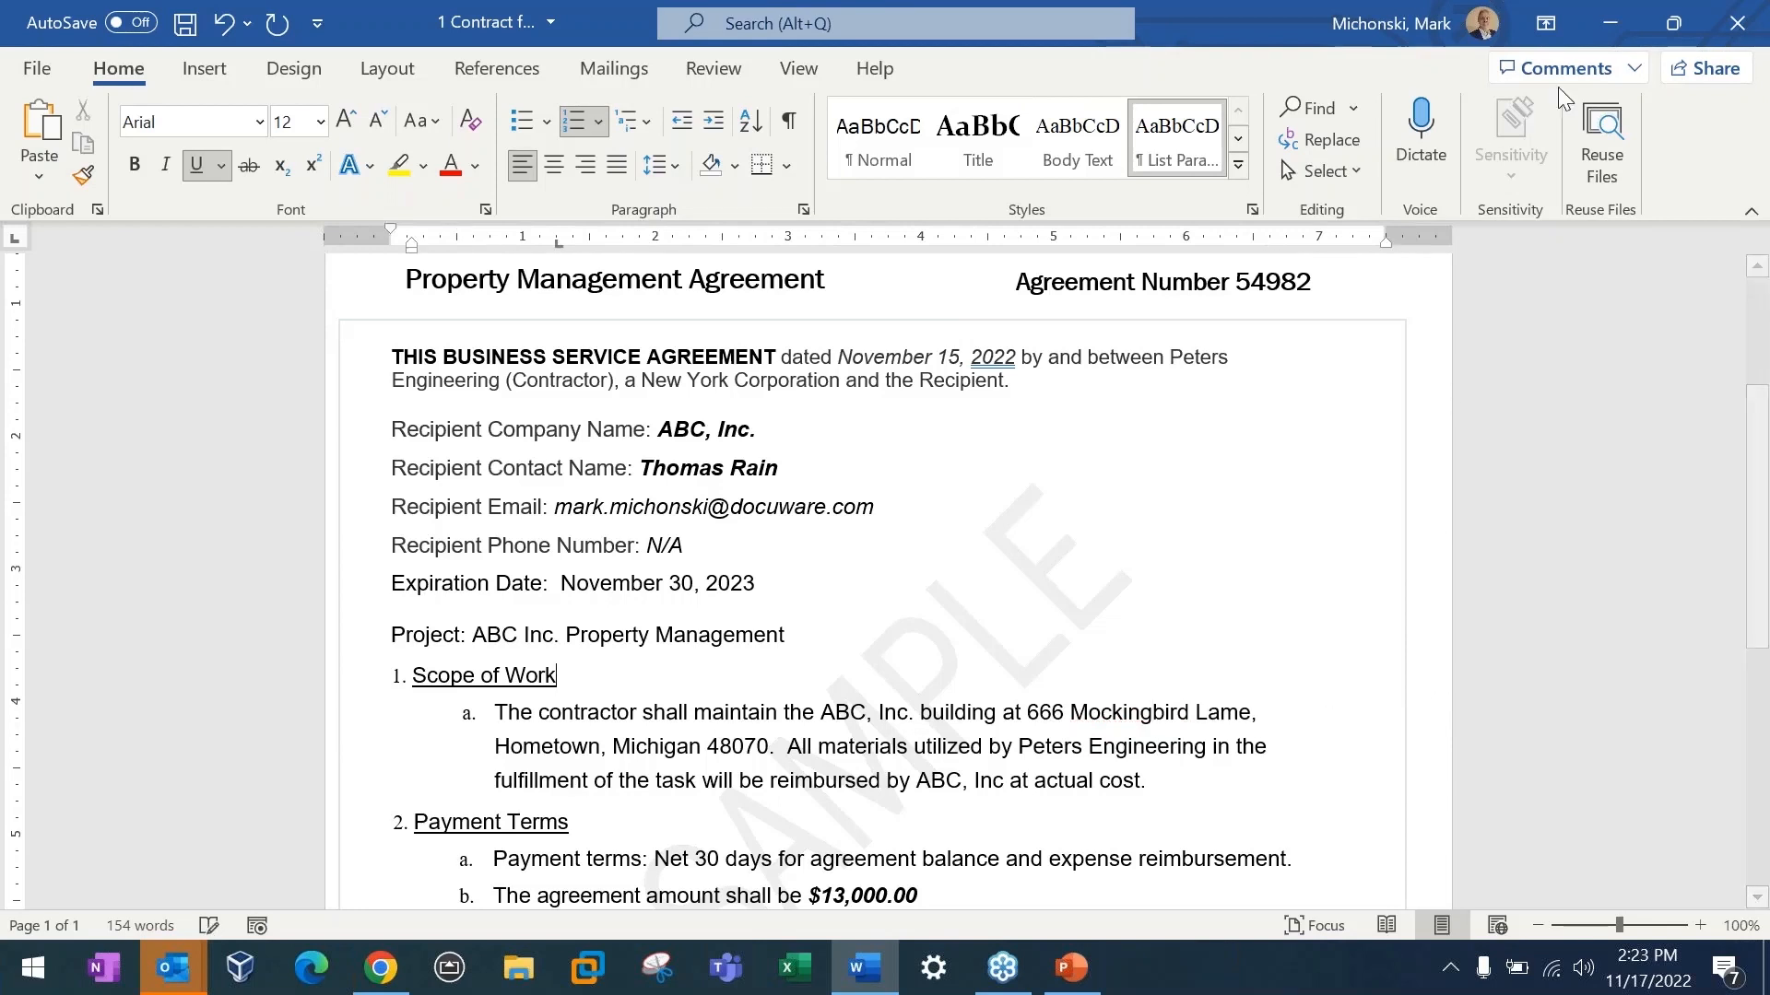
{"action": "left_click", "coordinate": [185, 23]}
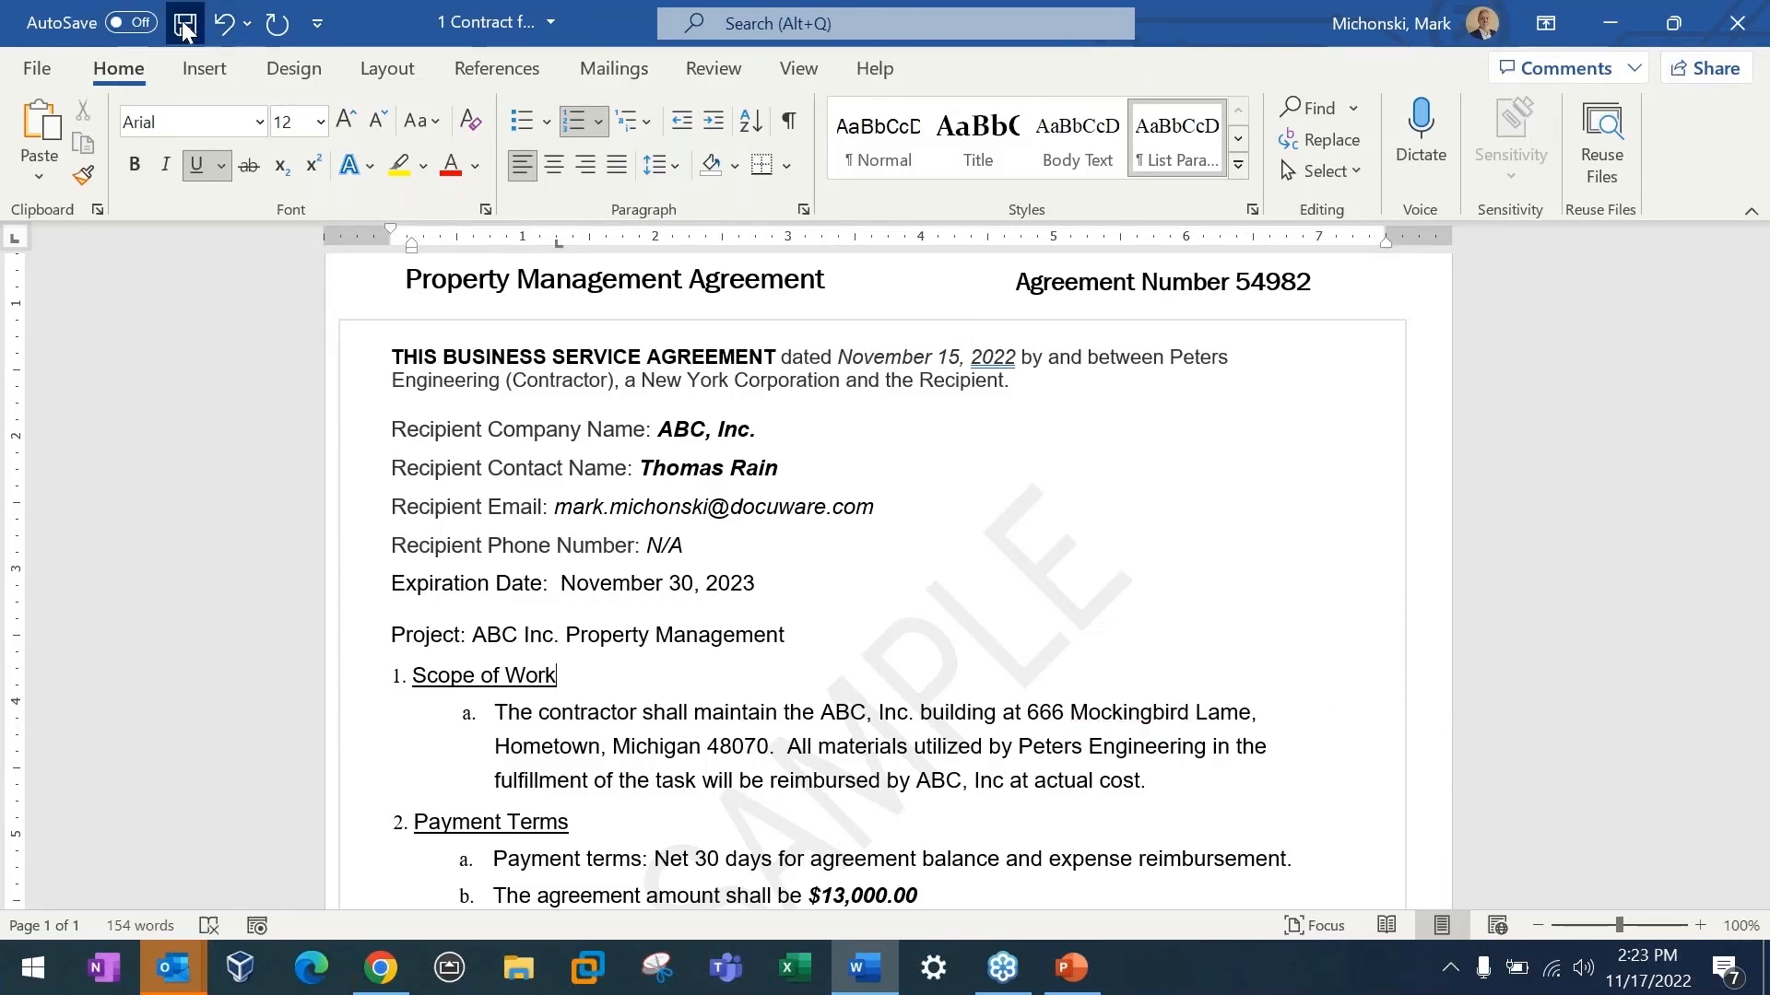
{"action": "left_click", "coordinate": [1737, 26]}
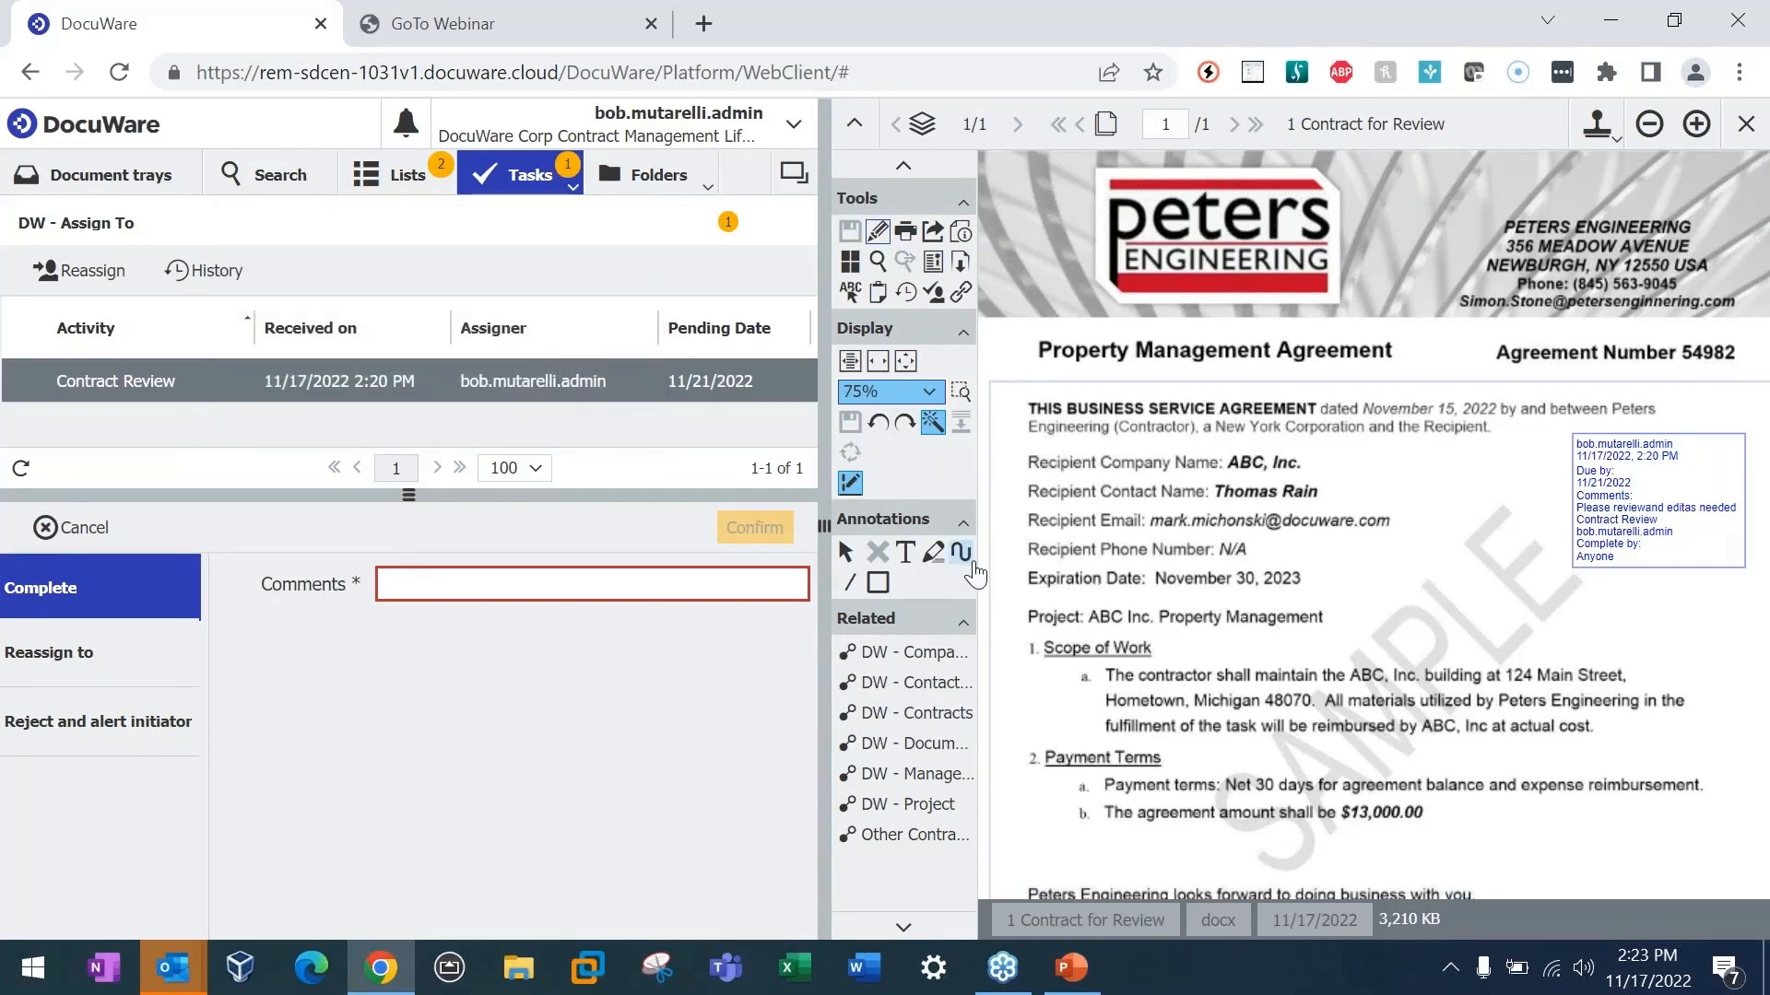
Step: Open the version overview of the contract in DocuWare's Contracts in Review list
{"action": "left_click", "coordinate": [417, 189]}
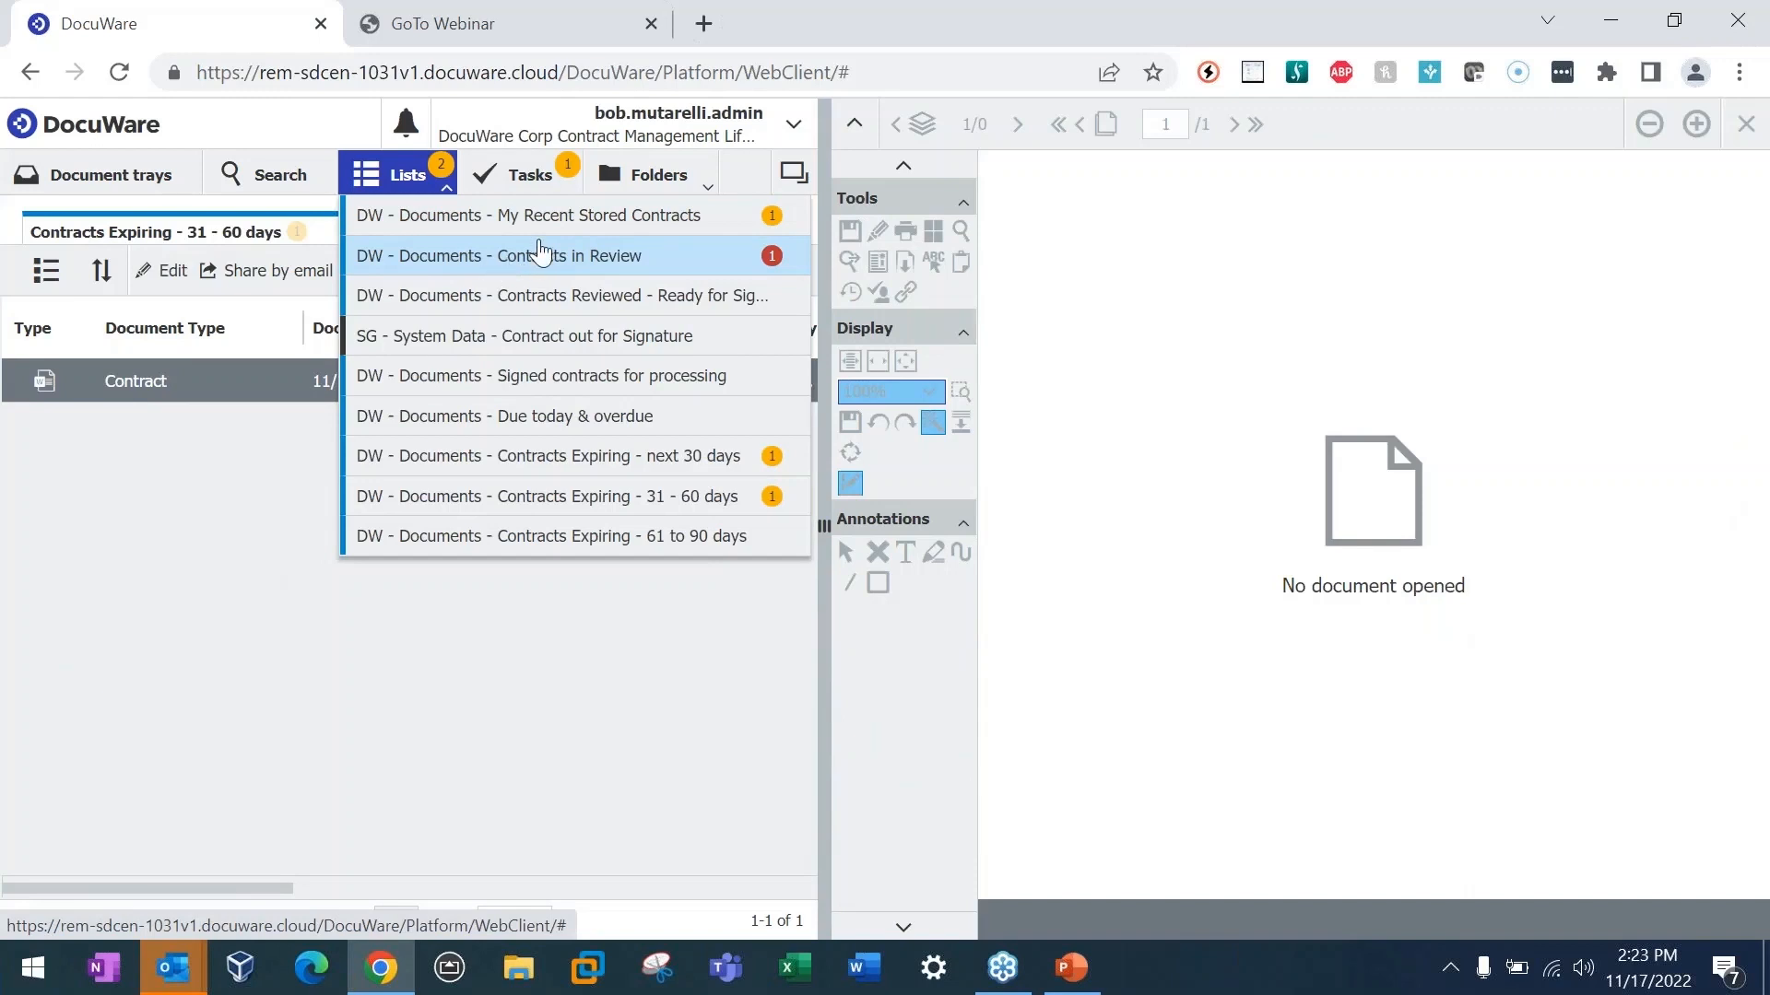
{"action": "left_click", "coordinate": [584, 264]}
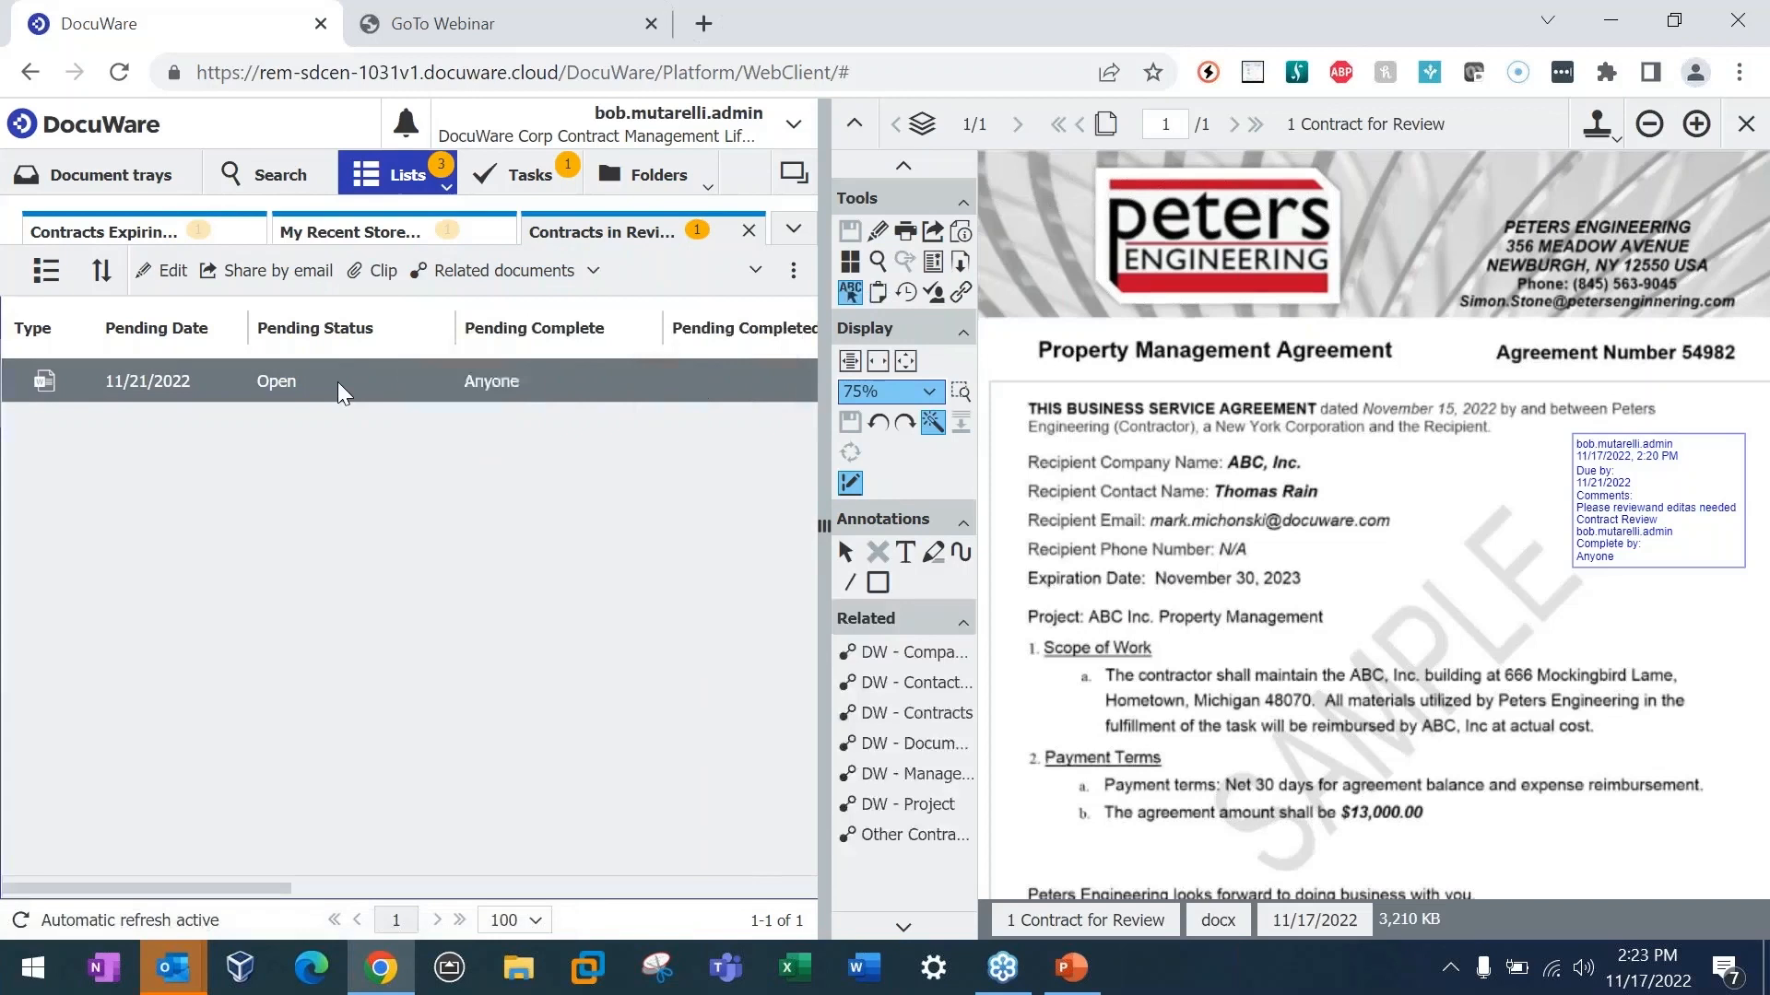
{"action": "right_click", "coordinate": [337, 381]}
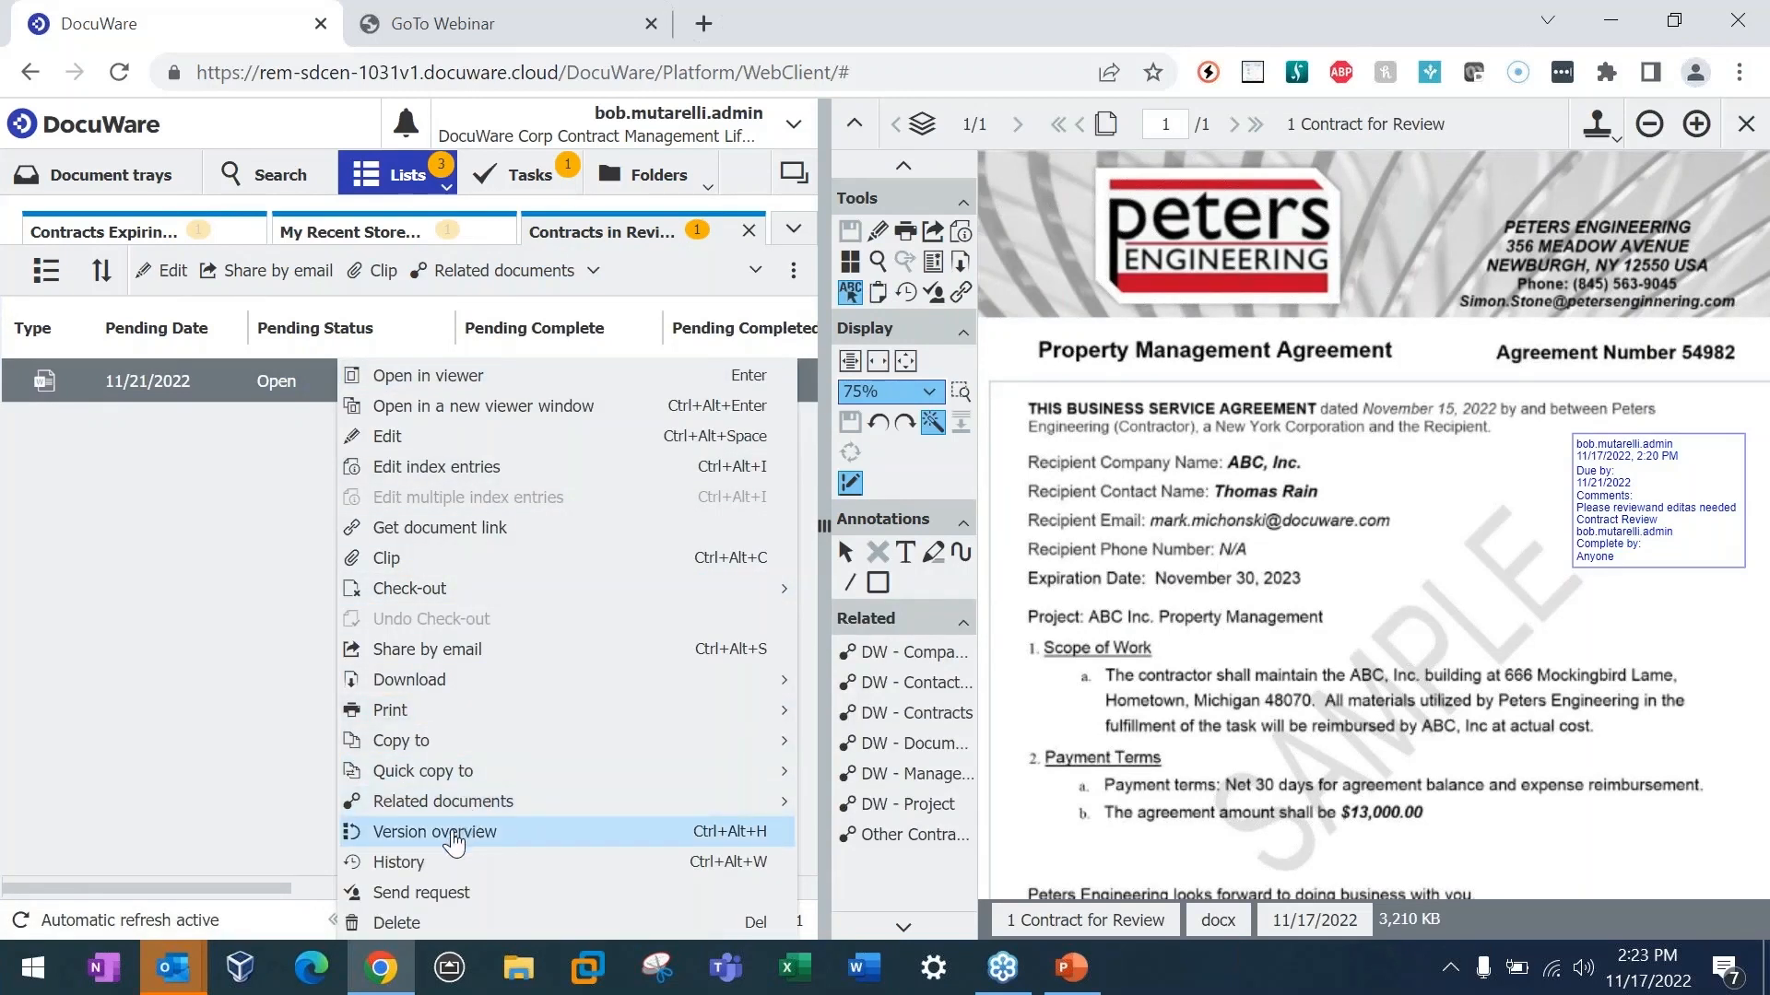
{"action": "left_click", "coordinate": [462, 834]}
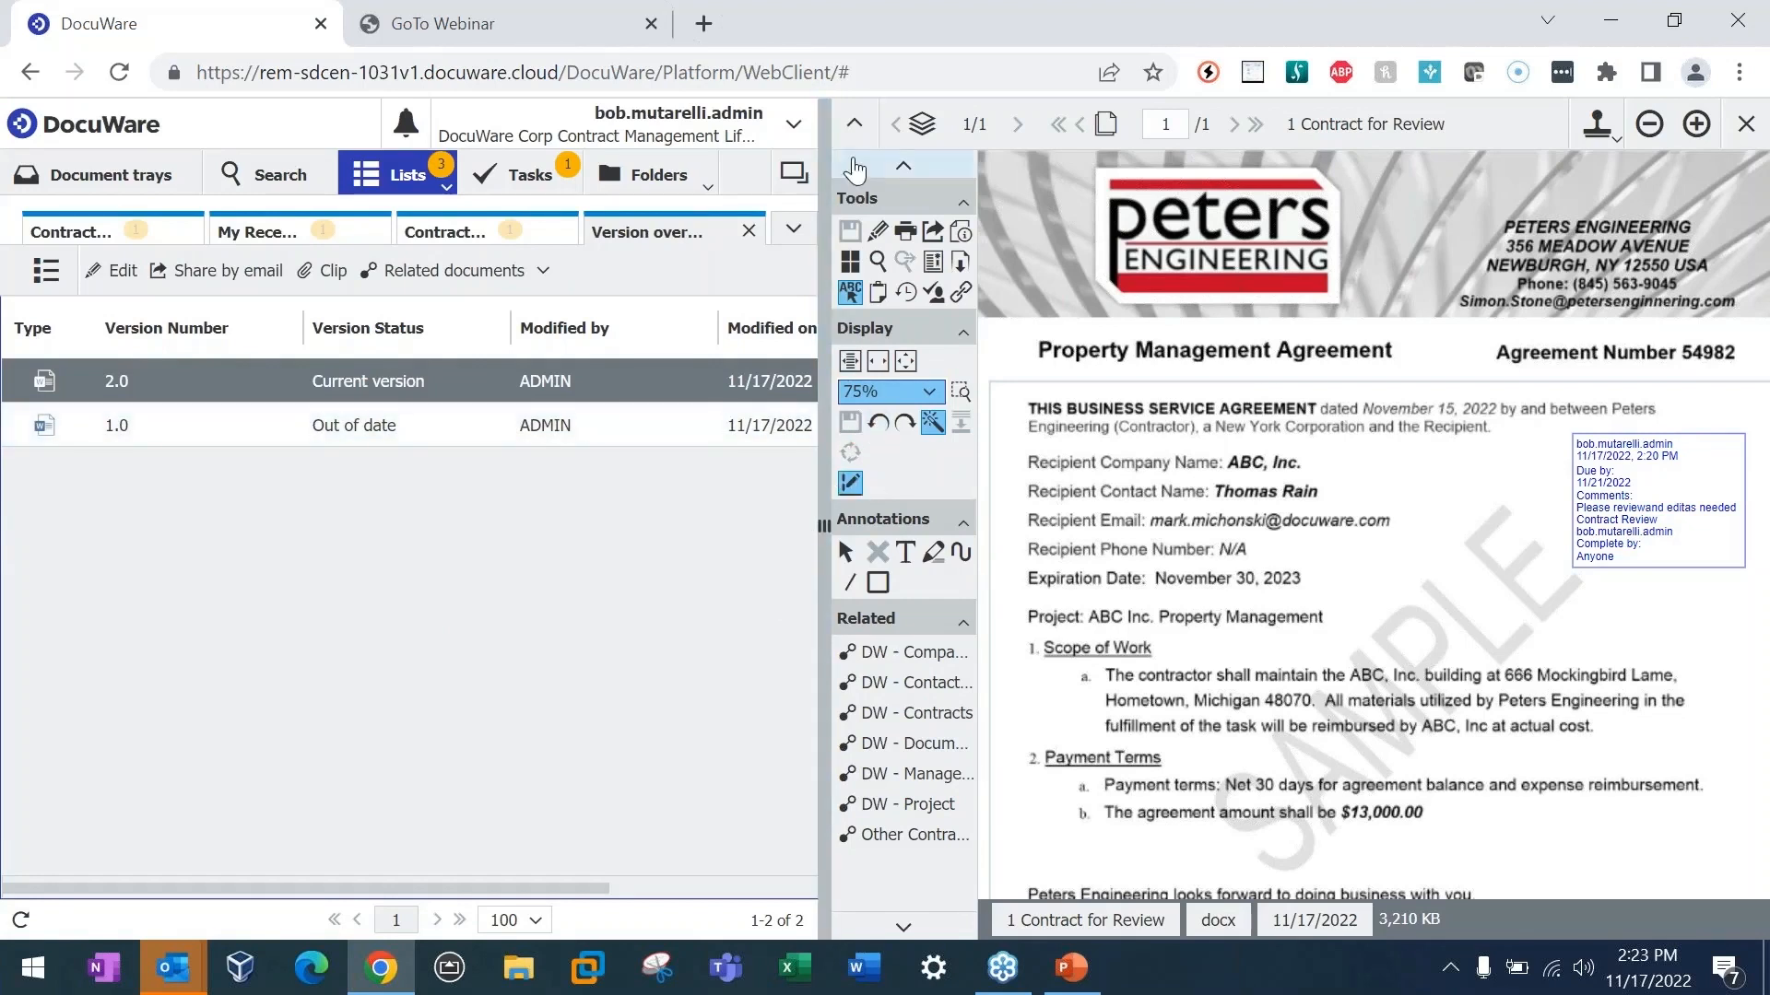
Step: Compare the building address in contract versions 1.0 and 2.0, with the viewer's tools hidden
{"action": "left_click", "coordinate": [856, 129]}
{"action": "left_click", "coordinate": [304, 433]}
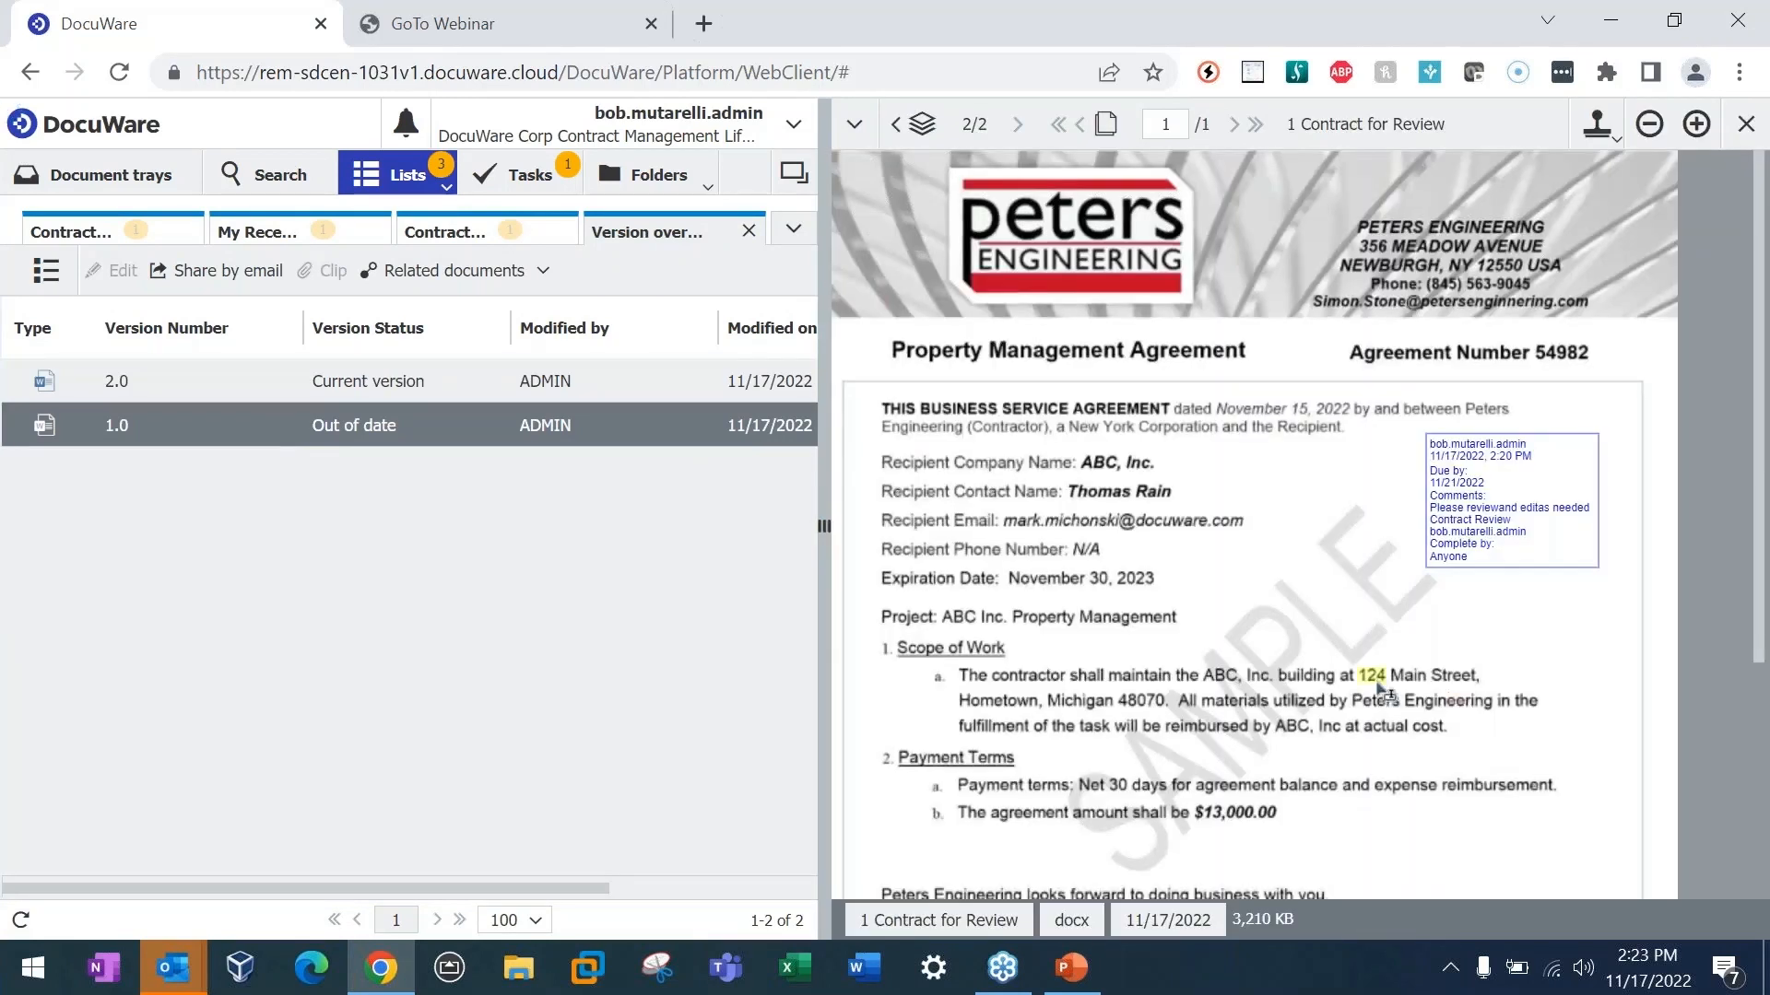
{"action": "left_click_drag", "start_coordinate": [1377, 683], "coordinate": [1458, 682]}
{"action": "left_click", "coordinate": [508, 375]}
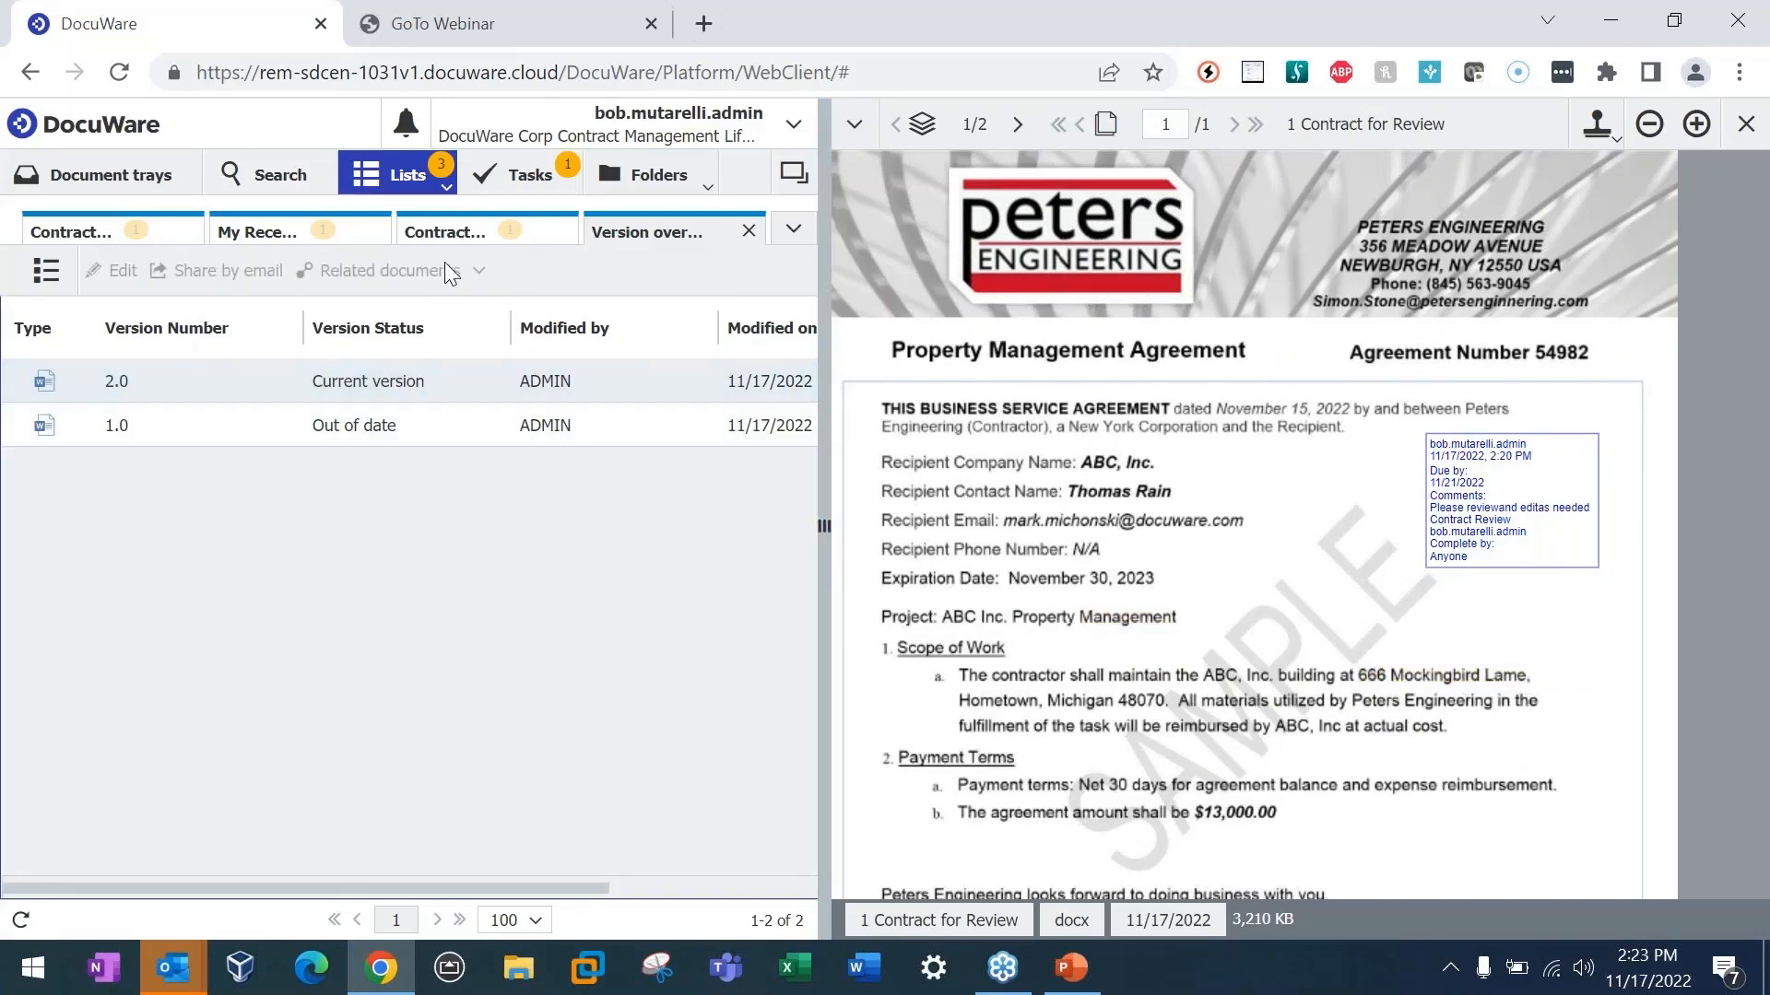
Step: Complete the assigned Contract Review task with the comment "Changed the Address, plooks goood"
{"action": "left_click", "coordinate": [446, 188]}
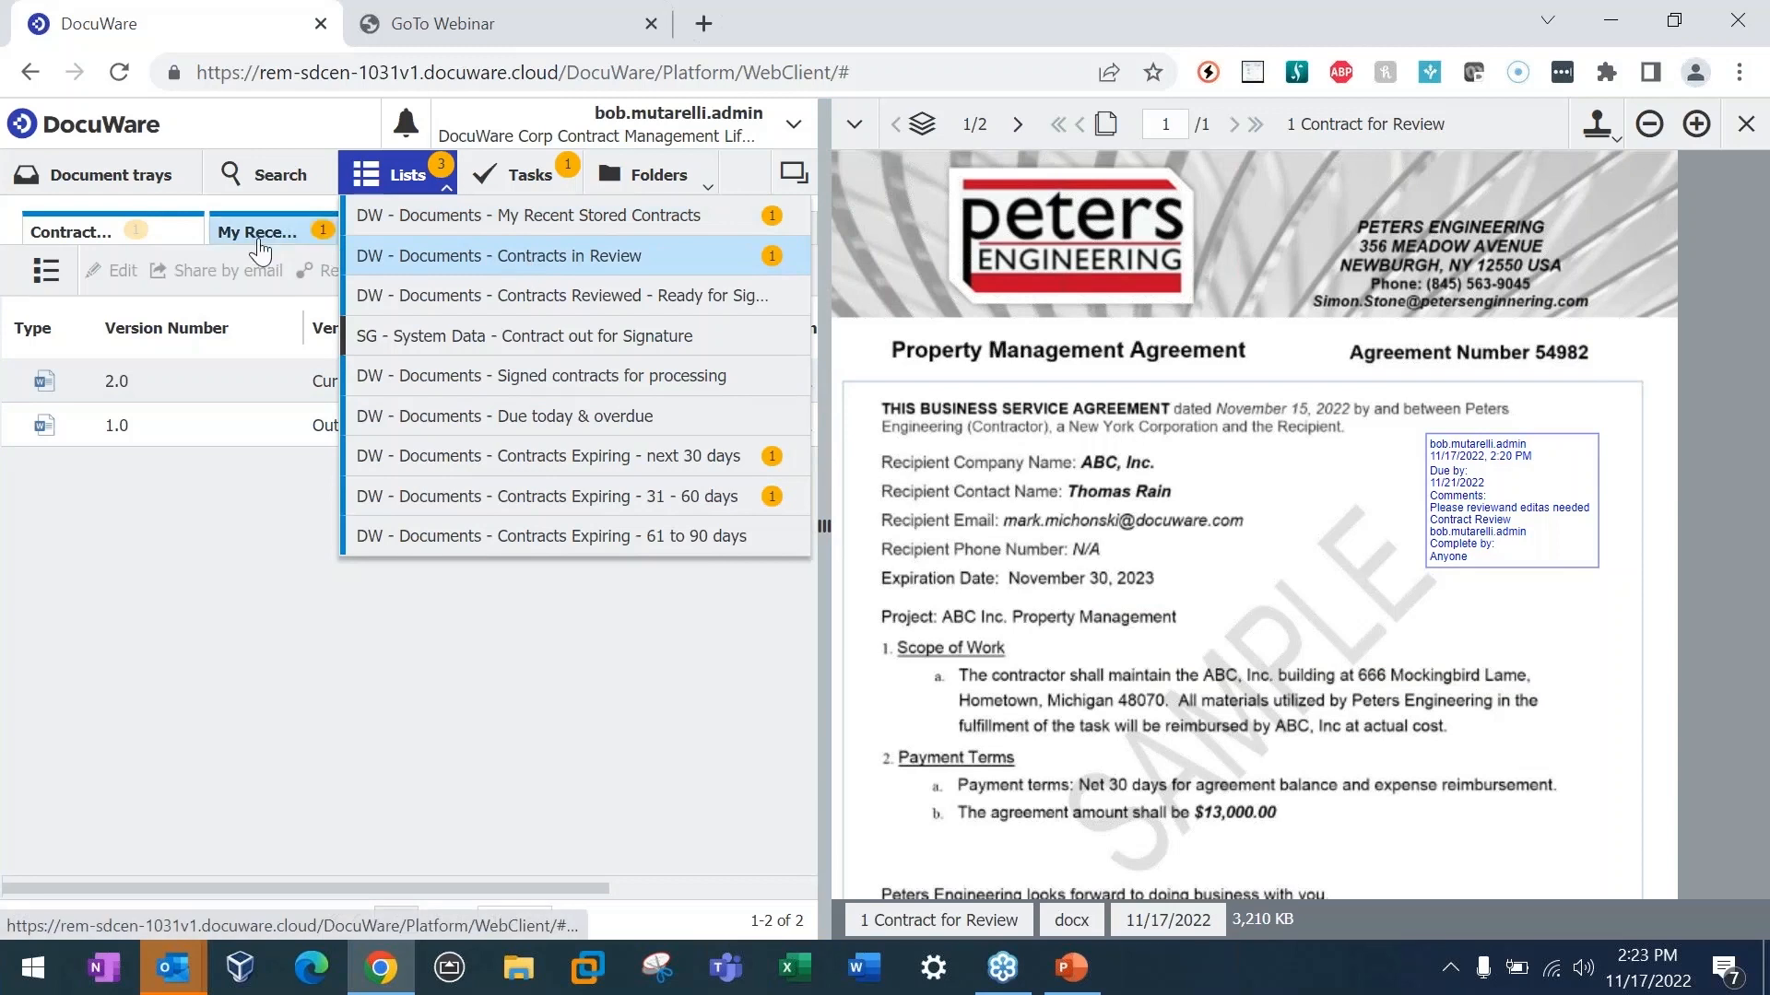
{"action": "left_click", "coordinate": [523, 180]}
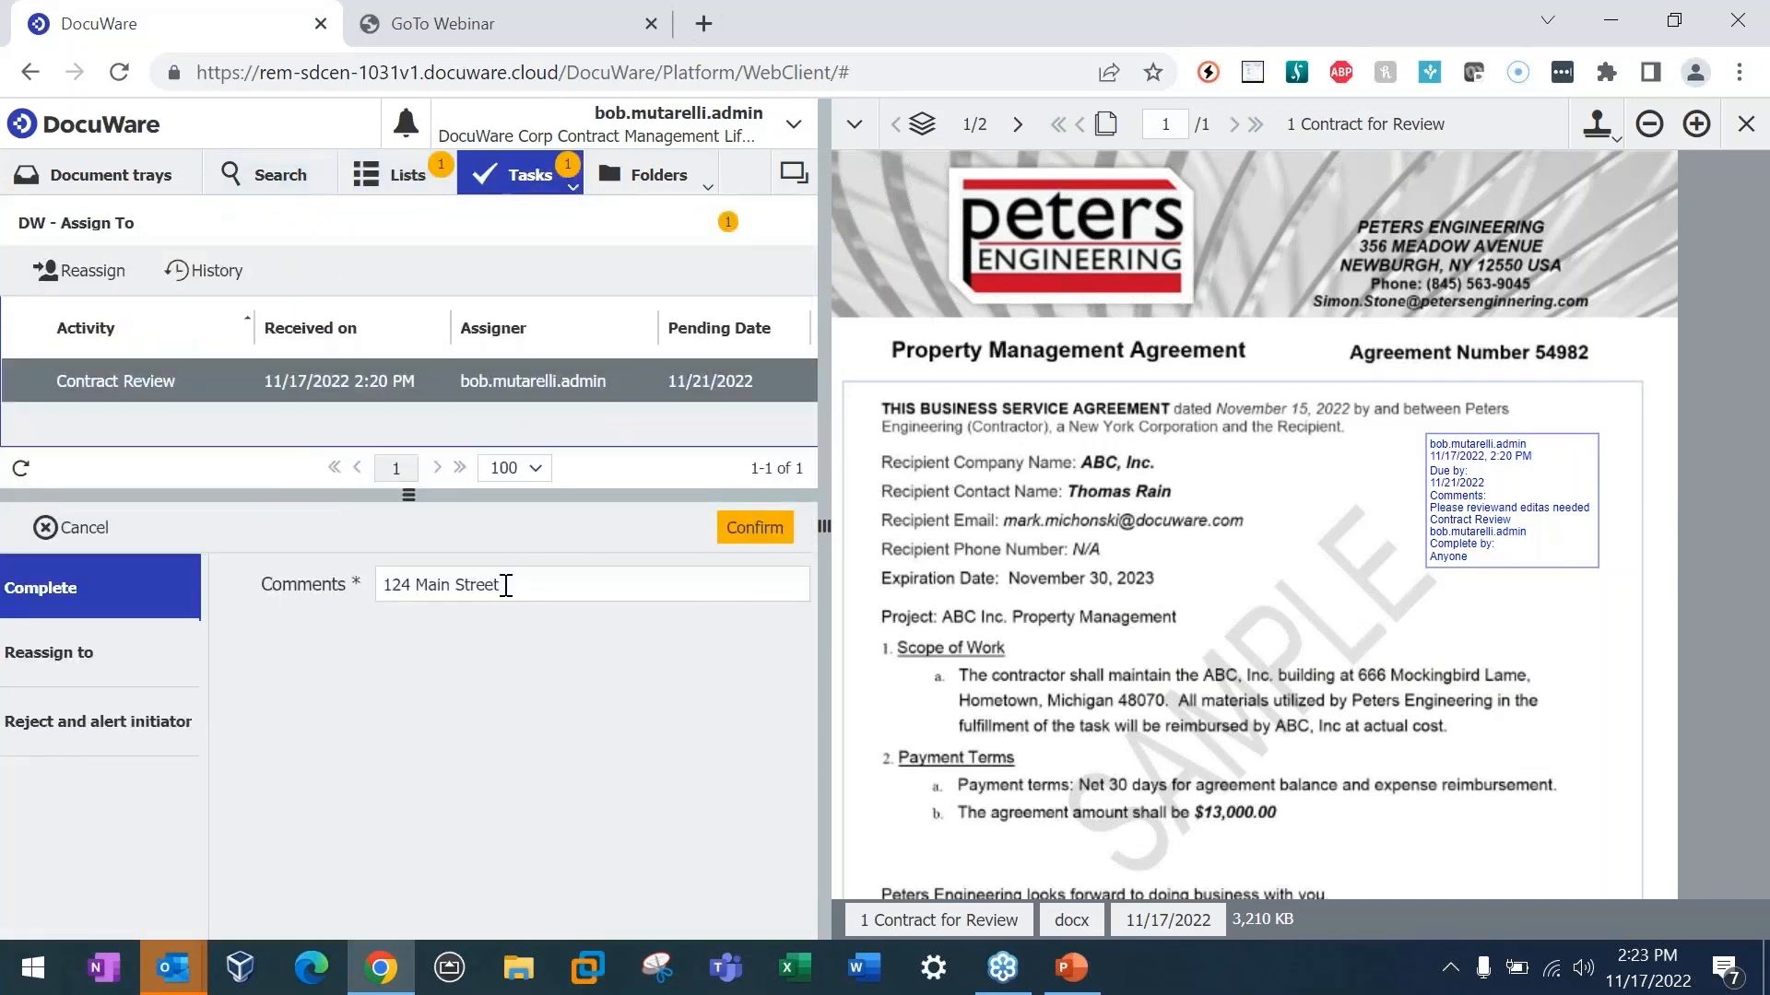
{"action": "left_click_drag", "start_coordinate": [513, 584], "coordinate": [382, 581]}
{"action": "type", "text": "C"}
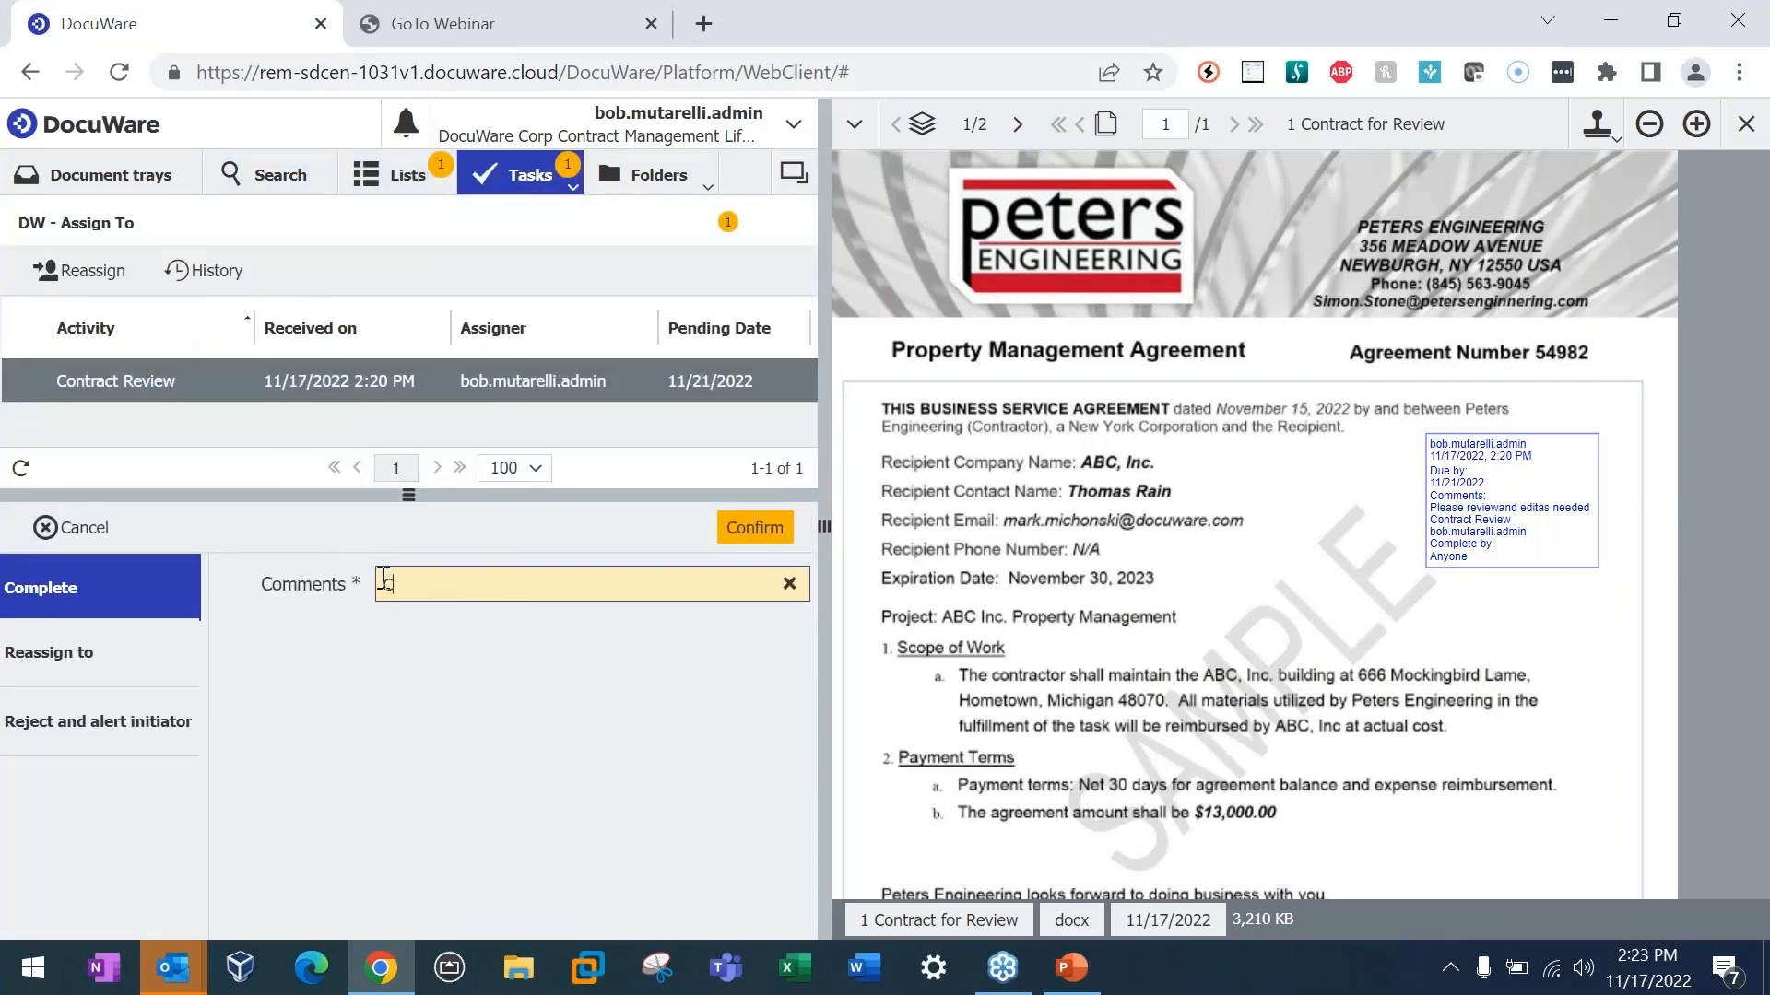
{"action": "type", "text": "hanged the Addres"}
{"action": "type", "text": "s, plooks "}
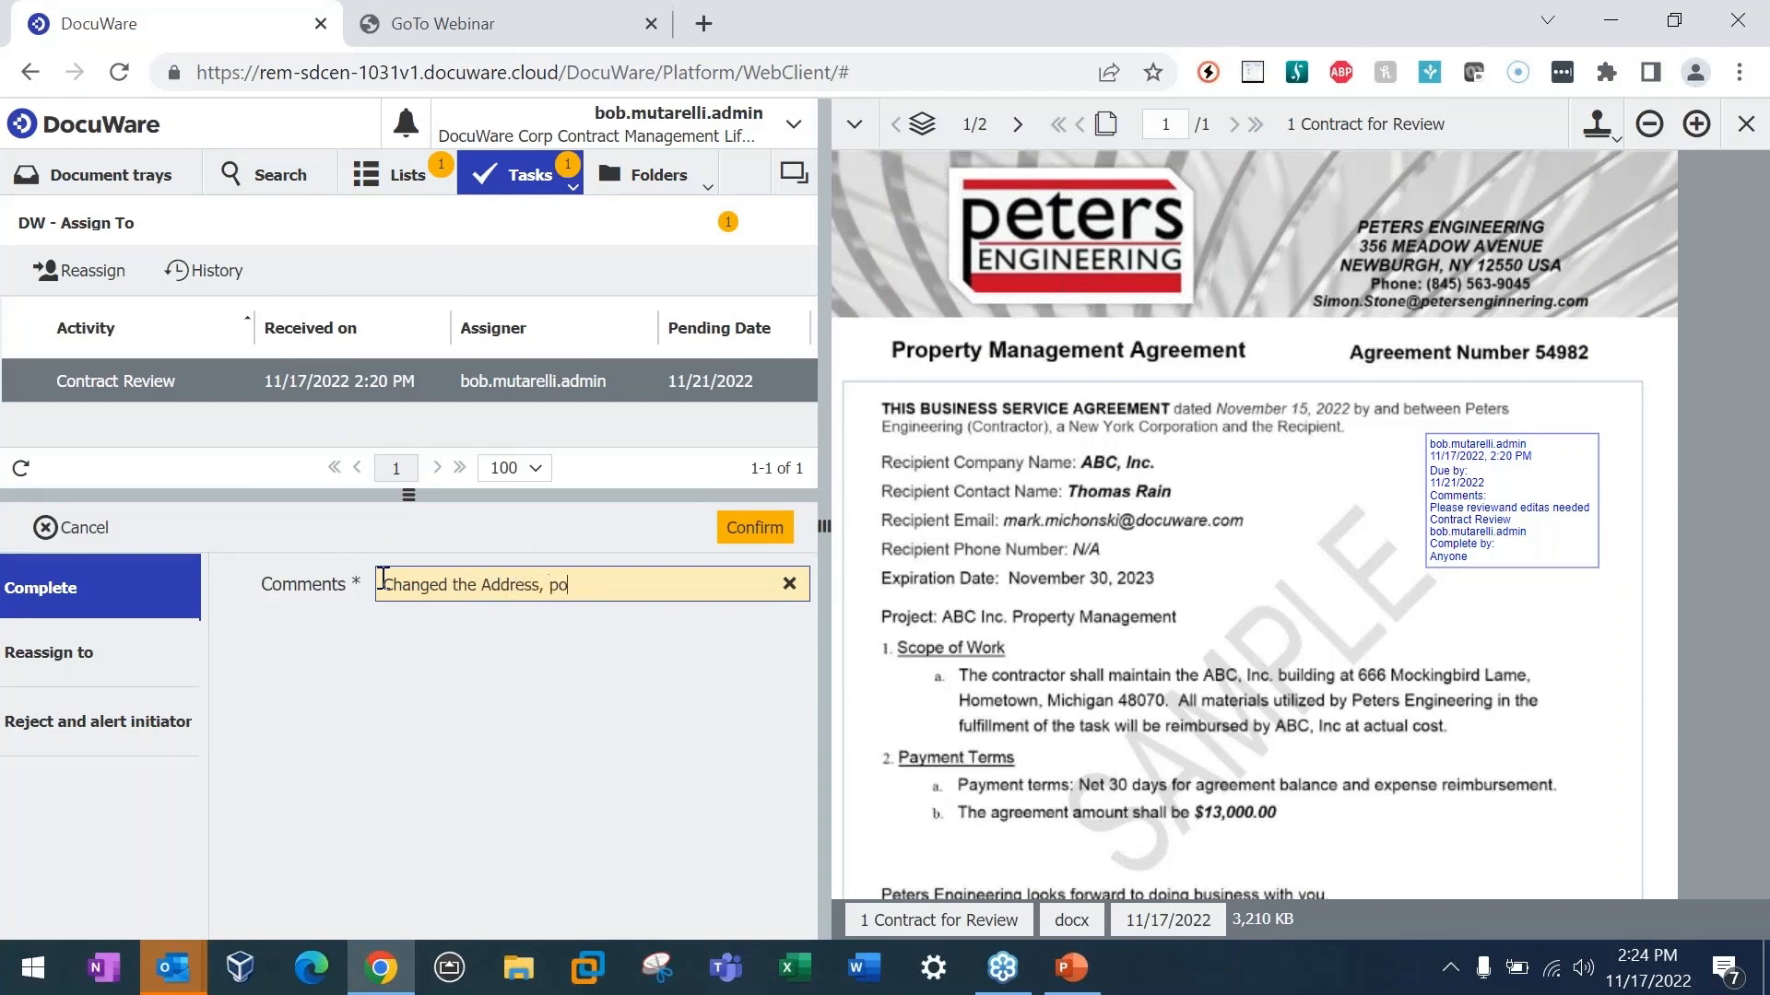
{"action": "type", "text": "goood"}
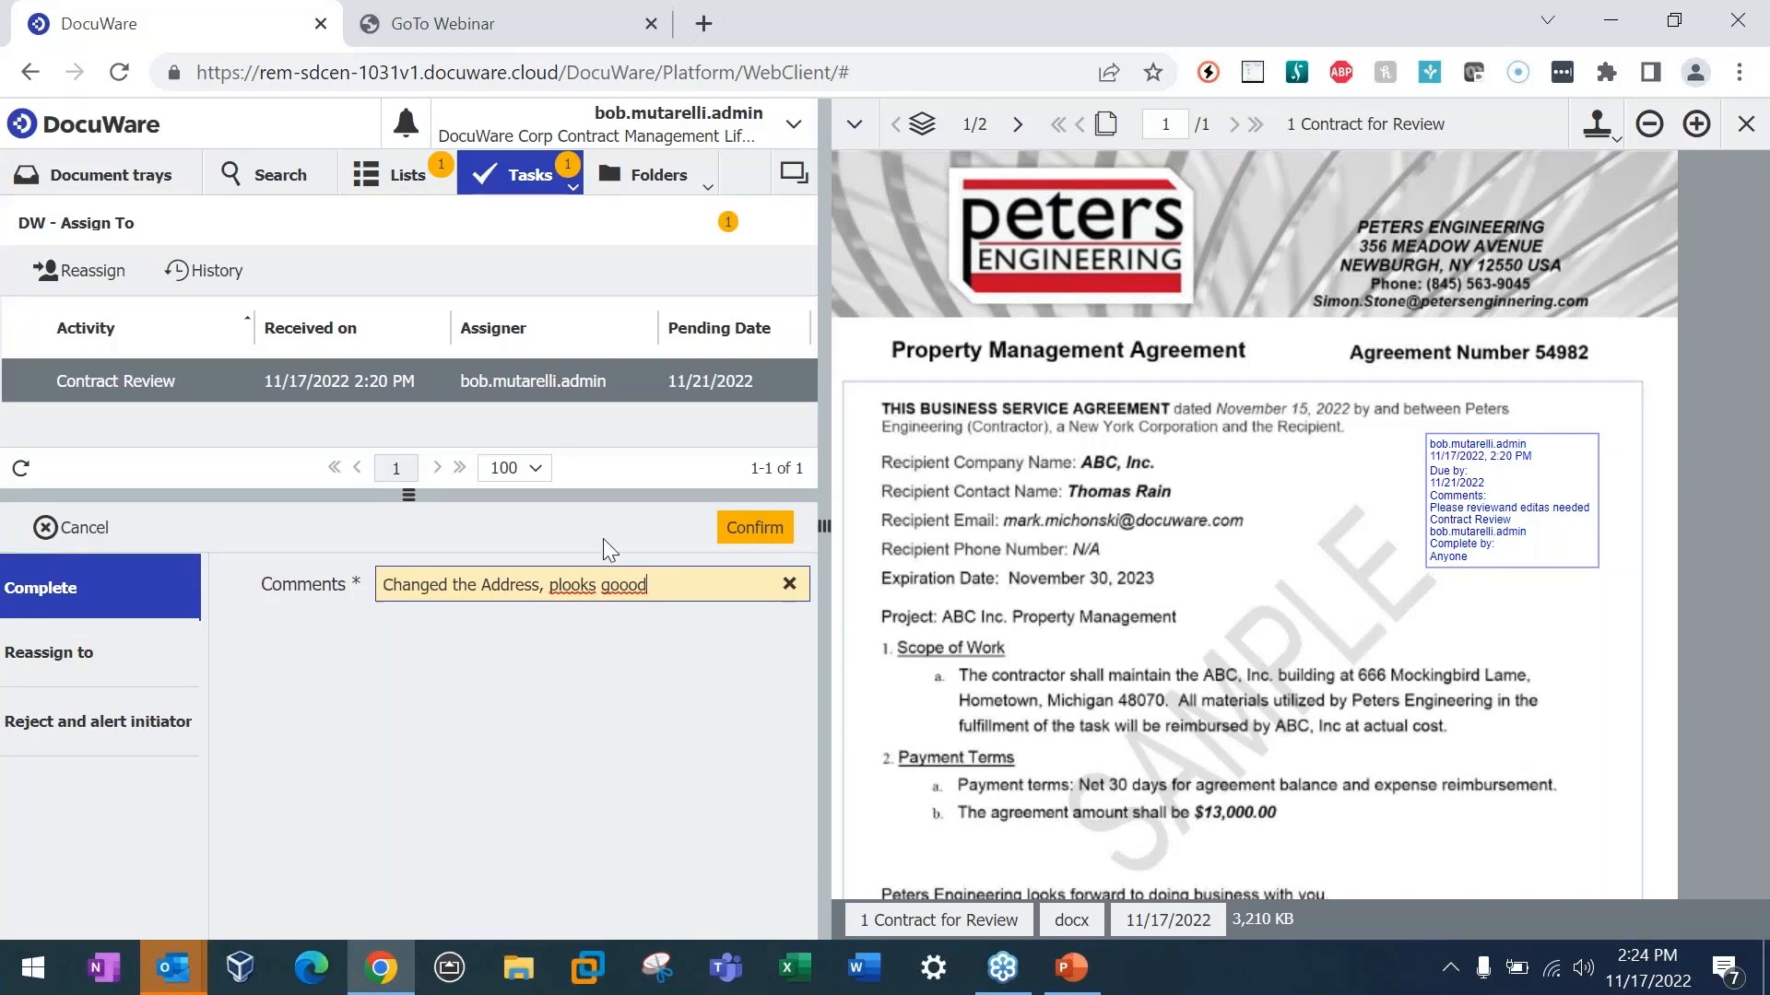
{"action": "left_click", "coordinate": [765, 530]}
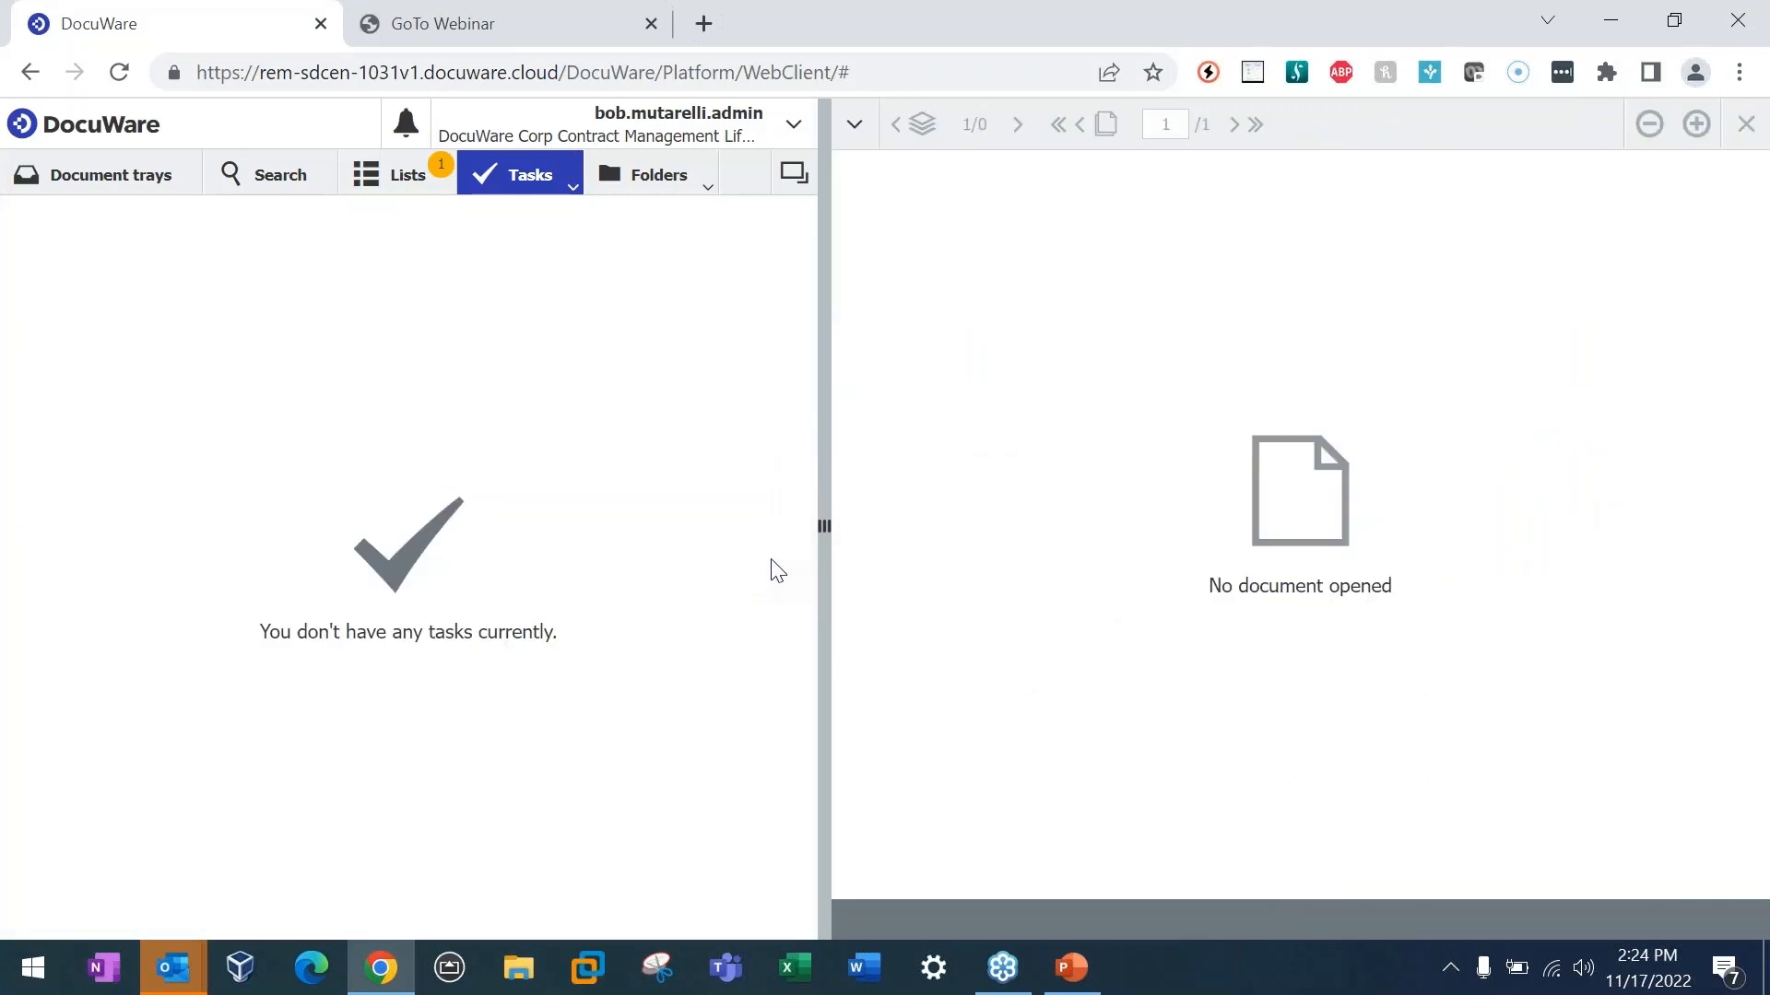
Step: Open the Contracts Reviewed list, view its related-documents options and select the completed contract
{"action": "left_click", "coordinate": [405, 175]}
{"action": "left_click", "coordinate": [412, 179]}
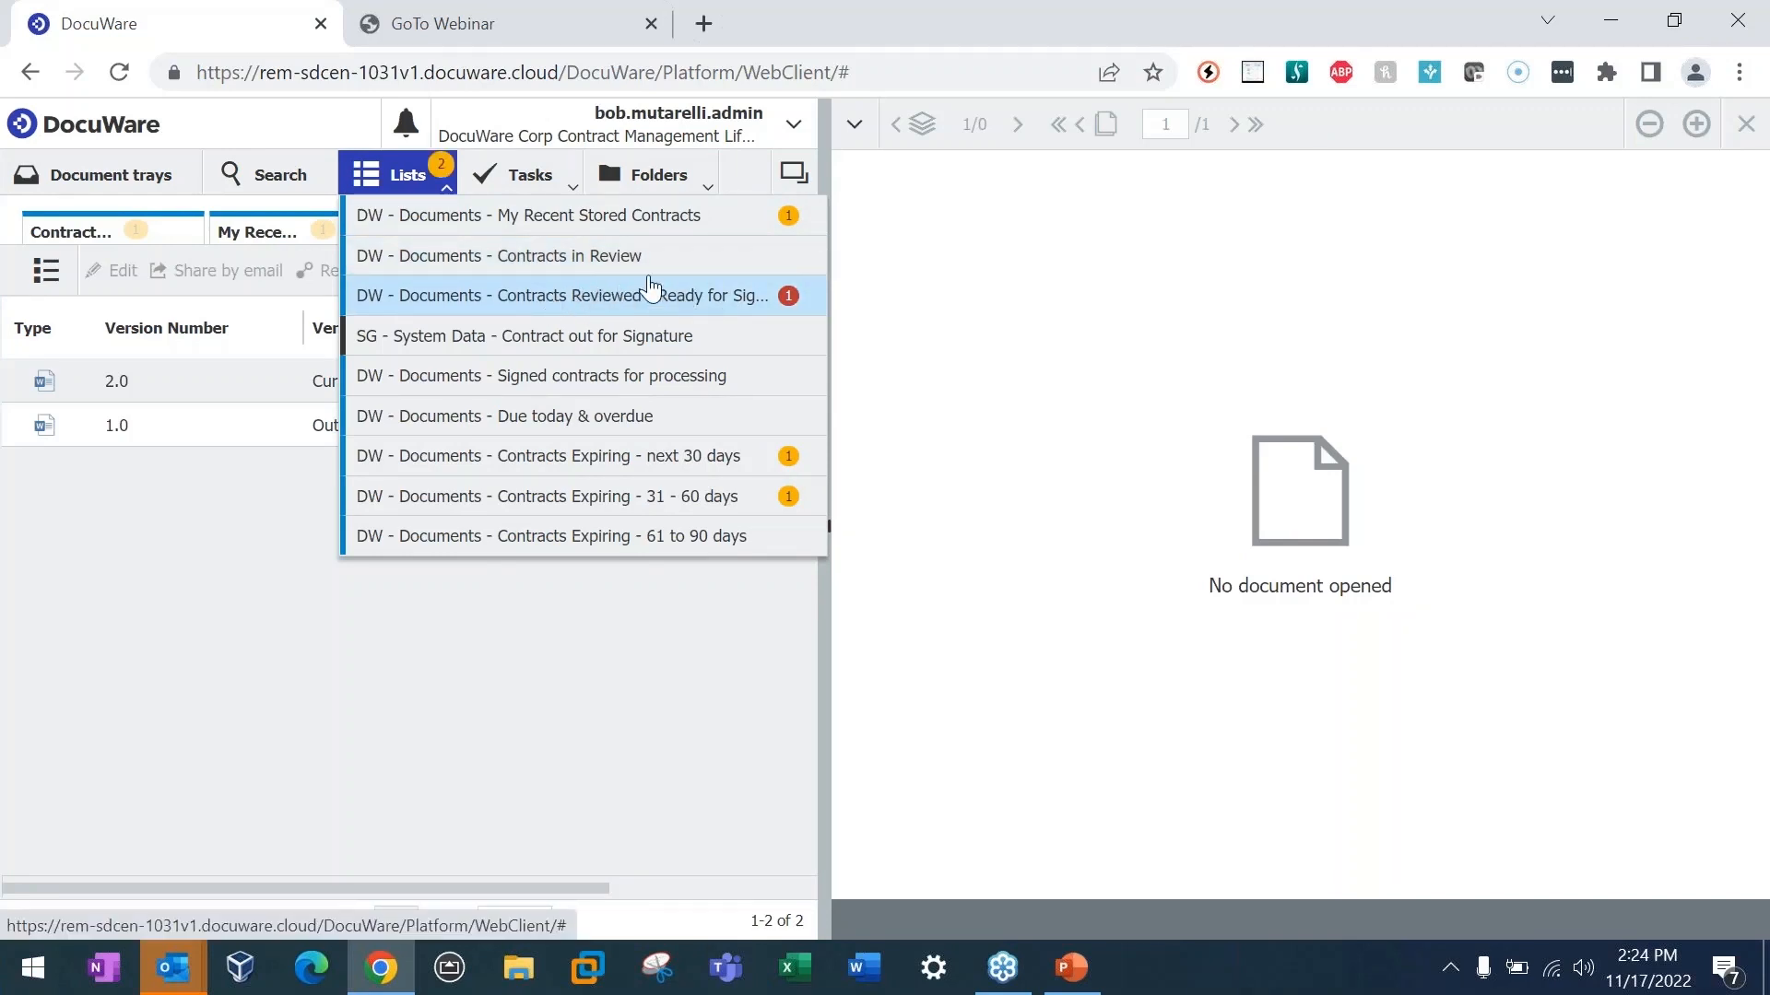
{"action": "left_click", "coordinate": [597, 296]}
{"action": "left_click", "coordinate": [504, 270]}
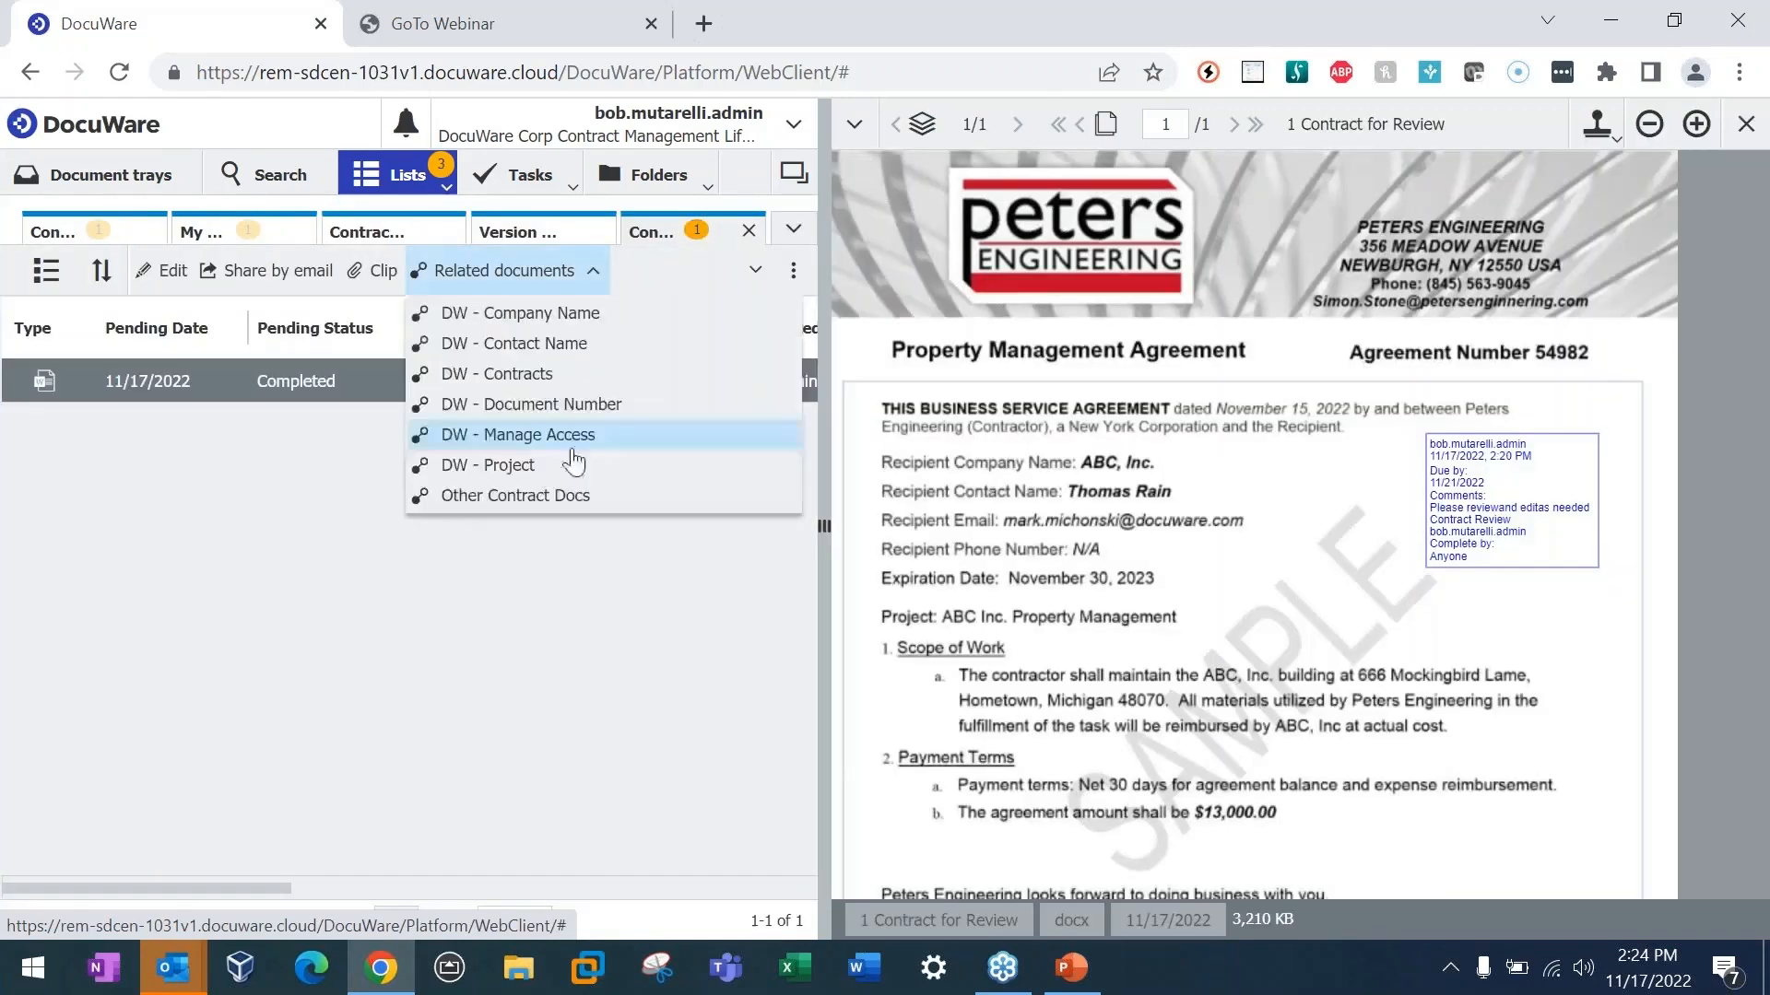
{"action": "left_click", "coordinate": [478, 632]}
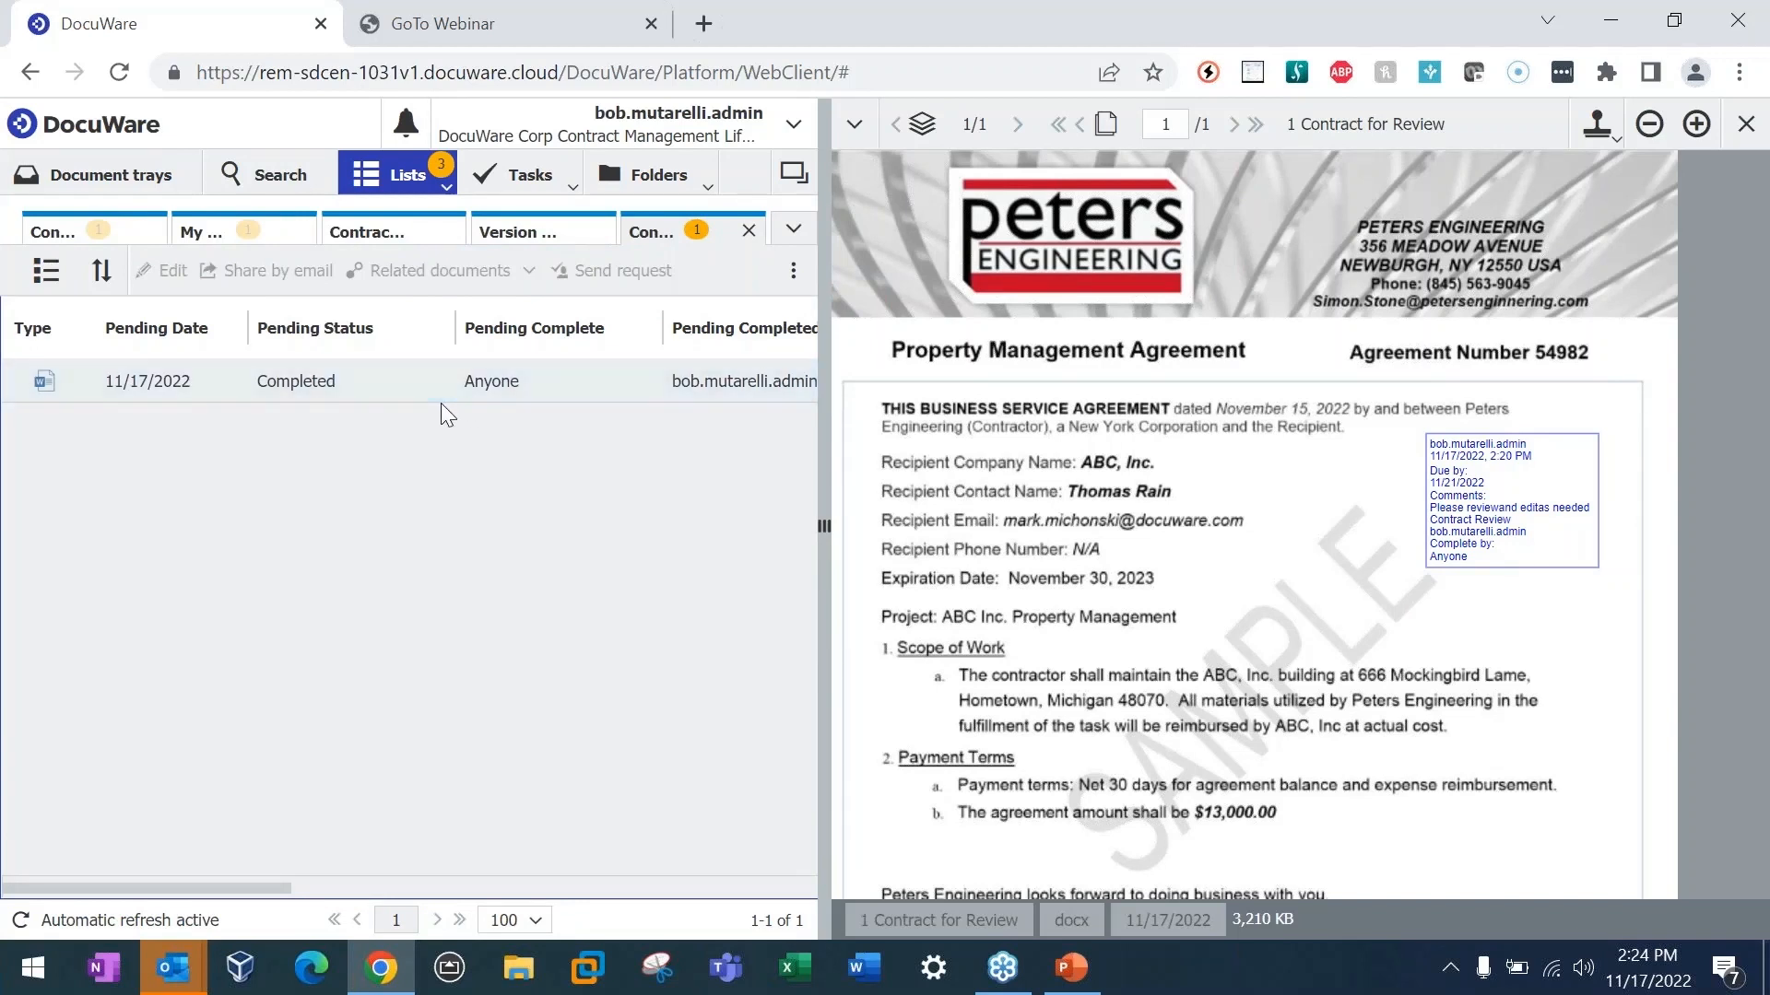
{"action": "double_click", "coordinate": [471, 389]}
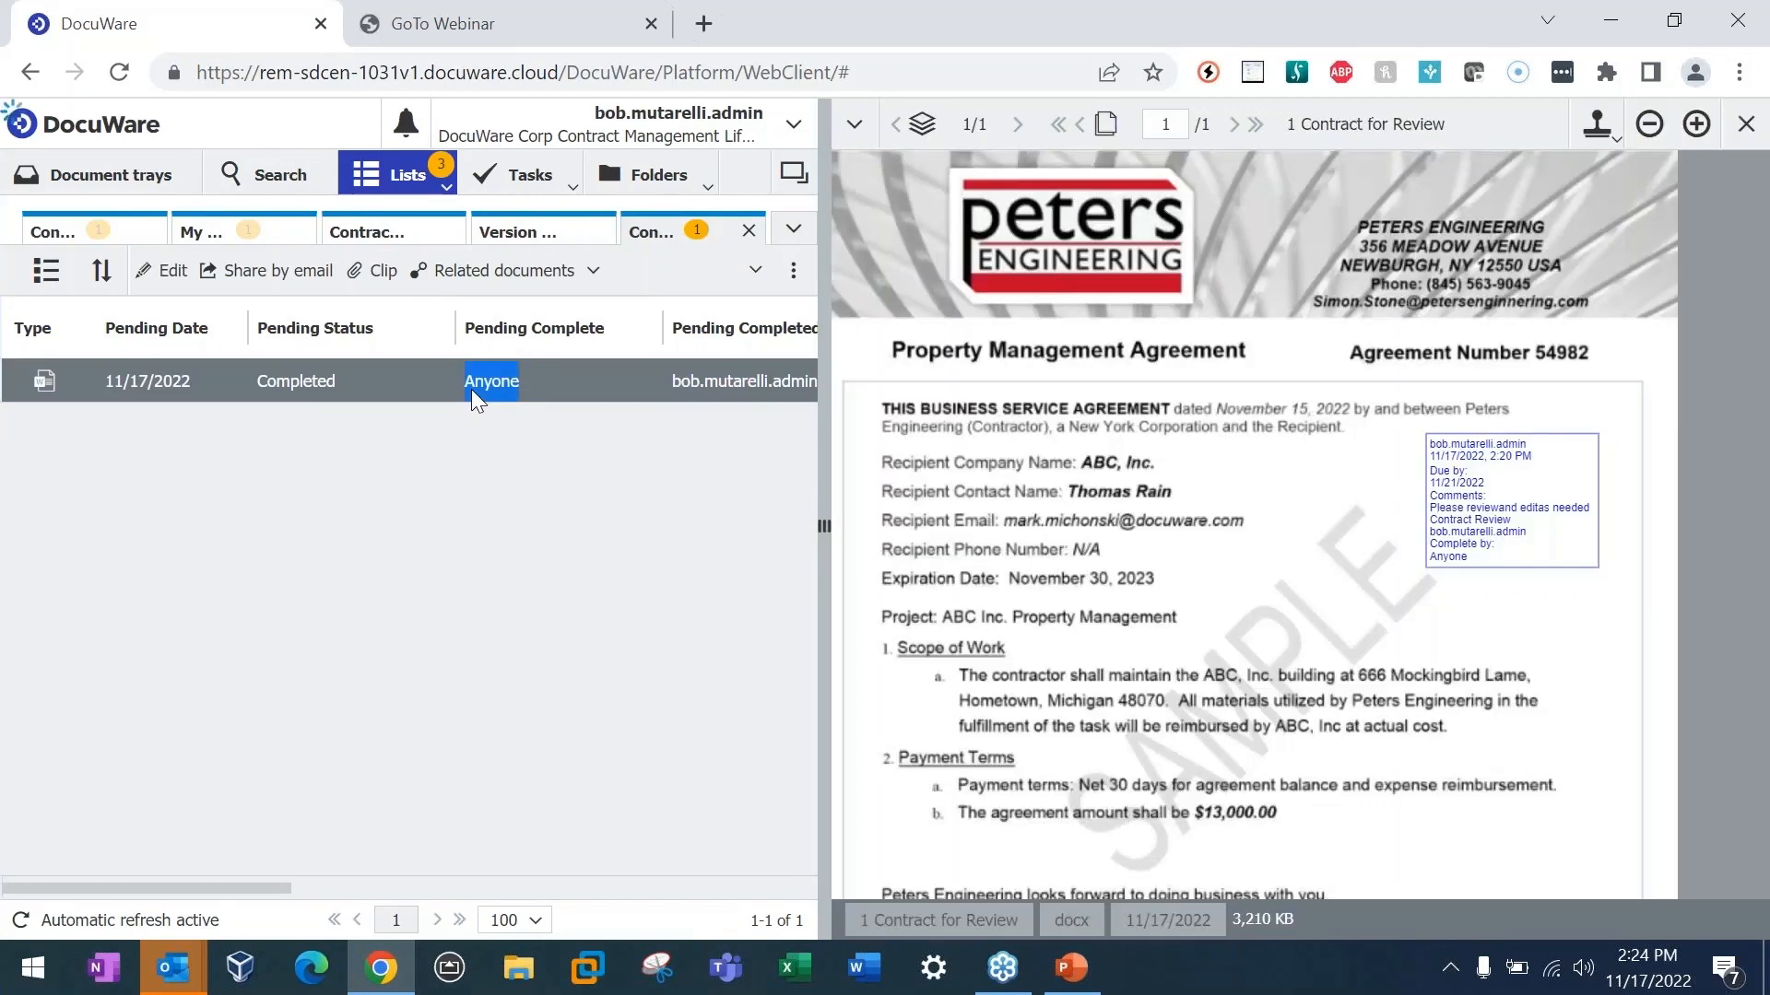
{"action": "left_click", "coordinate": [413, 384]}
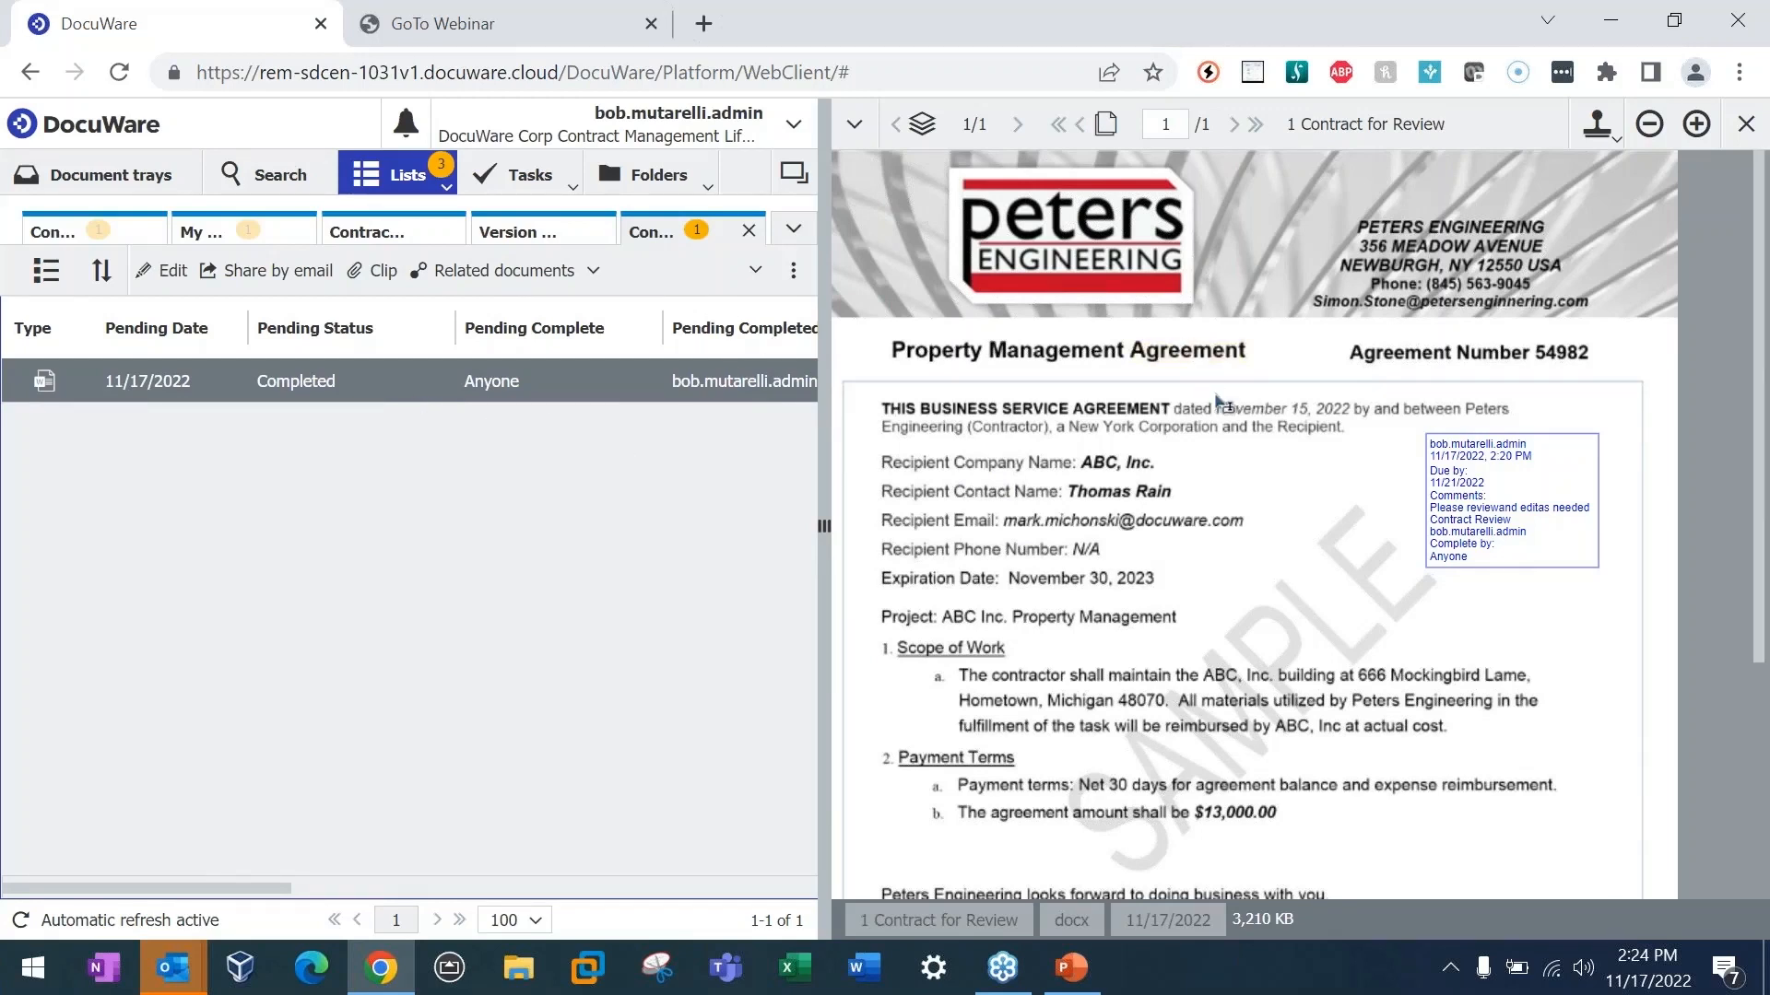
Step: Start a Contract for Signature stamp on the contract and enter the signer's full name and email
{"action": "left_click", "coordinate": [1613, 139]}
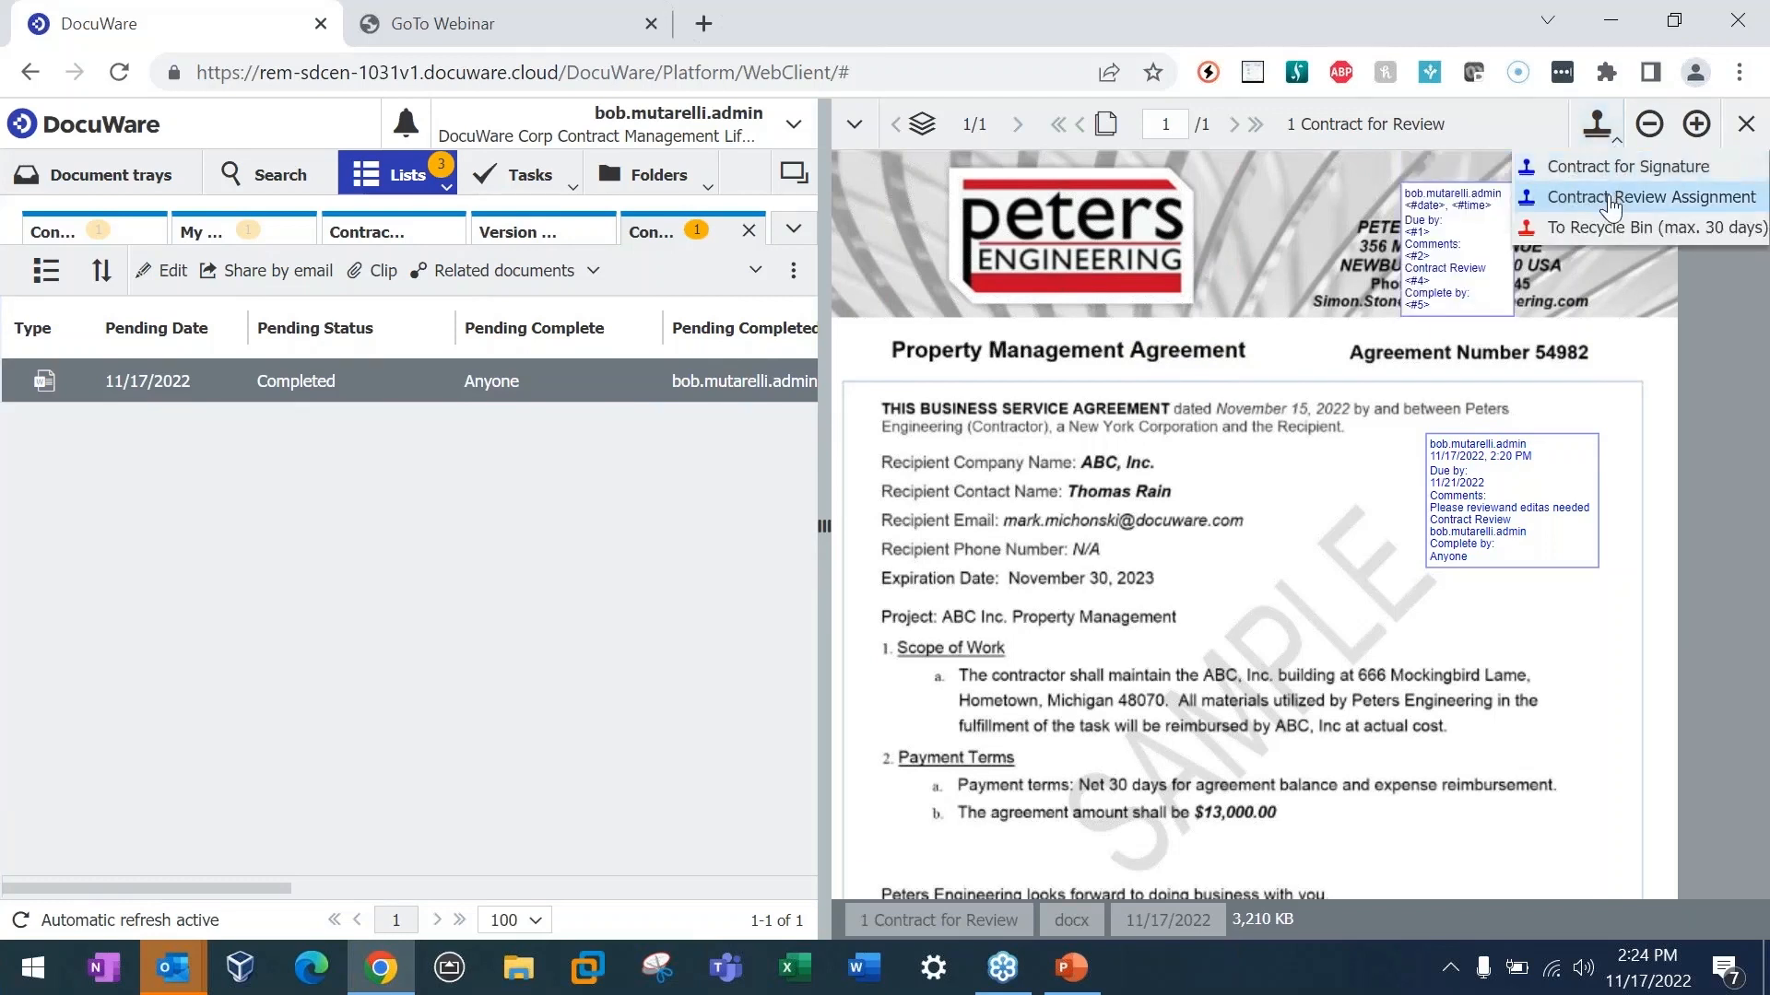
{"action": "left_click", "coordinate": [1608, 167]}
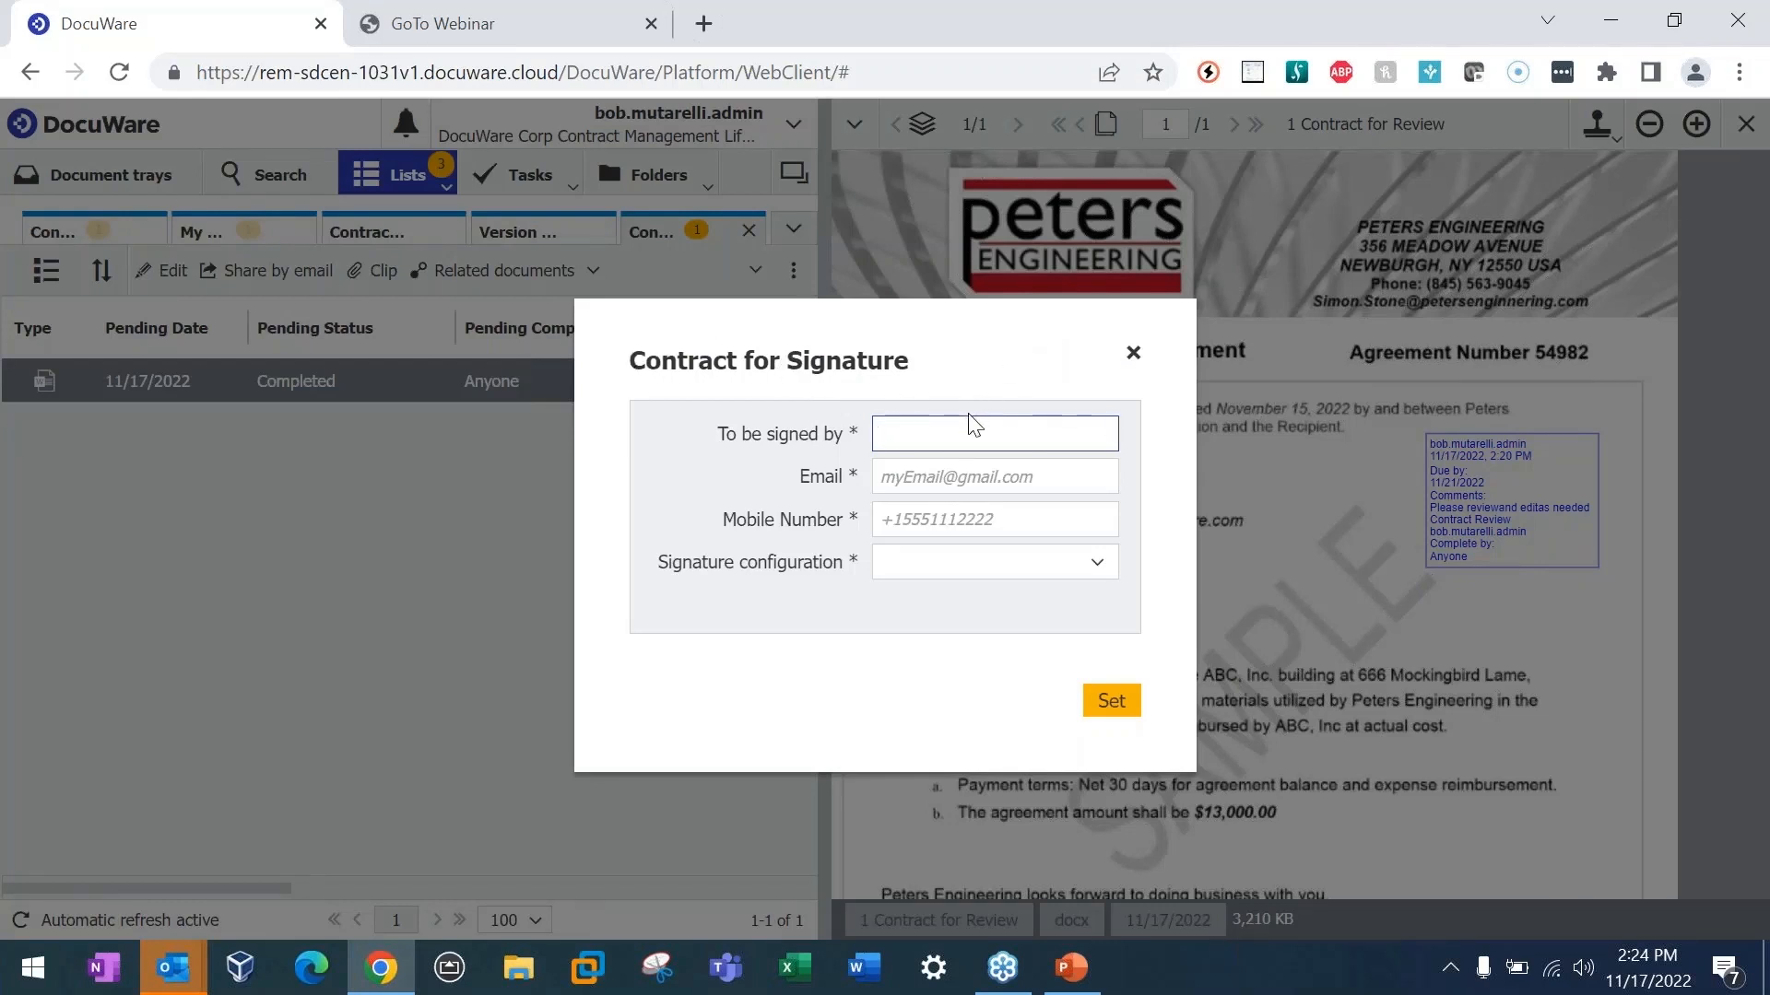
{"action": "left_click_drag", "start_coordinate": [815, 320], "coordinate": [531, 348]}
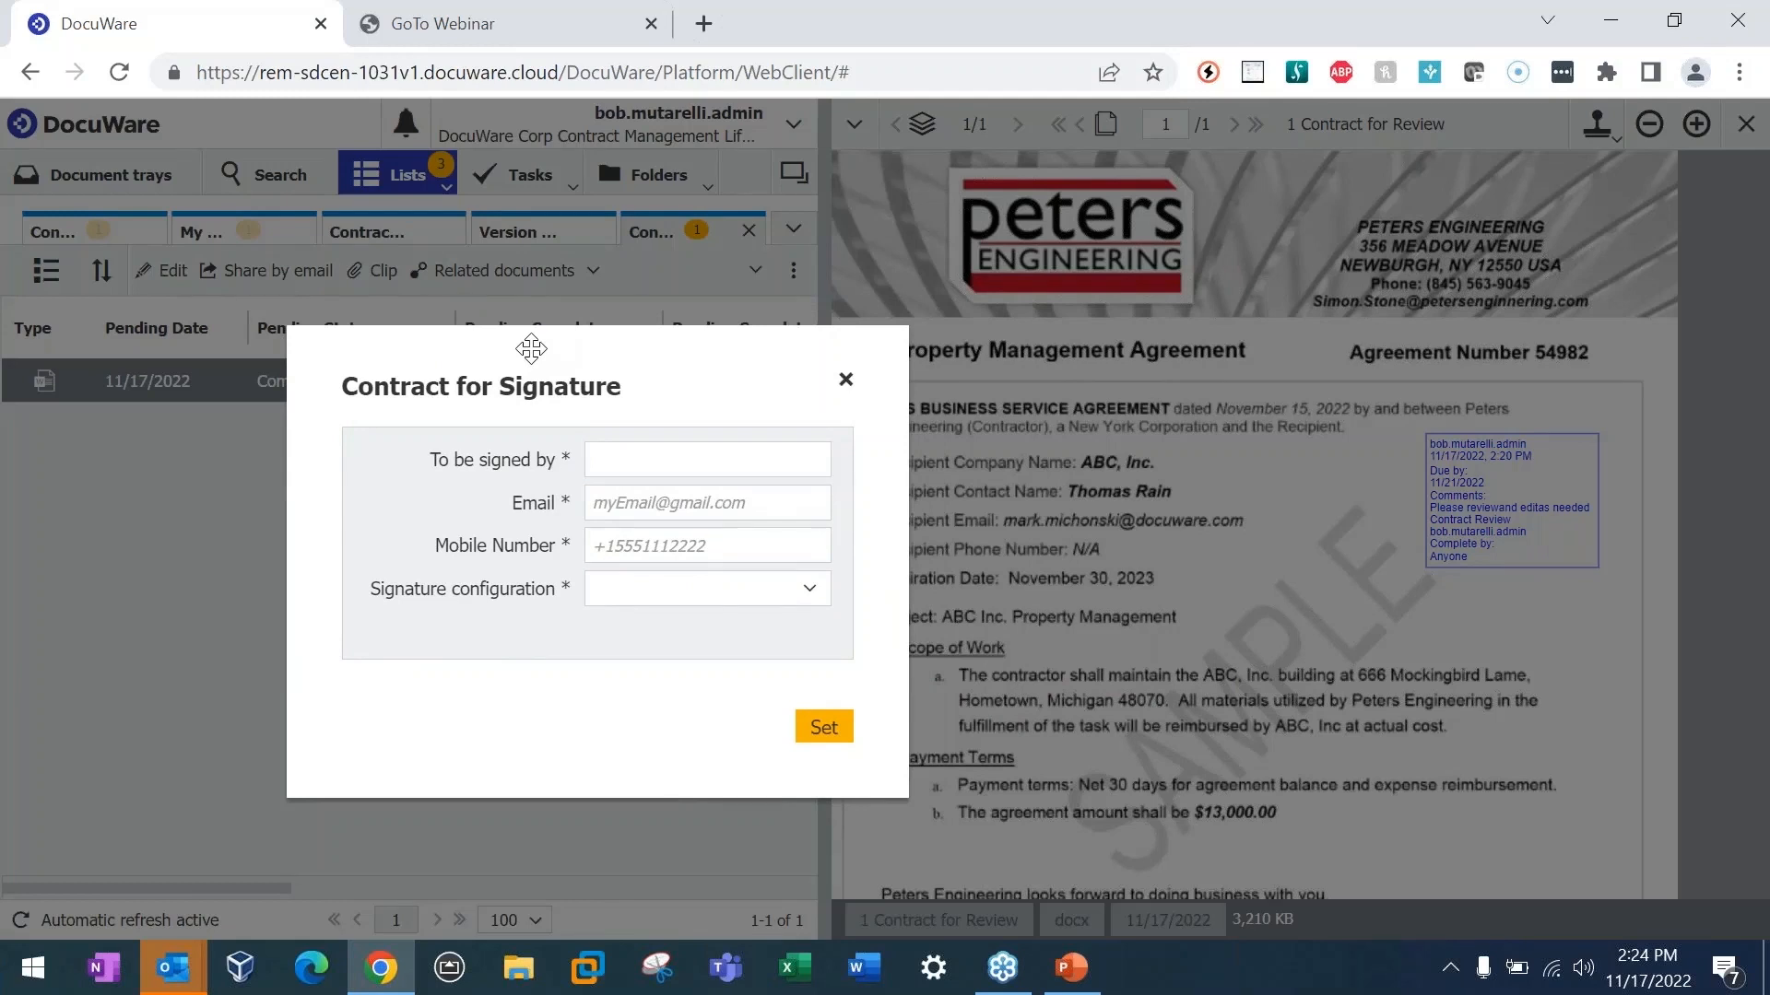
{"action": "left_click", "coordinate": [612, 458]}
{"action": "key", "text": "Tab"}
{"action": "key", "text": "ctrl+v"}
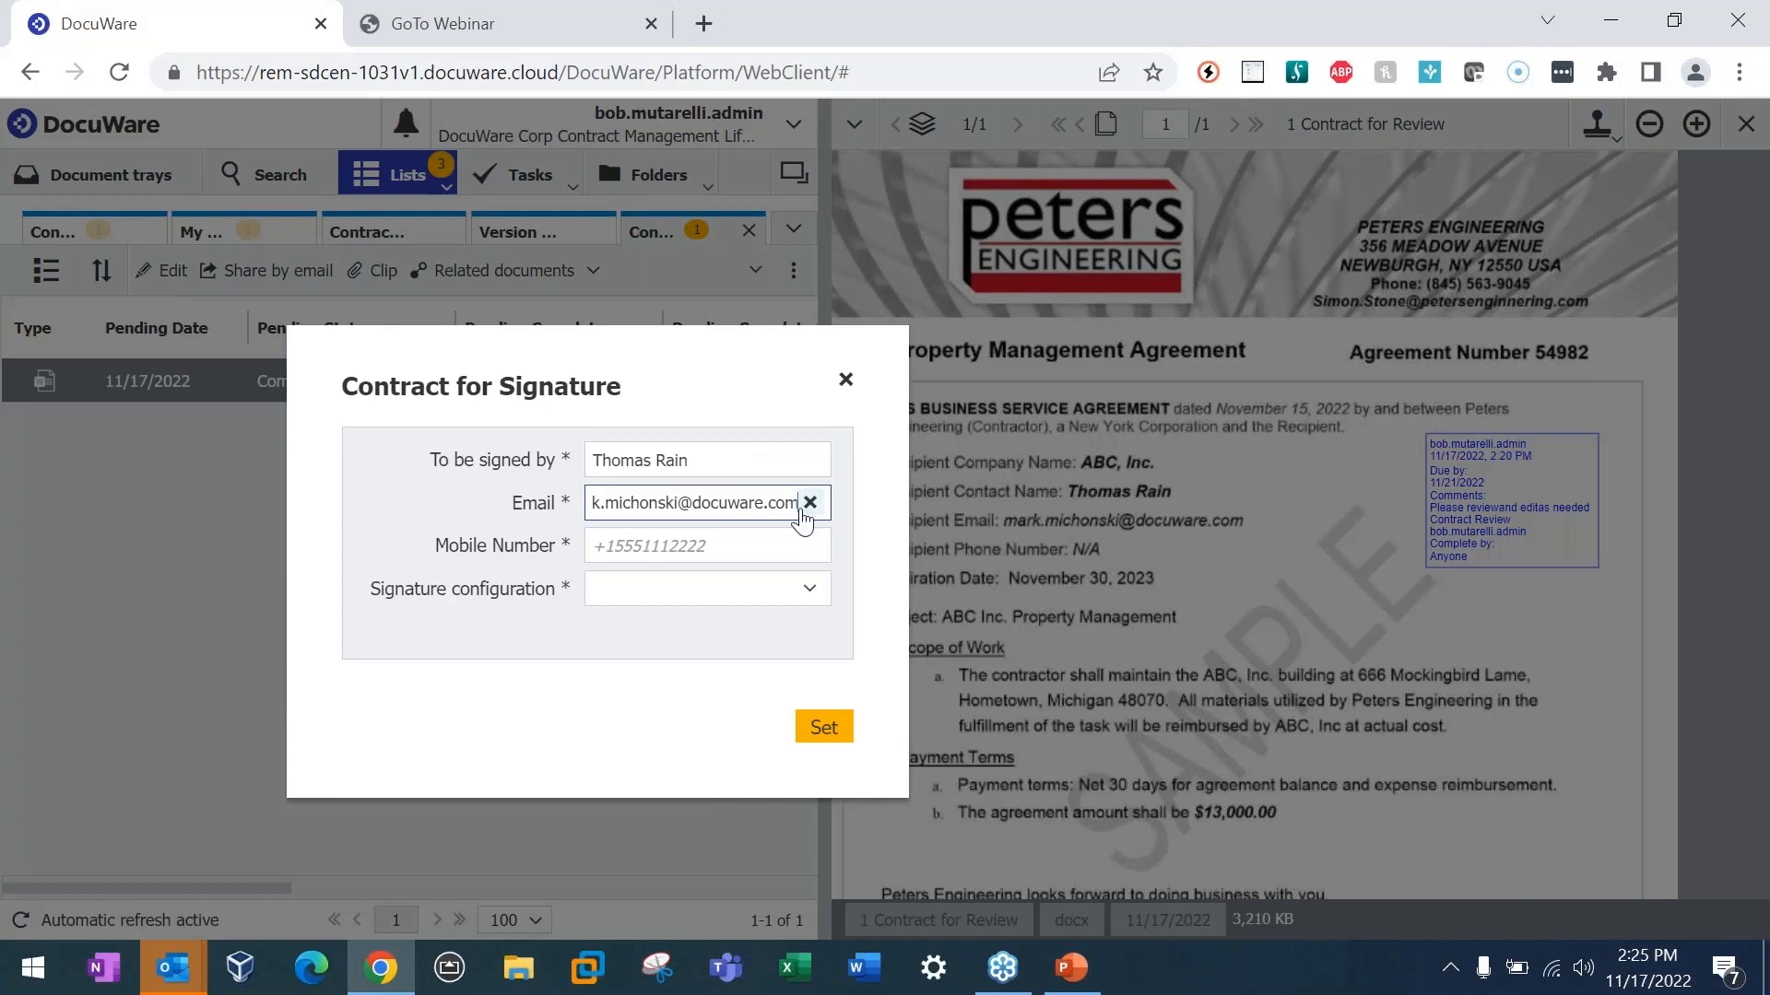
{"action": "left_click_drag", "start_coordinate": [777, 504], "coordinate": [487, 507]}
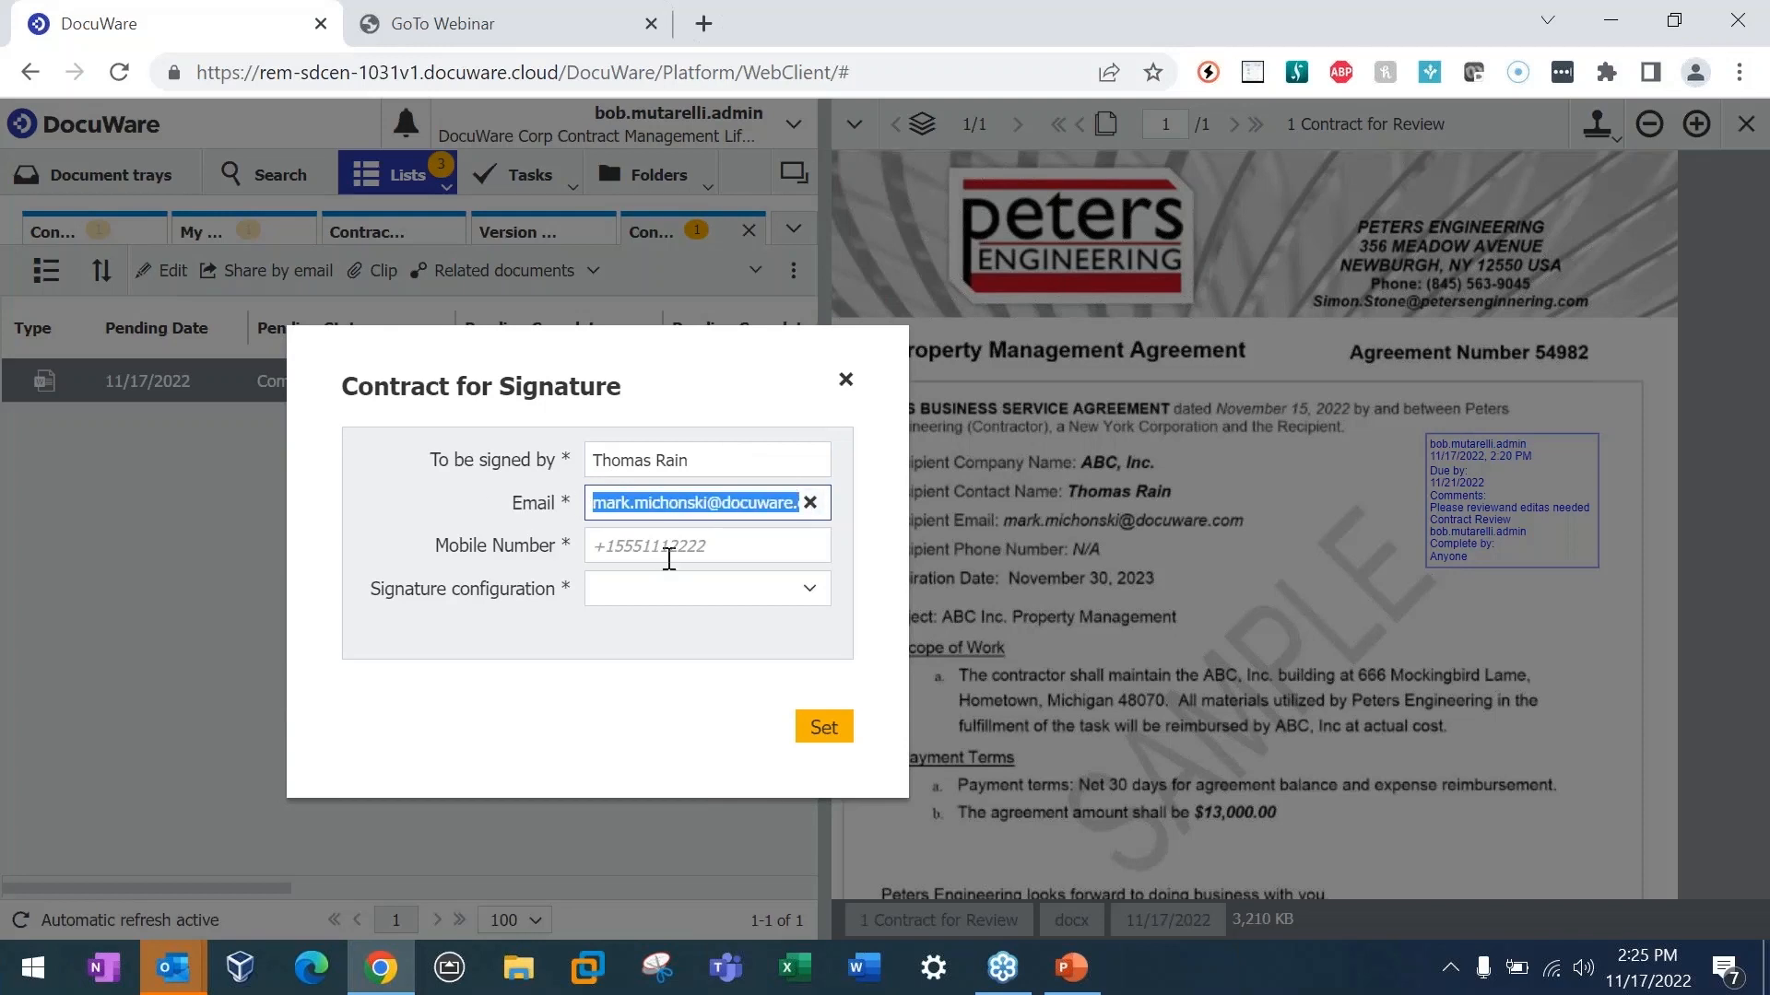
Step: Choose the DocuSign Dynamic Signature Configuration, enter the signer's mobile number, and place the signature stamp below the review stamp on the contract
{"action": "left_click", "coordinate": [590, 552]}
{"action": "left_click", "coordinate": [588, 552]}
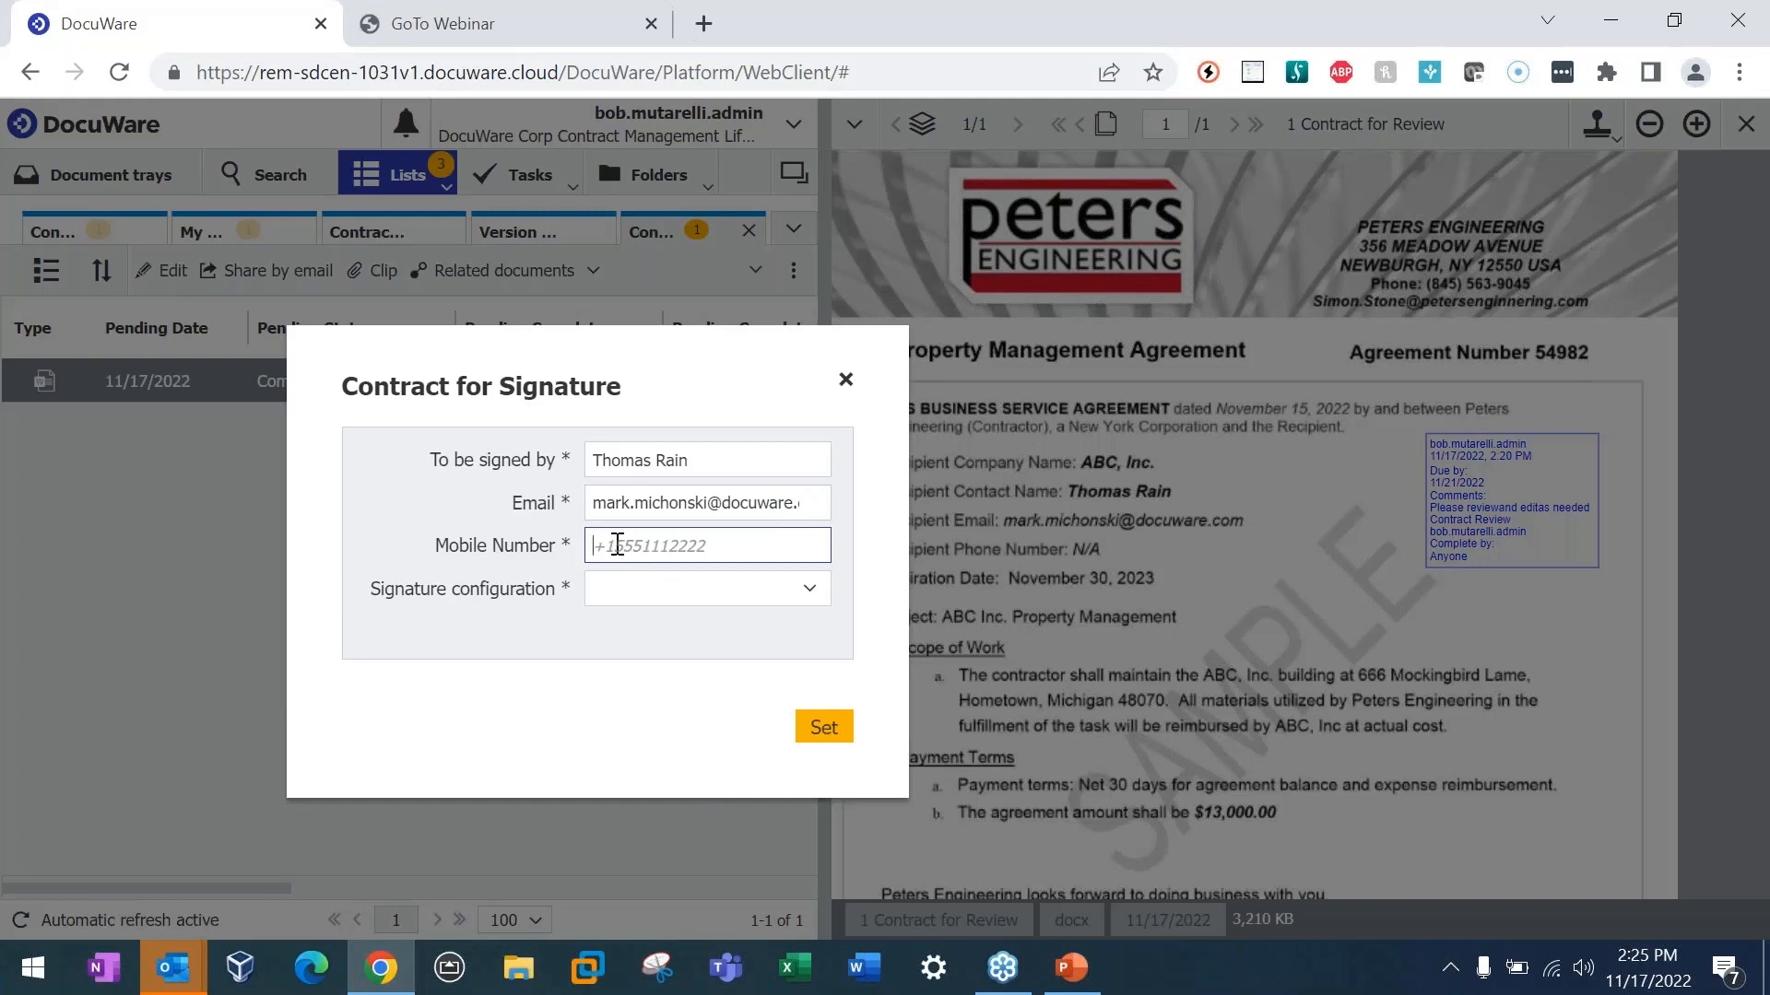
{"action": "left_click", "coordinate": [808, 590]}
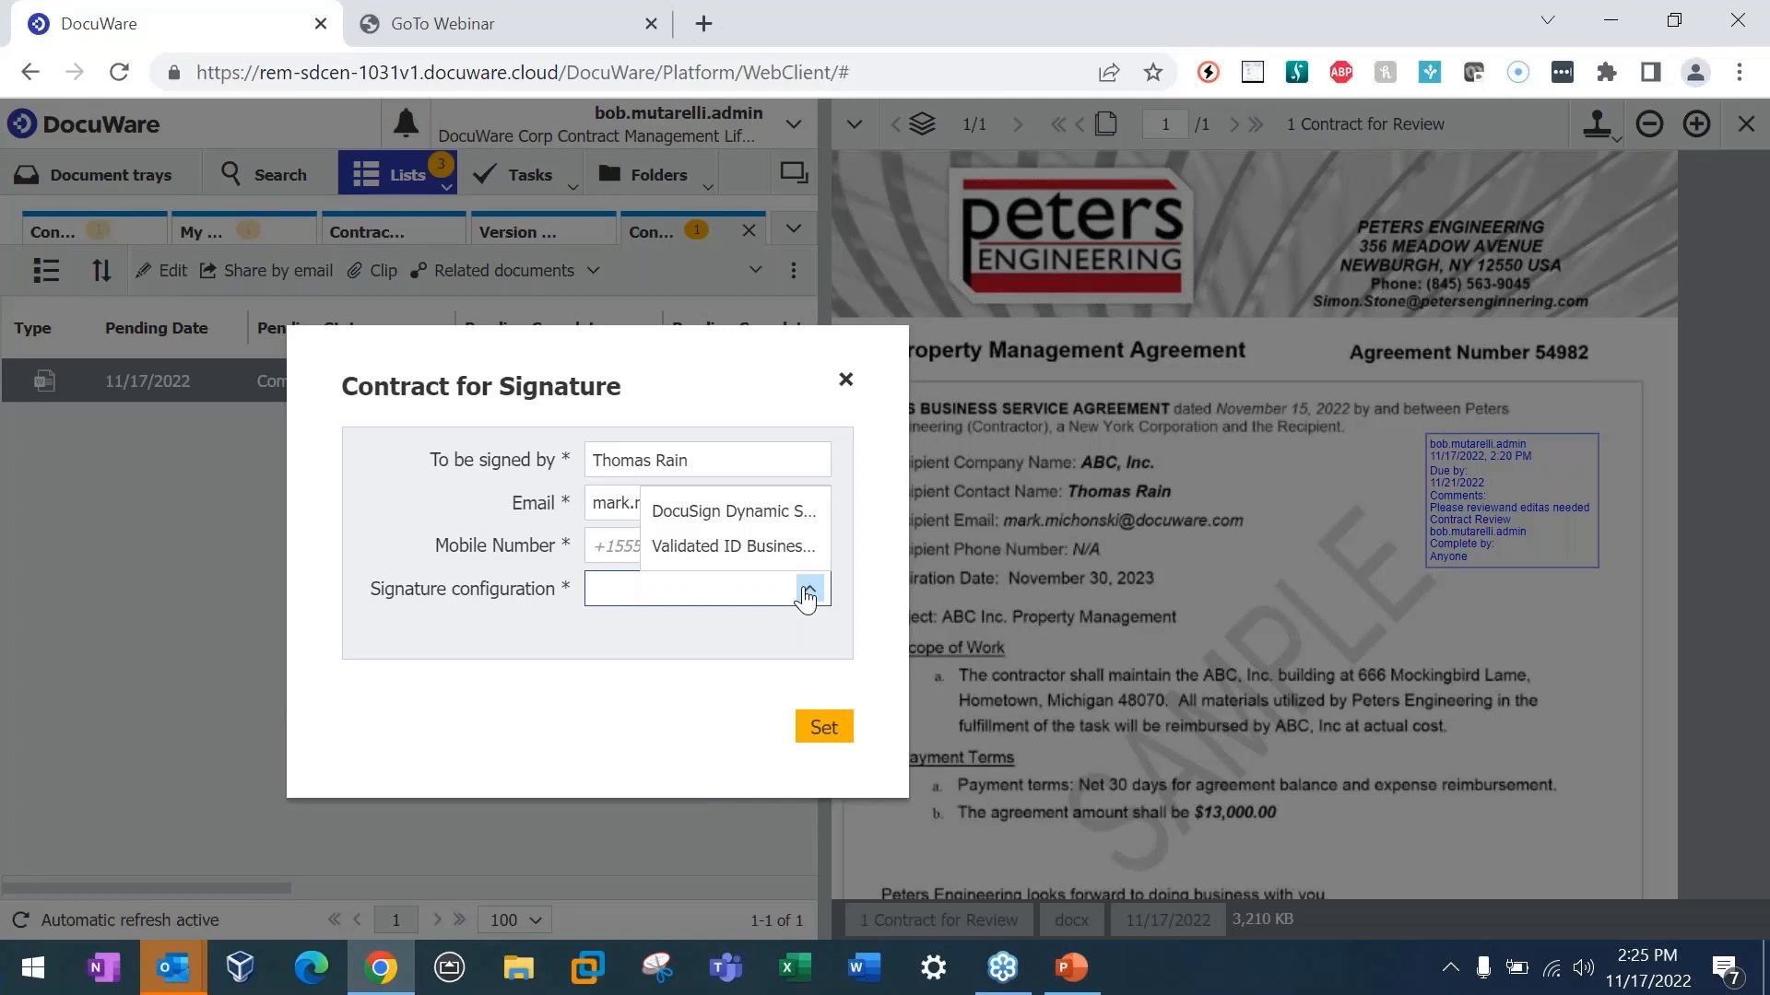
{"action": "left_click", "coordinate": [729, 510]}
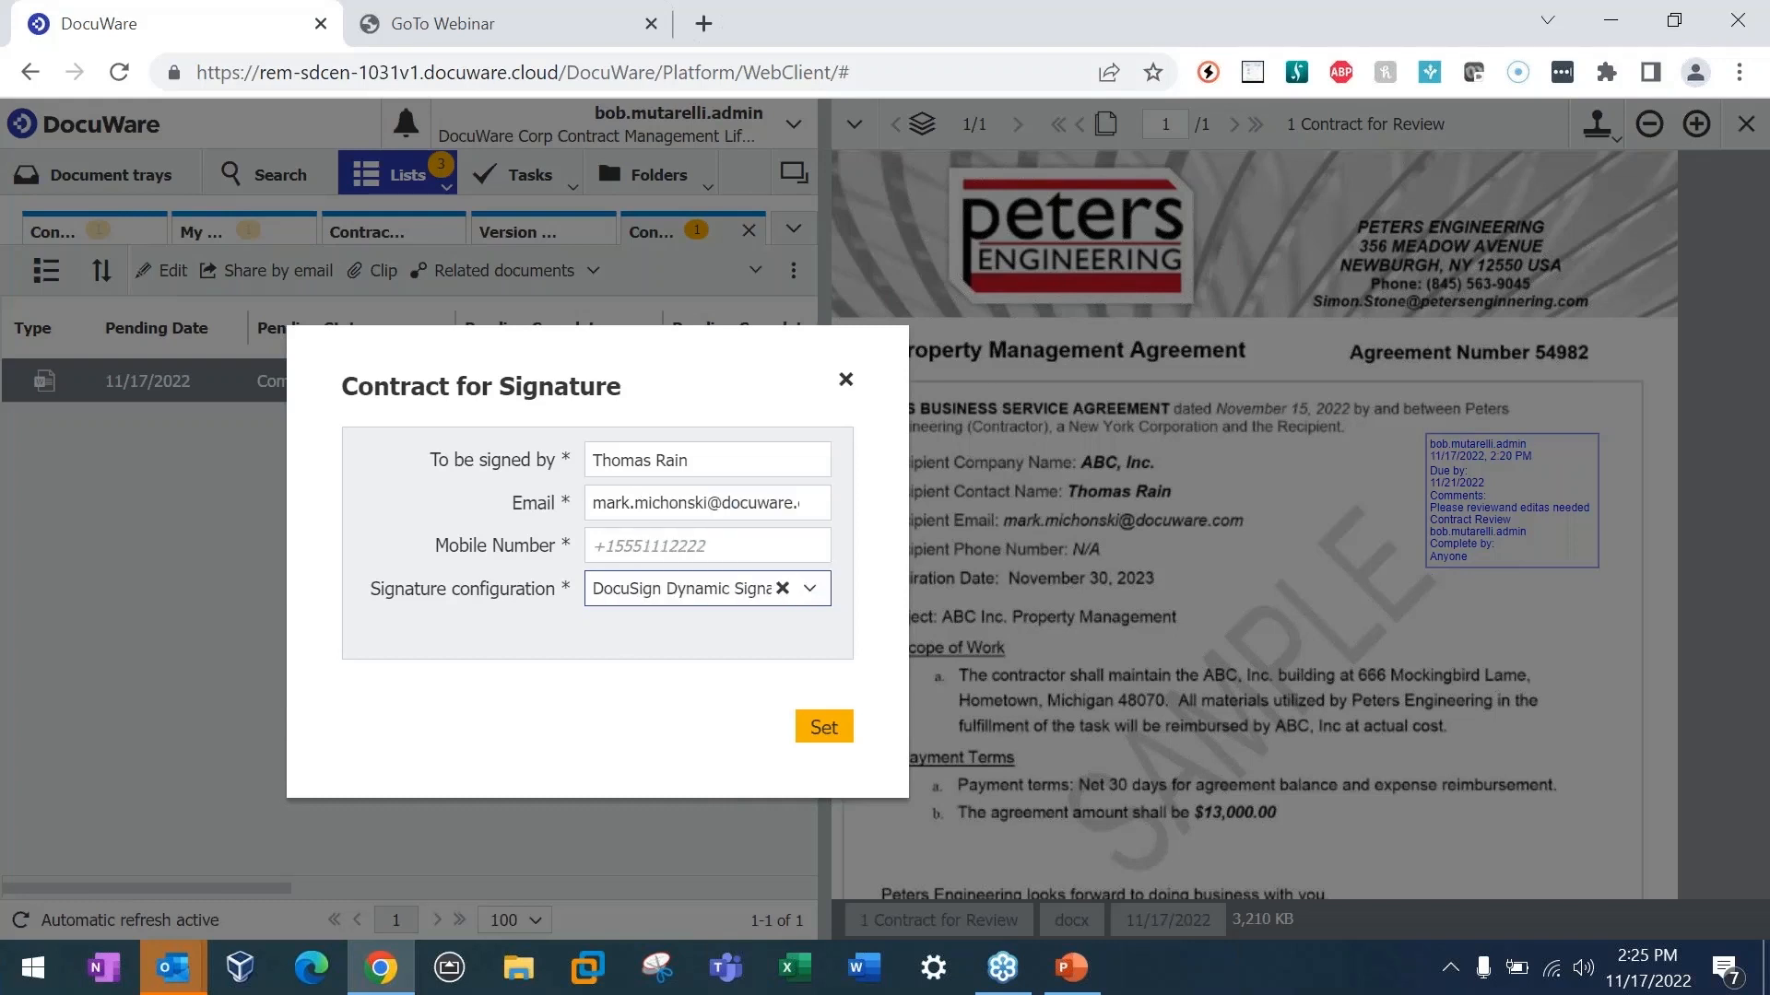
{"action": "left_click", "coordinate": [627, 561]}
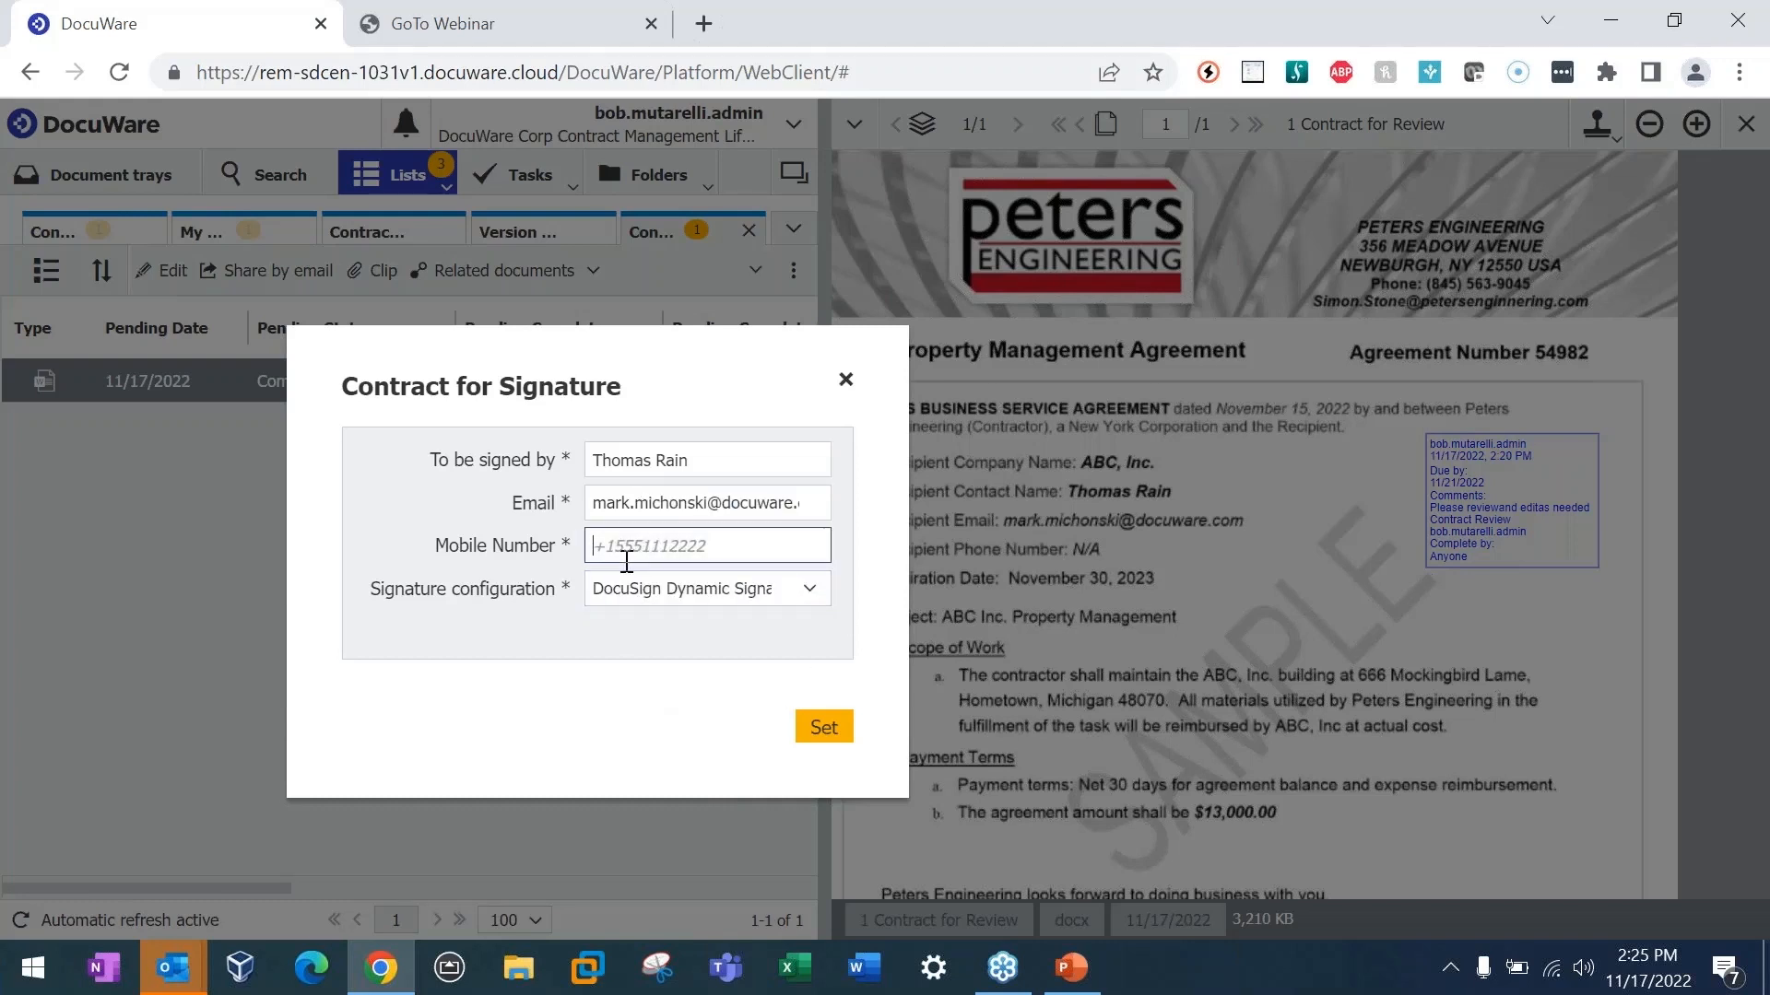
{"action": "left_click", "coordinate": [830, 735]}
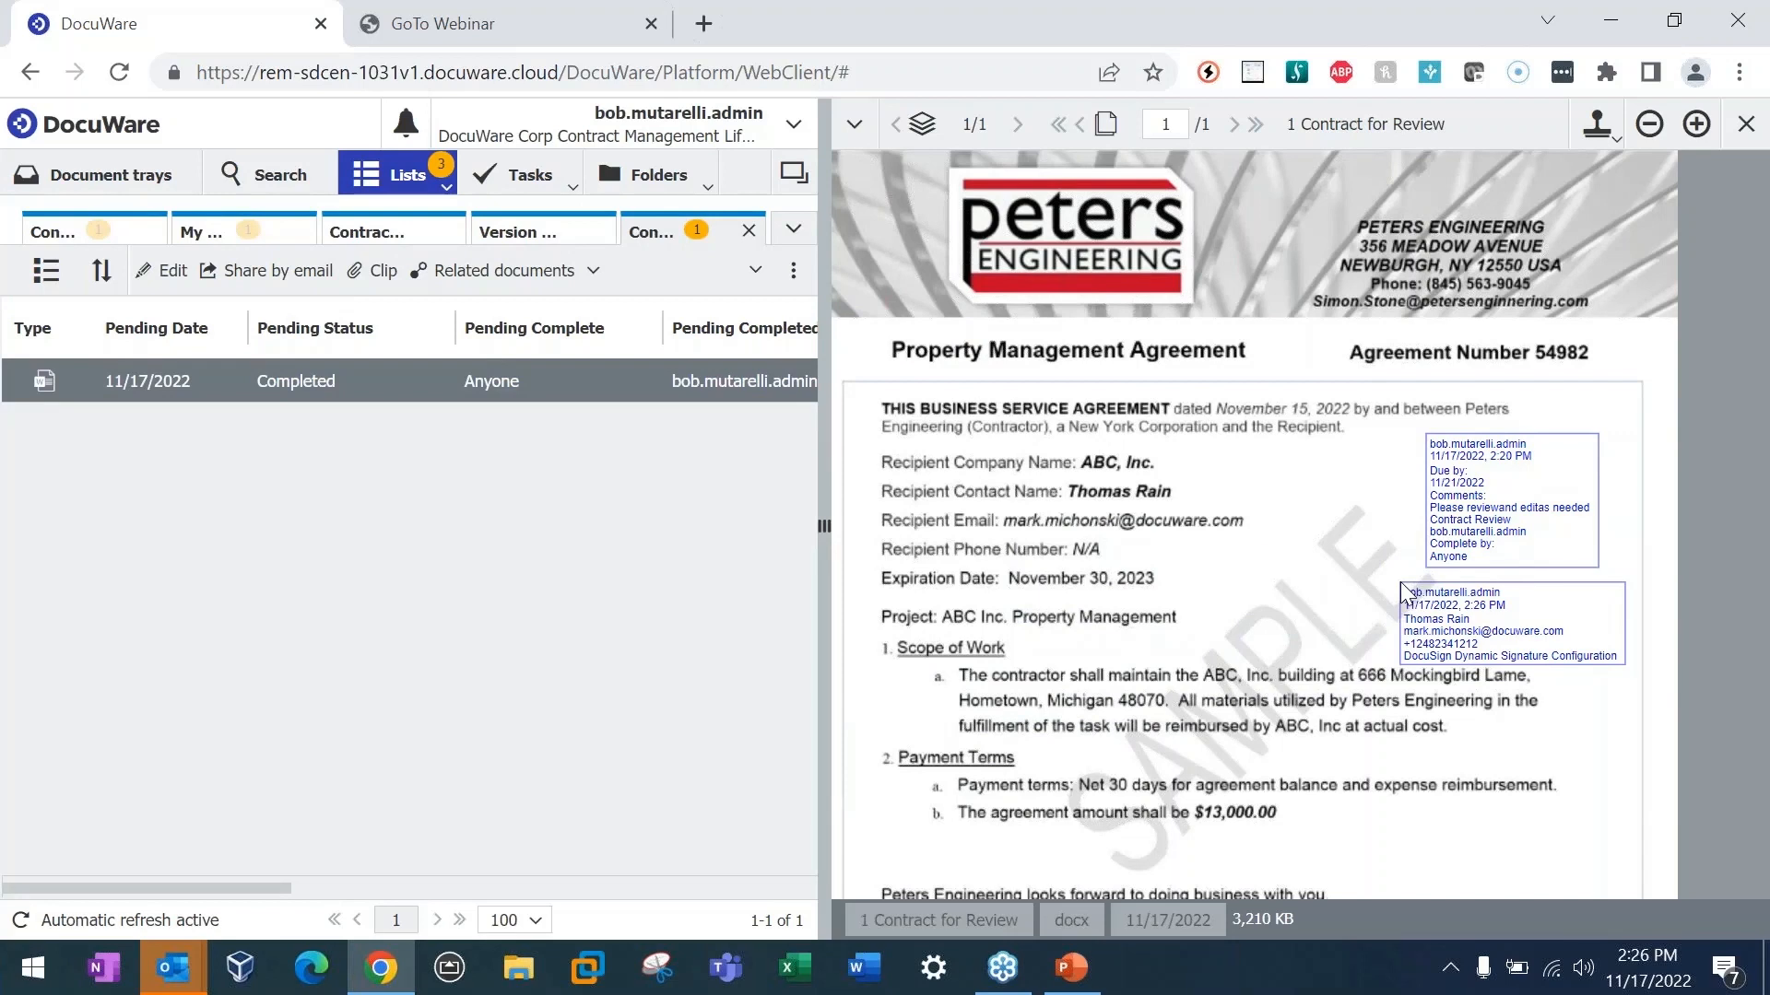
{"action": "left_click", "coordinate": [1402, 585]}
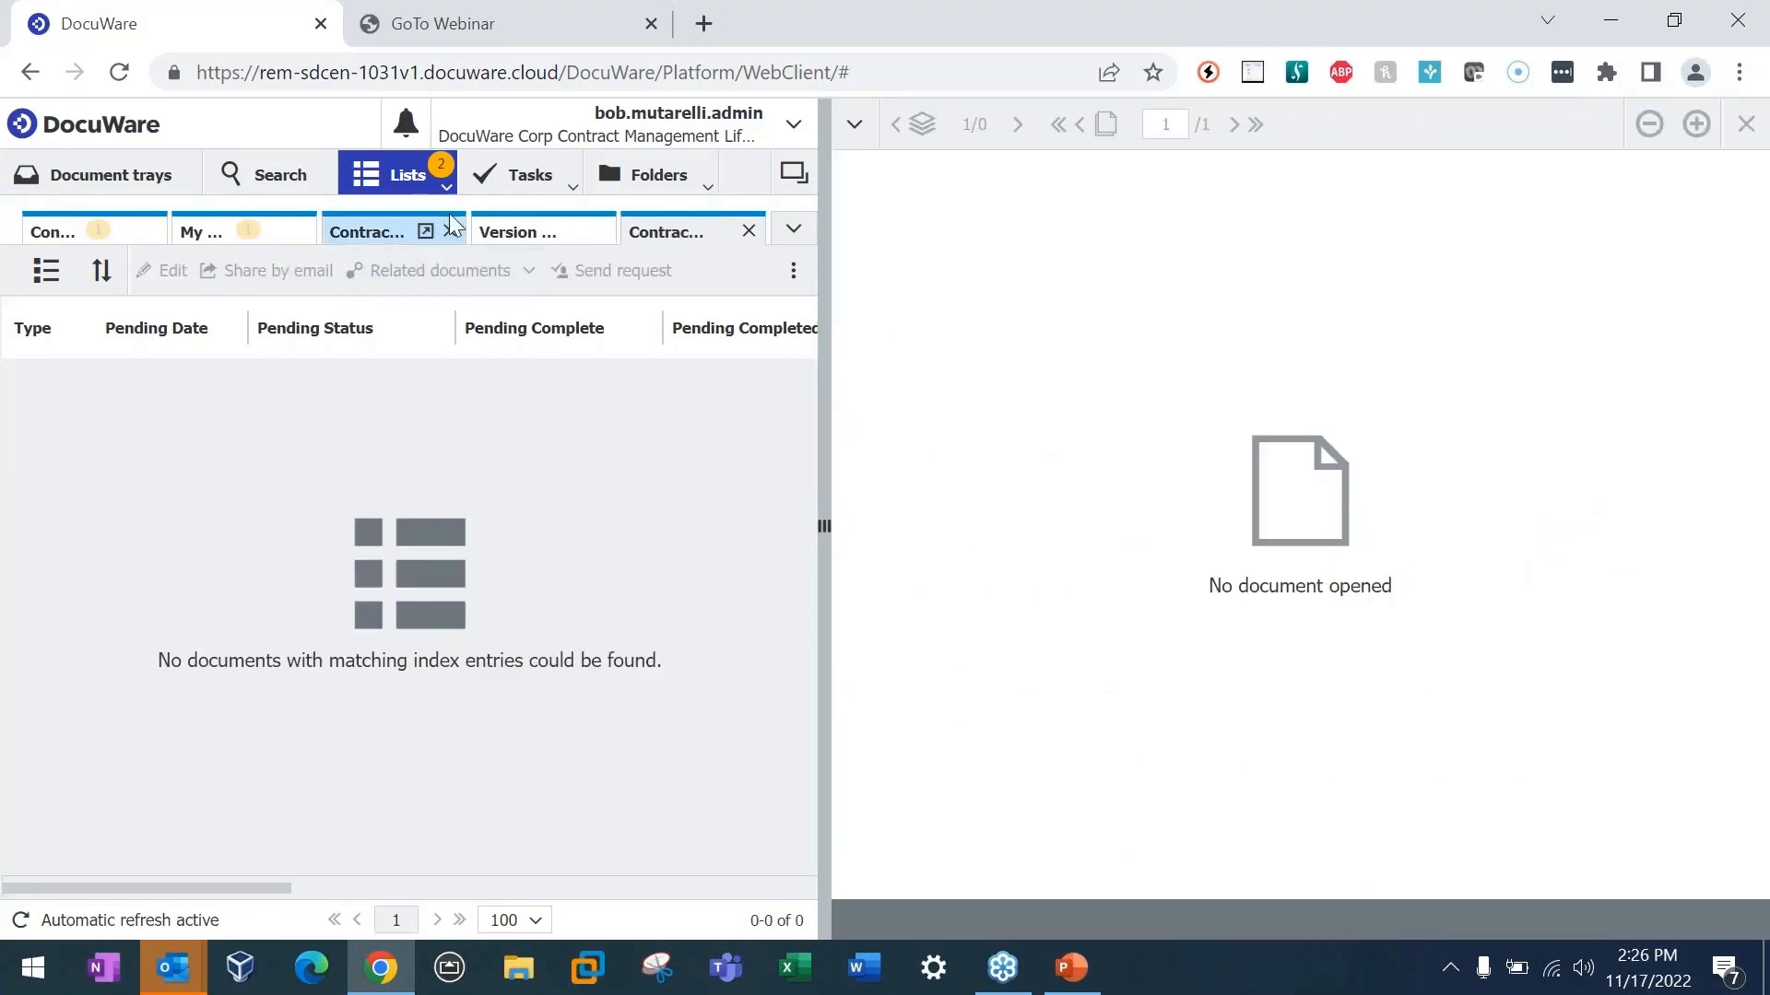
Step: Check the document lists for the contract out for signature, reloading DocuWare to refresh them
{"action": "left_click", "coordinate": [446, 188]}
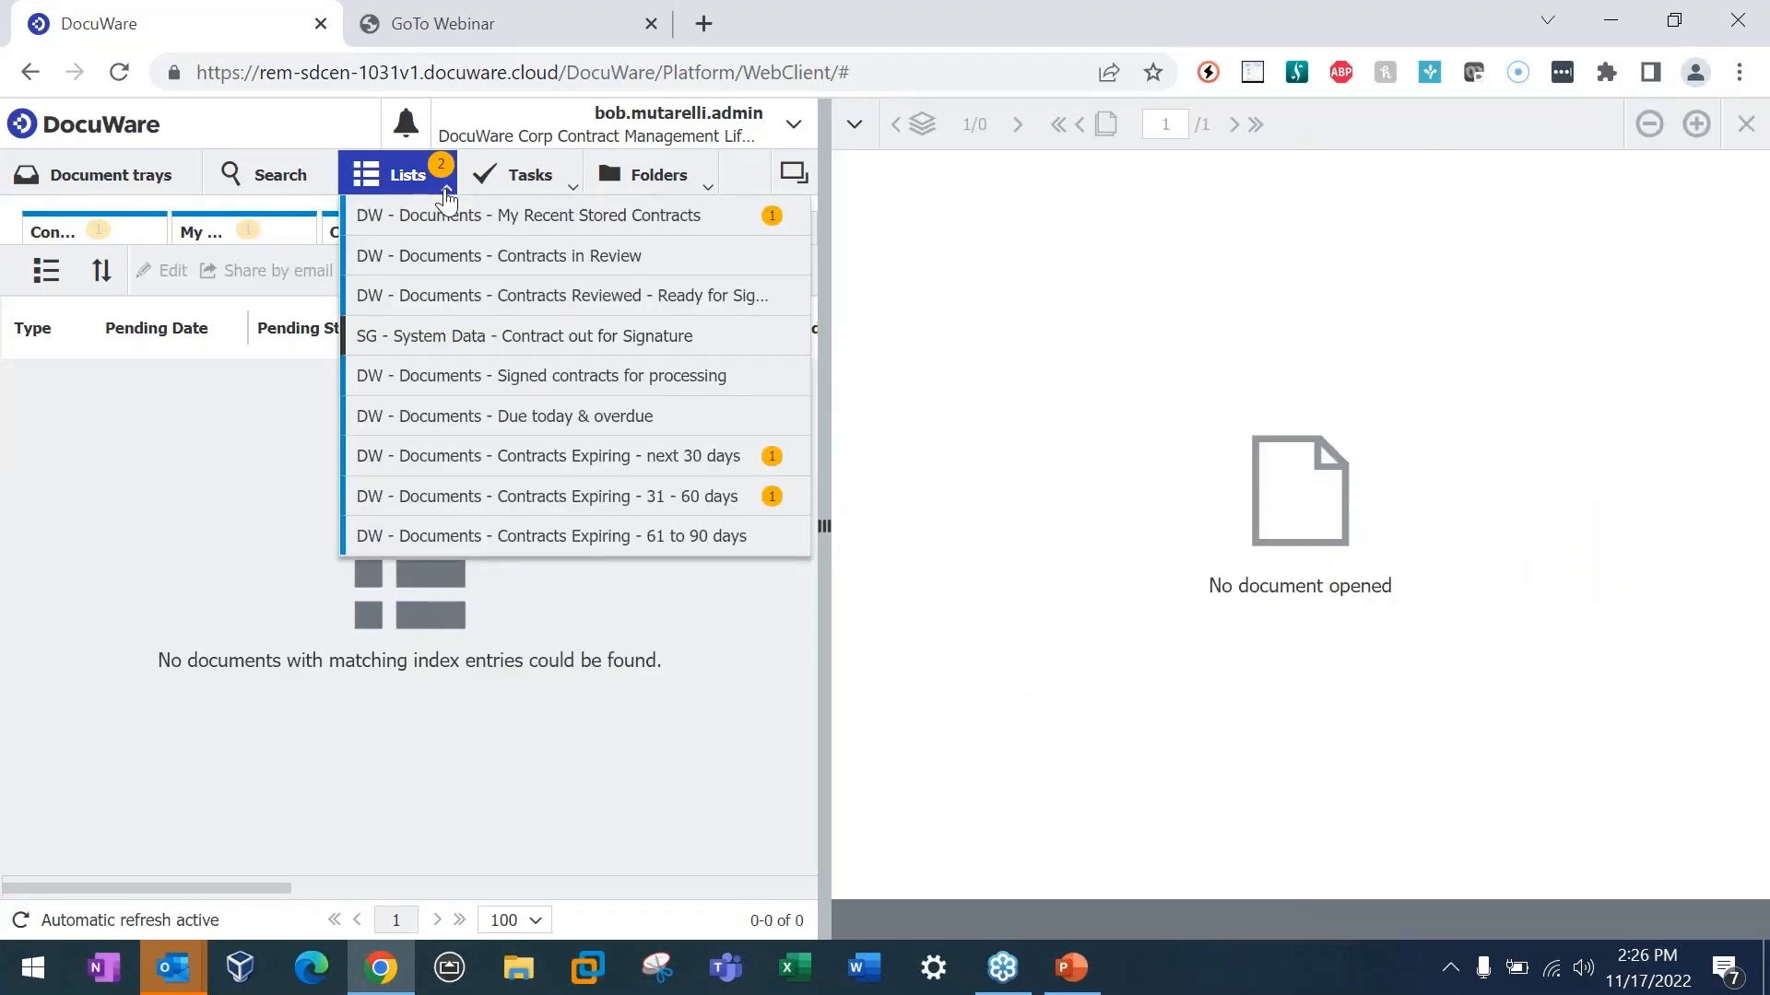
{"action": "left_click", "coordinate": [258, 502]}
{"action": "left_click", "coordinate": [407, 170]}
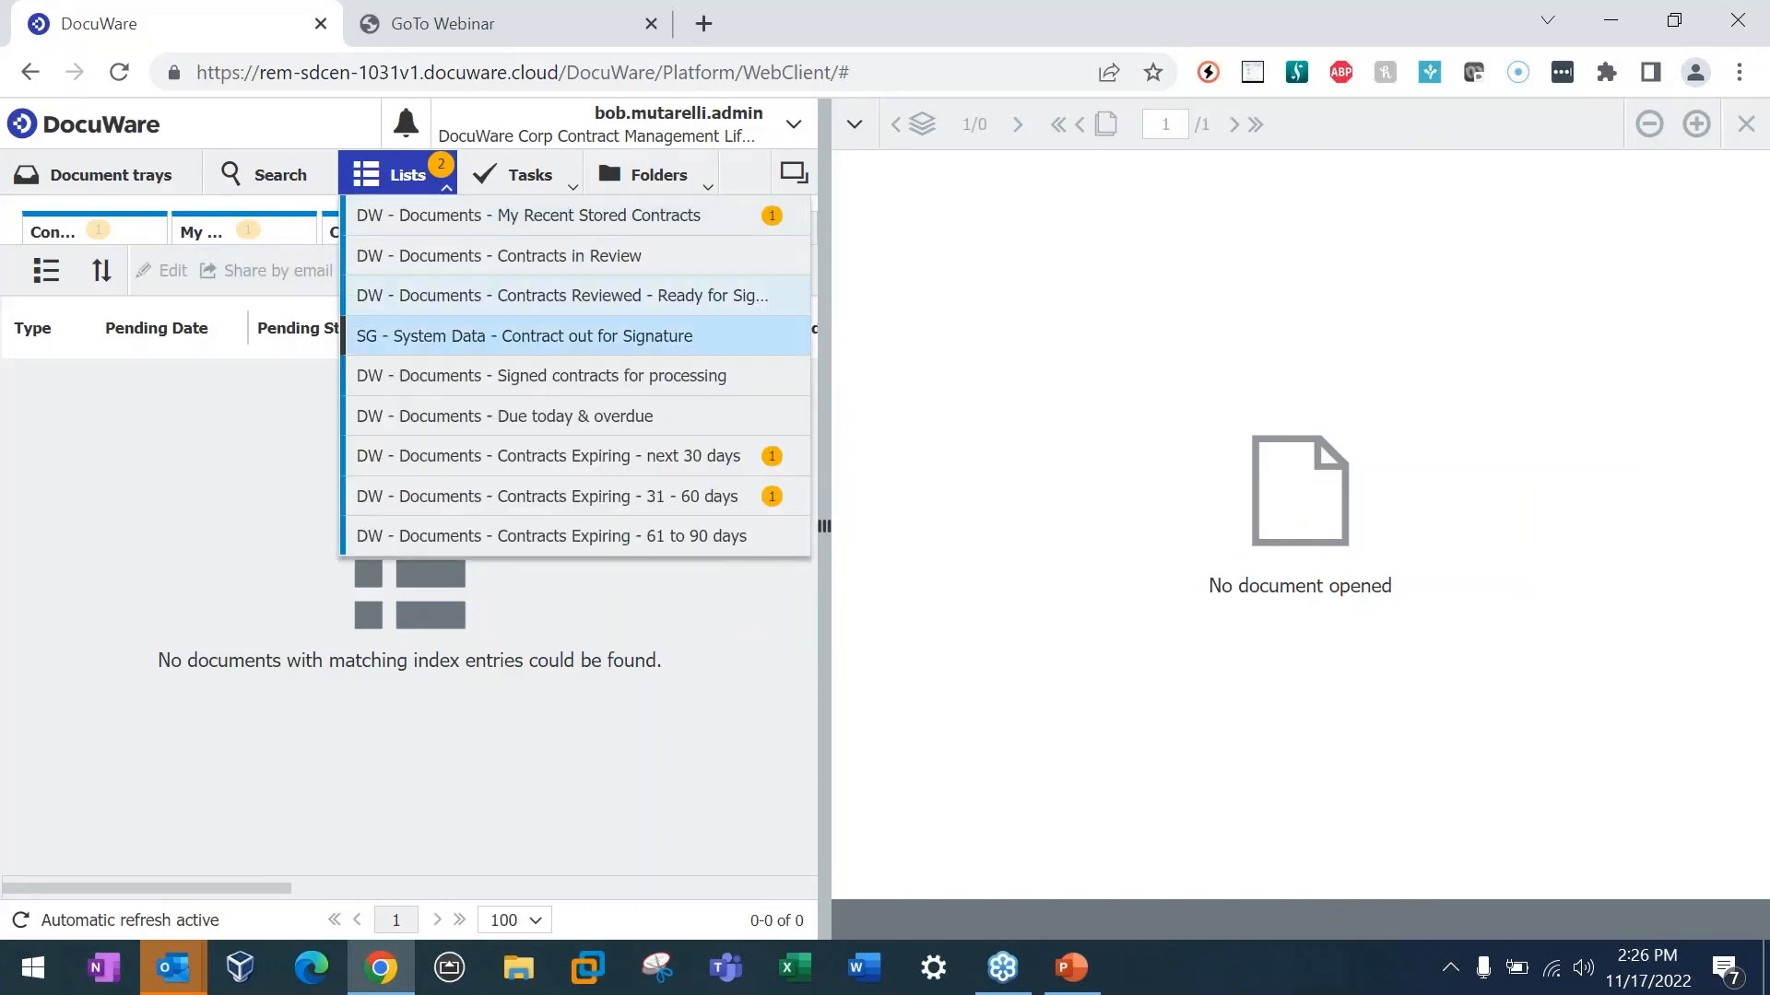
{"action": "left_click", "coordinate": [282, 422]}
{"action": "left_click", "coordinate": [433, 187]}
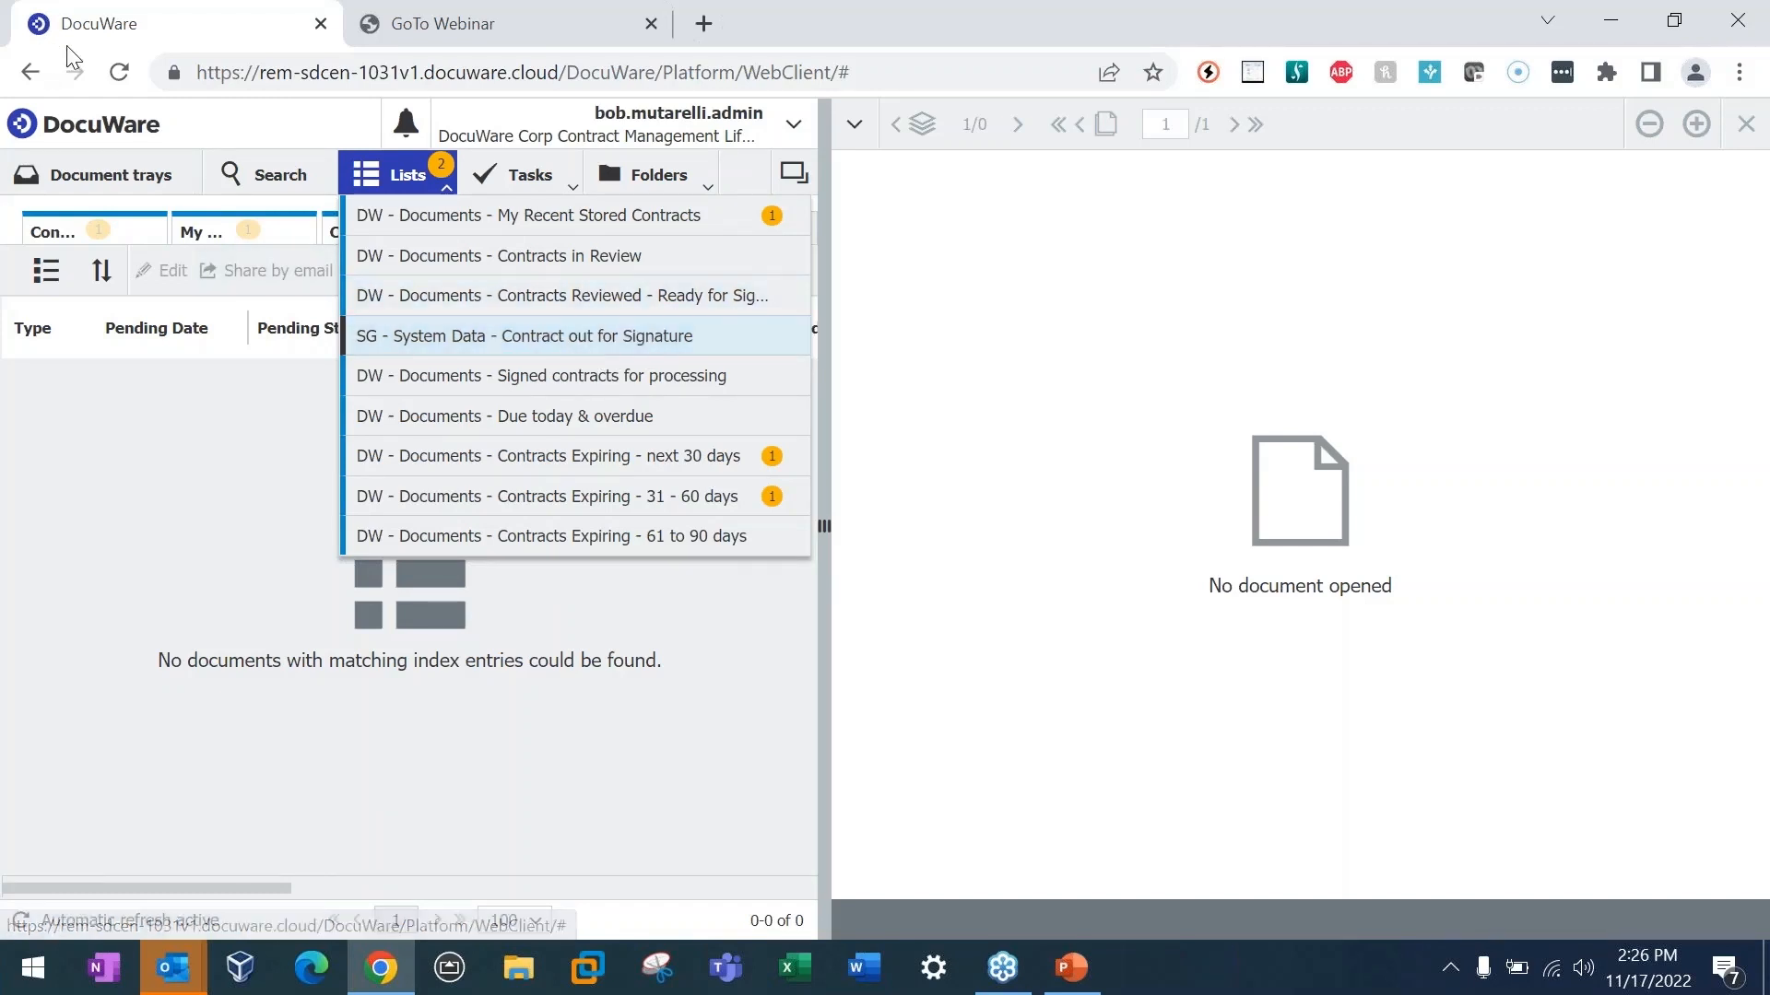
{"action": "left_click", "coordinate": [119, 72]}
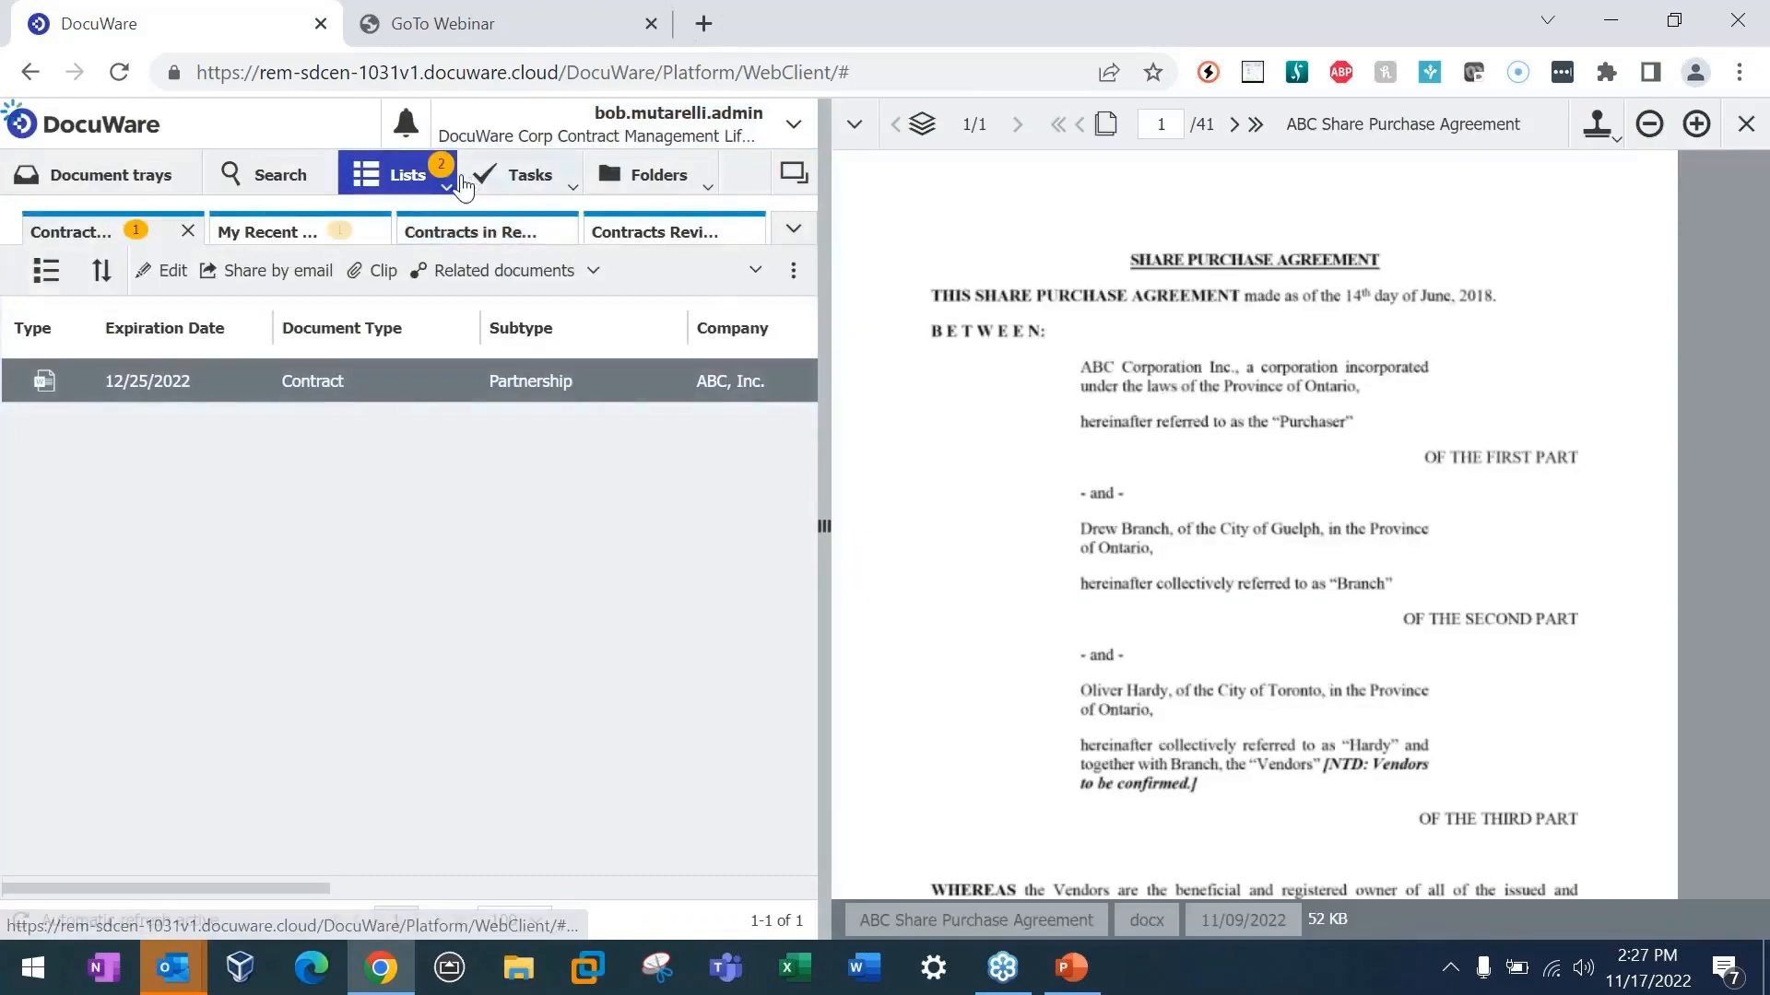
{"action": "left_click", "coordinate": [461, 187]}
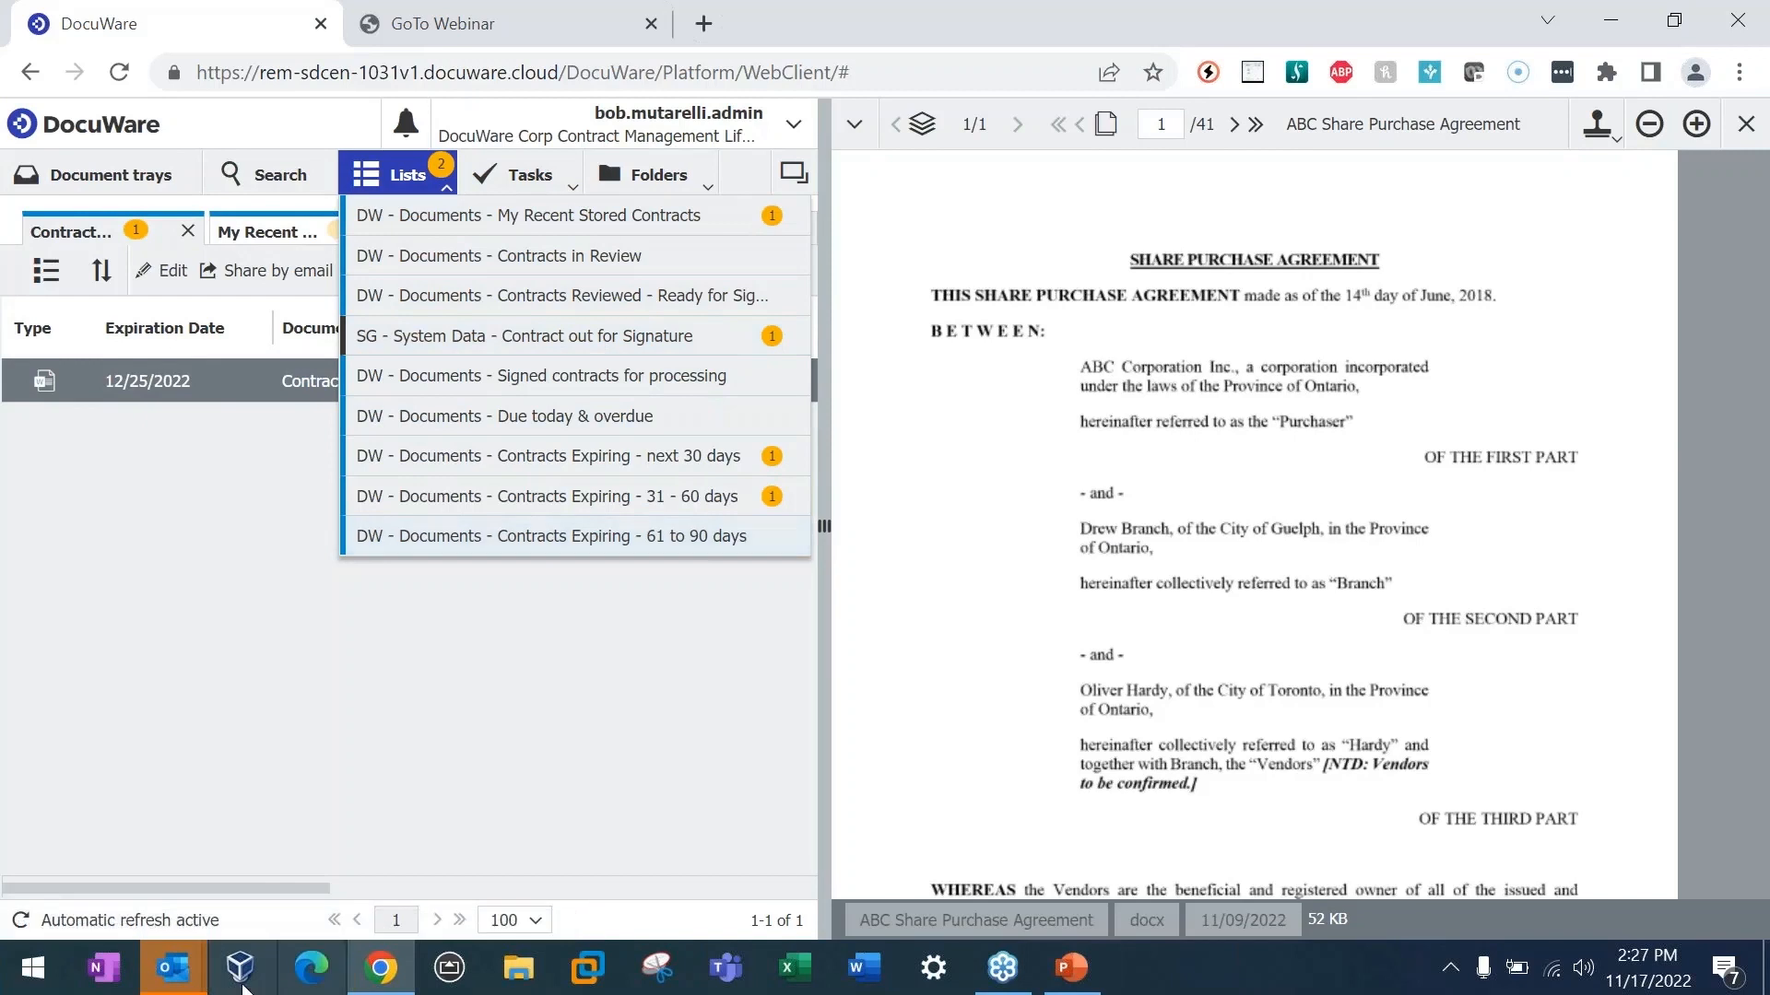
Step: Switch to Outlook, open the "Your signature is required" email in a maximized window and read its message
{"action": "mouse_move", "coordinate": [173, 968]}
{"action": "left_click", "coordinate": [139, 862]}
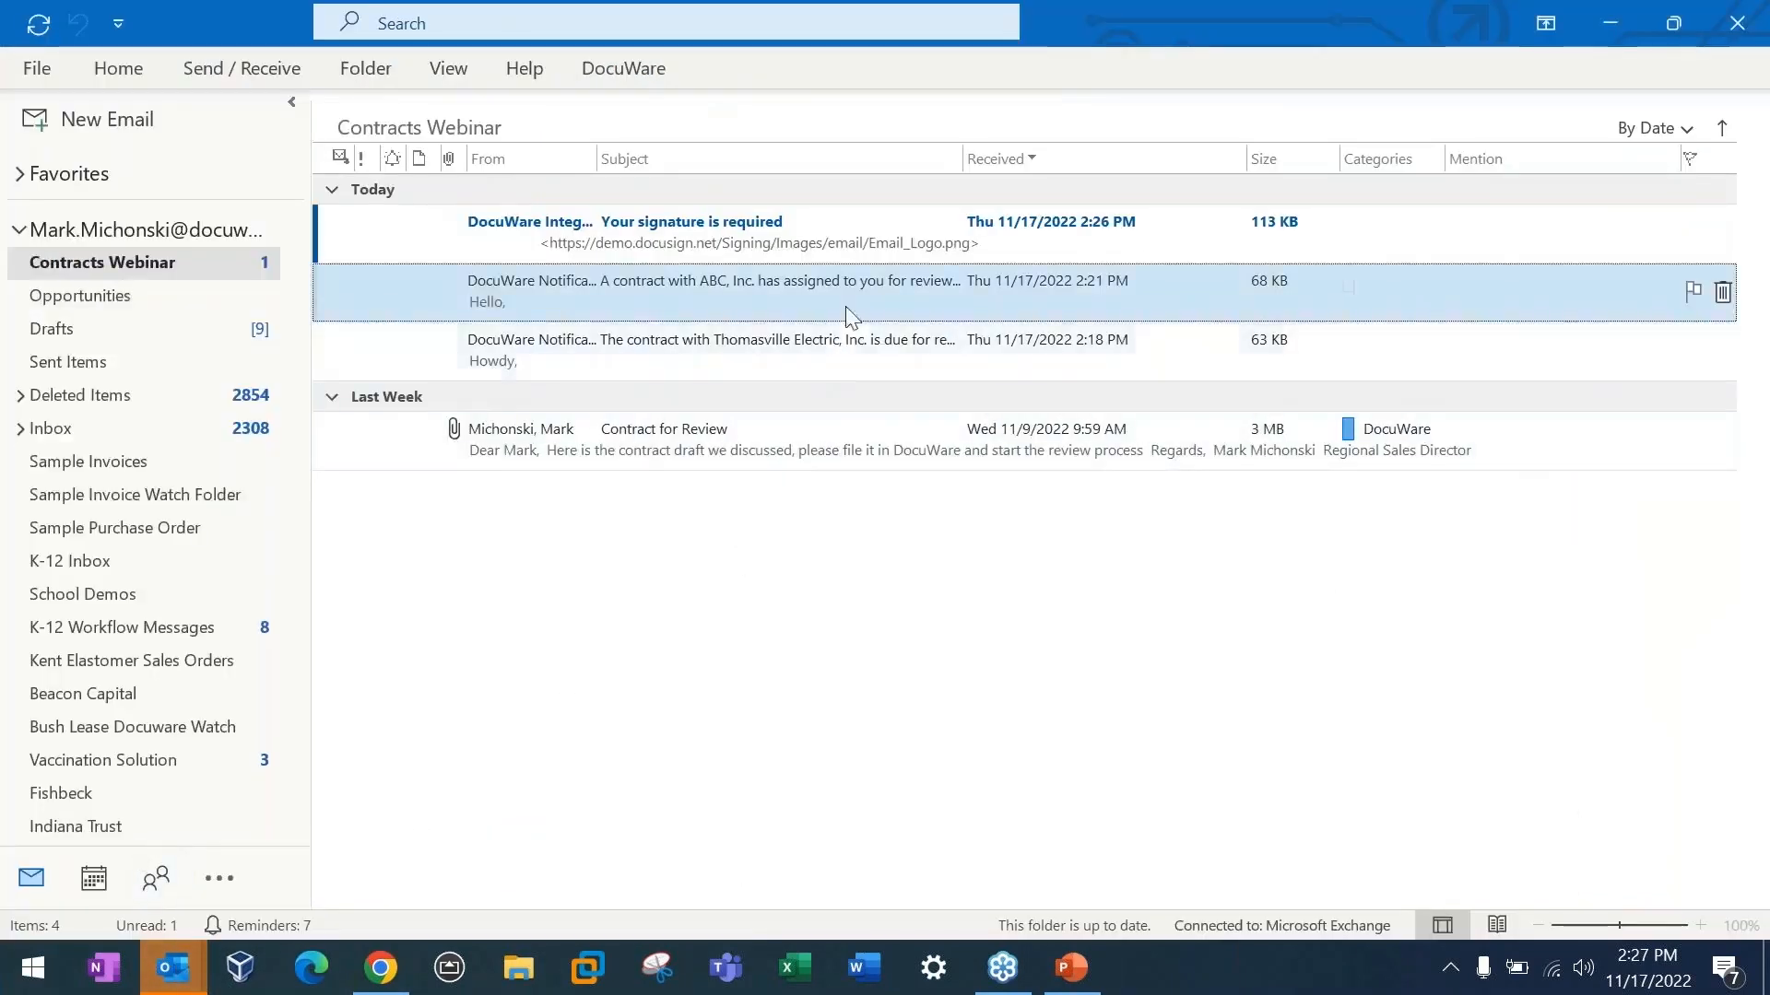
{"action": "double_click", "coordinate": [730, 244]}
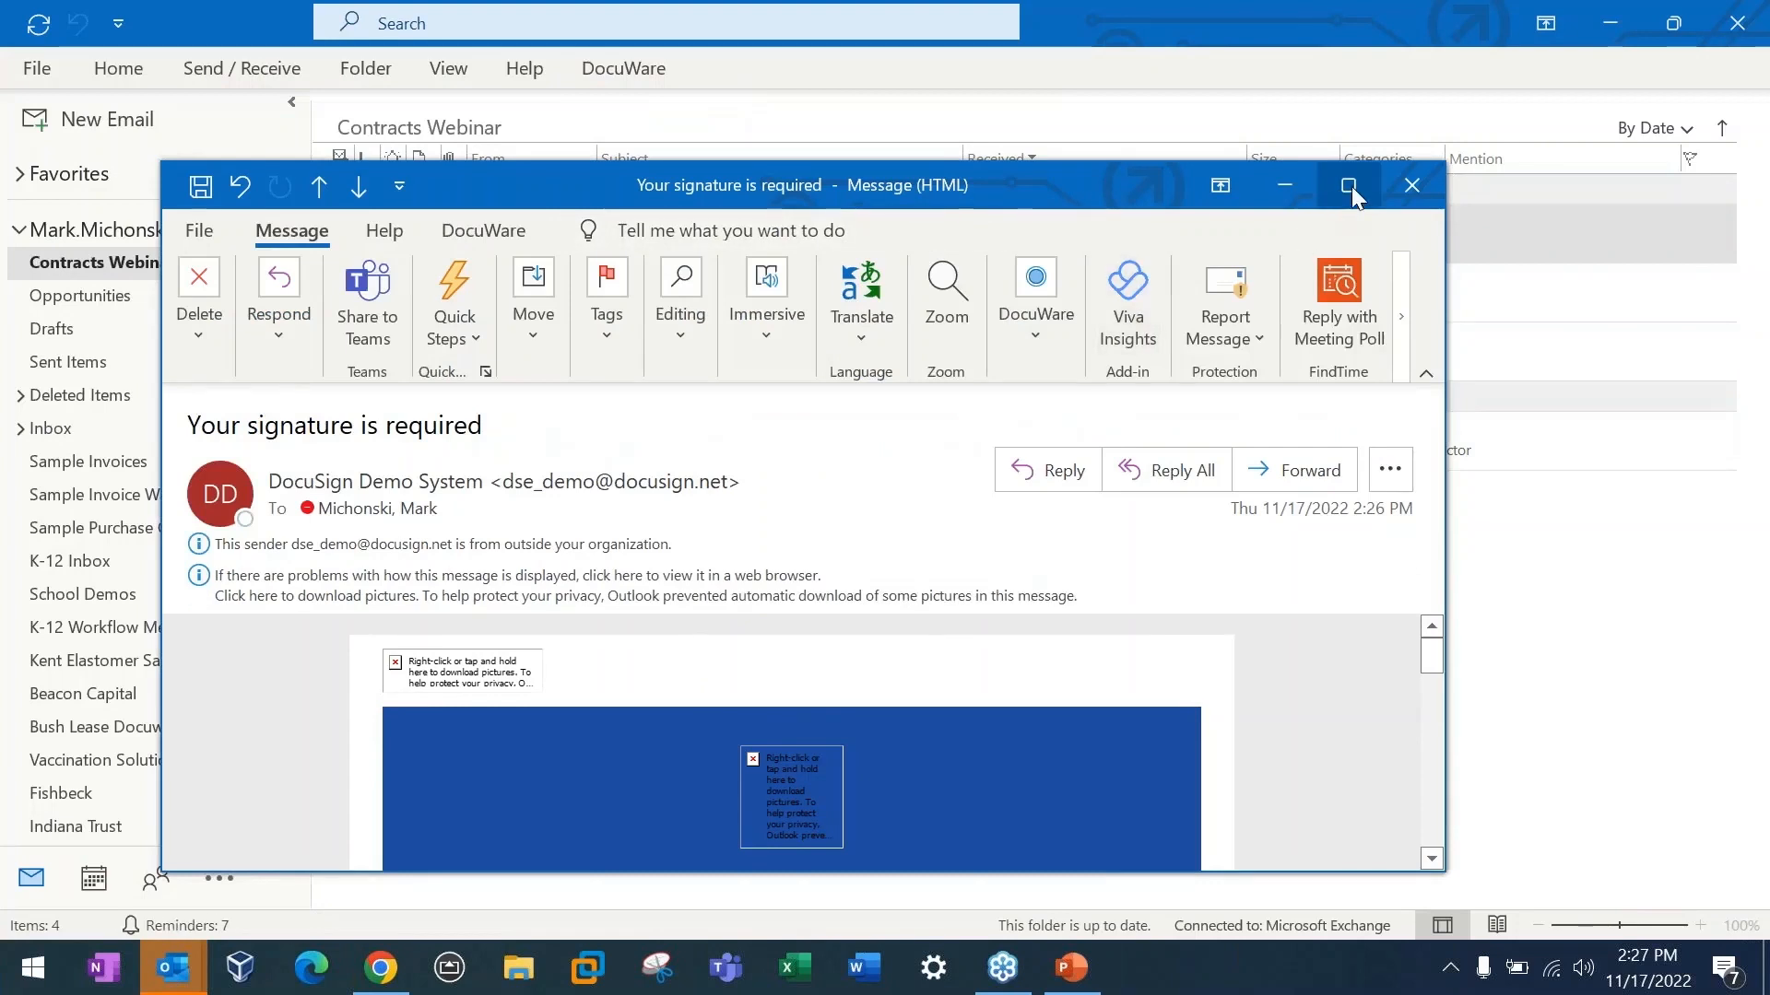
{"action": "left_click", "coordinate": [1347, 185]}
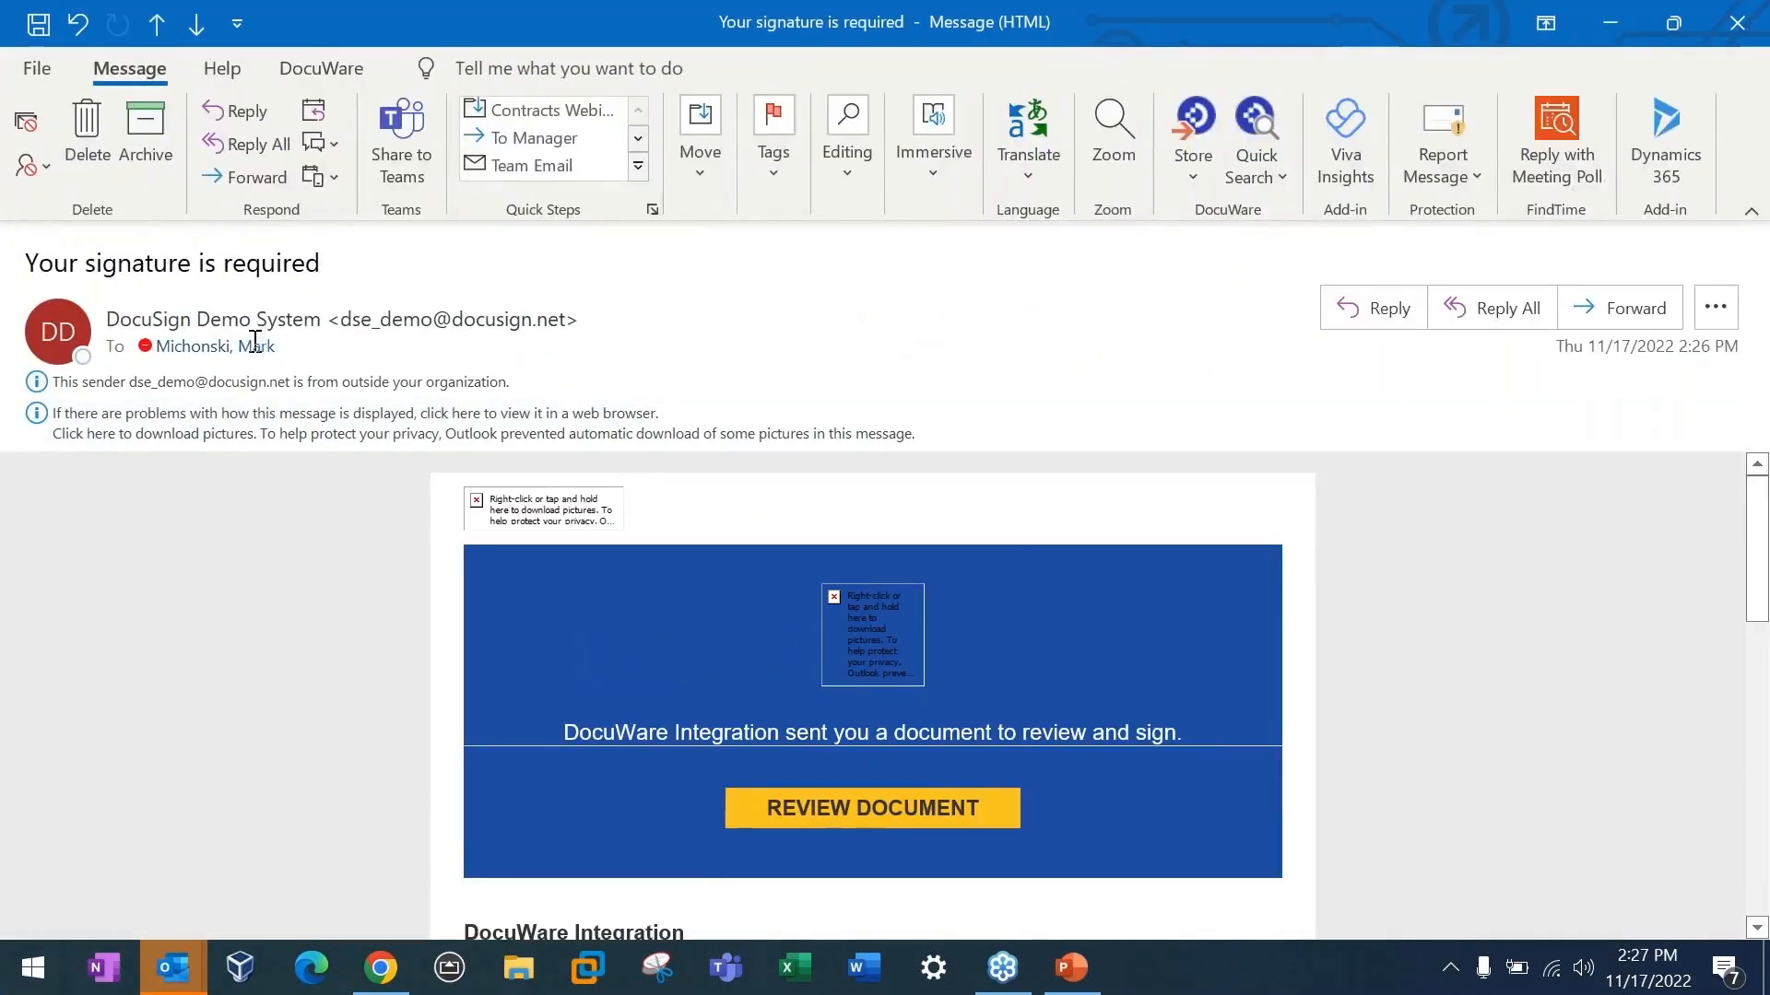
{"action": "scroll", "coordinate": [846, 682], "scroll_direction": "down", "scroll_amount": 1}
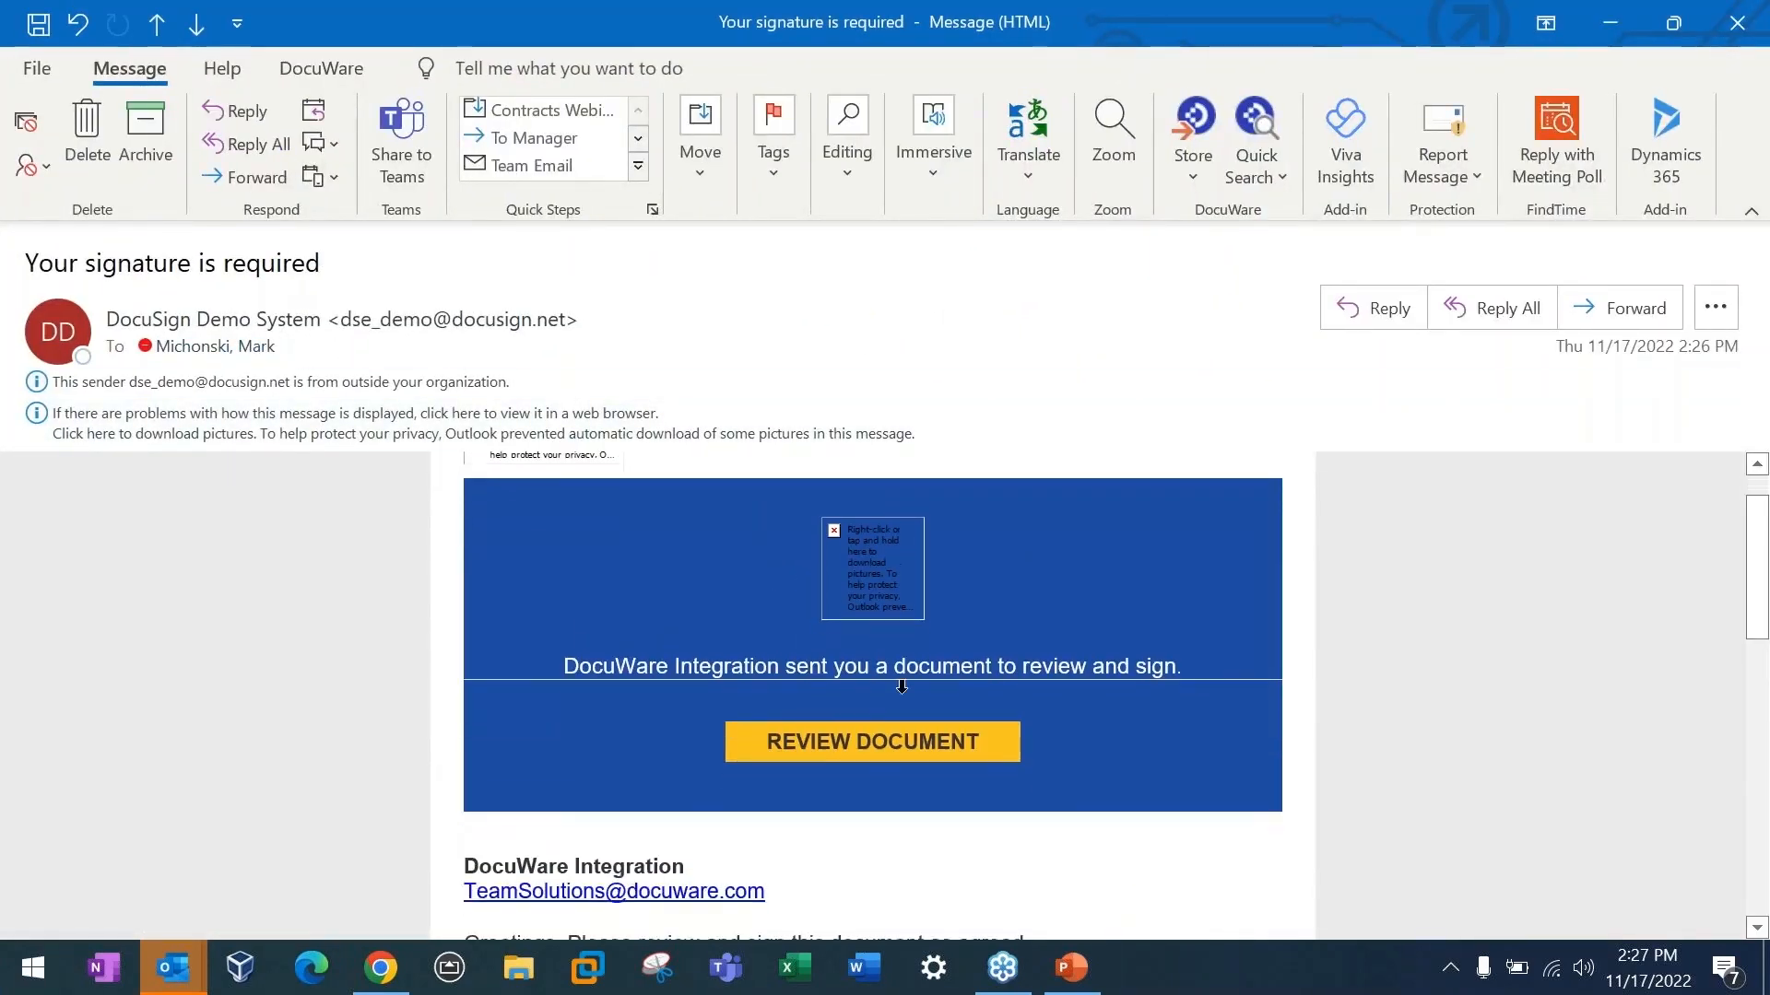
{"action": "scroll", "coordinate": [885, 801], "scroll_direction": "down", "scroll_amount": 1}
{"action": "scroll", "coordinate": [885, 798], "scroll_direction": "down", "scroll_amount": 2}
{"action": "scroll", "coordinate": [885, 795], "scroll_direction": "up", "scroll_amount": 2}
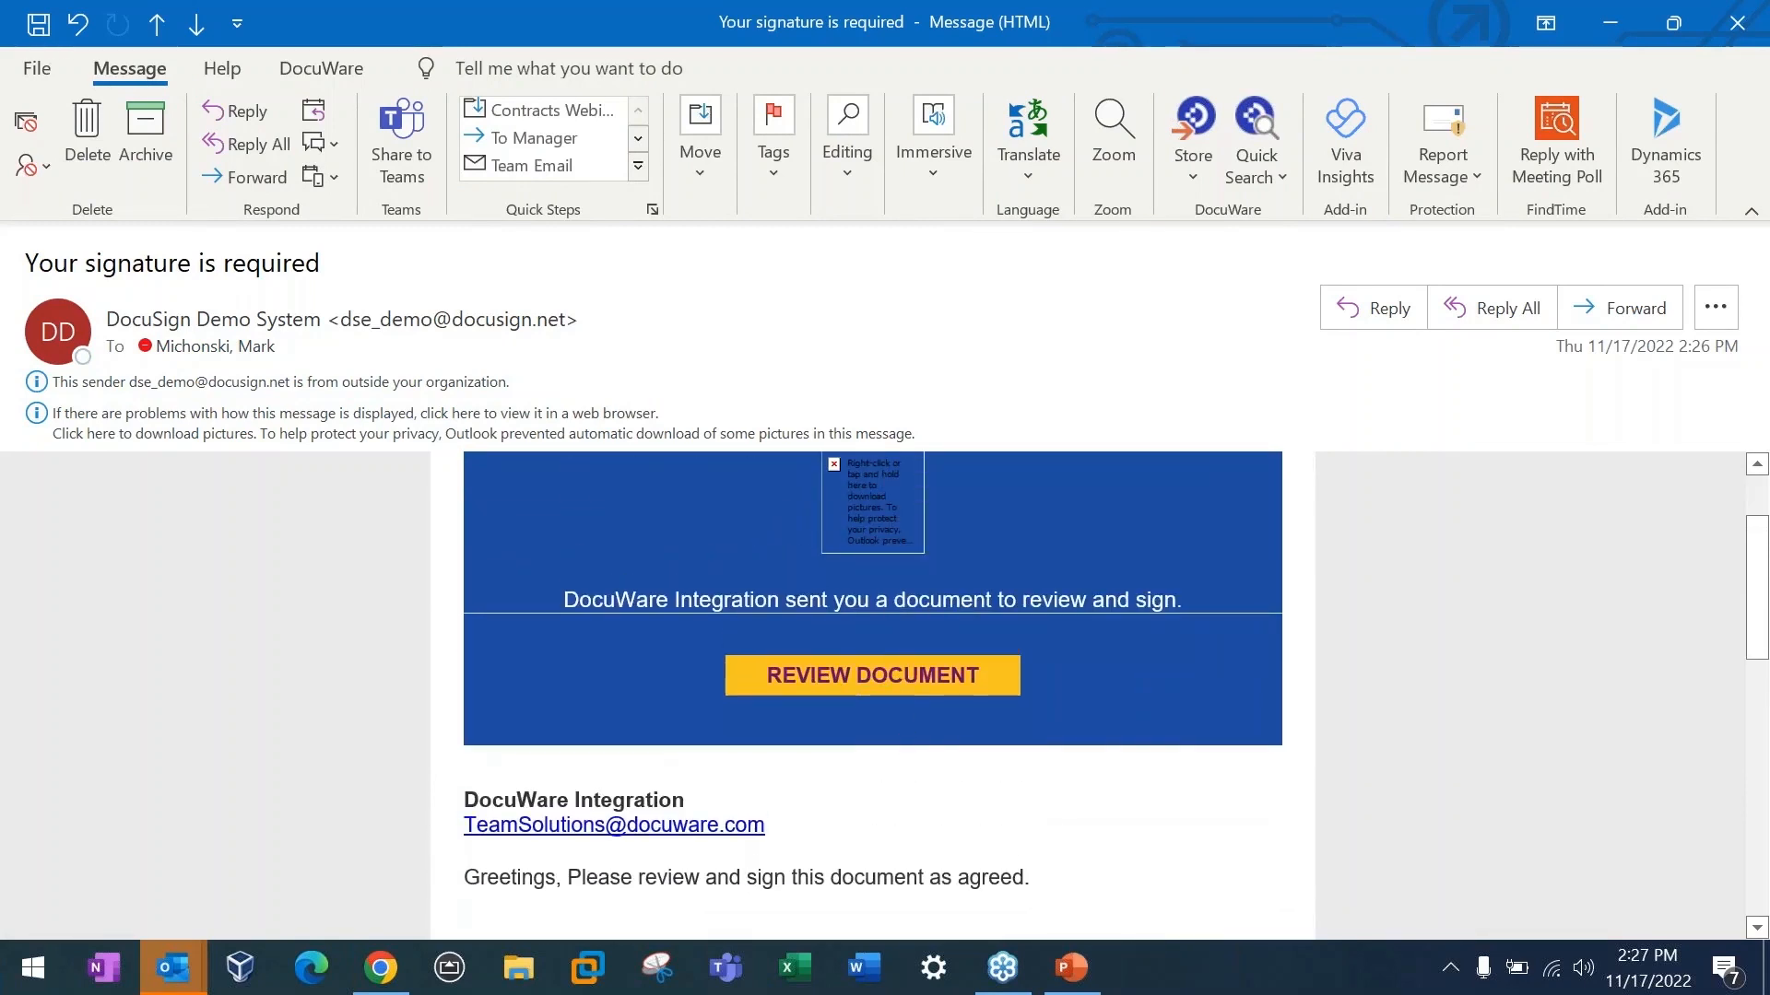
Step: Open the contract in DocuSign from the email, agree to use electronic records and signatures, and continue to the document
{"action": "left_click", "coordinate": [835, 686]}
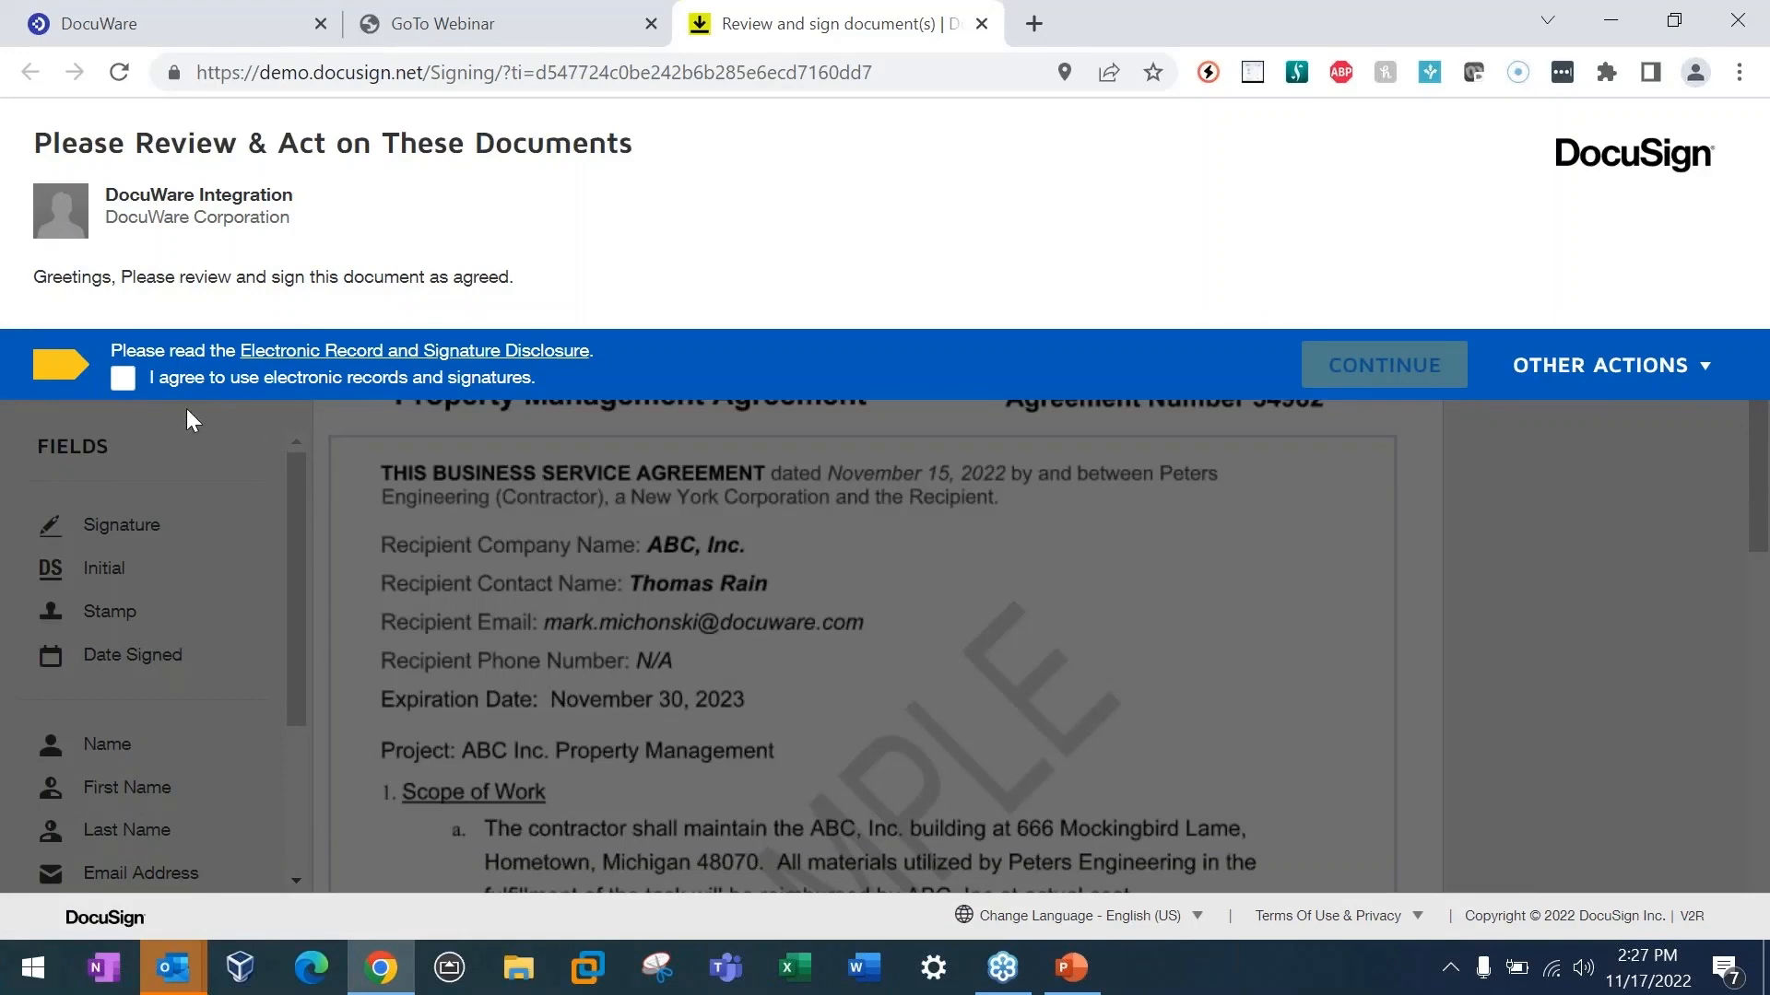
{"action": "left_click", "coordinate": [124, 381]}
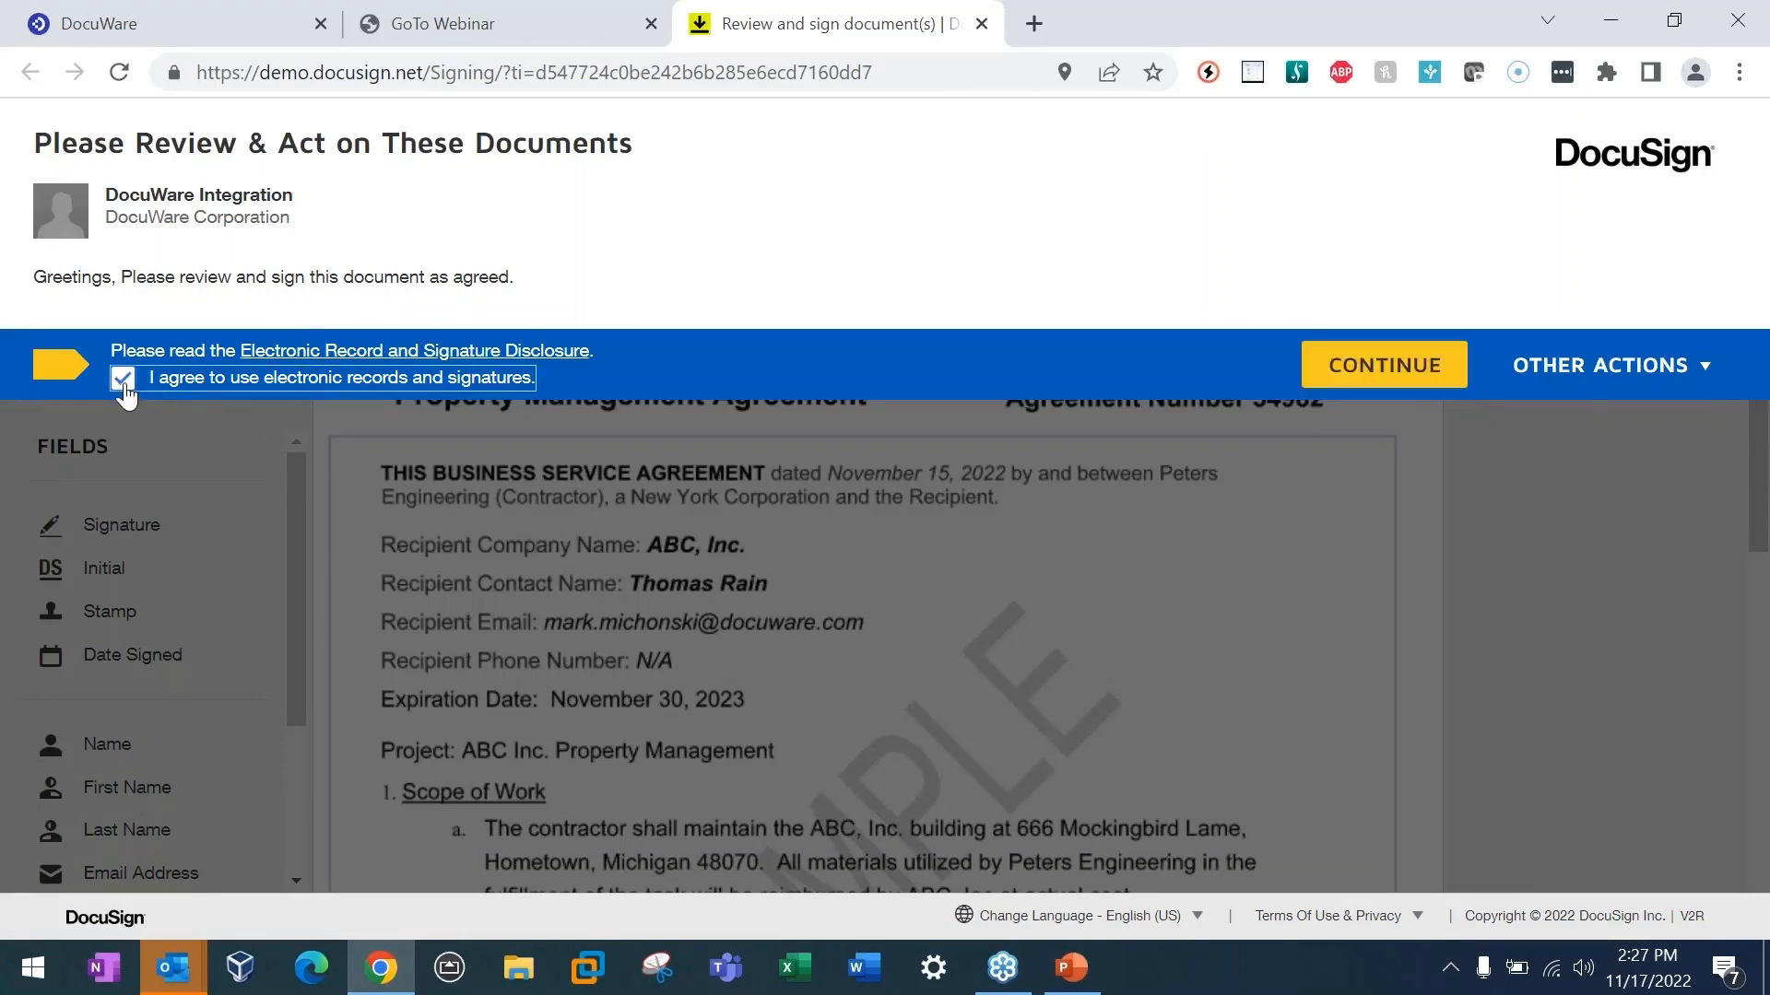
{"action": "left_click", "coordinate": [1382, 365]}
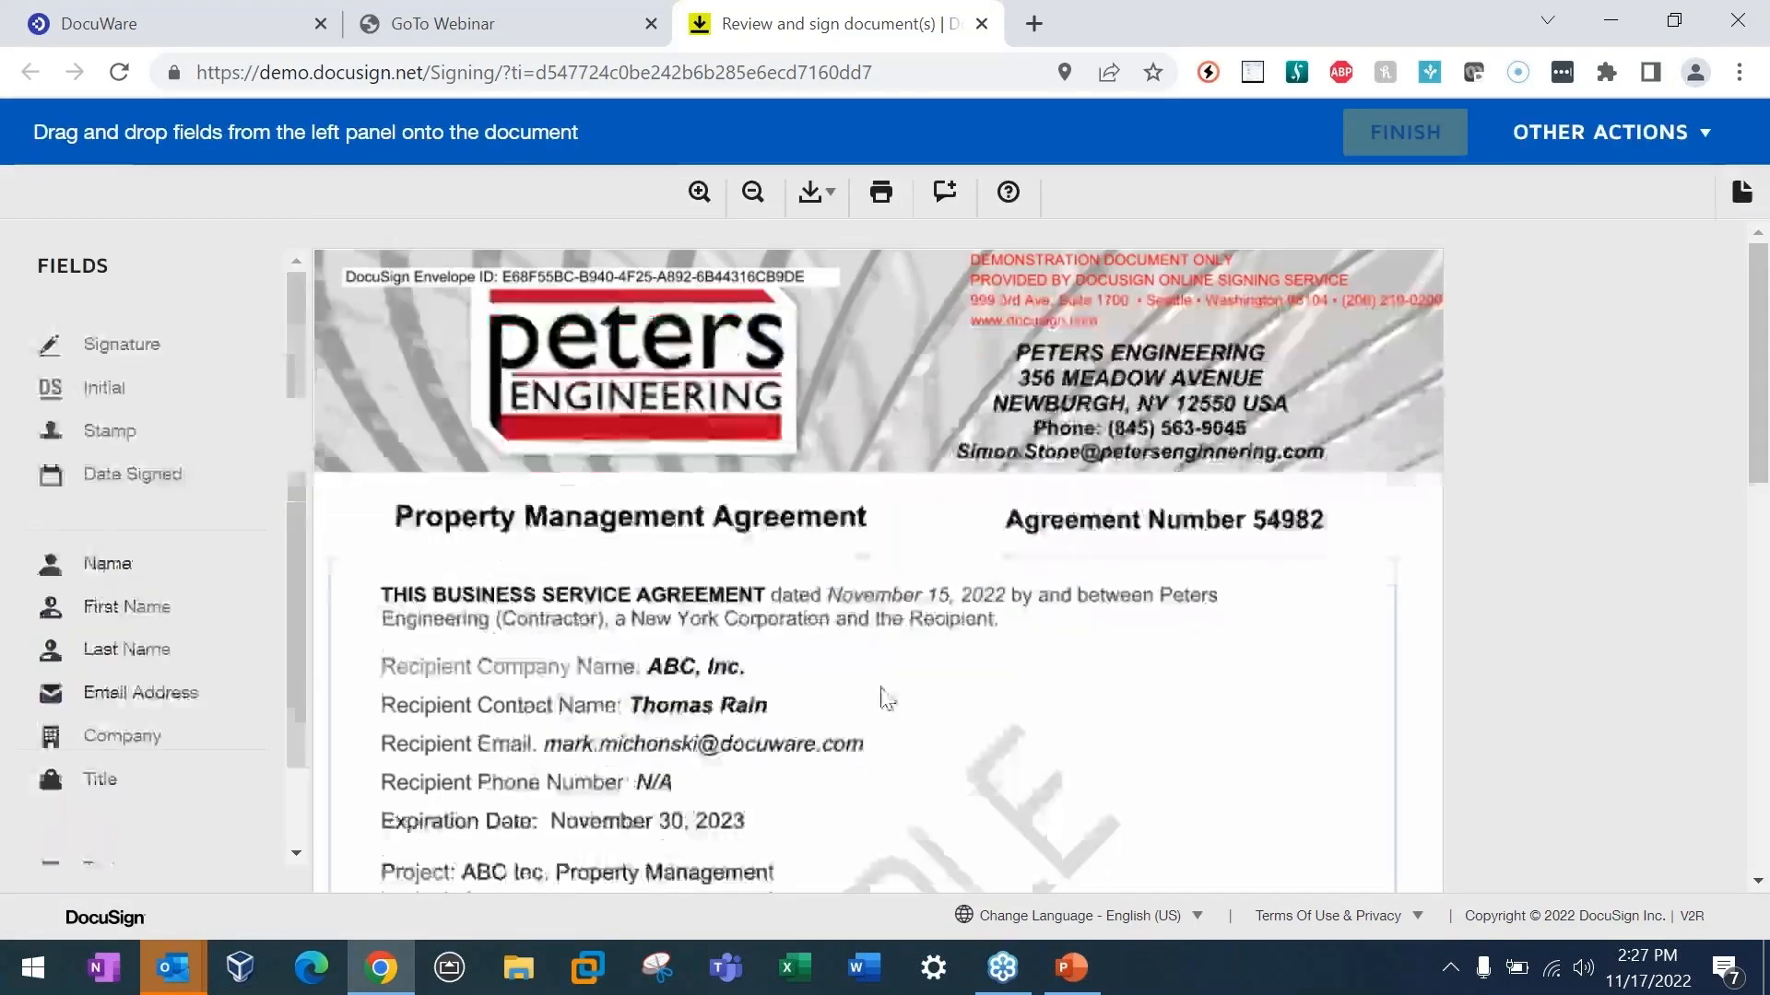
Step: Place a signature field on the Signature of Recipient line, draw the signature by hand and adopt it
{"action": "scroll", "coordinate": [881, 688], "scroll_direction": "down", "scroll_amount": 5}
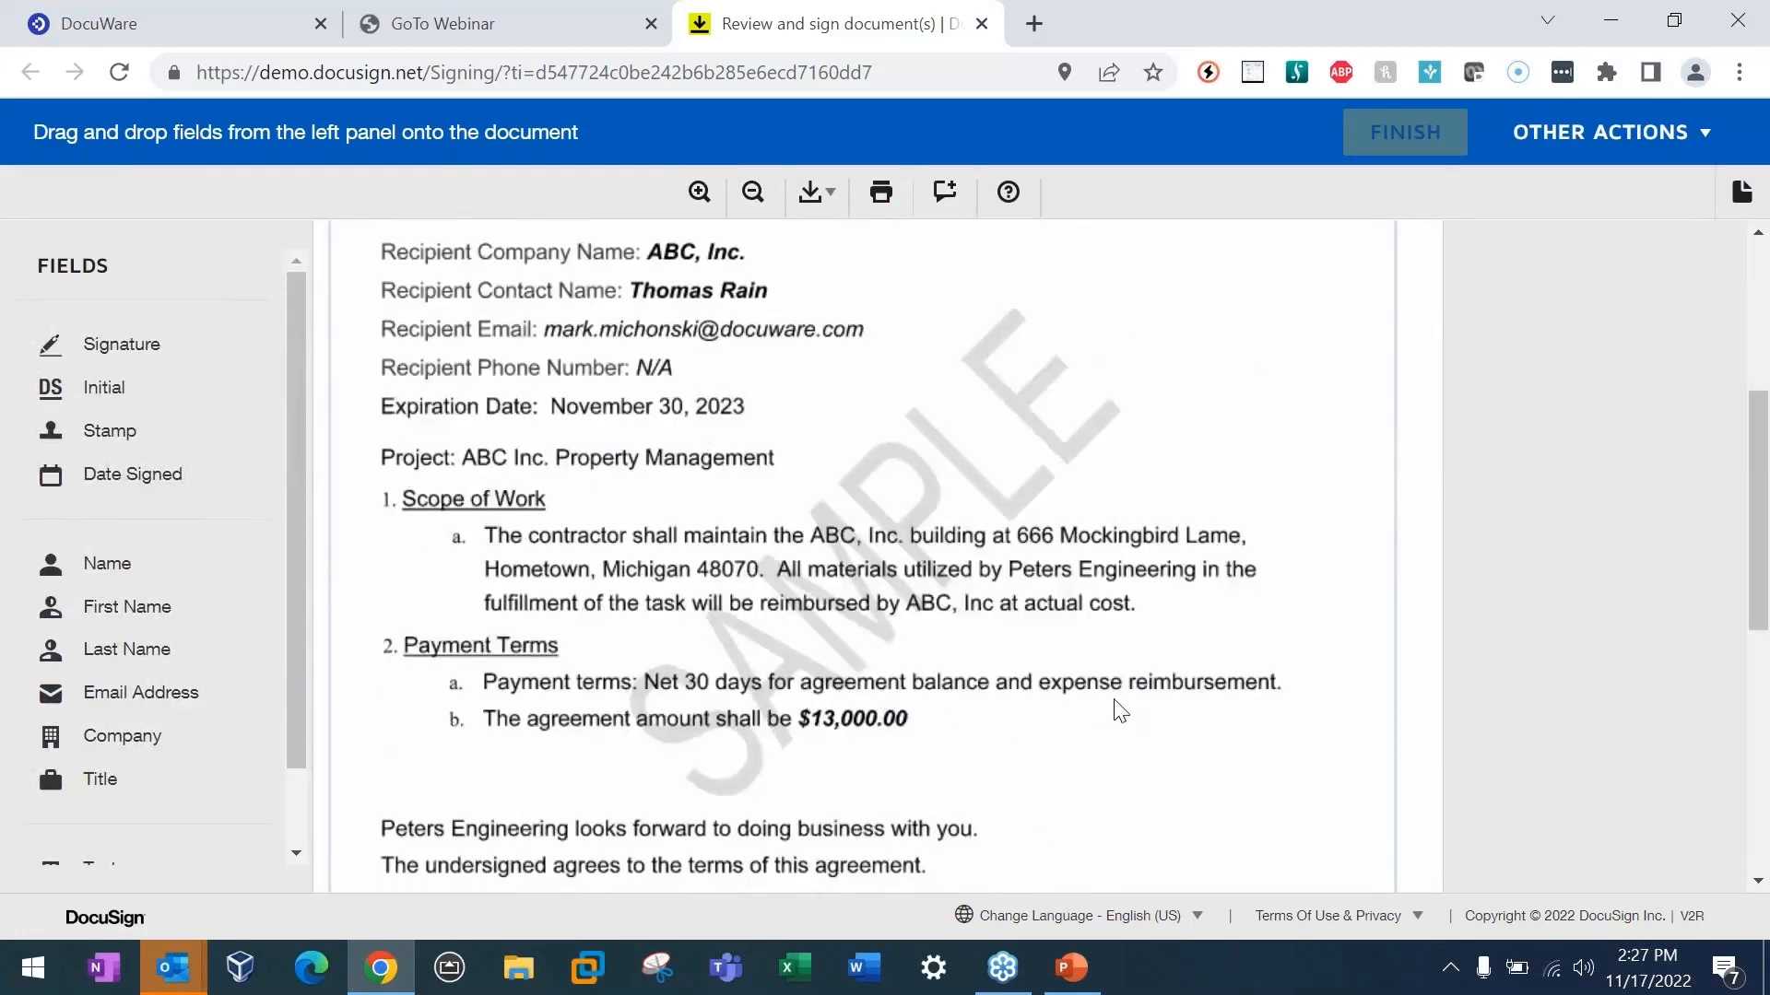
{"action": "scroll", "coordinate": [1120, 718], "scroll_direction": "down", "scroll_amount": 10}
{"action": "scroll", "coordinate": [1115, 715], "scroll_direction": "up", "scroll_amount": 3}
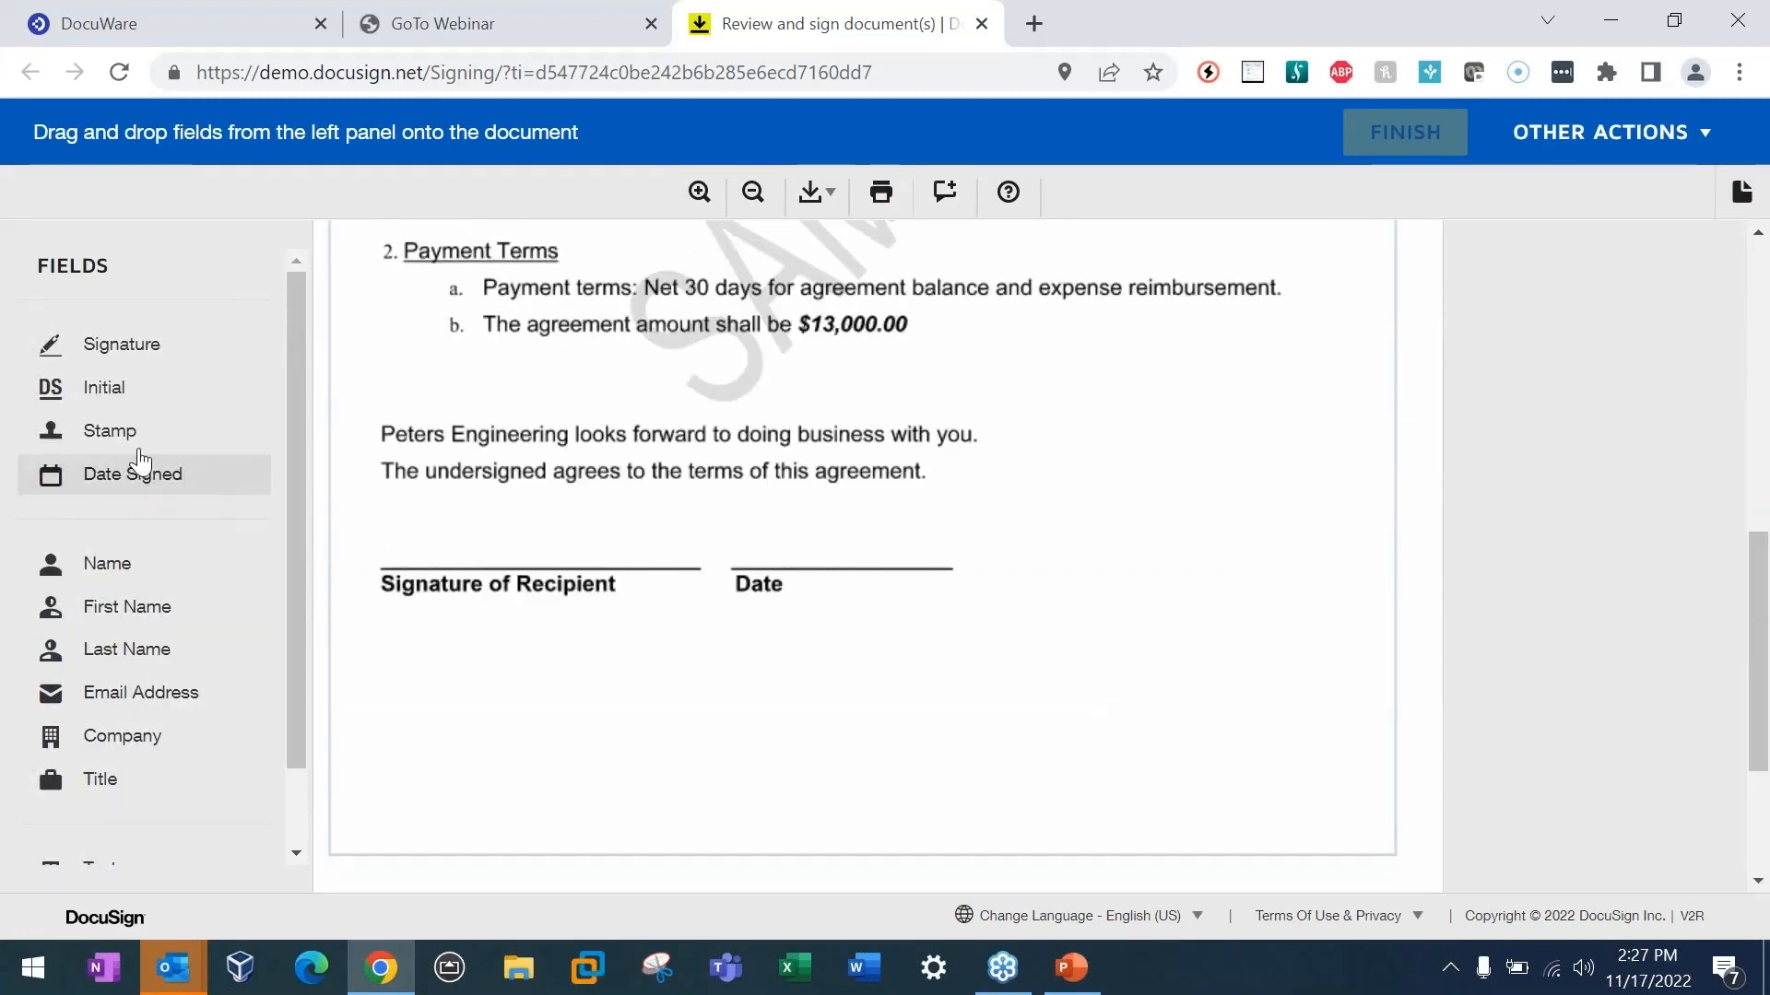
{"action": "left_click_drag", "start_coordinate": [154, 369], "coordinate": [396, 489]}
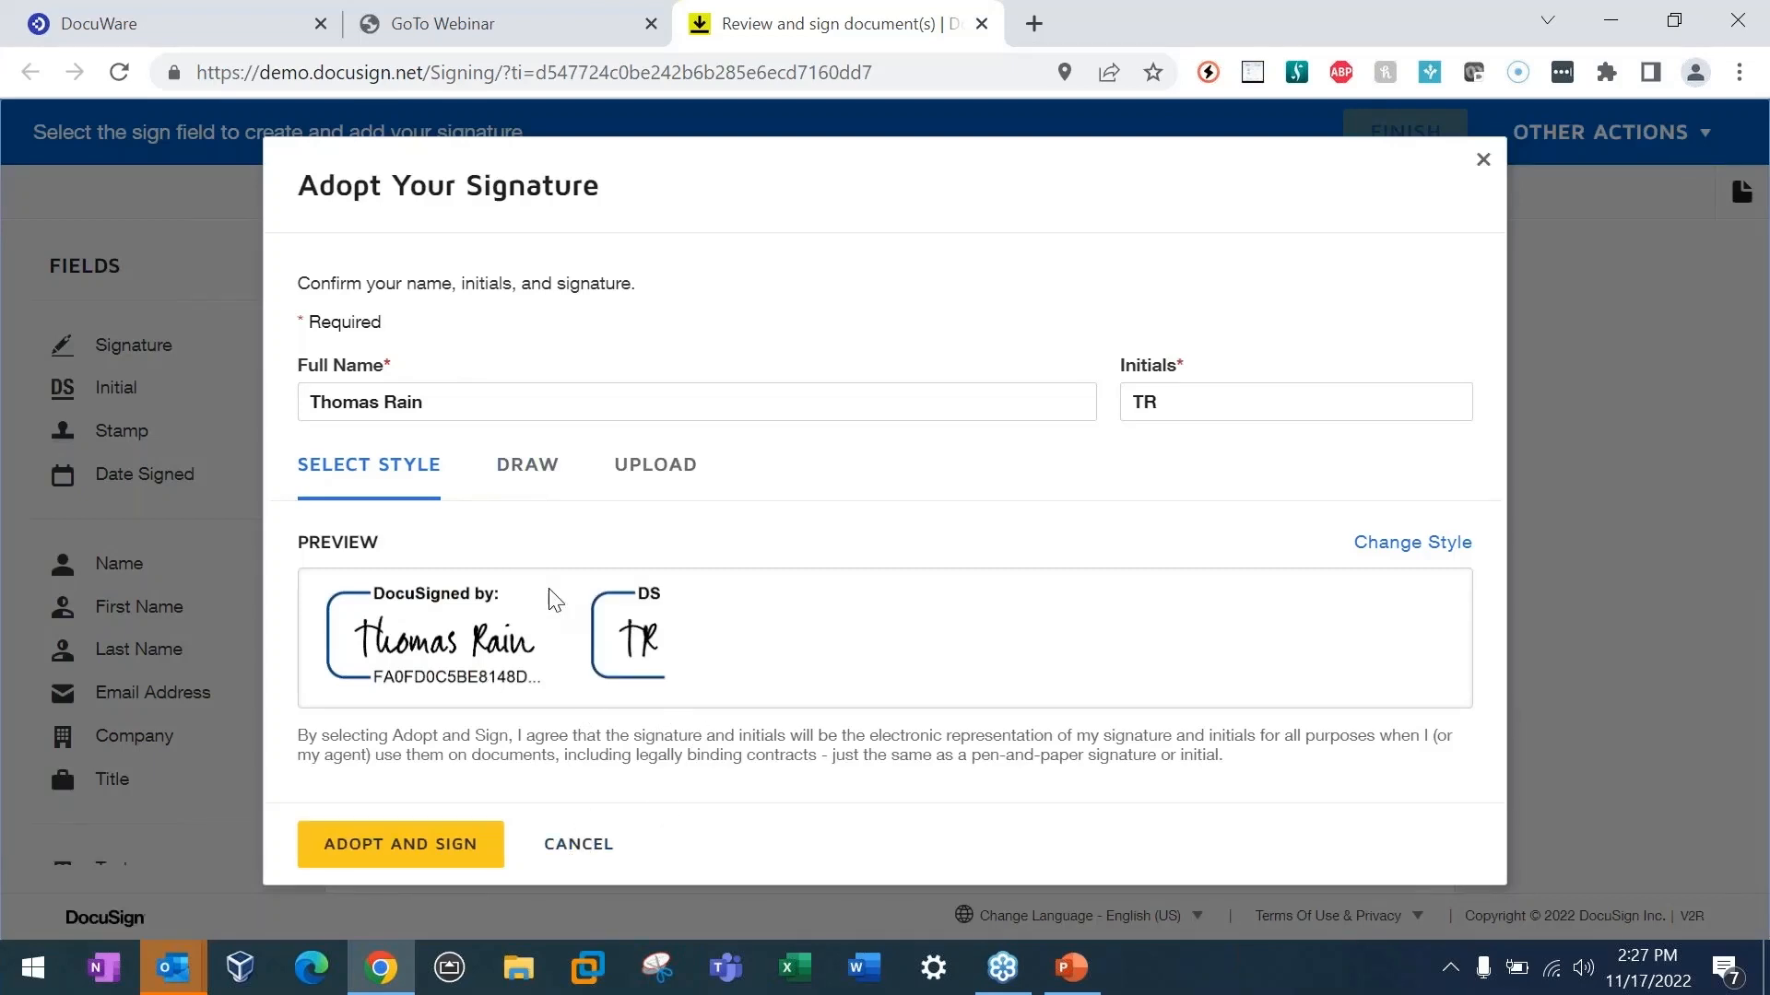
{"action": "left_click", "coordinate": [532, 469]}
{"action": "mouse_move", "coordinate": [375, 647]}
{"action": "left_mouse_down"}
{"action": "mouse_move", "coordinate": [707, 648]}
{"action": "mouse_move", "coordinate": [963, 678]}
{"action": "mouse_move", "coordinate": [342, 642]}
{"action": "mouse_move", "coordinate": [682, 658]}
{"action": "left_mouse_up"}
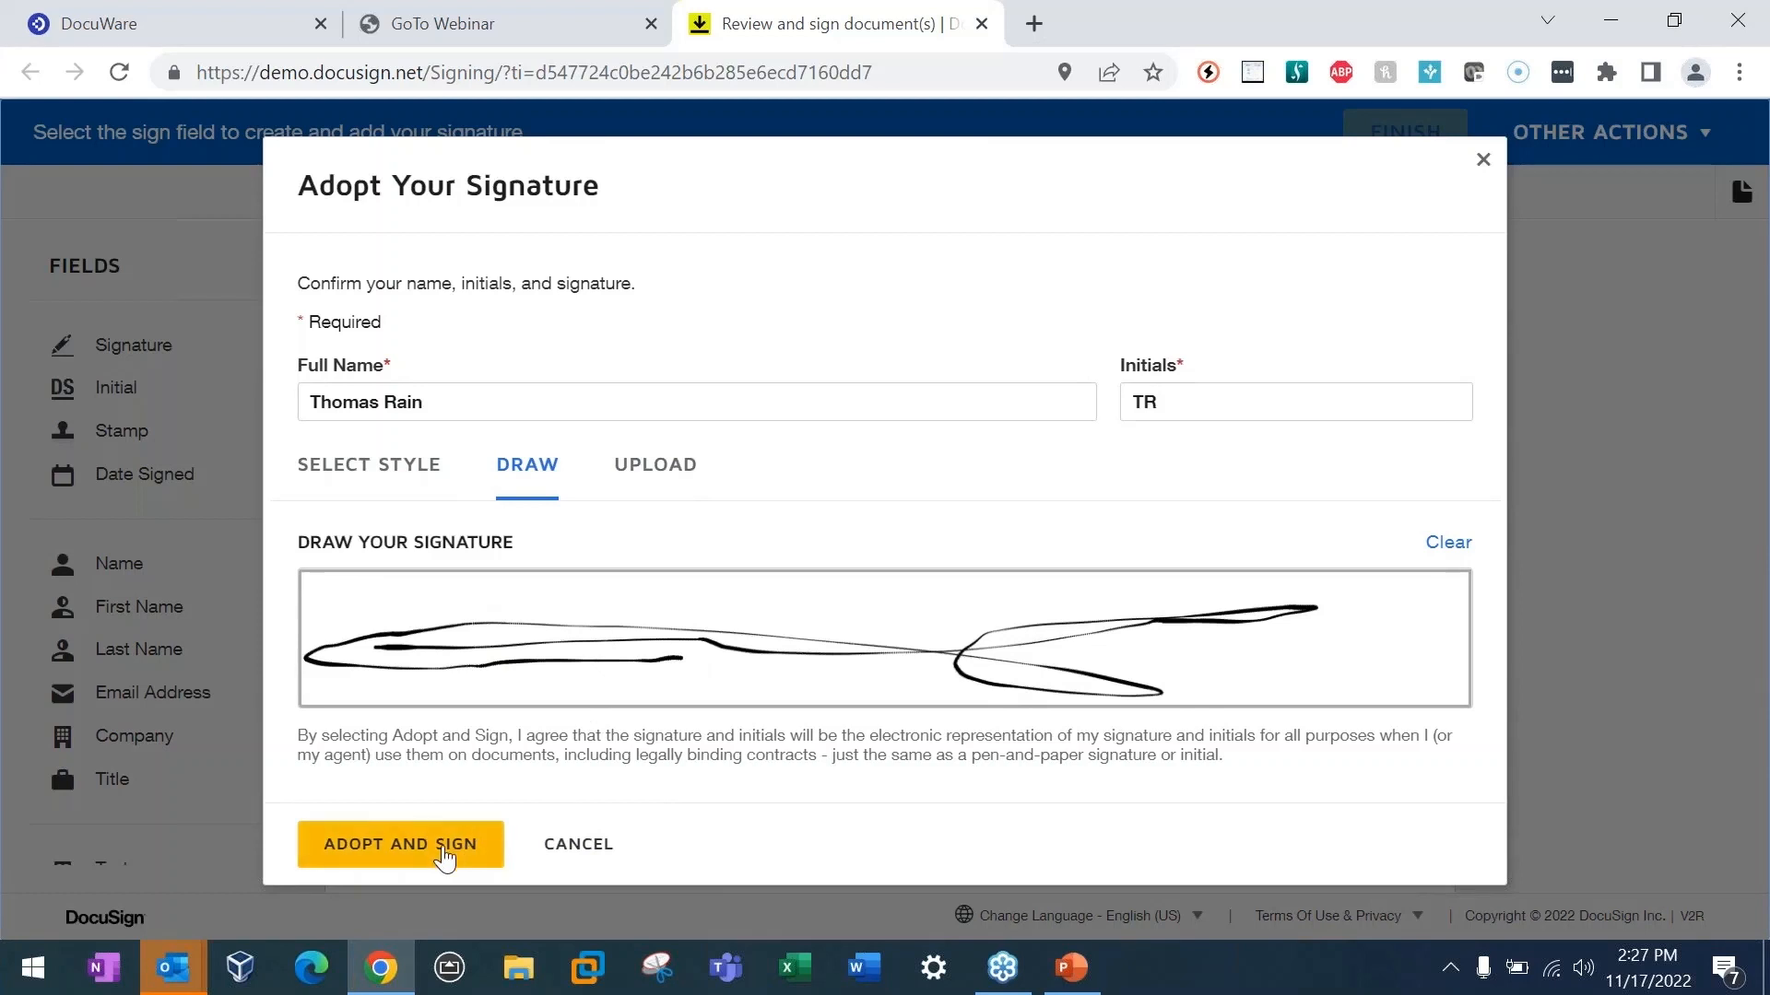
{"action": "left_click", "coordinate": [439, 857]}
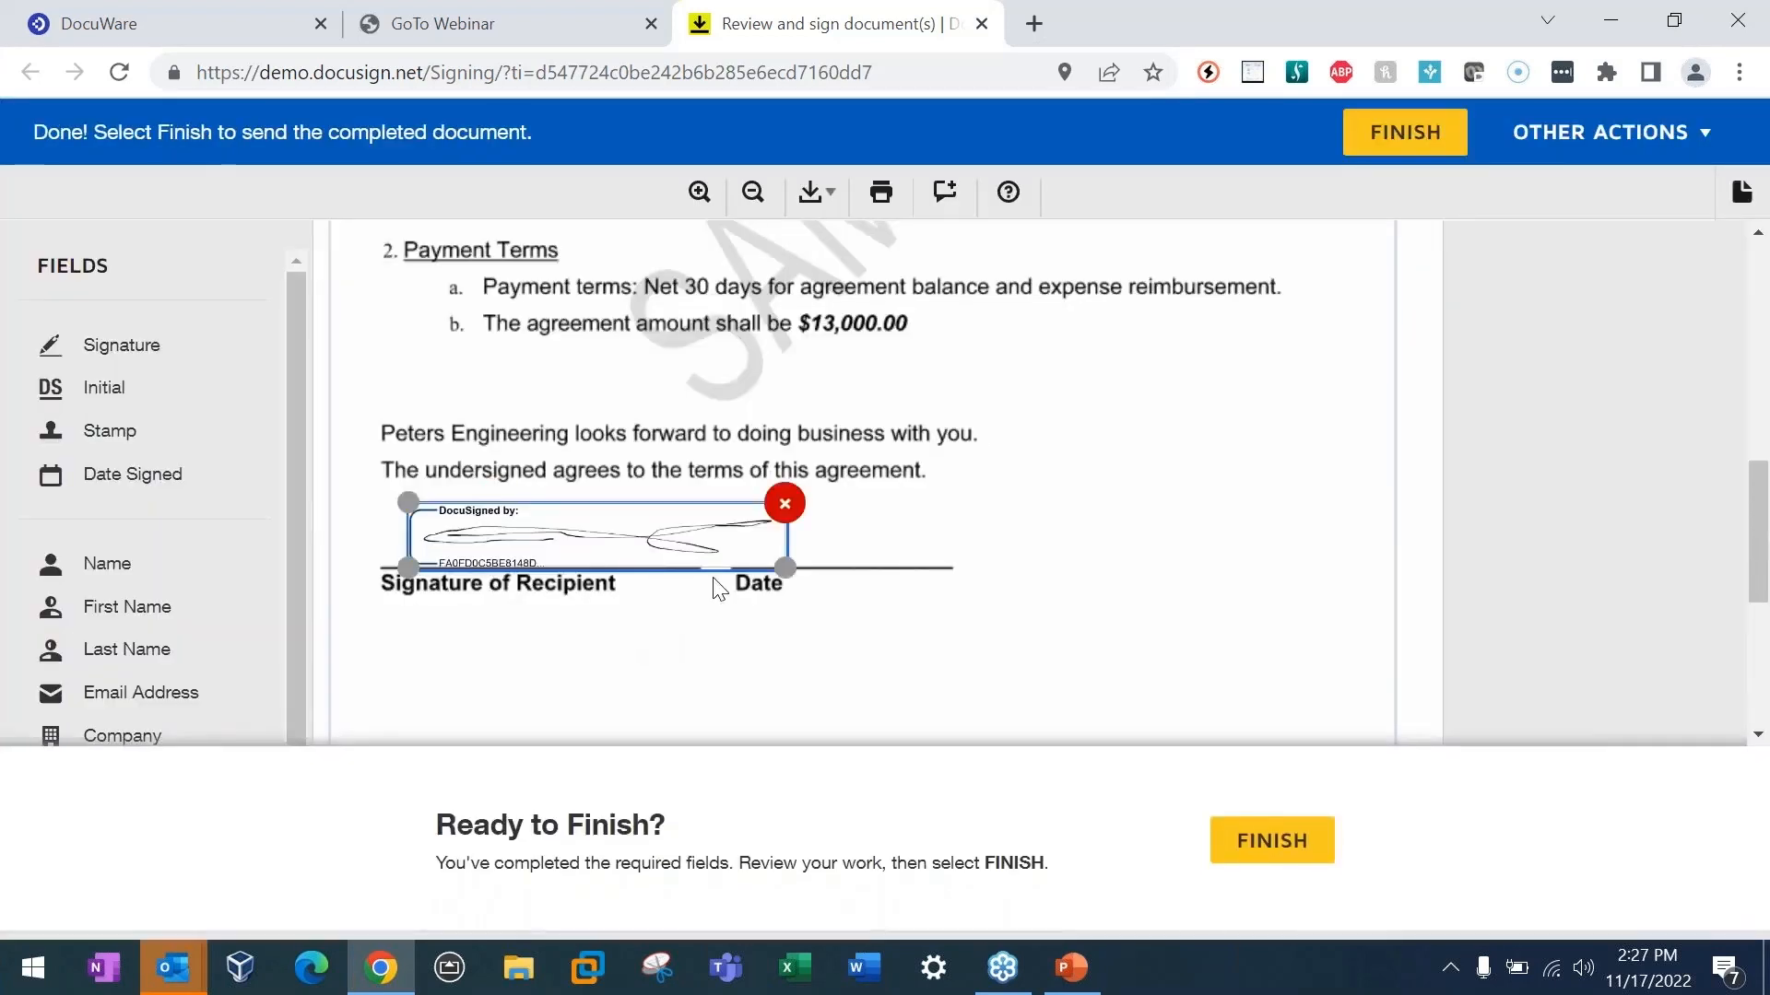
Step: Place the Date Signed field on the Date line and finish signing without creating a DocuSign account
{"action": "left_click_drag", "start_coordinate": [102, 458], "coordinate": [799, 512]}
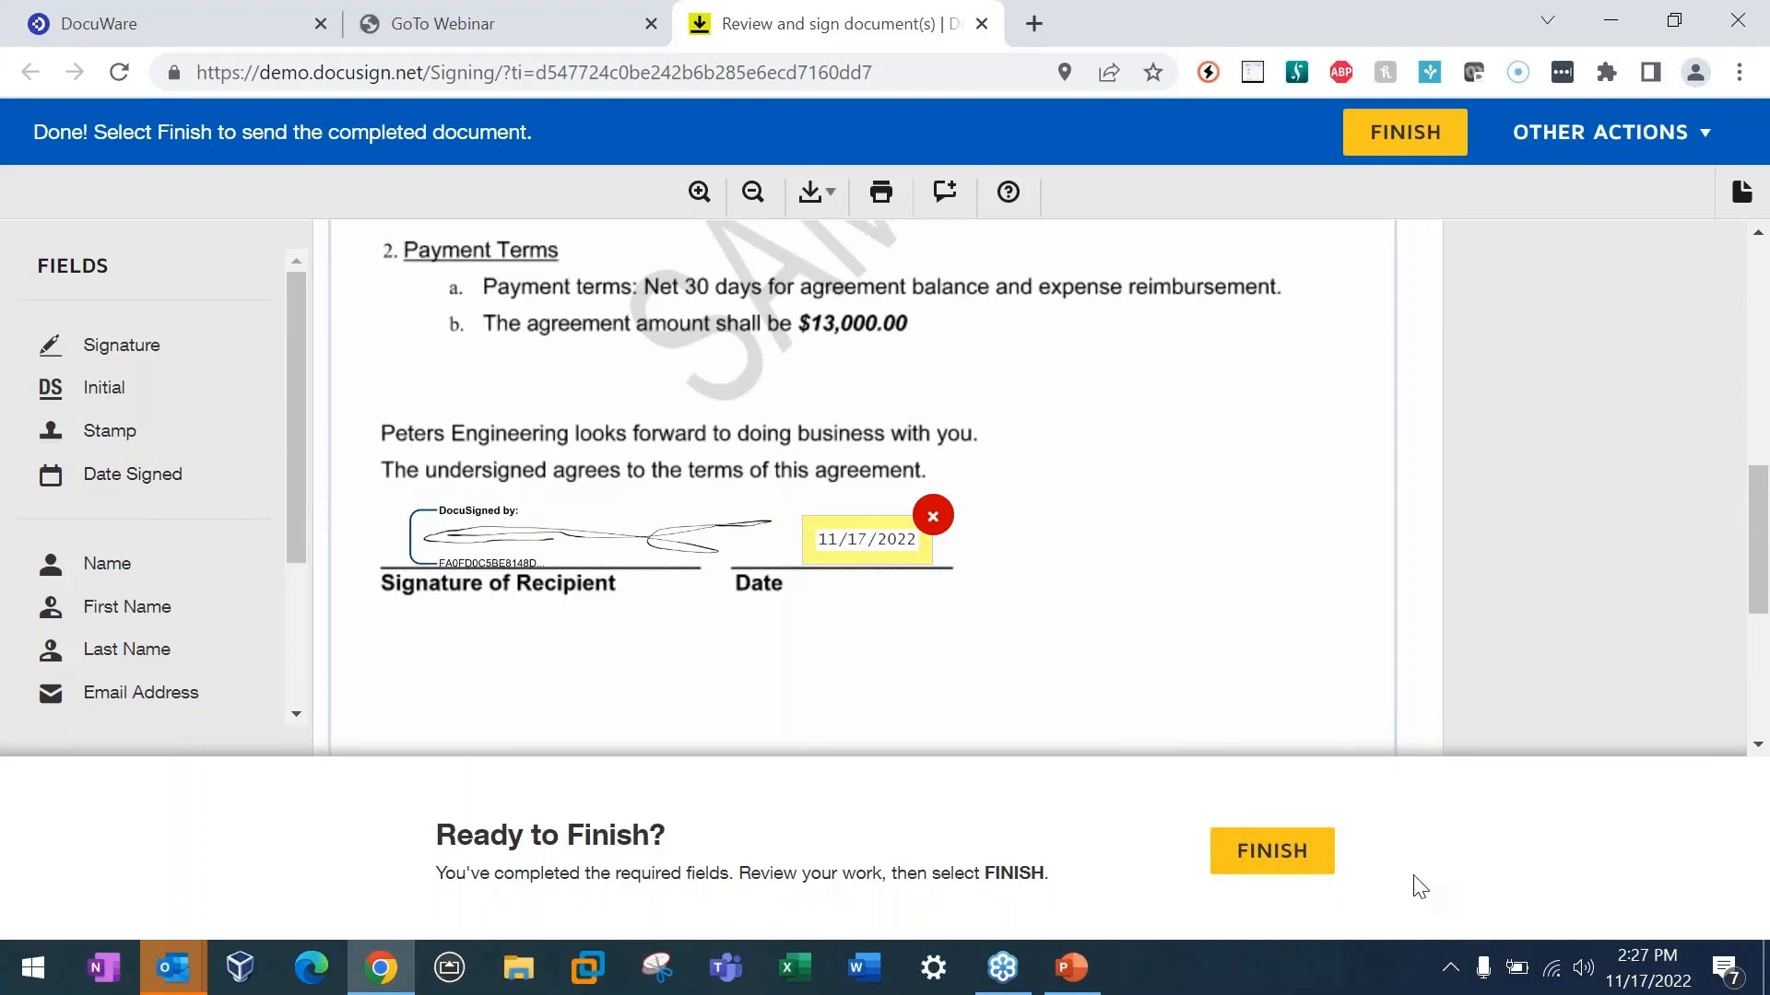
{"action": "left_click", "coordinate": [1272, 870]}
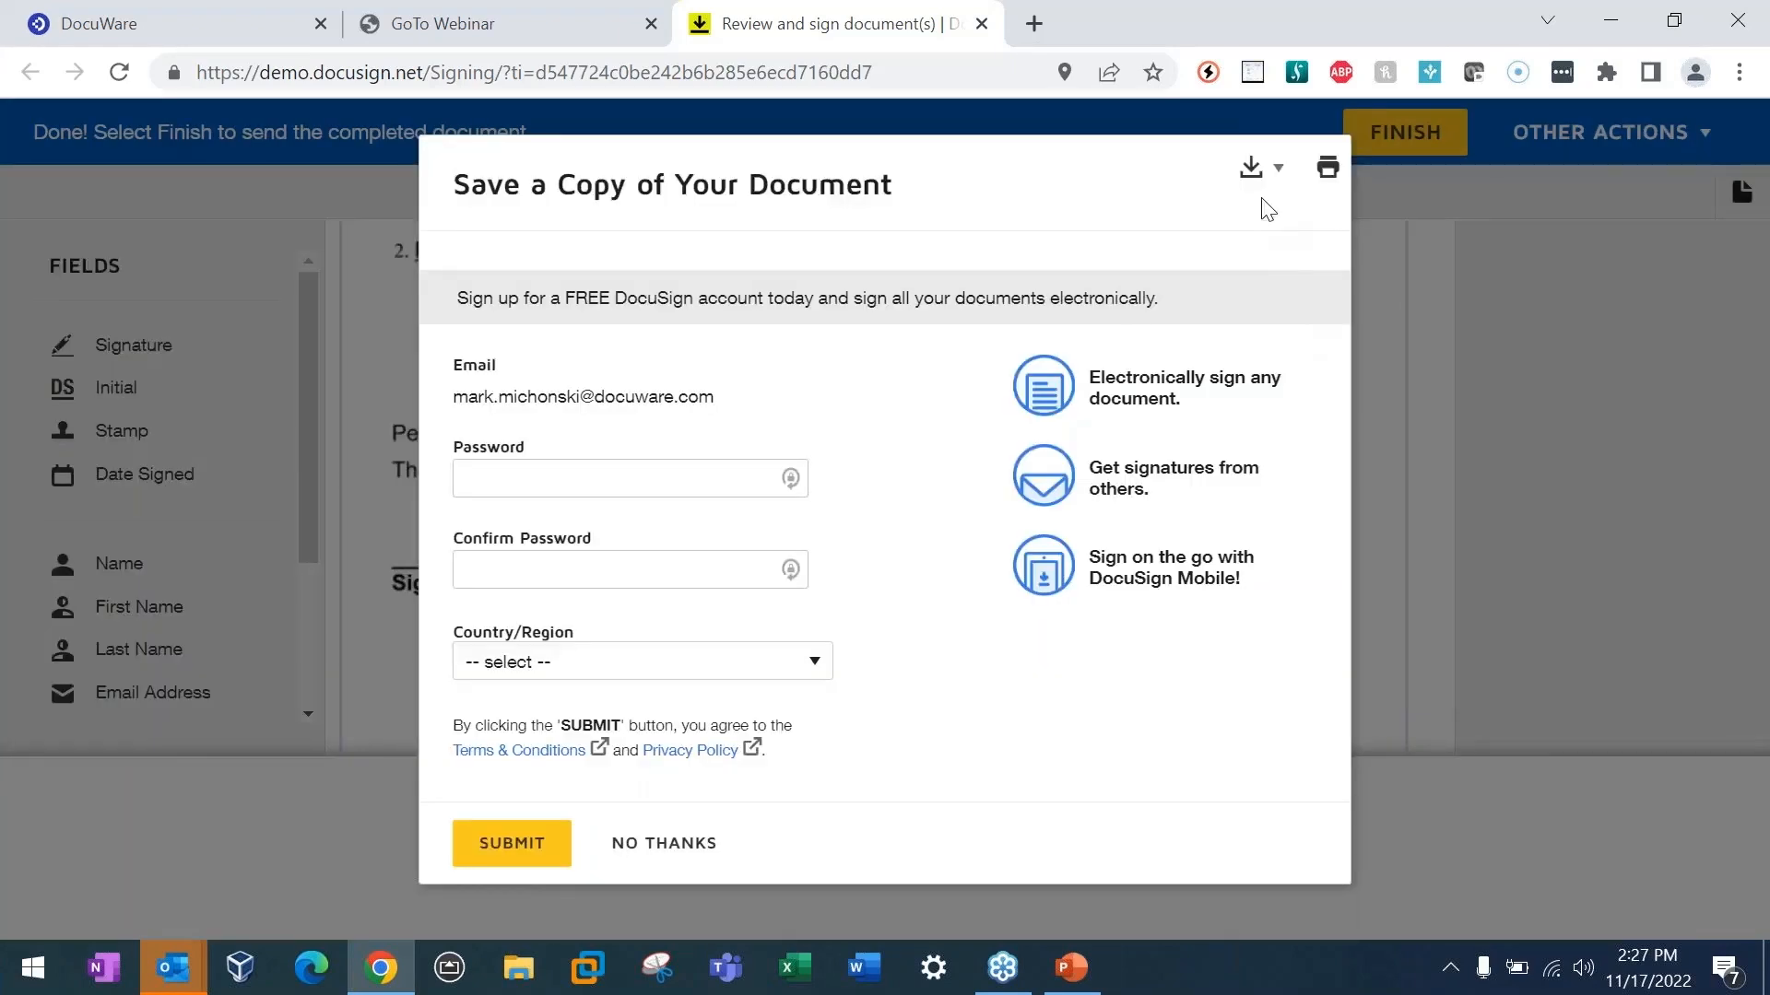
{"action": "left_click", "coordinate": [489, 871]}
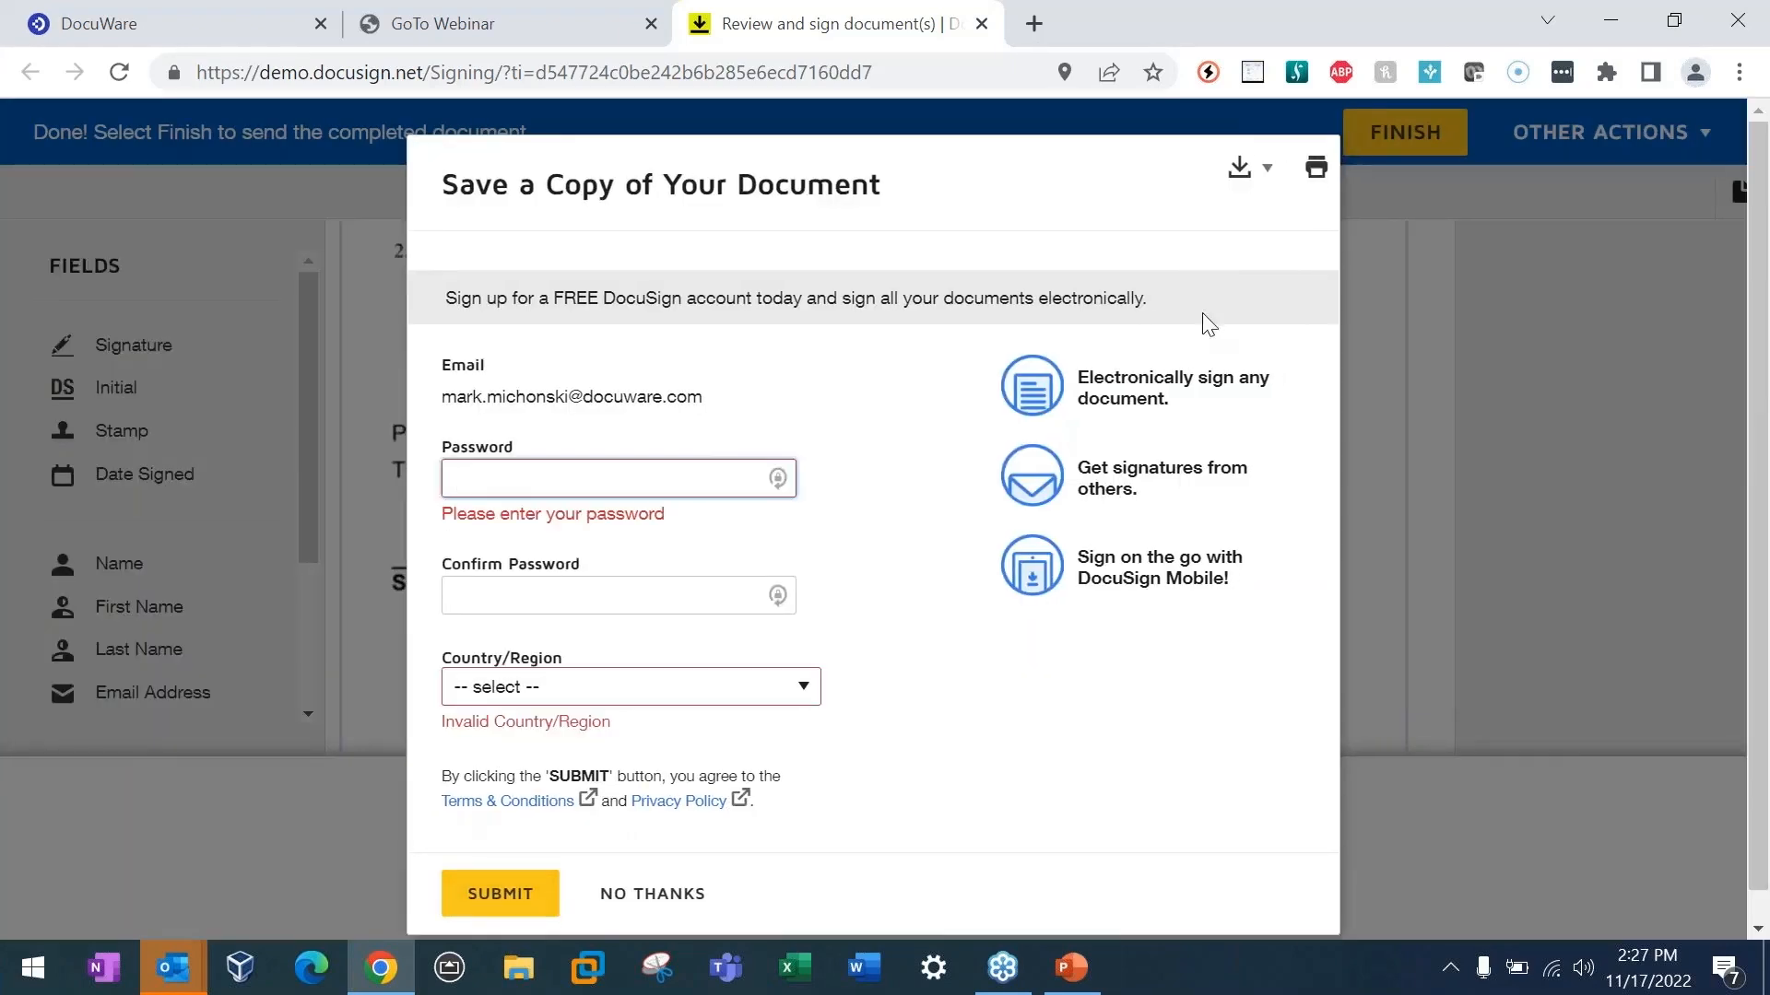
{"action": "left_click", "coordinate": [1230, 177]}
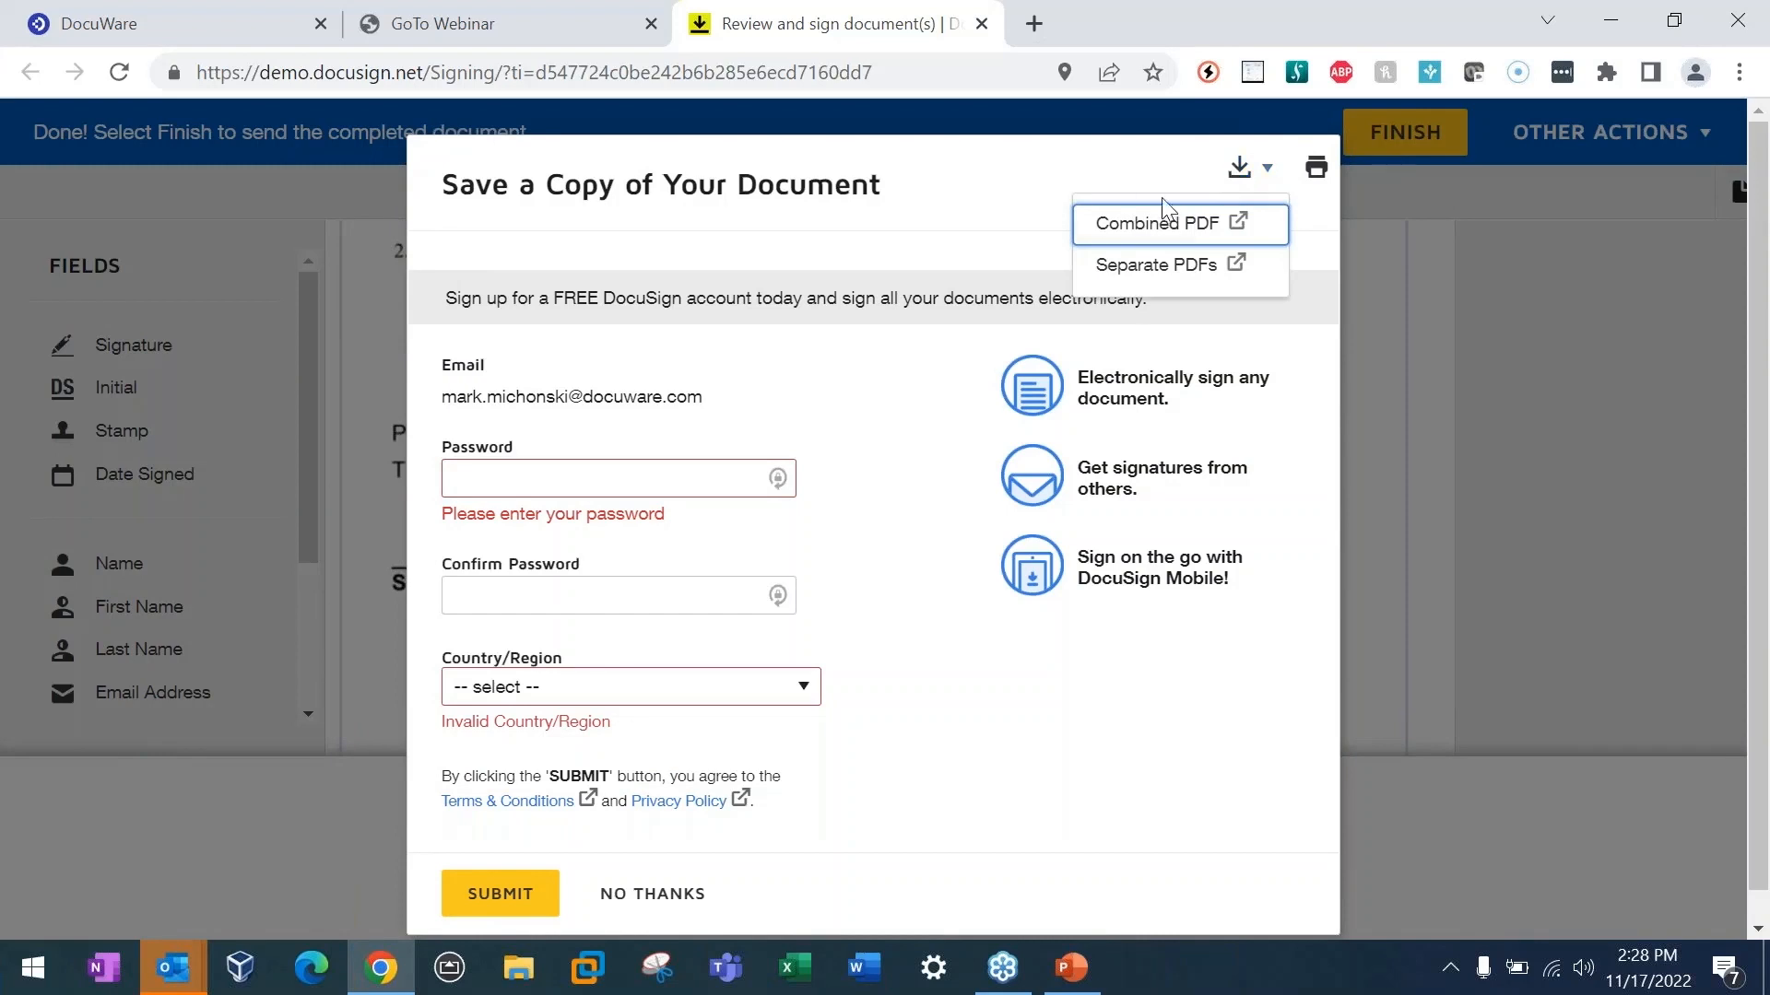
{"action": "left_click", "coordinate": [708, 892]}
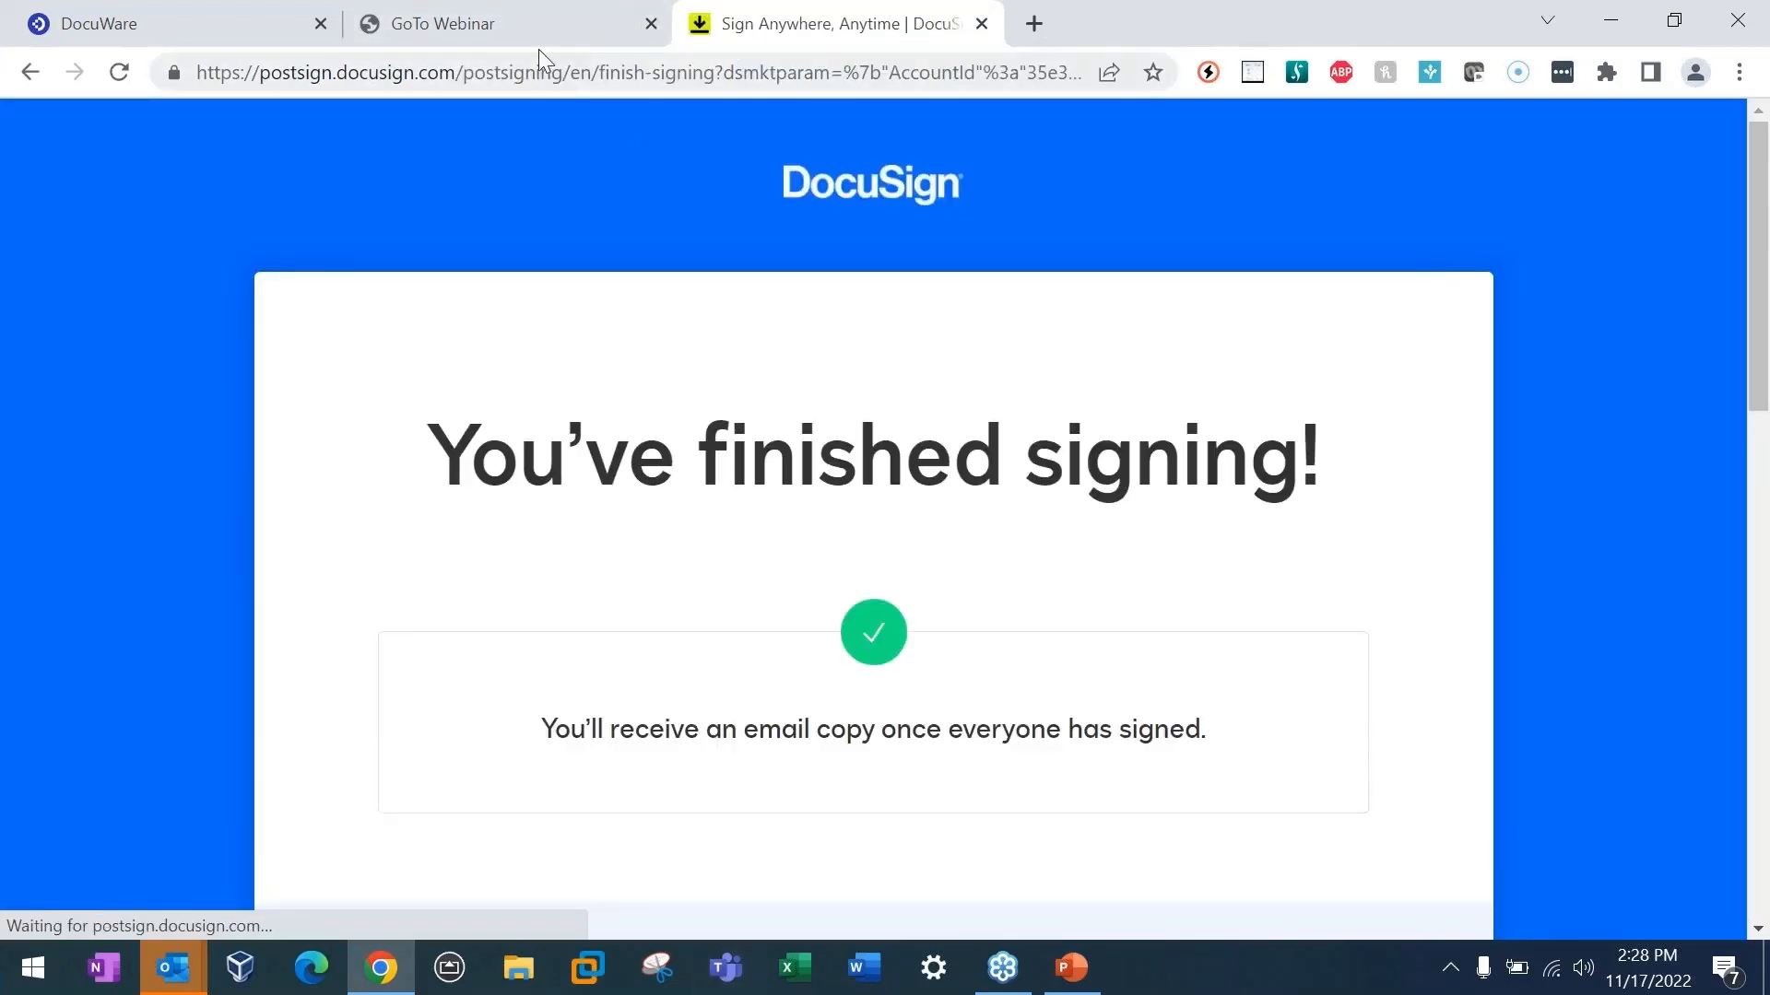
Step: Return to DocuWare, reload it and open the Contract out for Signature list
{"action": "left_click", "coordinate": [206, 25]}
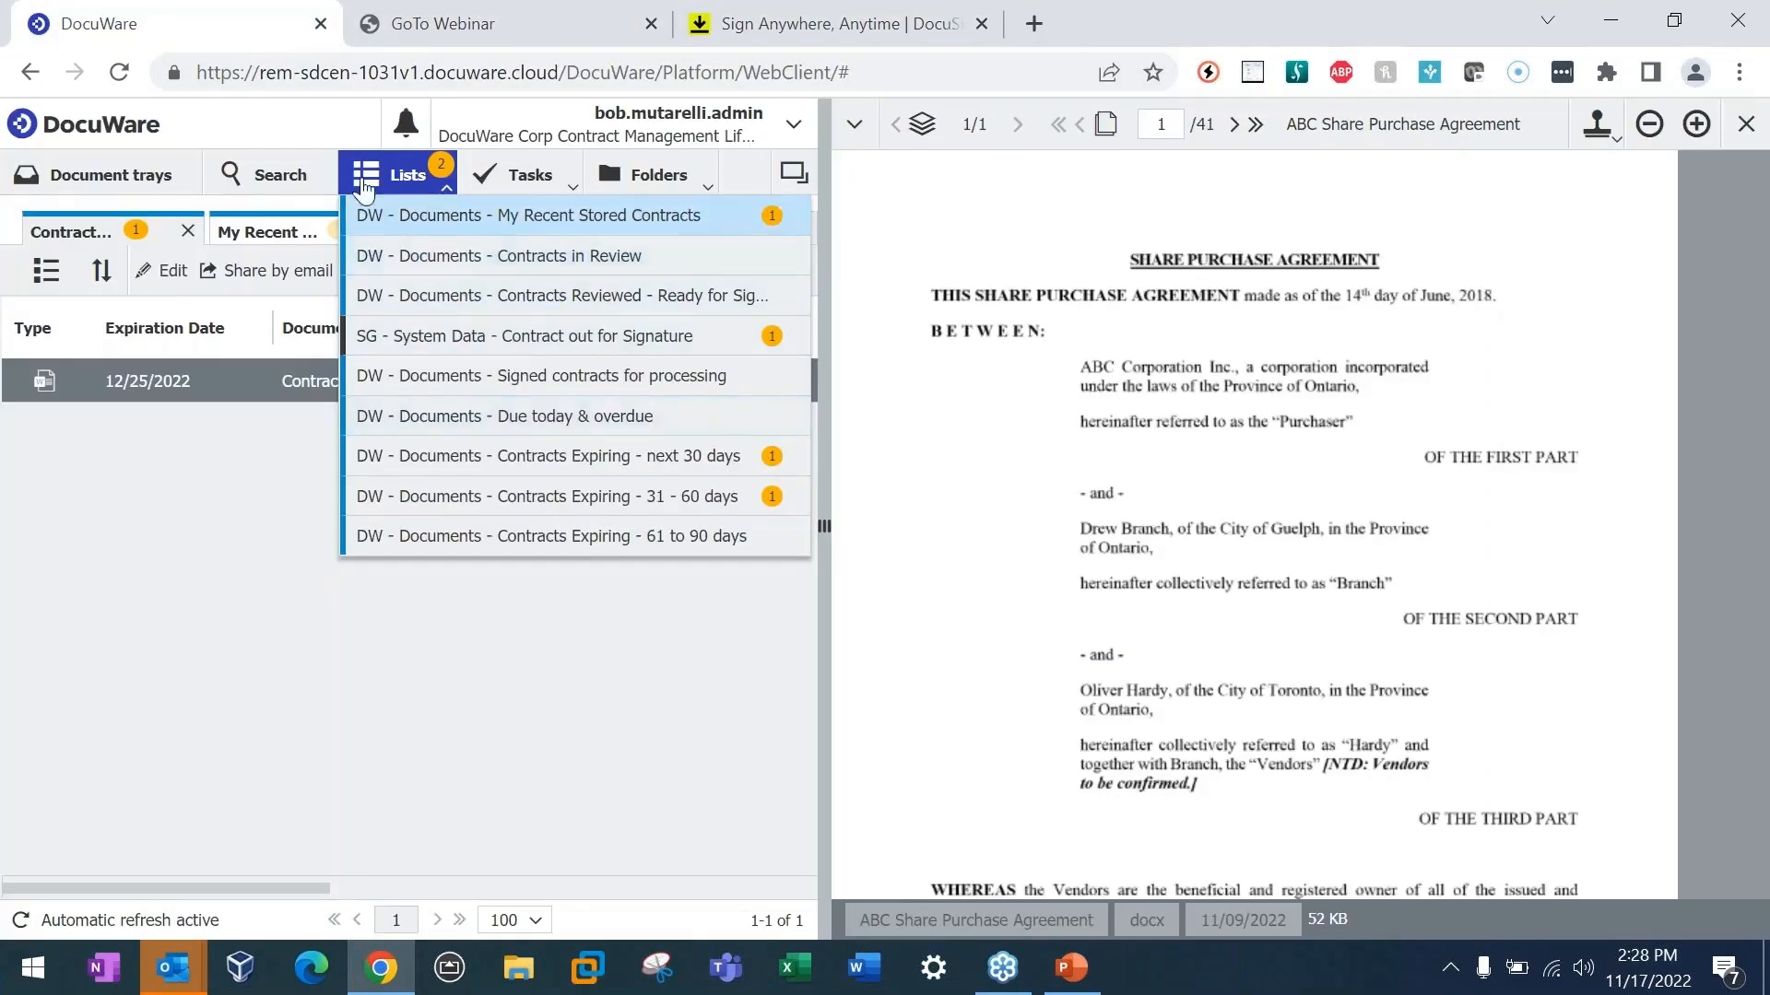
{"action": "left_click", "coordinate": [125, 80]}
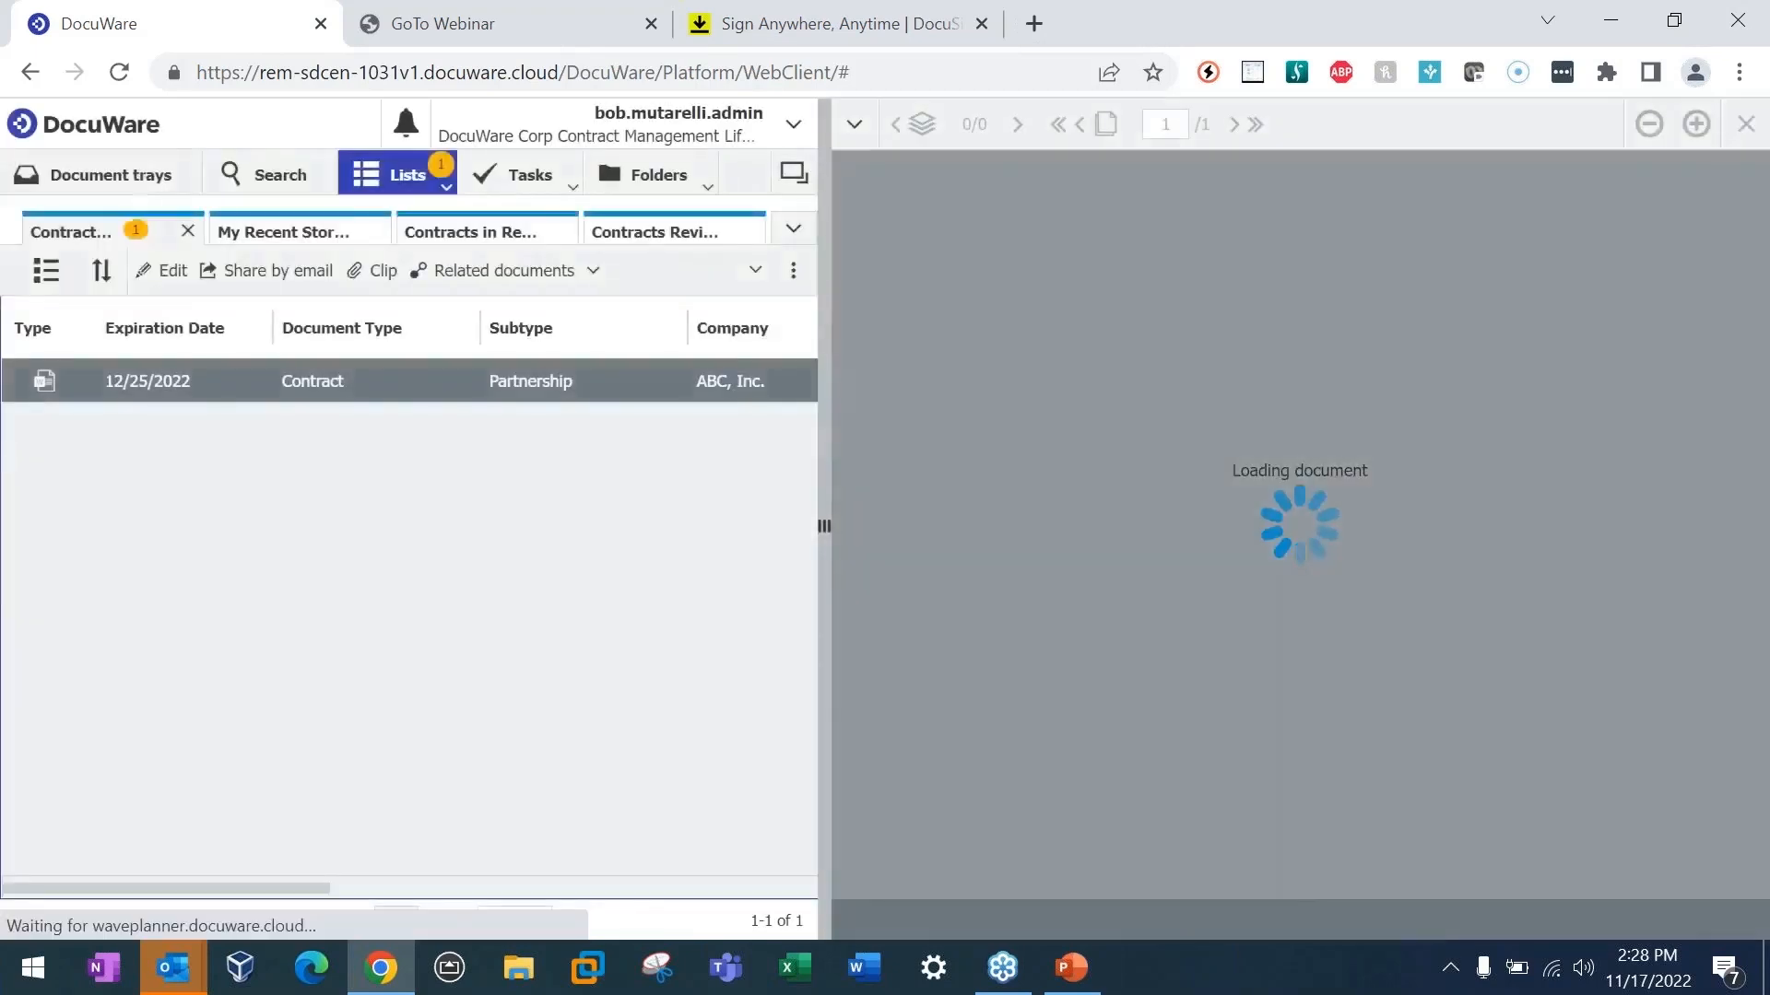
{"action": "left_click", "coordinate": [417, 178]}
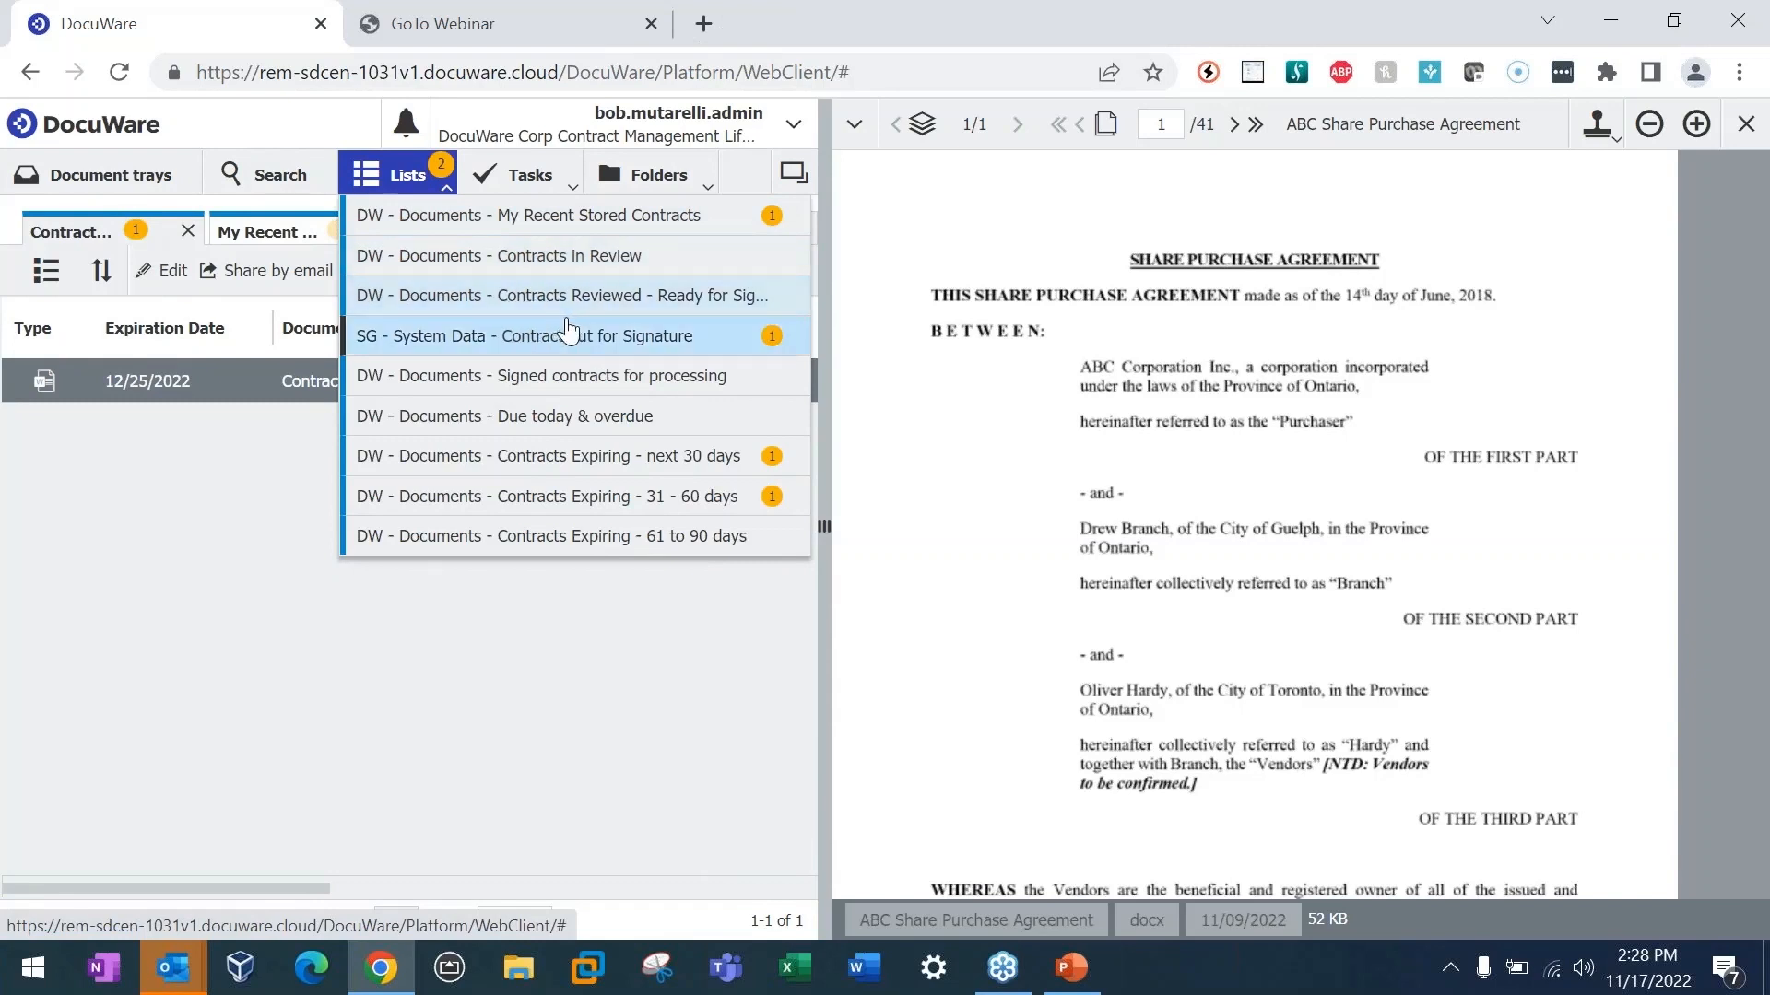
{"action": "left_click", "coordinate": [341, 646]}
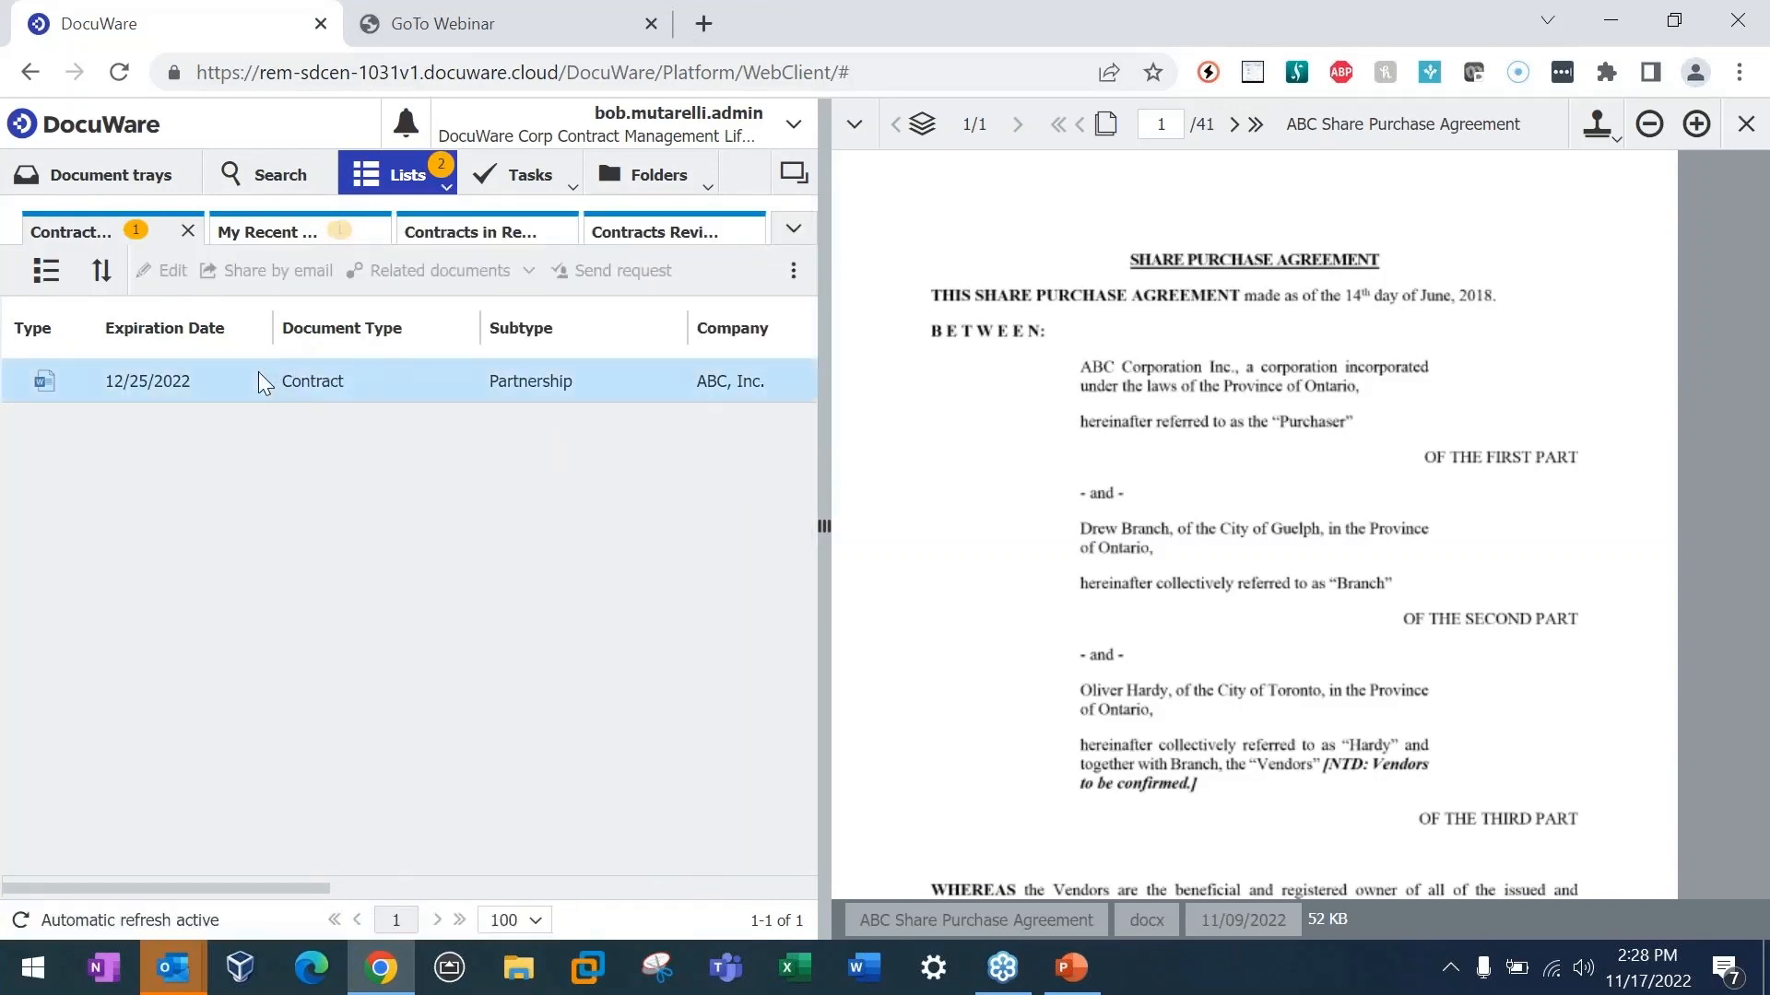
{"action": "left_click", "coordinate": [434, 164]}
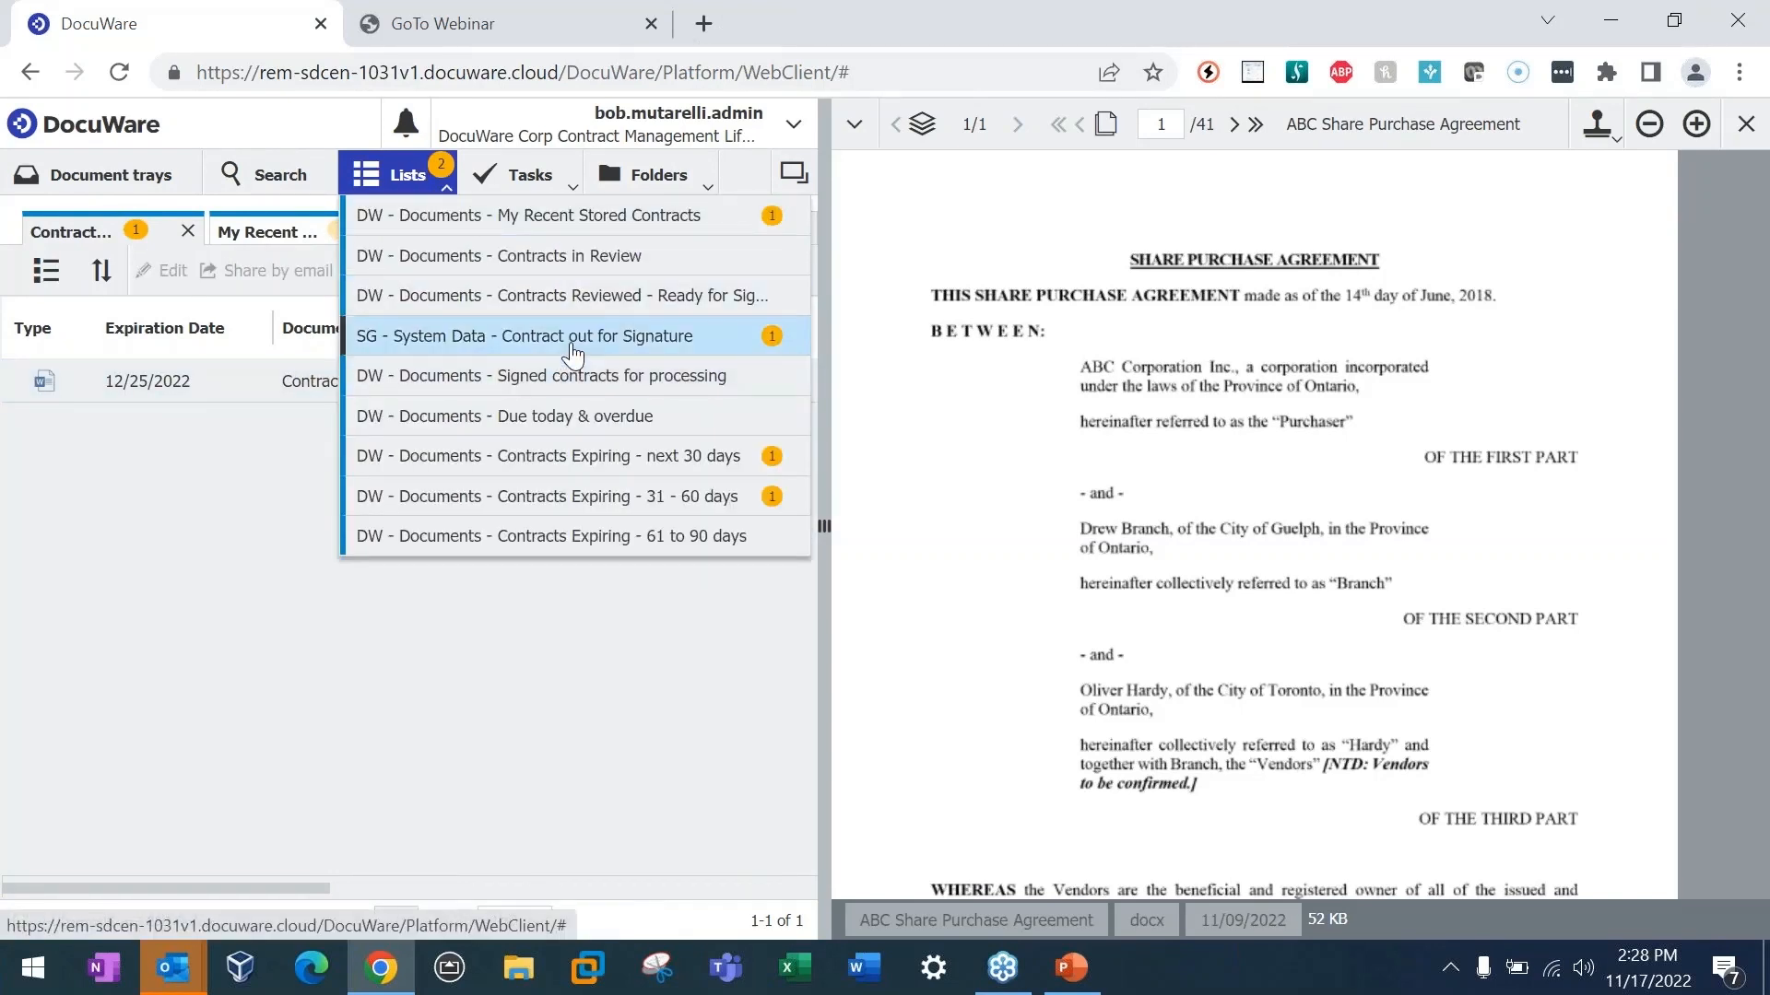
{"action": "left_click", "coordinate": [572, 348]}
Step: View the index entries of the document to be signed, including its internal status, and close them without saving
{"action": "right_click", "coordinate": [404, 384]}
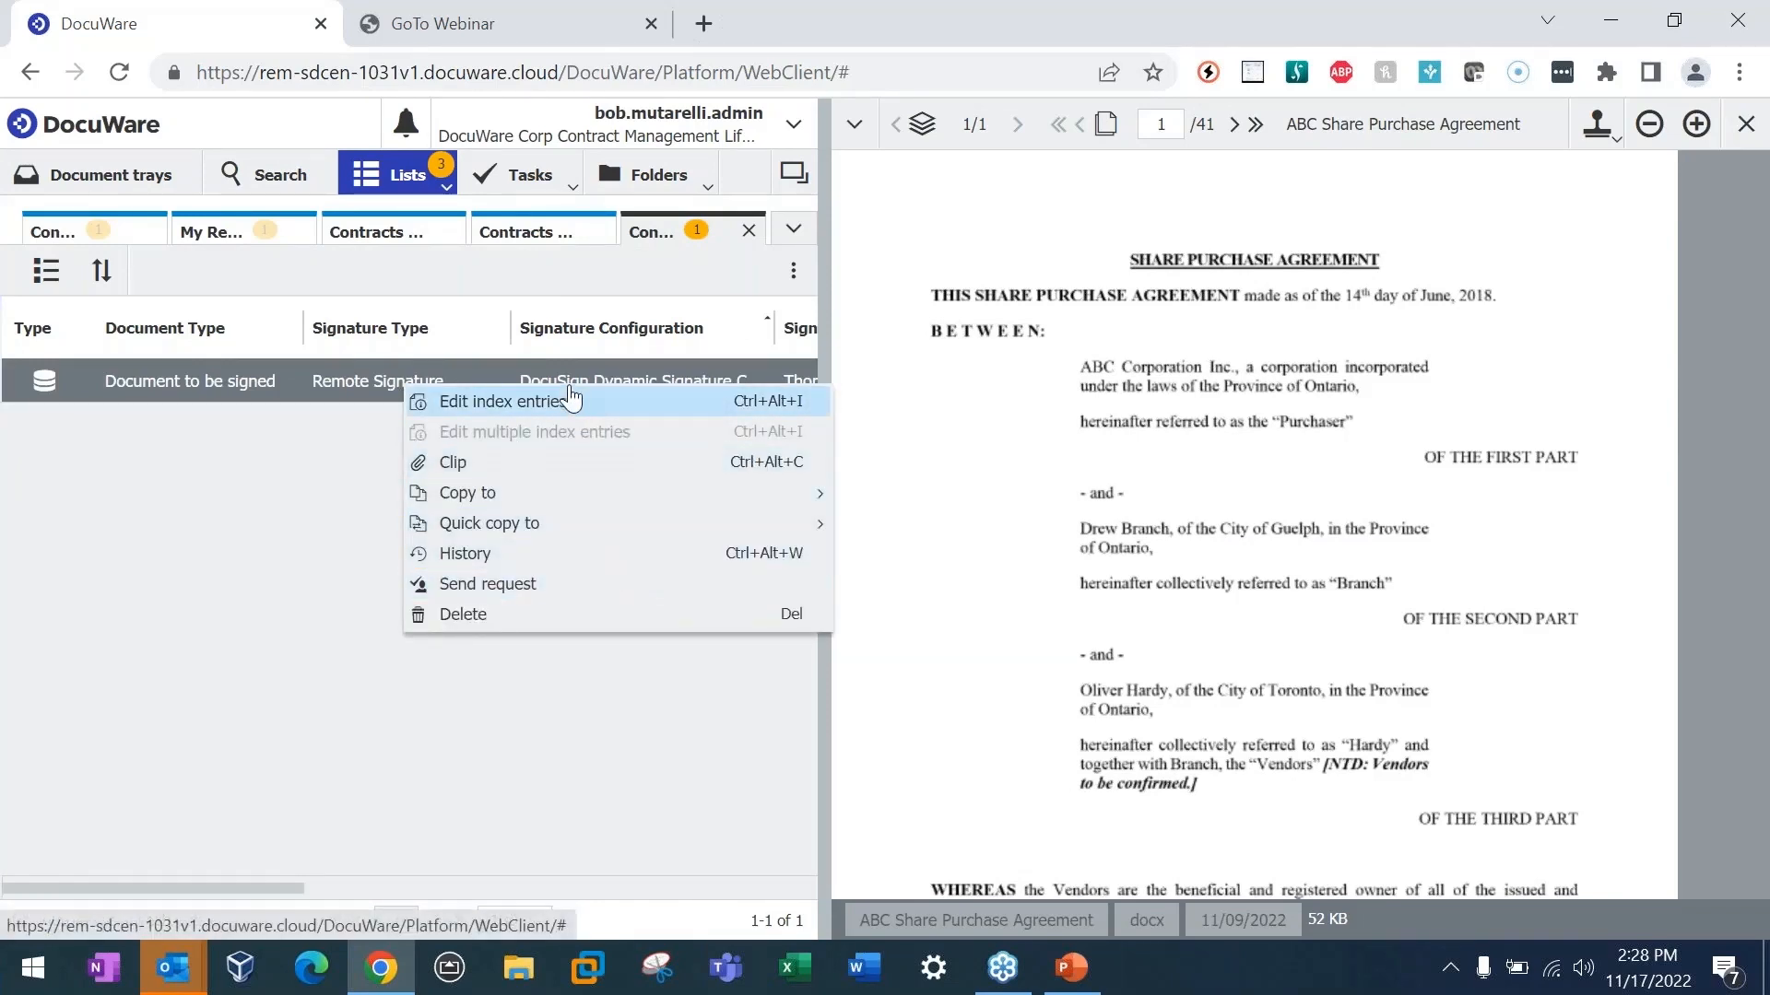
{"action": "left_click", "coordinate": [507, 402]}
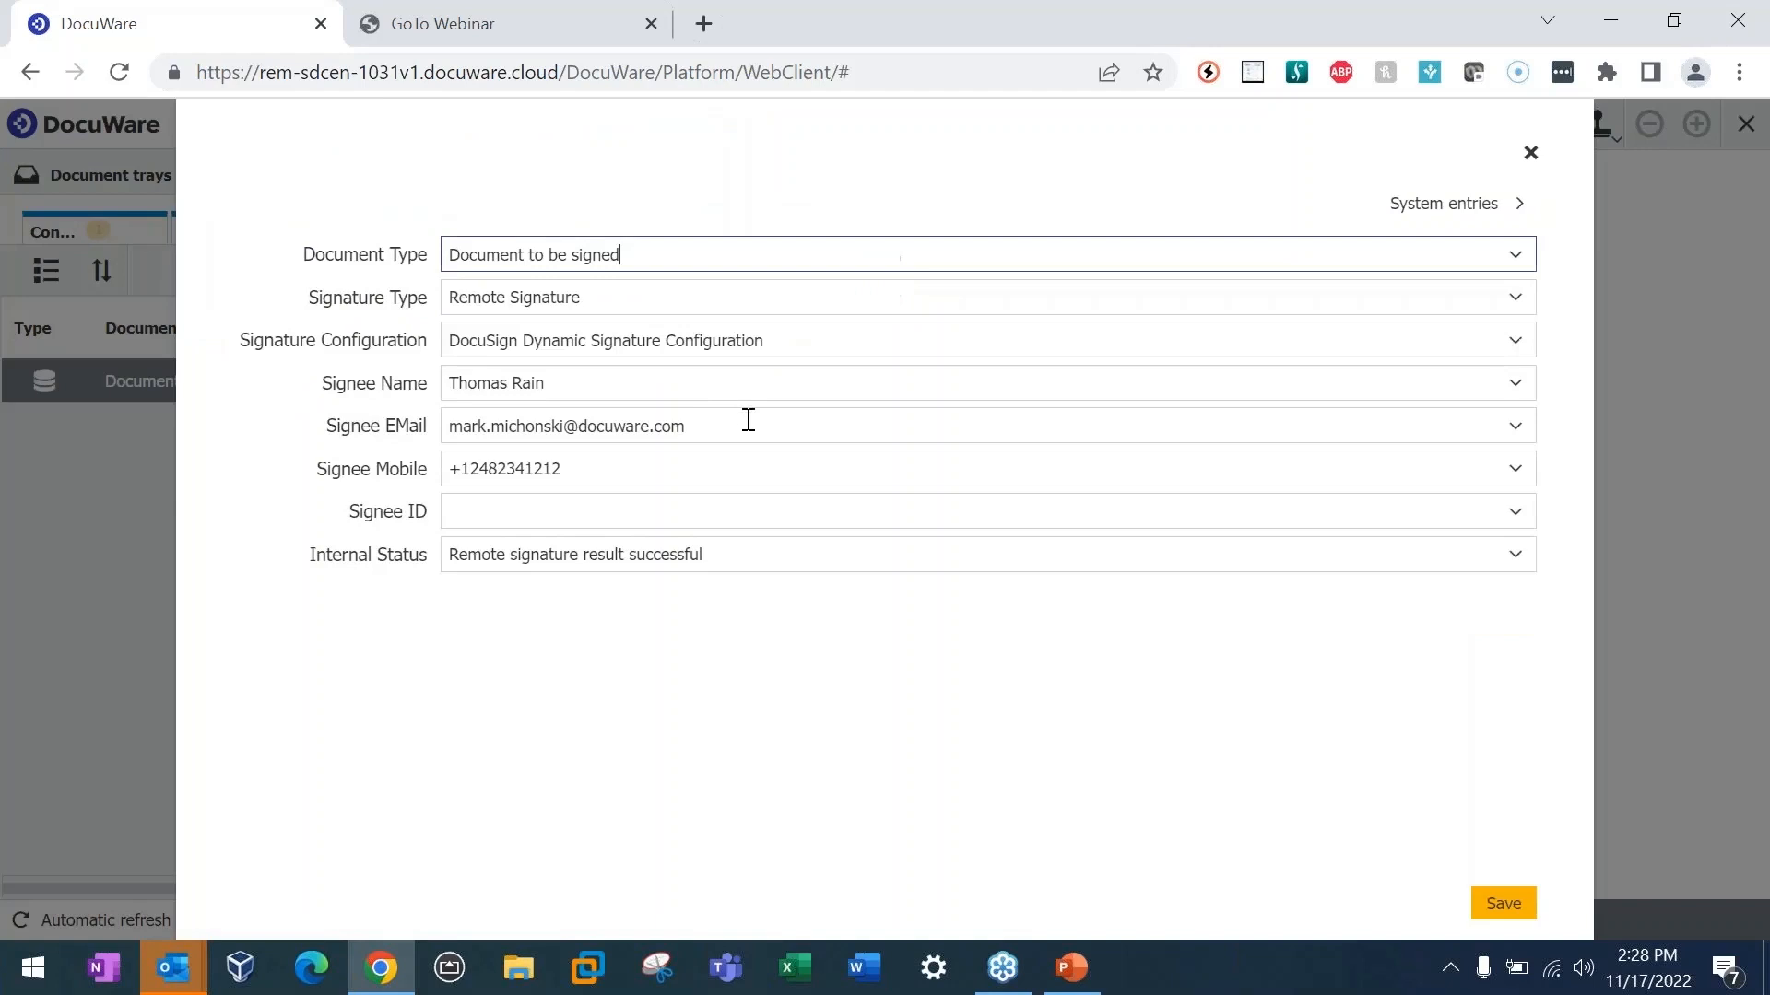
{"action": "left_click", "coordinate": [1530, 153]}
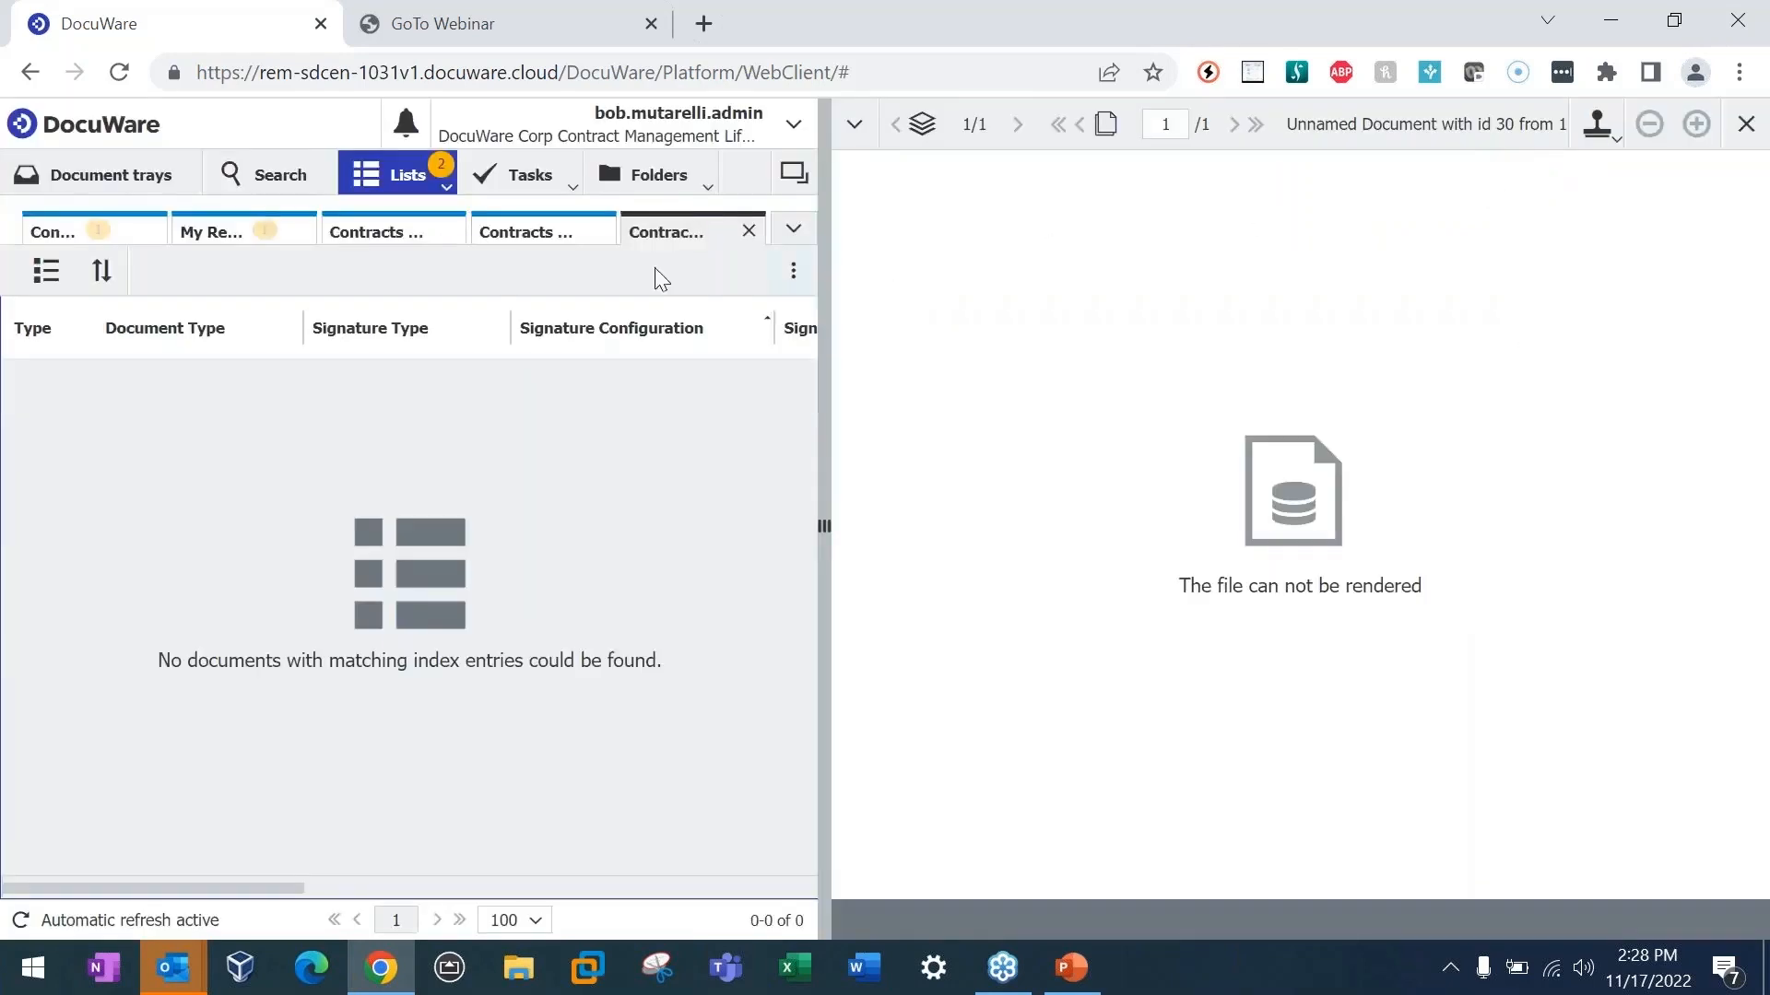
Step: Open the Property Management contract from the Signed contracts for processing list and examine its signature and date
{"action": "left_click", "coordinate": [445, 191]}
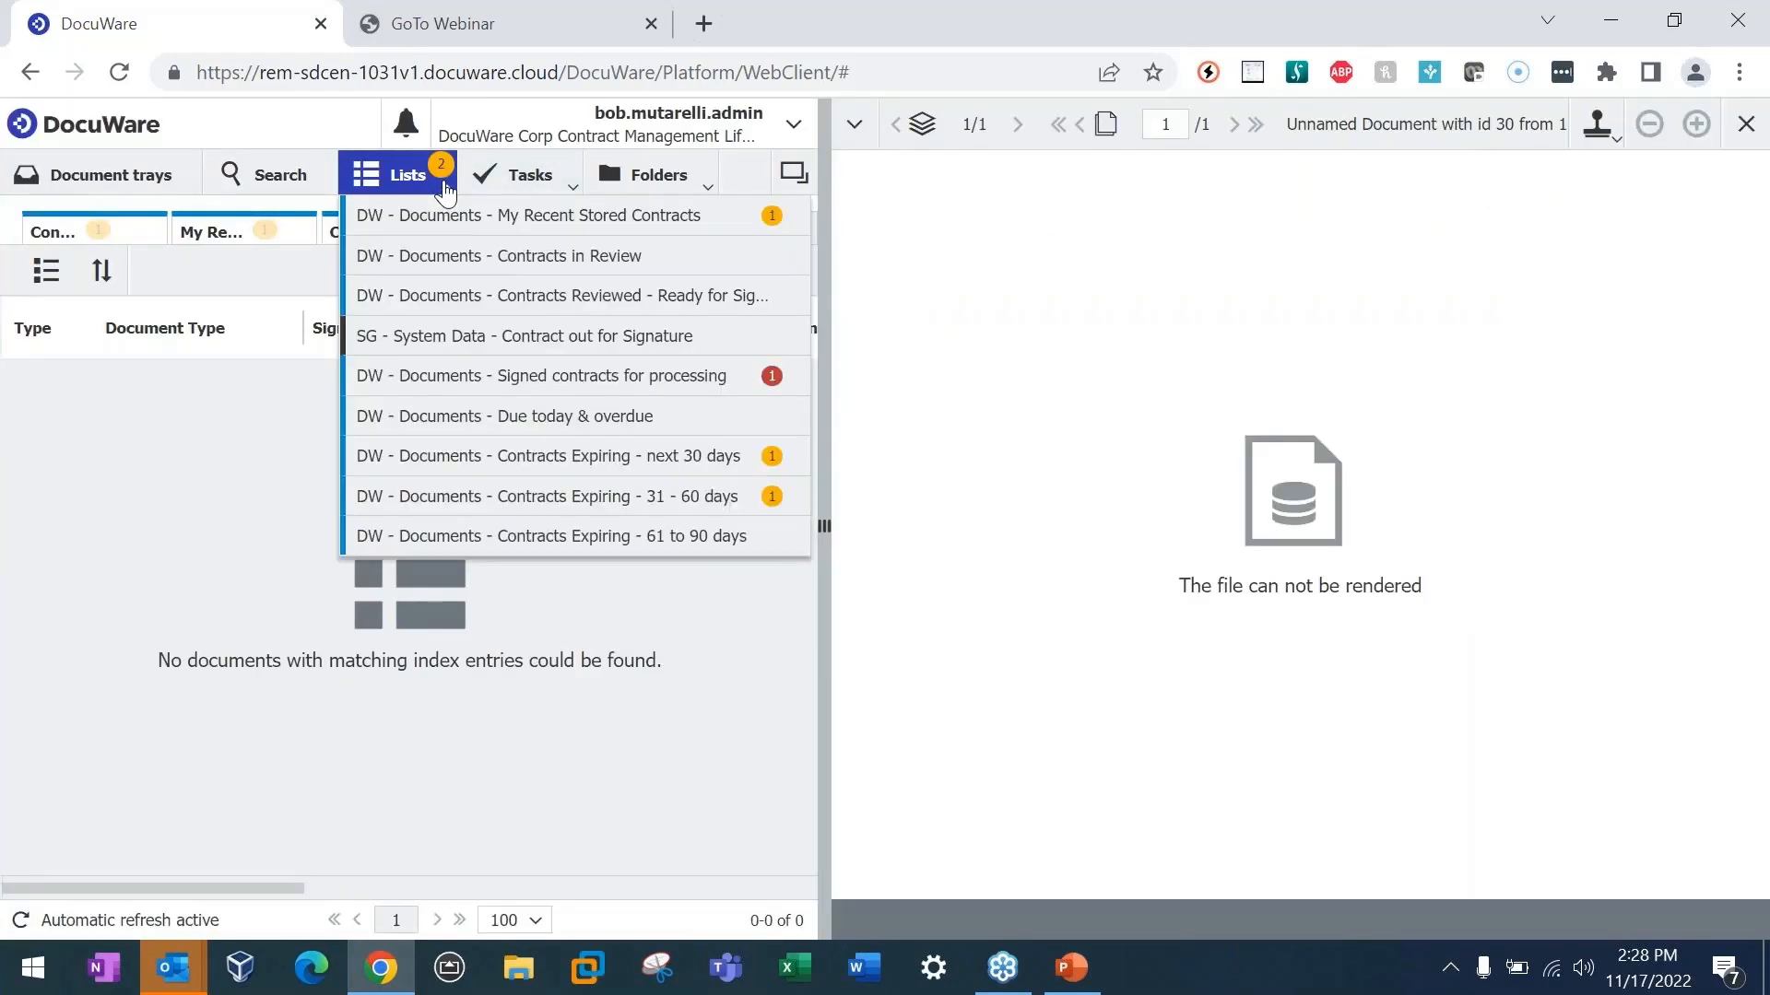
{"action": "left_click", "coordinate": [572, 378]}
{"action": "left_click", "coordinate": [511, 385]}
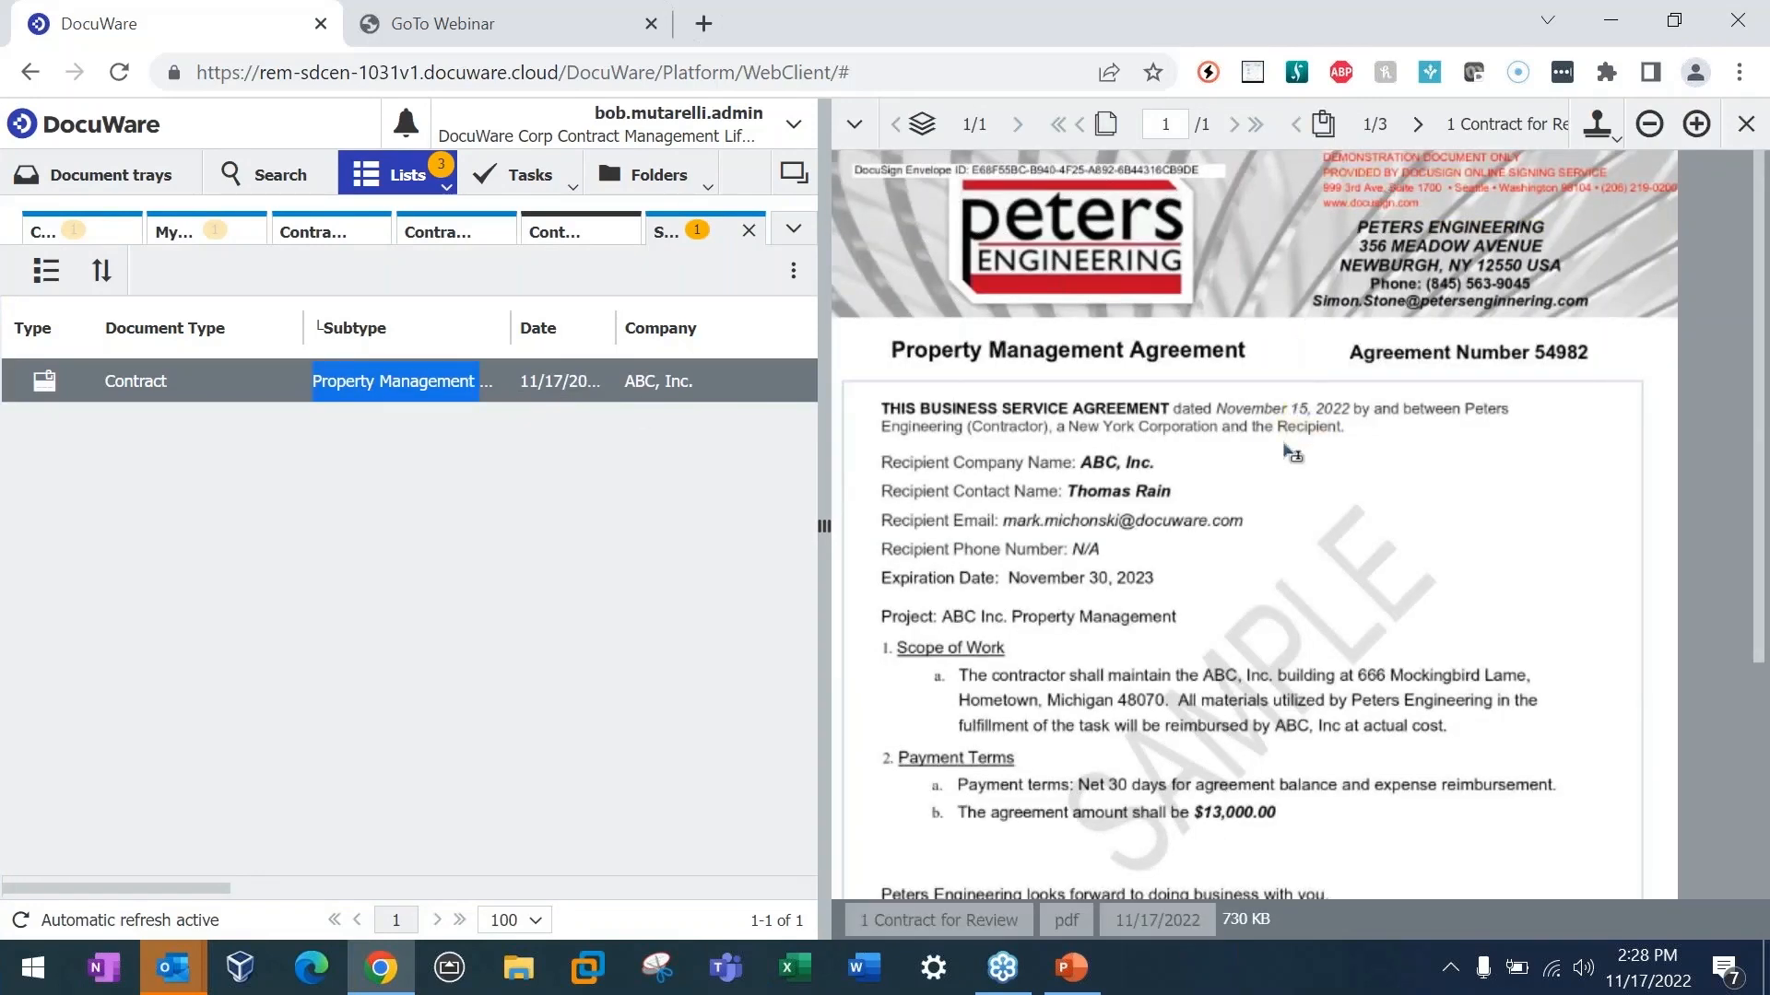
{"action": "scroll", "coordinate": [1295, 521], "scroll_direction": "down", "scroll_amount": 2}
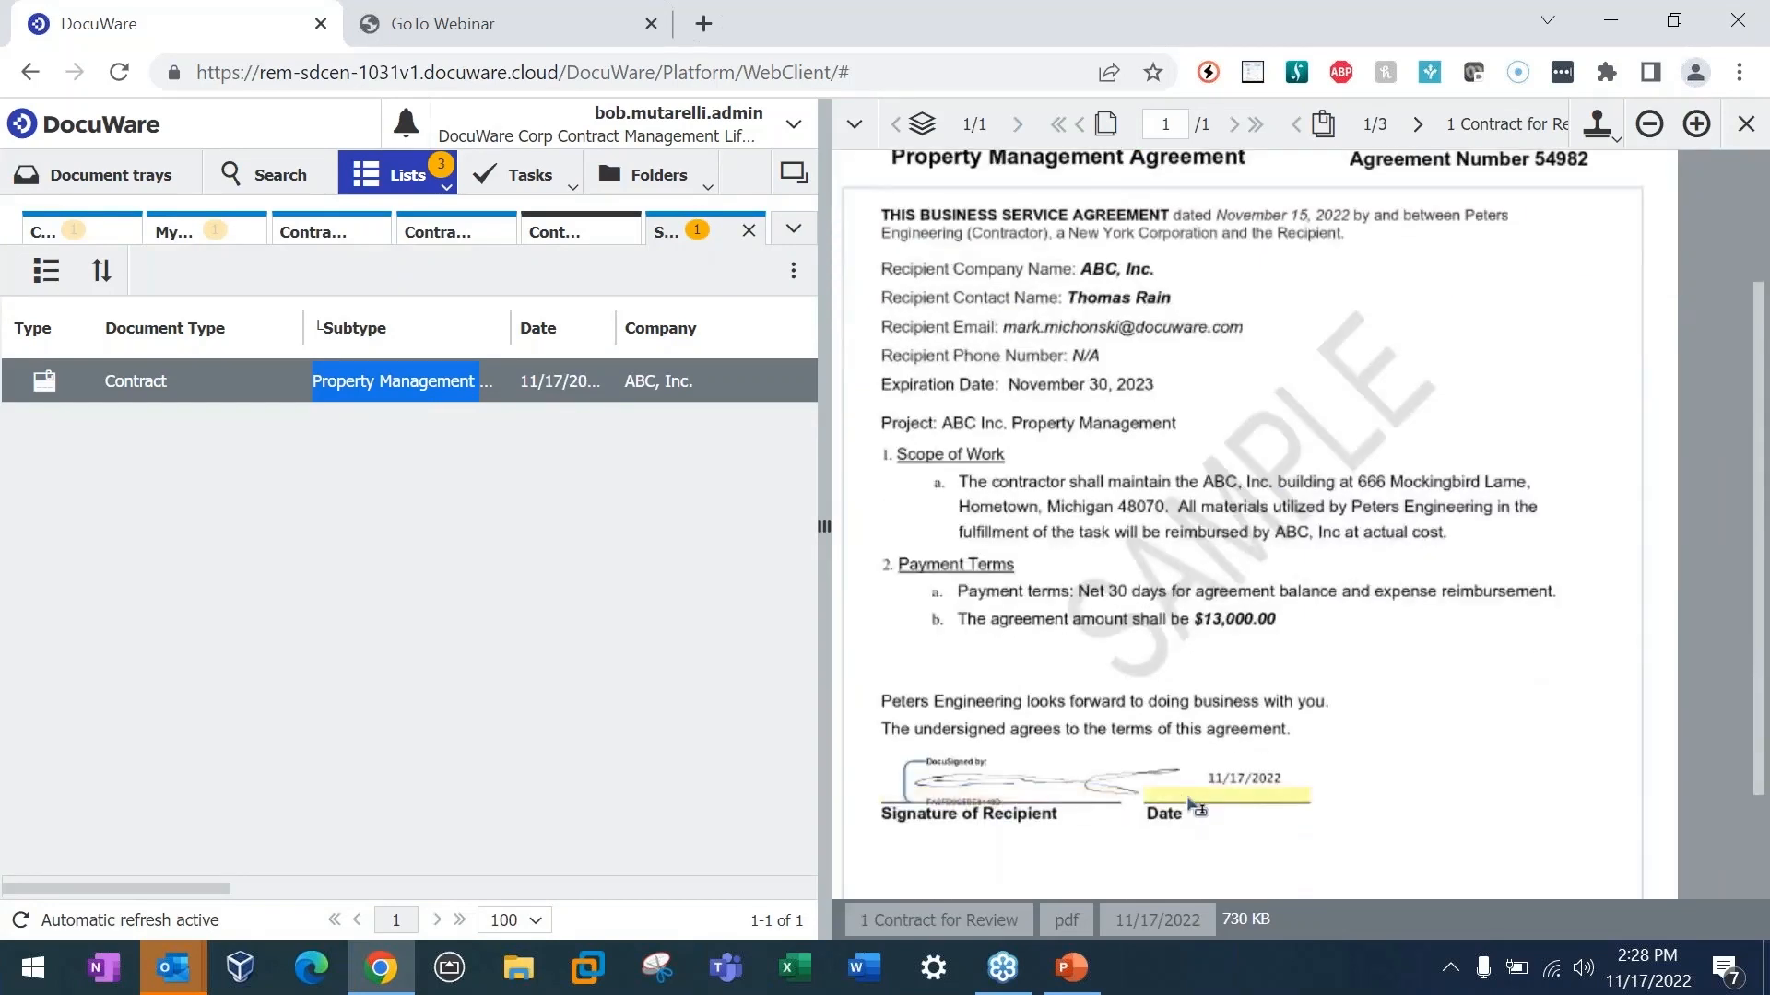
{"action": "scroll", "coordinate": [1215, 805], "scroll_direction": "up", "scroll_amount": 2}
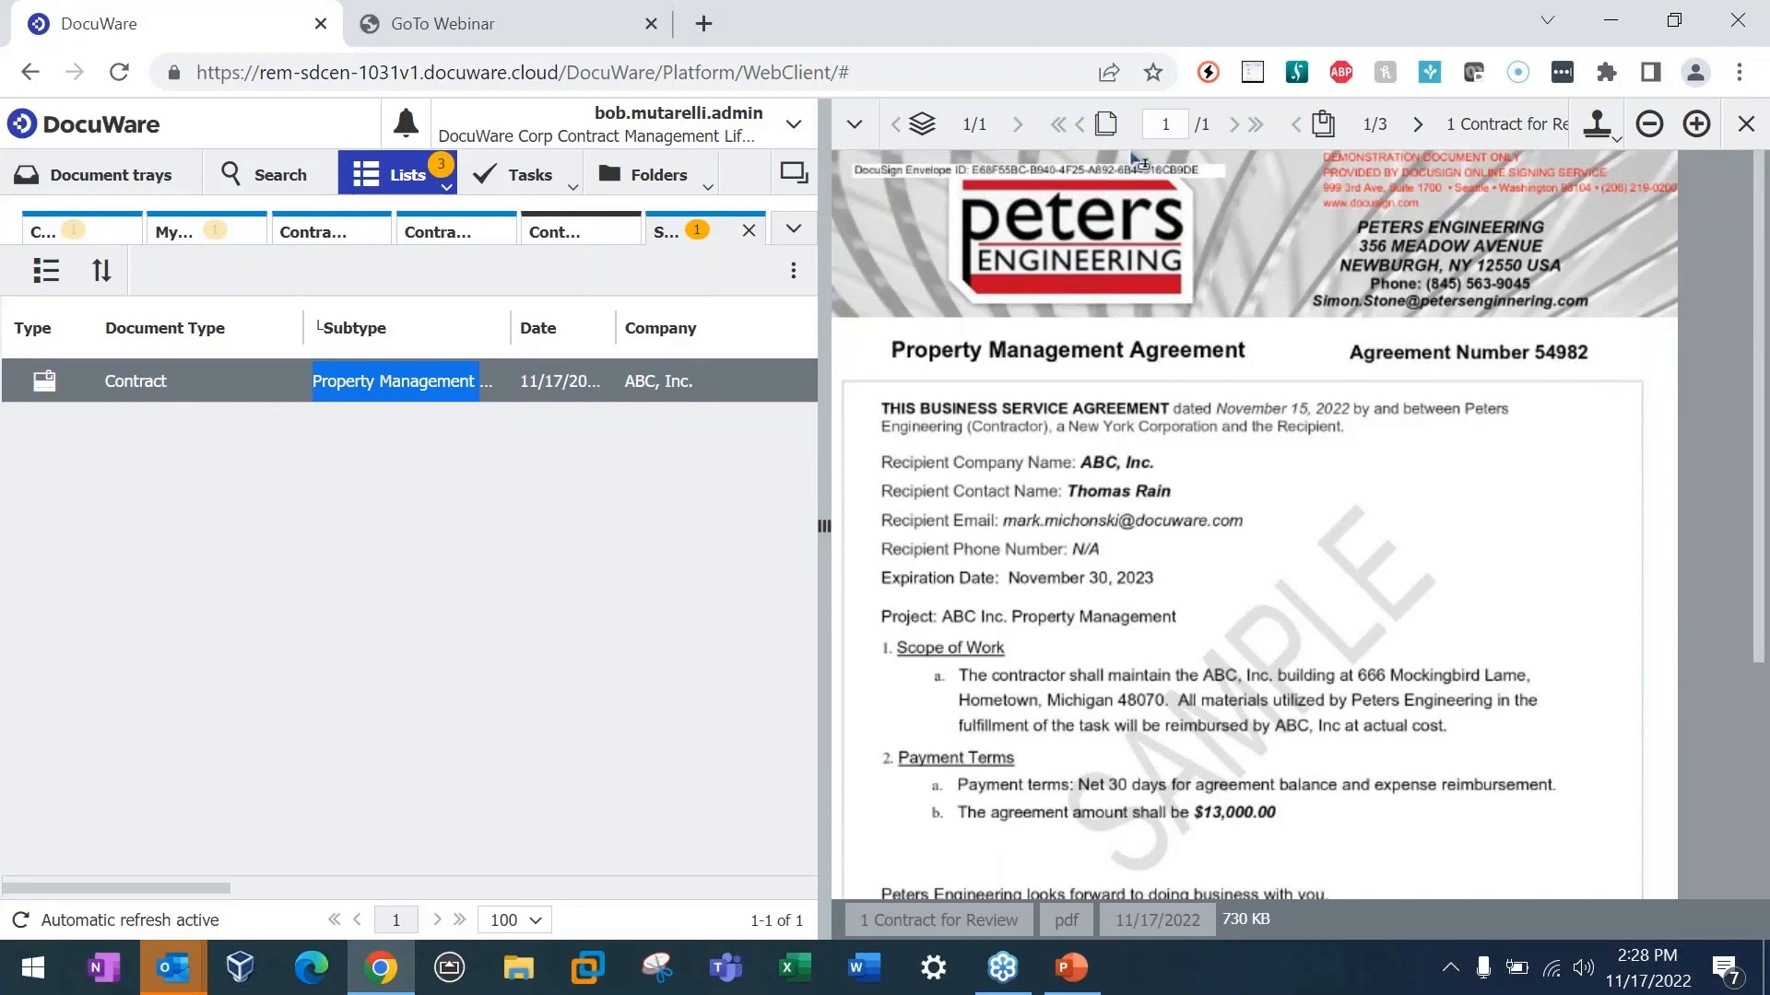
Step: Examine the DocuSign Certificate of Completion and the original stamped contract attached to the signed document
{"action": "left_click", "coordinate": [1417, 127]}
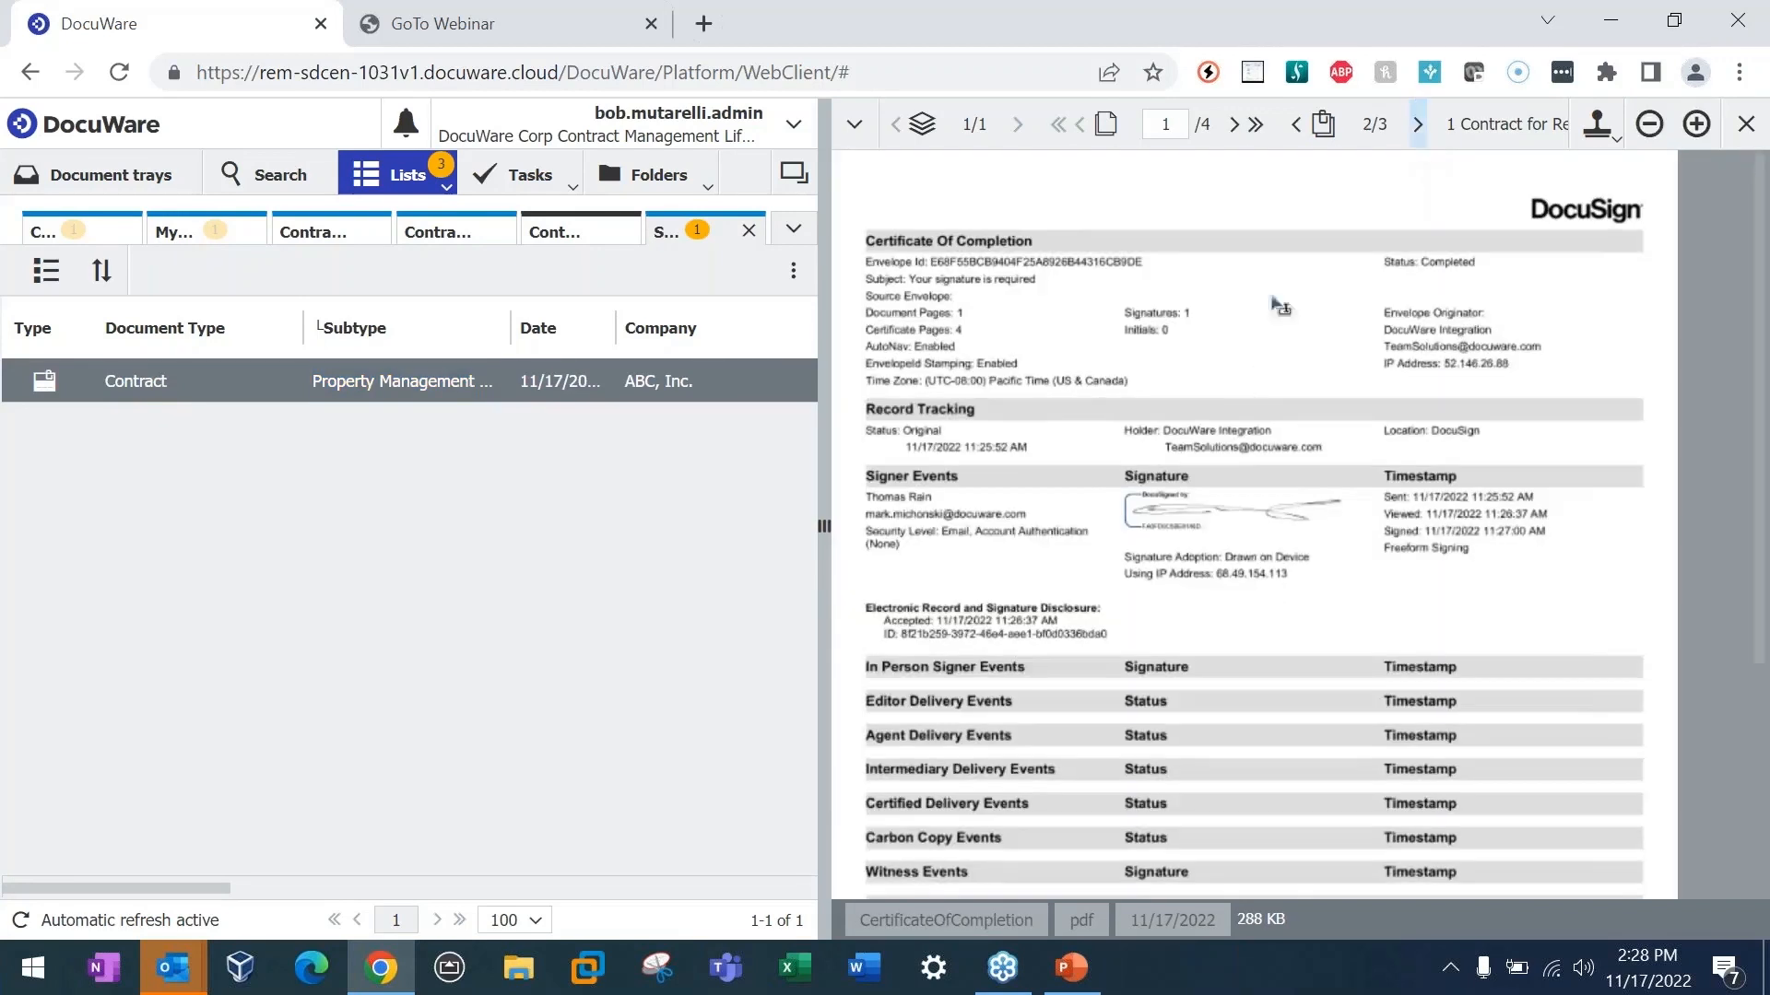
{"action": "scroll", "coordinate": [1248, 508], "scroll_direction": "down", "scroll_amount": 4}
{"action": "scroll", "coordinate": [1447, 535], "scroll_direction": "up", "scroll_amount": 3}
{"action": "scroll", "coordinate": [1444, 533], "scroll_direction": "up", "scroll_amount": 1}
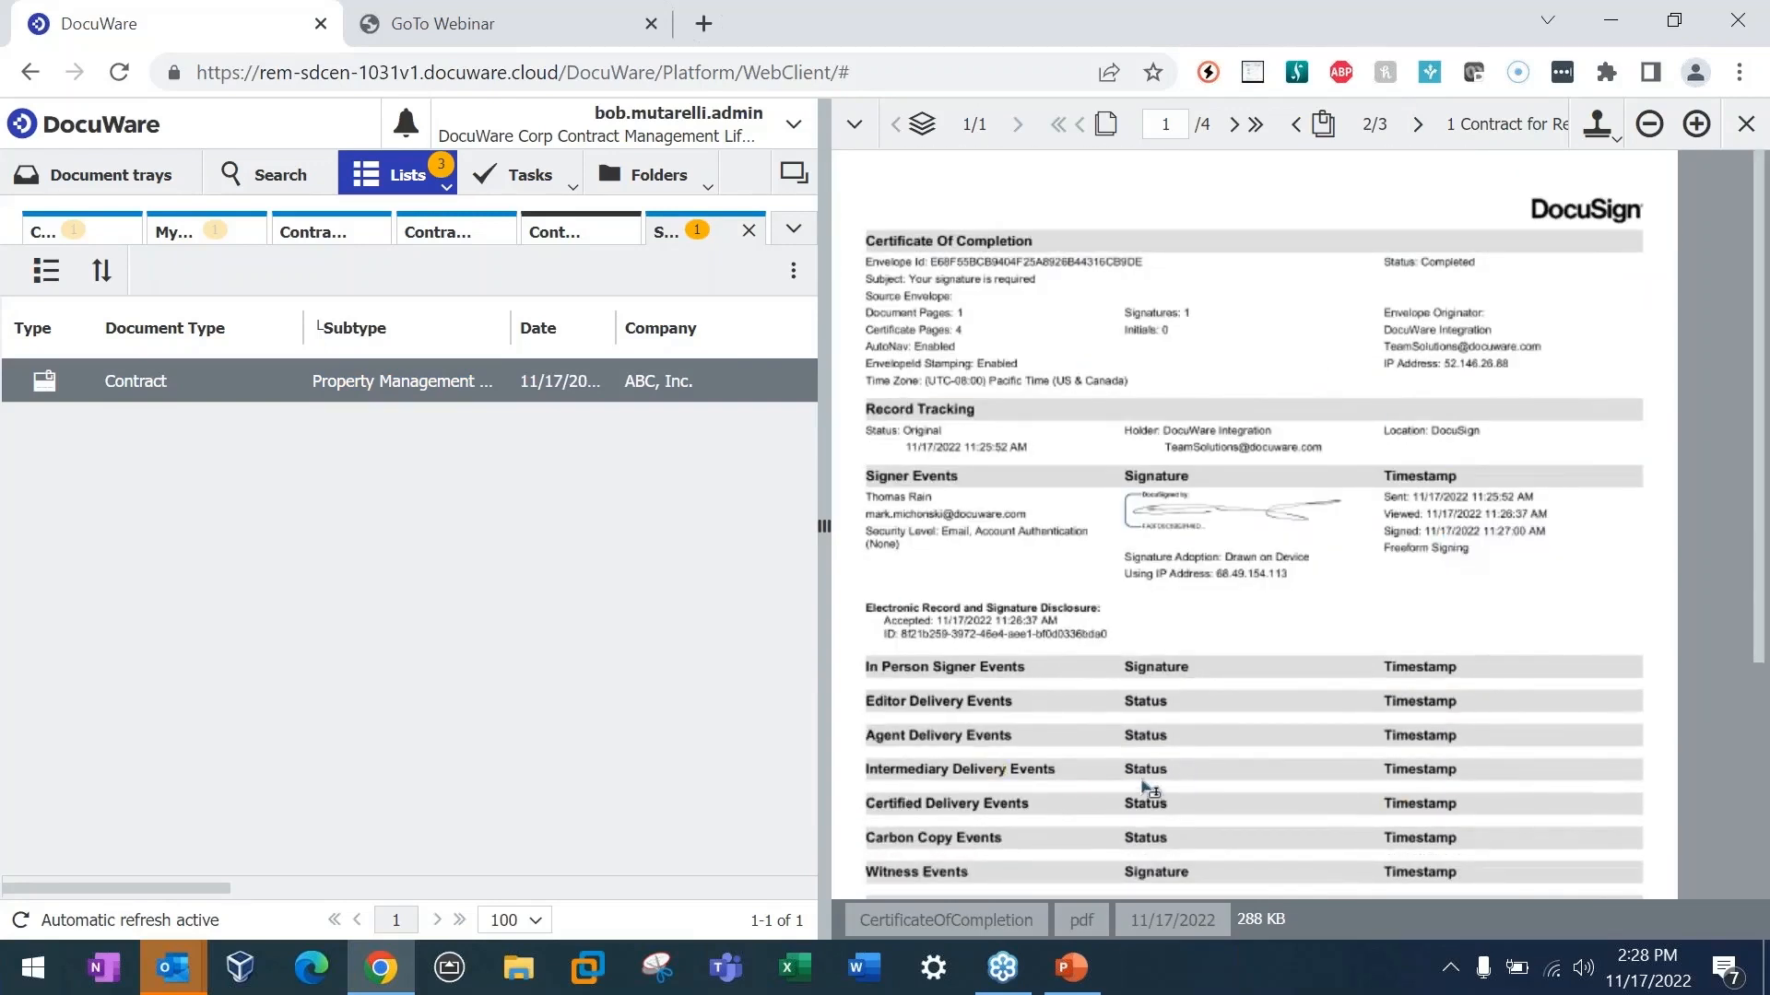
{"action": "left_click", "coordinate": [1415, 127]}
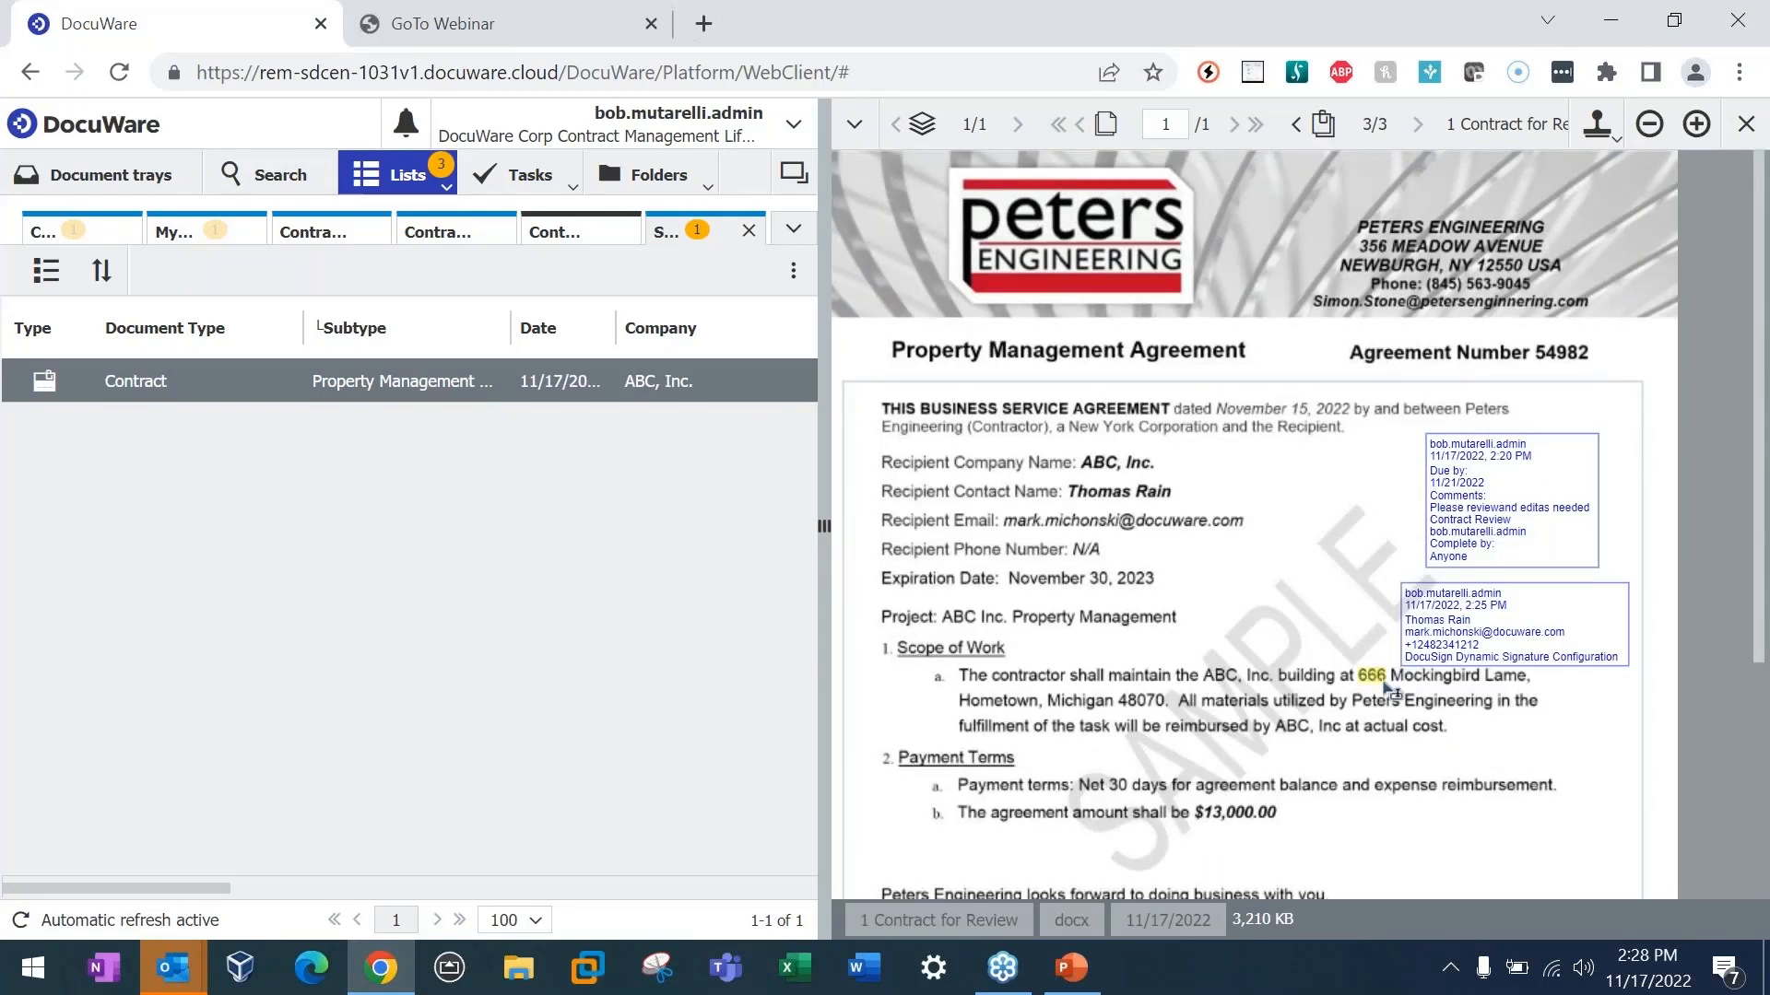
{"action": "scroll", "coordinate": [1355, 728], "scroll_direction": "down", "scroll_amount": 4}
{"action": "scroll", "coordinate": [1410, 650], "scroll_direction": "up", "scroll_amount": 1}
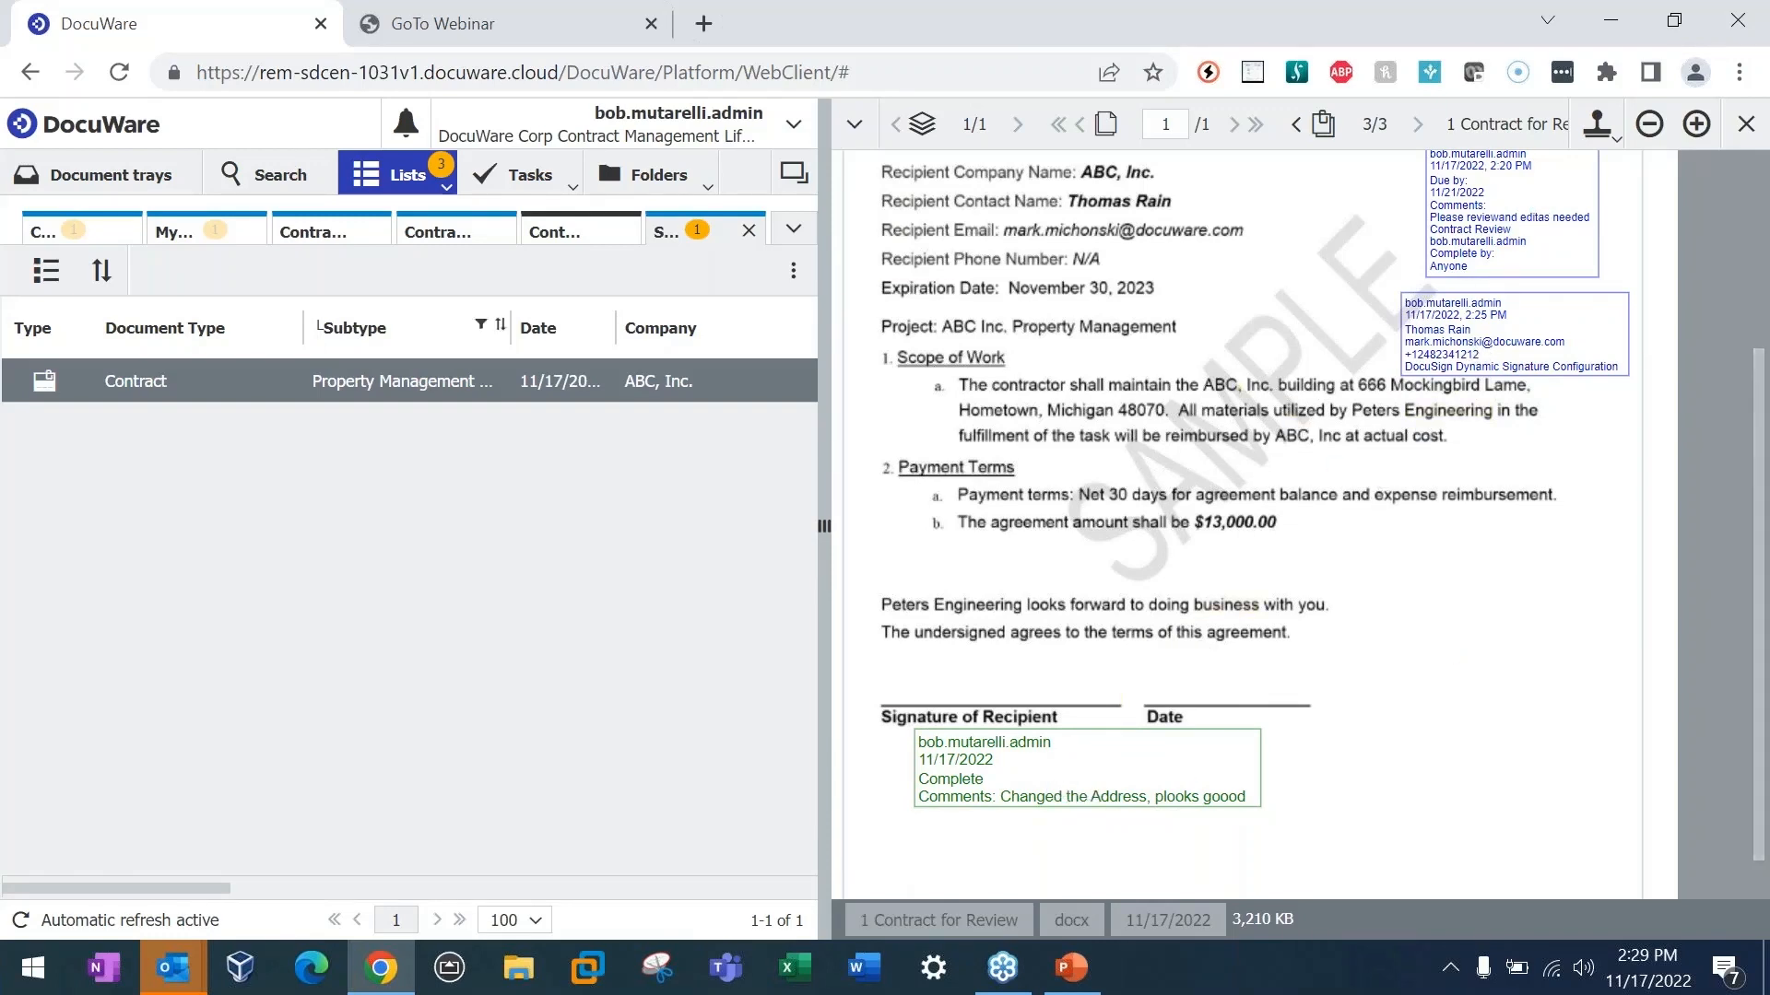
{"action": "left_click", "coordinate": [446, 188]}
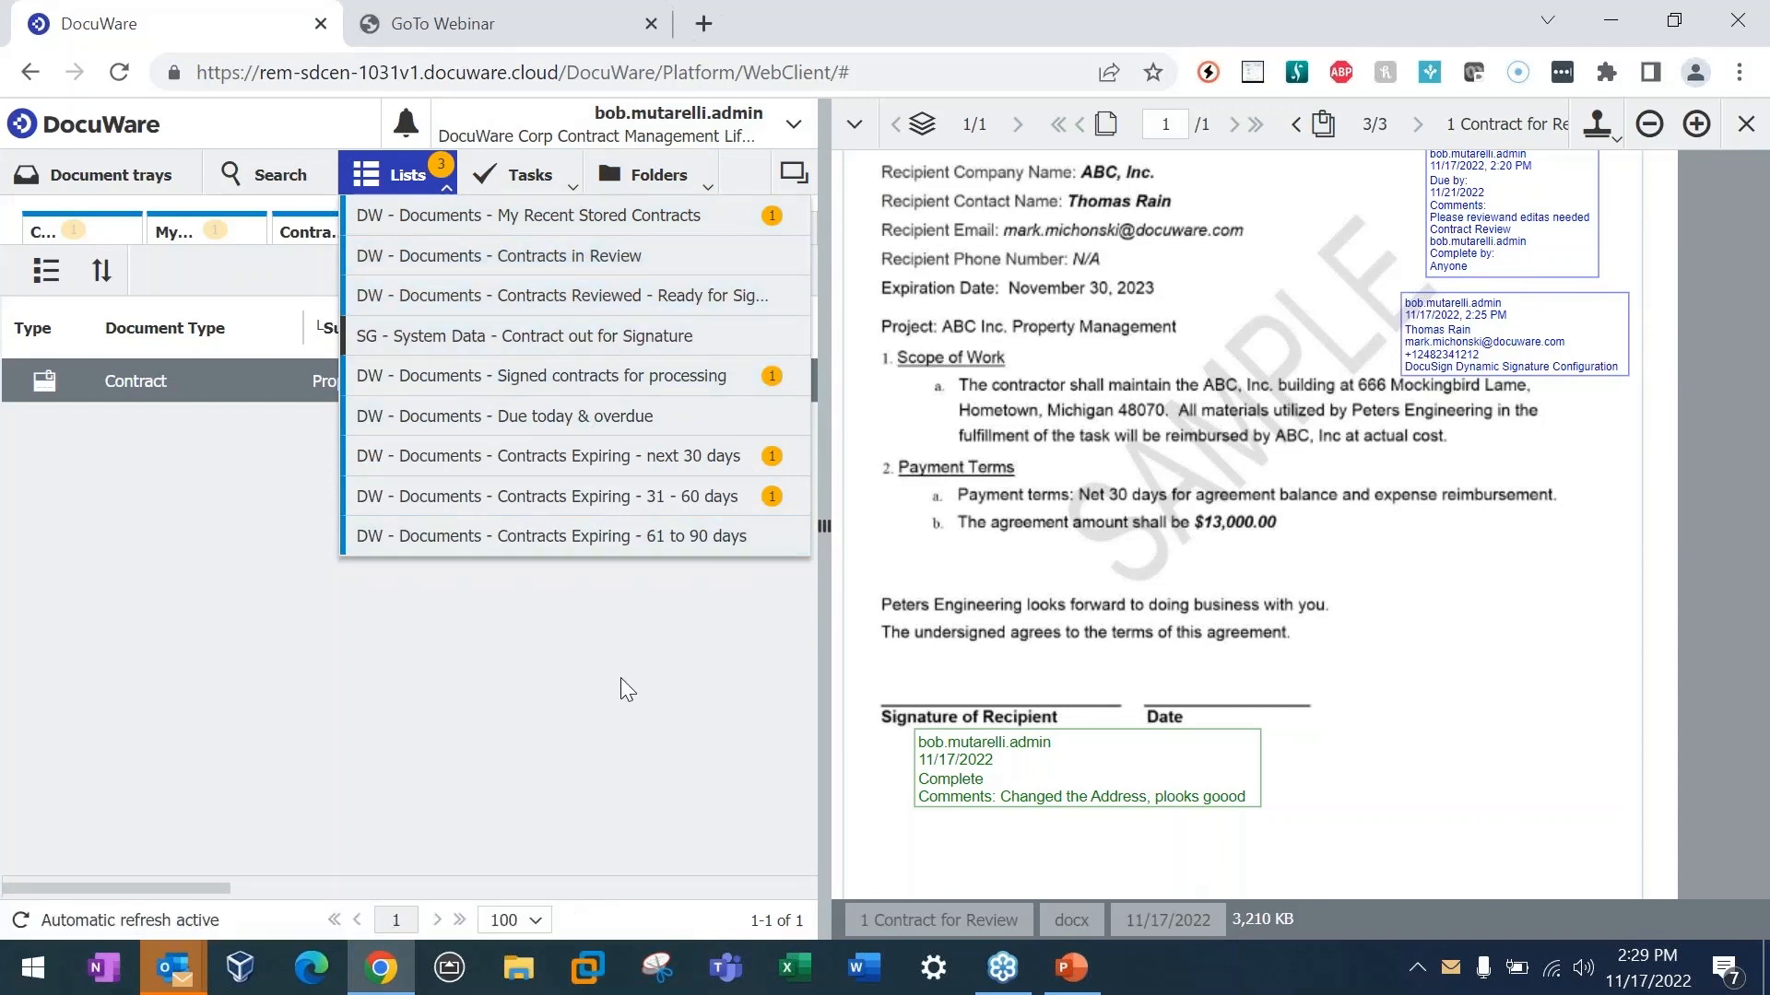
{"action": "left_click", "coordinate": [667, 682]}
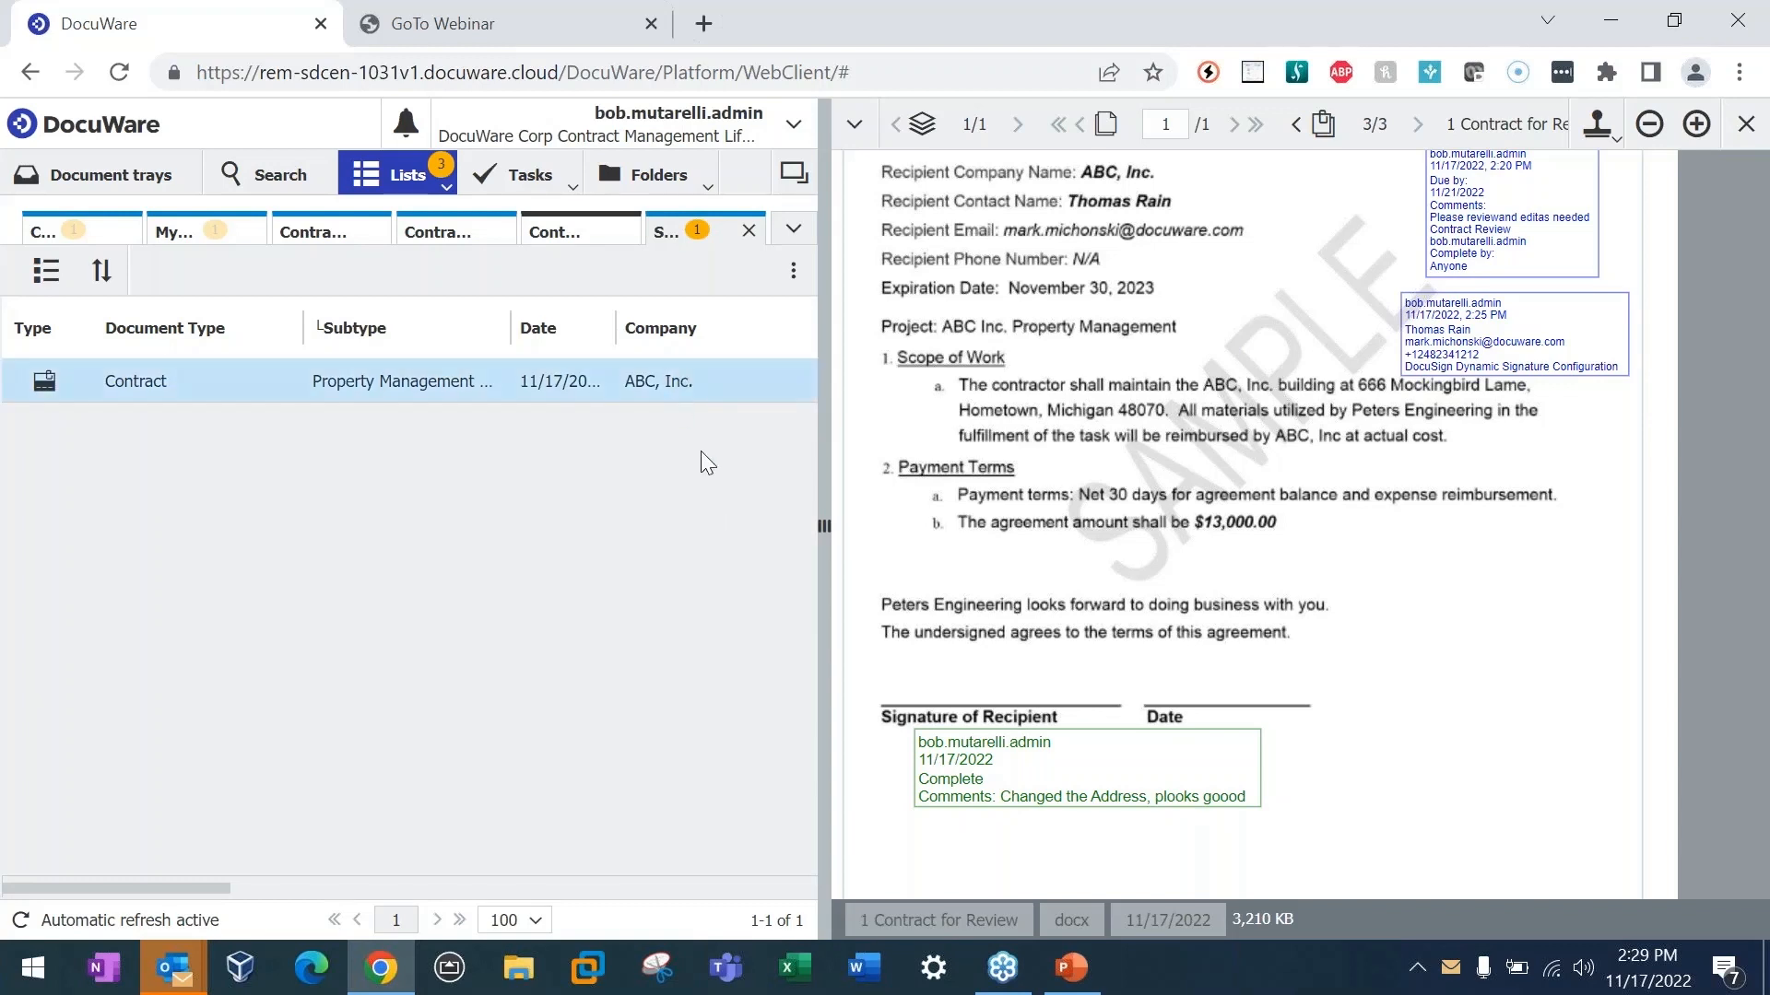
Step: Switch to the PowerPoint webinar presentation and go to the "DocuWare improves any workflow" slide
{"action": "key", "text": "alt+Tab"}
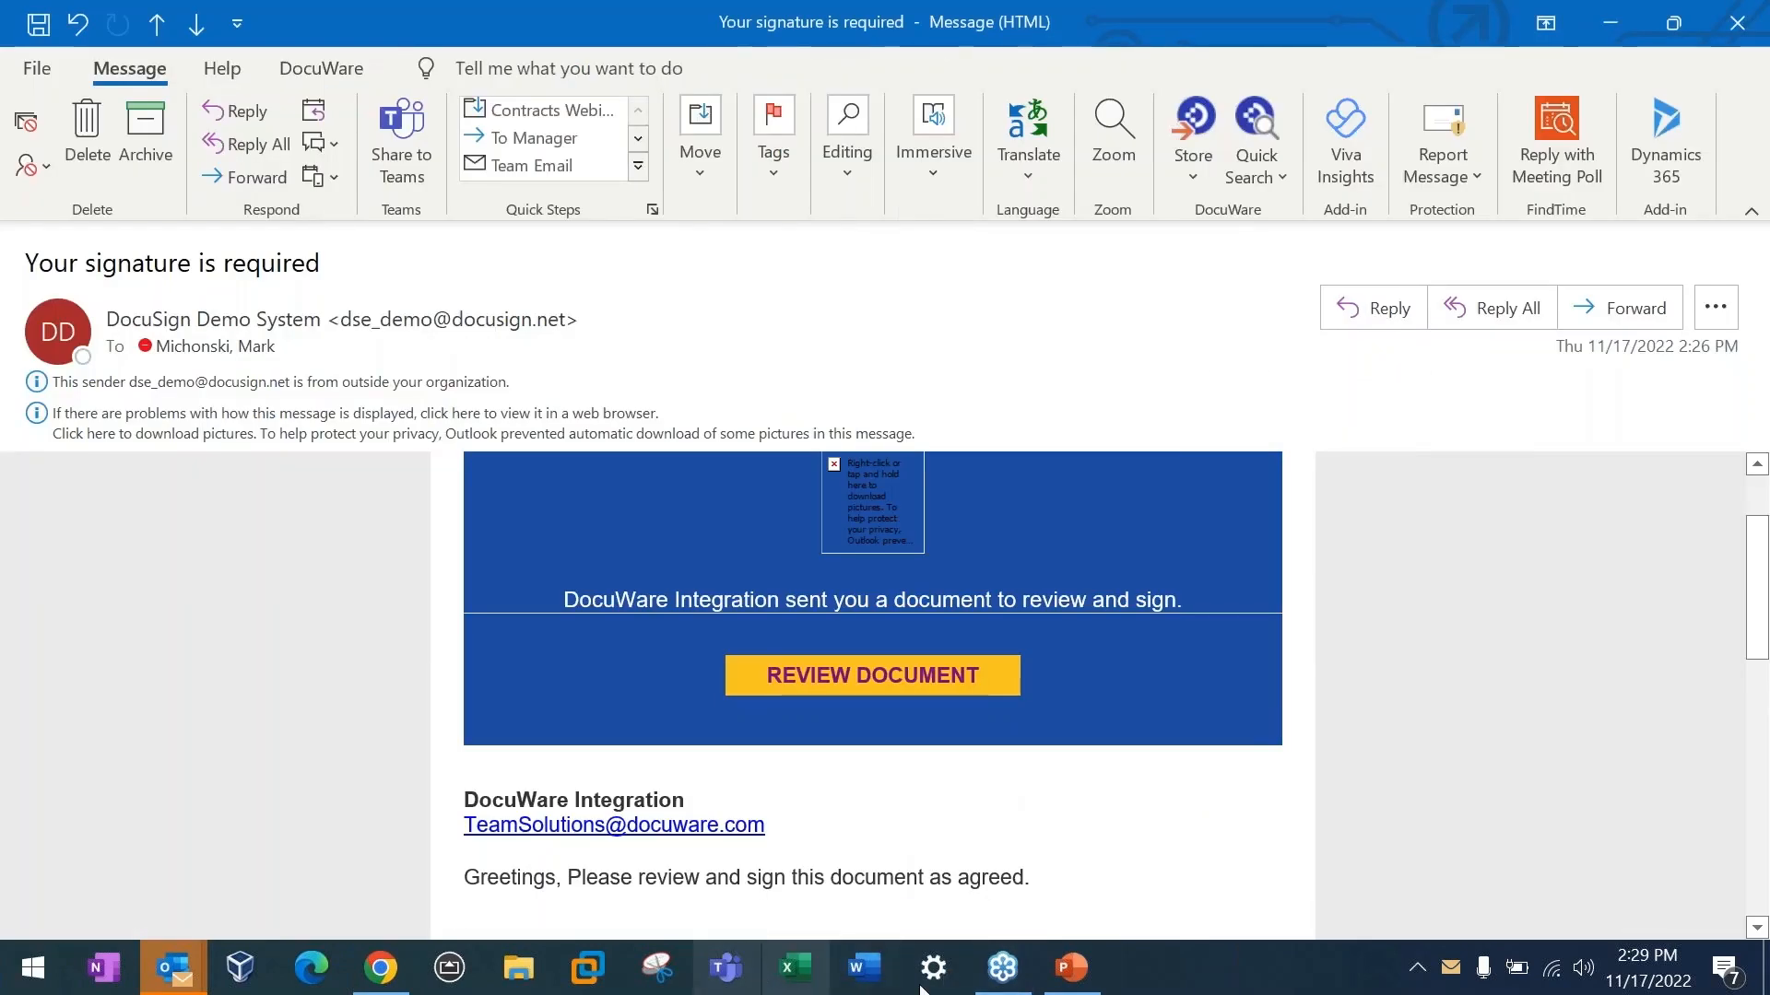
{"action": "left_click", "coordinate": [1071, 968]}
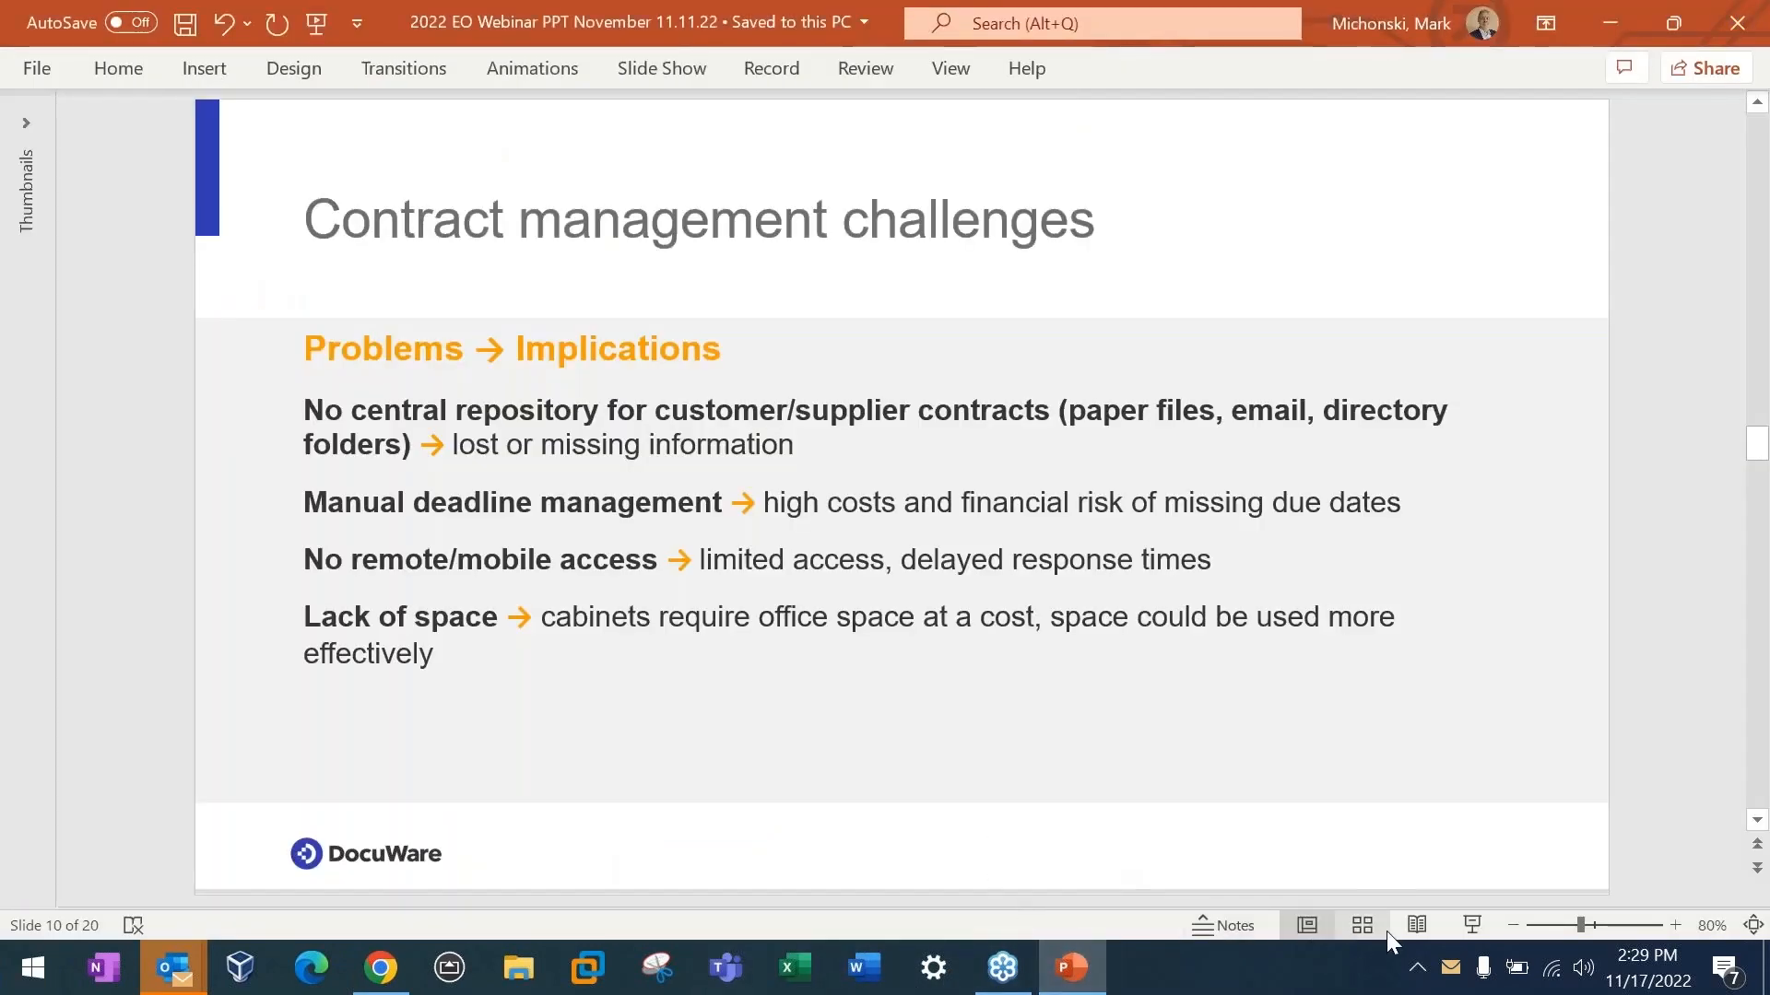
{"action": "scroll", "coordinate": [623, 705], "scroll_direction": "down", "scroll_amount": 4}
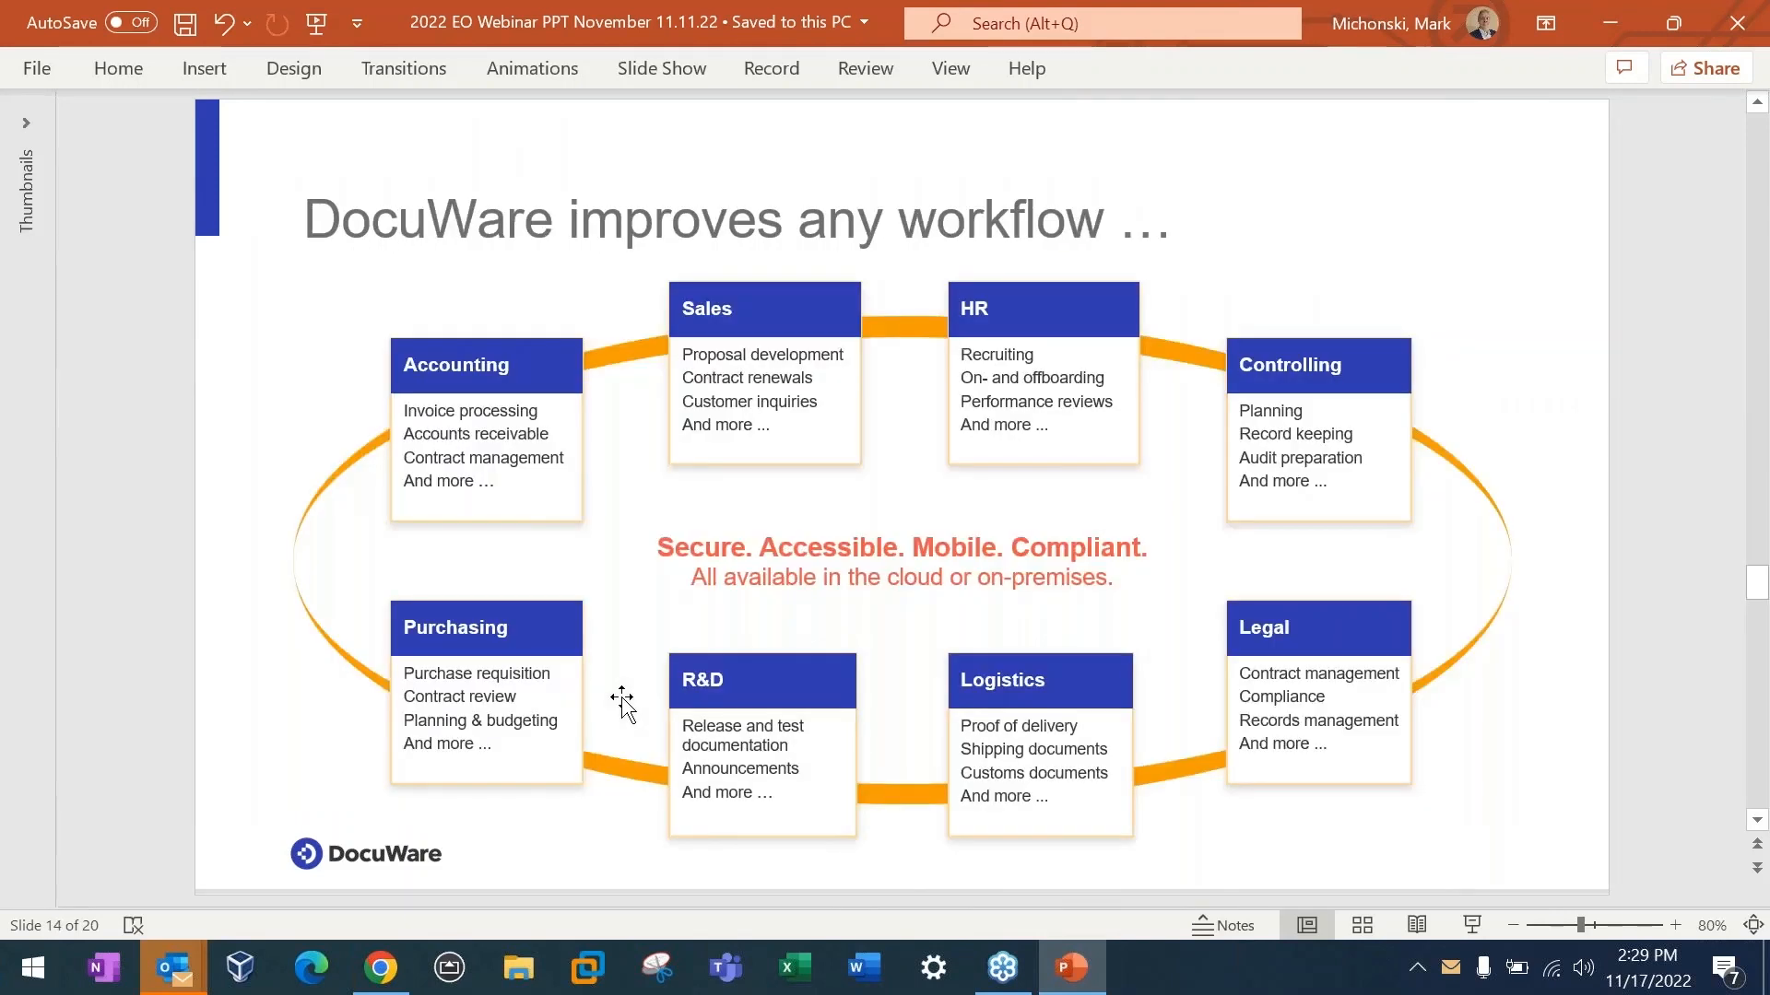